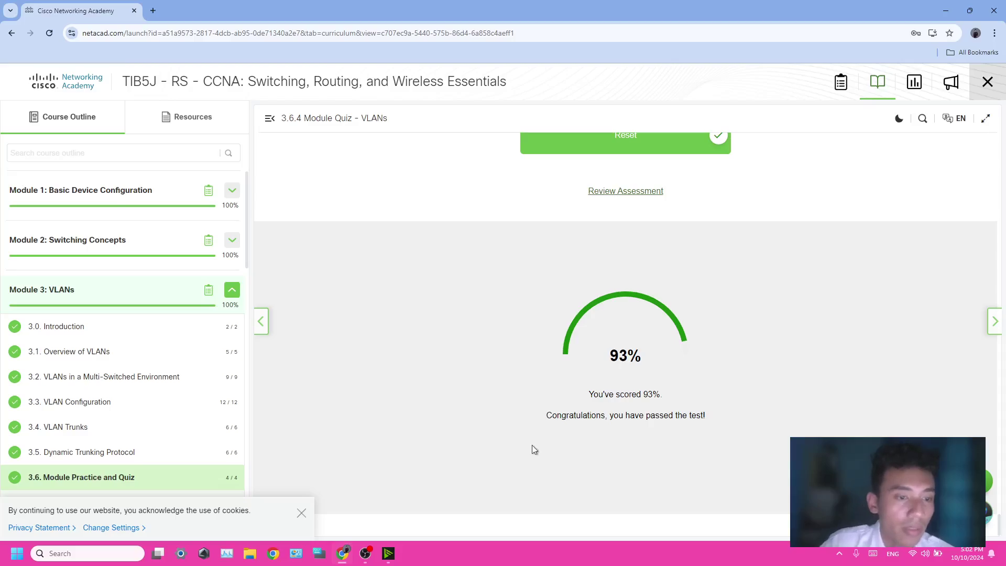
Open the 3.6.1 Packet Tracer page under Module Practice and Quiz and read through its Implement VLANs and Trunking instructions PDF.
left_click(67, 473)
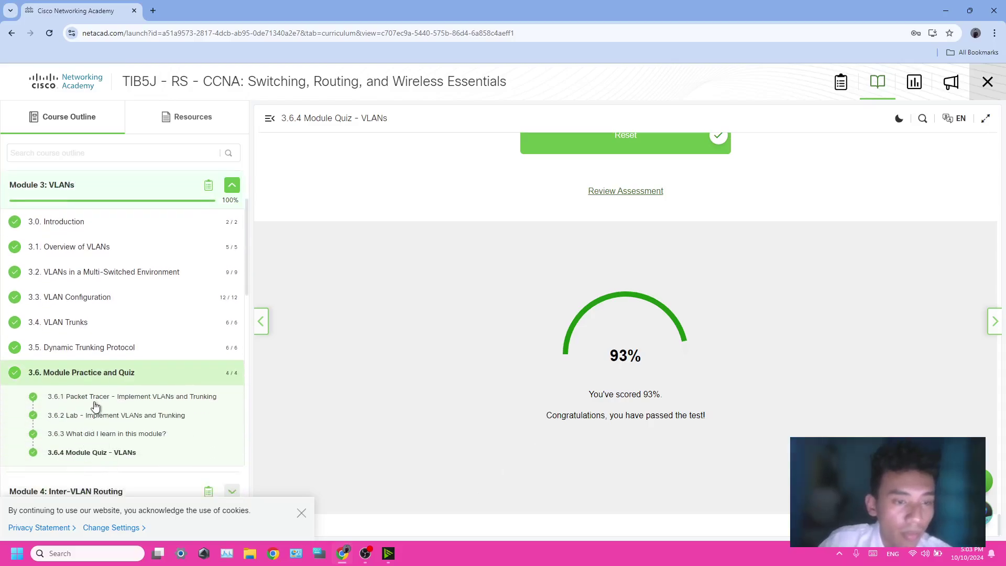
left_click(94, 401)
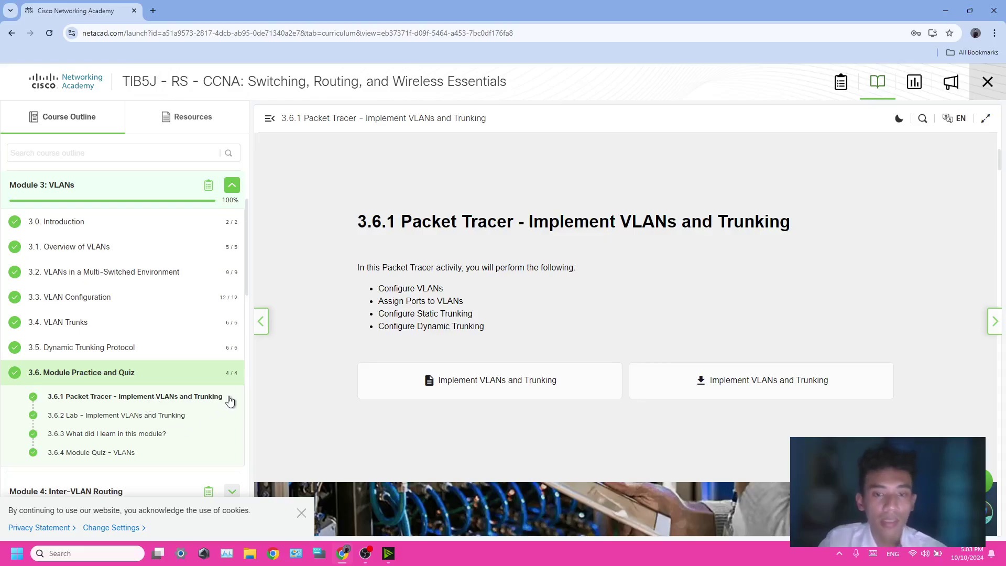
left_click(487, 387)
scroll(591, 169, "down", 3)
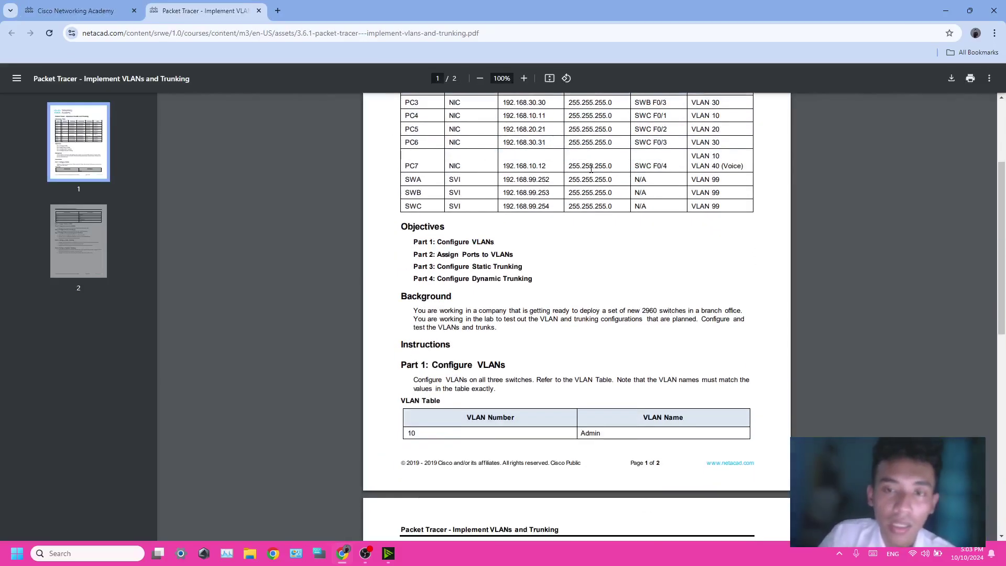
scroll(597, 263, "up", 1)
scroll(598, 264, "down", 6)
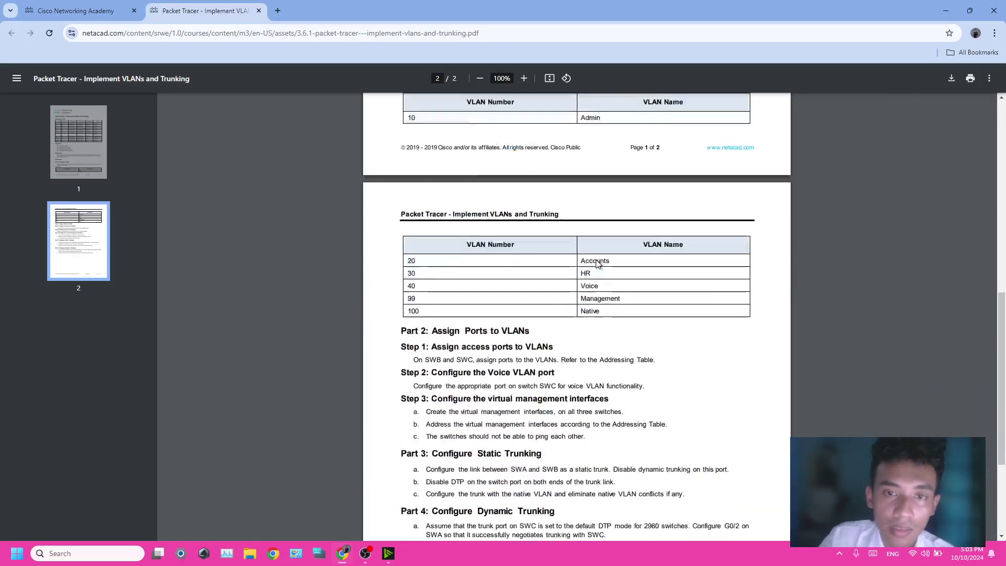
scroll(598, 263, "down", 3)
Download the Implement VLANs and Trunking activity file from the course page, open it in Packet Tracer and dismiss the user profile dialog.
left_click(74, 10)
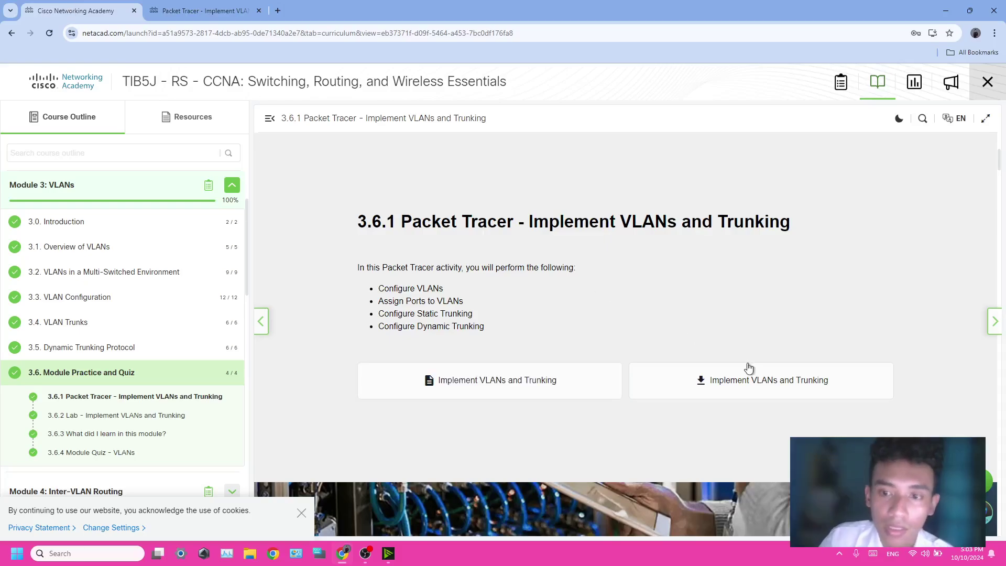
left_click(763, 388)
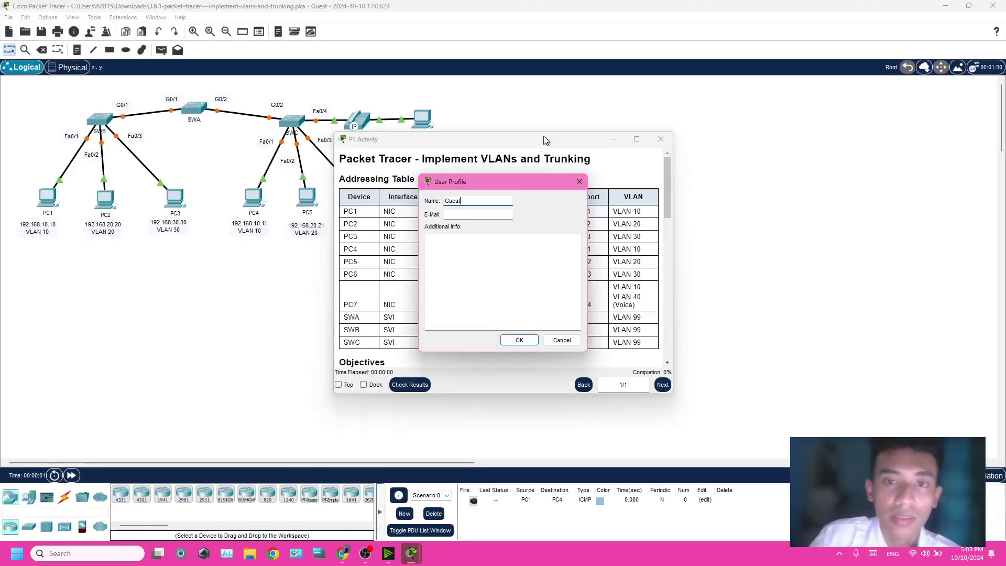
left_click(580, 181)
Tile the activity instructions and the Packet Tracer workspace side by side and review the VLAN table in Part 1.
left_click_drag(523, 147, 1, 207)
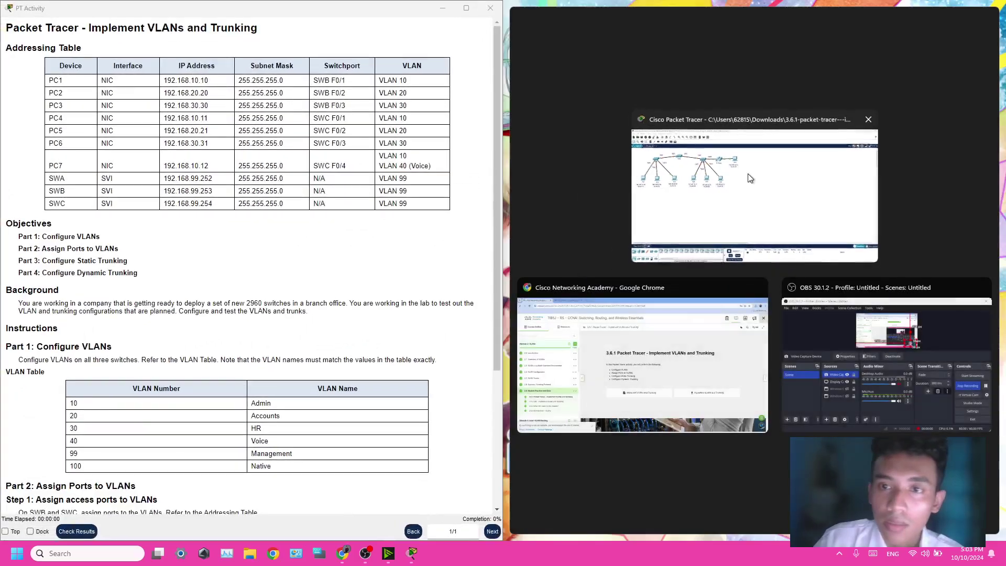
left_click(655, 172)
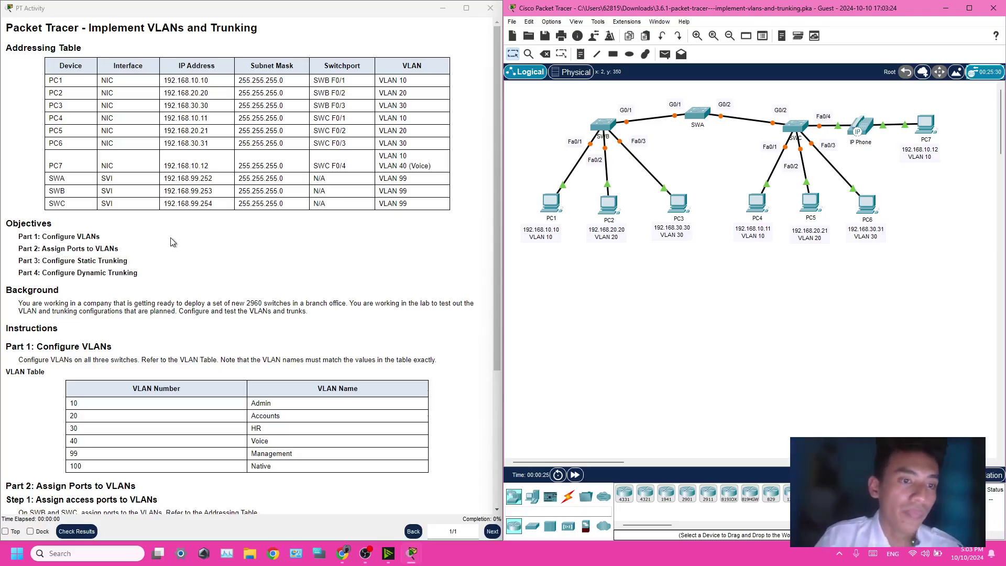
scroll(172, 242, "down", 2)
scroll(173, 242, "down", 1)
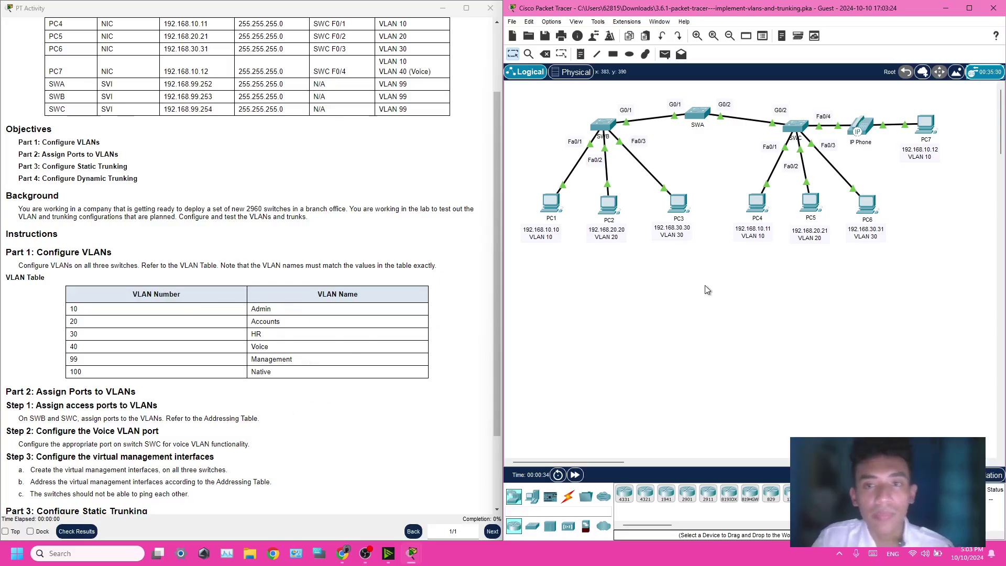
Open the command line of switch SWA and enter global configuration mode.
left_click(698, 113)
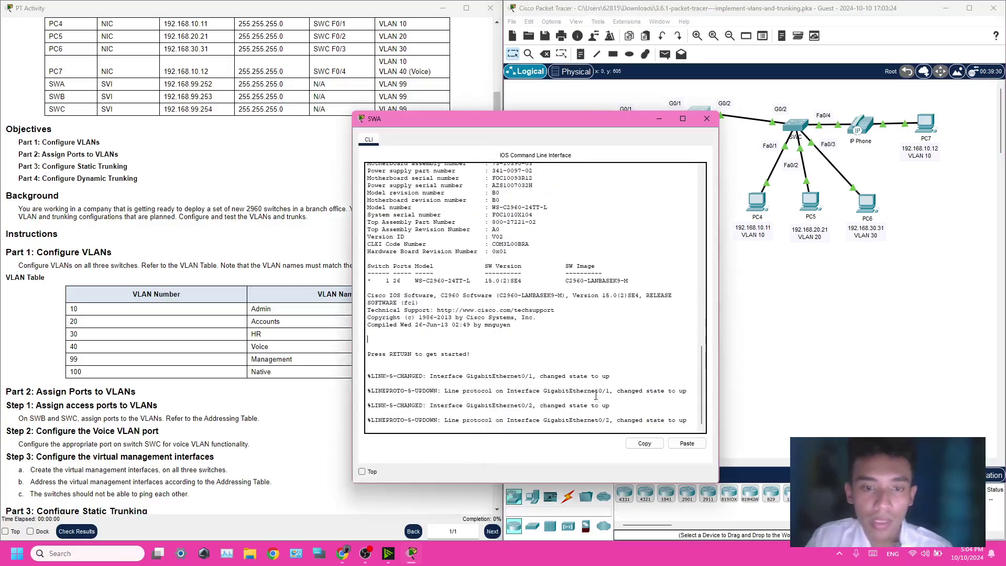
key("Return")
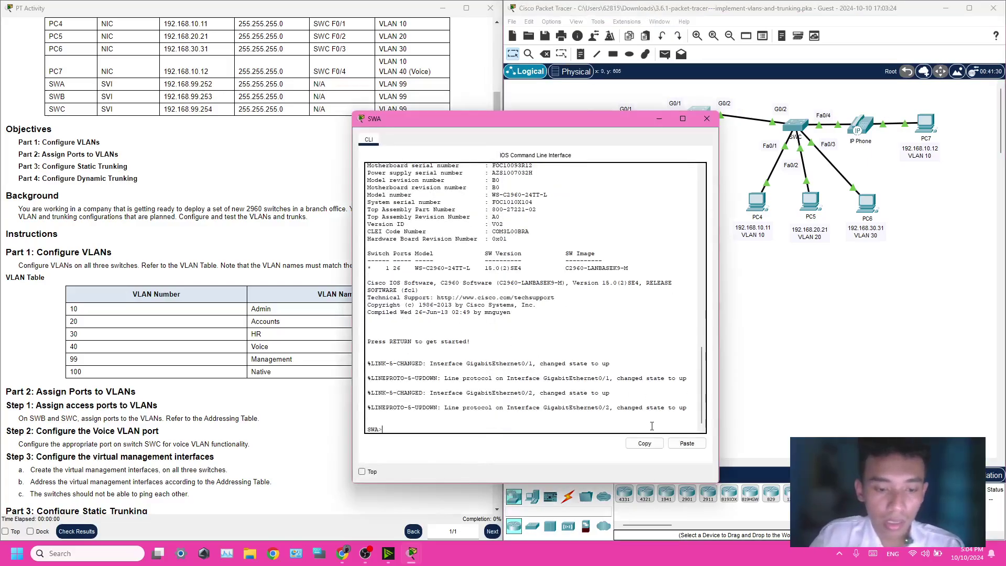
type("en")
key("Return")
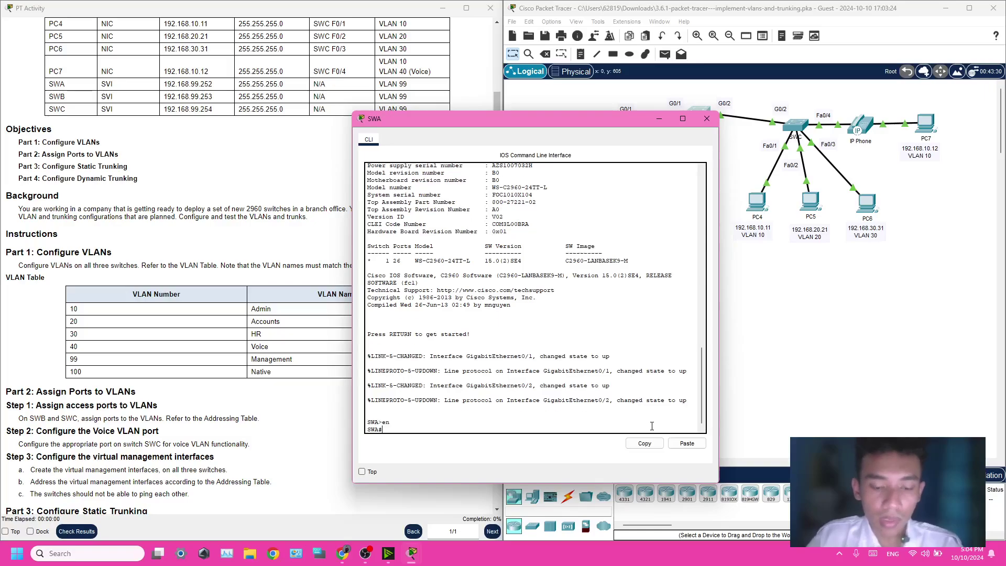
type("conf")
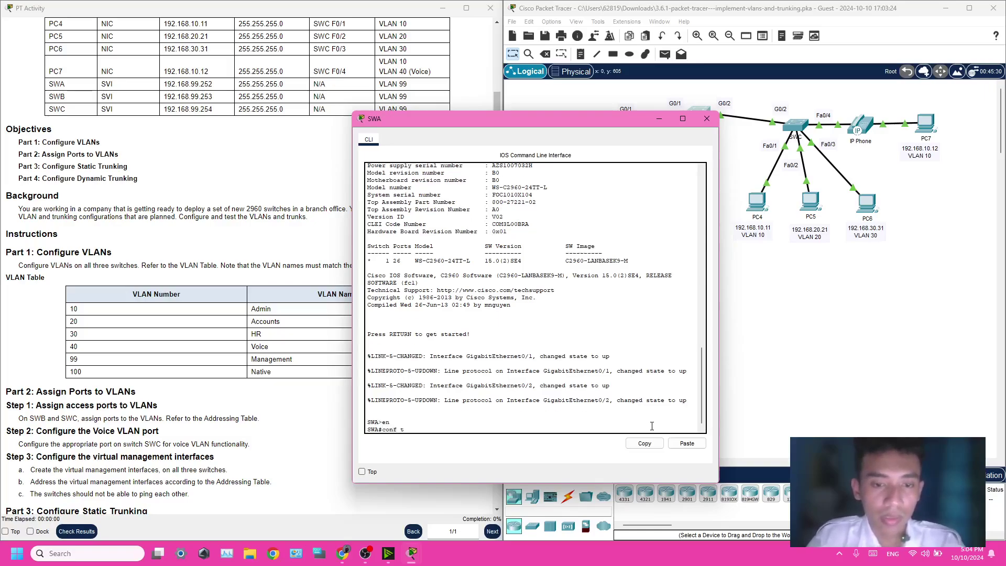
type(" t")
key("Return")
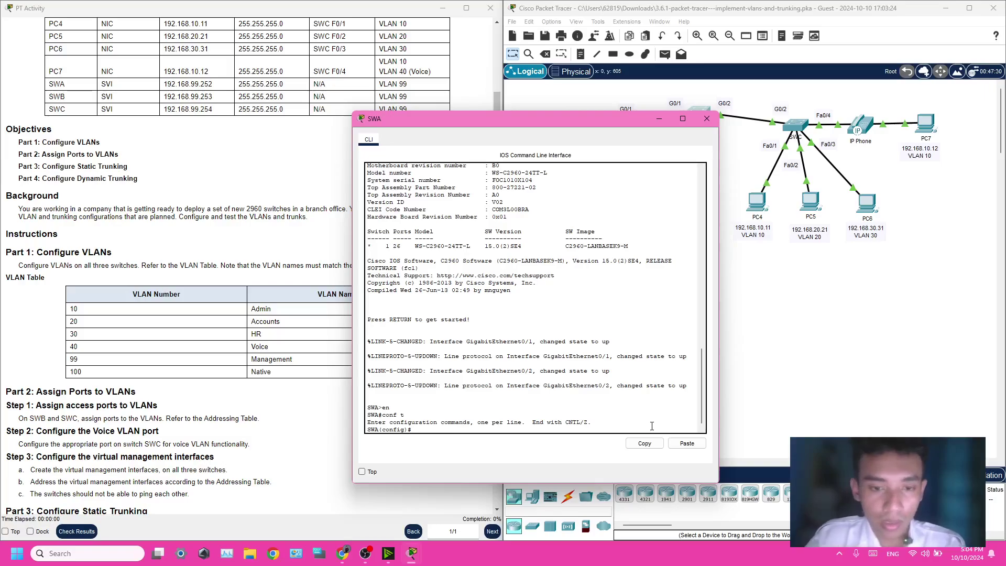
Create VLAN 10 on SWA and name it Admin.
type("vlan 10")
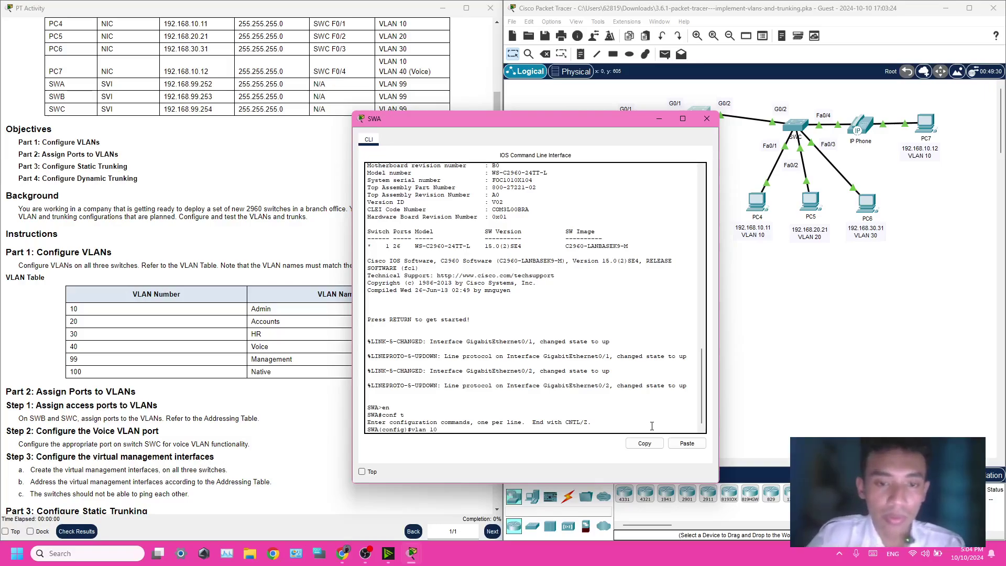
key("Return")
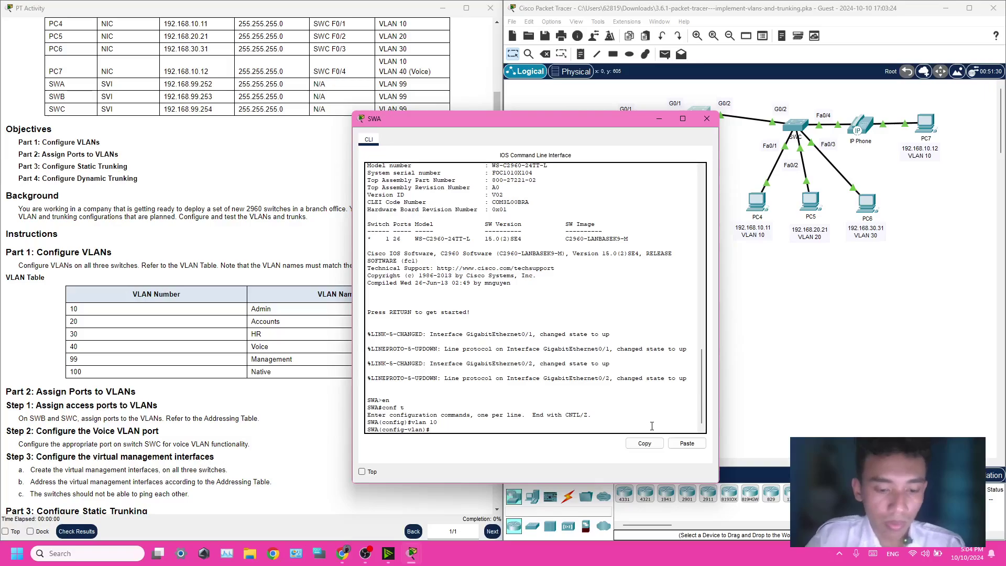
type("name")
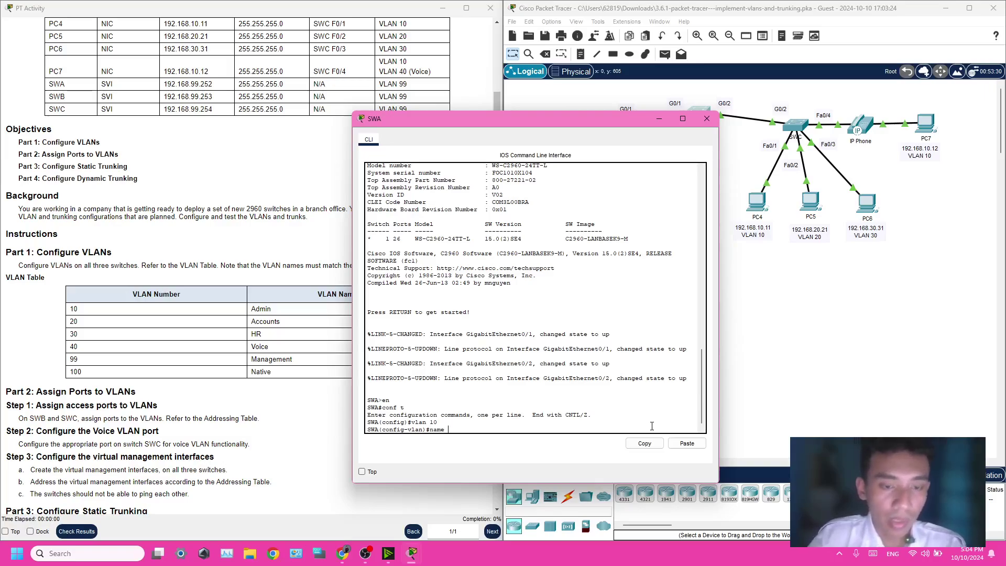
type(" Admin")
key("Return")
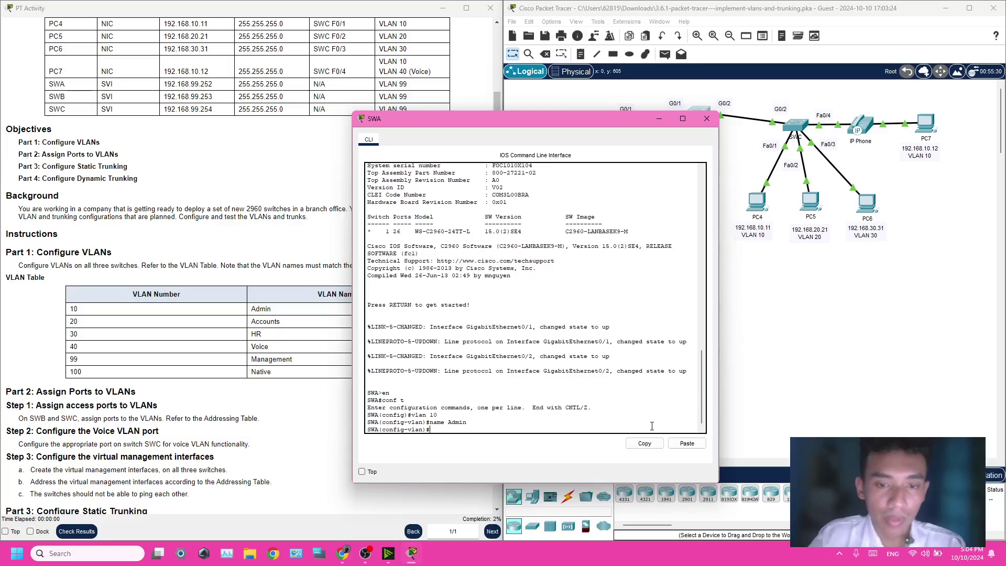
Create VLAN 20 on SWA and name it Accounts.
type("vlan 20")
key("Return")
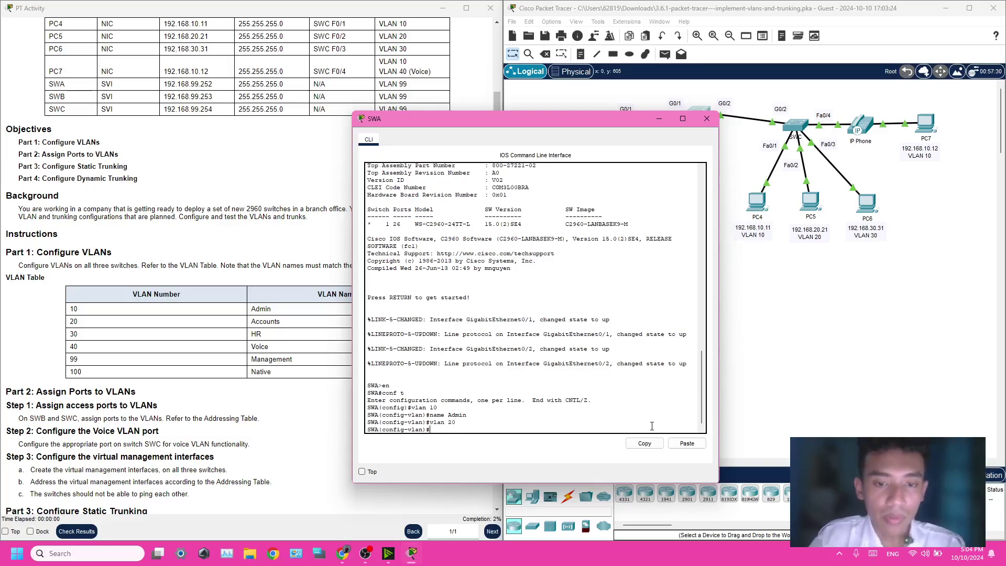
type("name ")
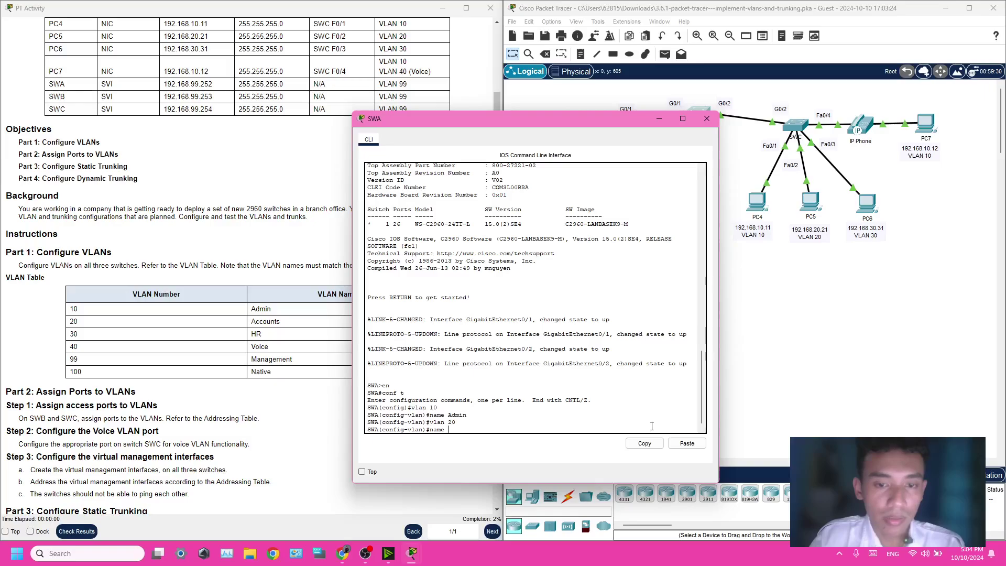
type("Accounts")
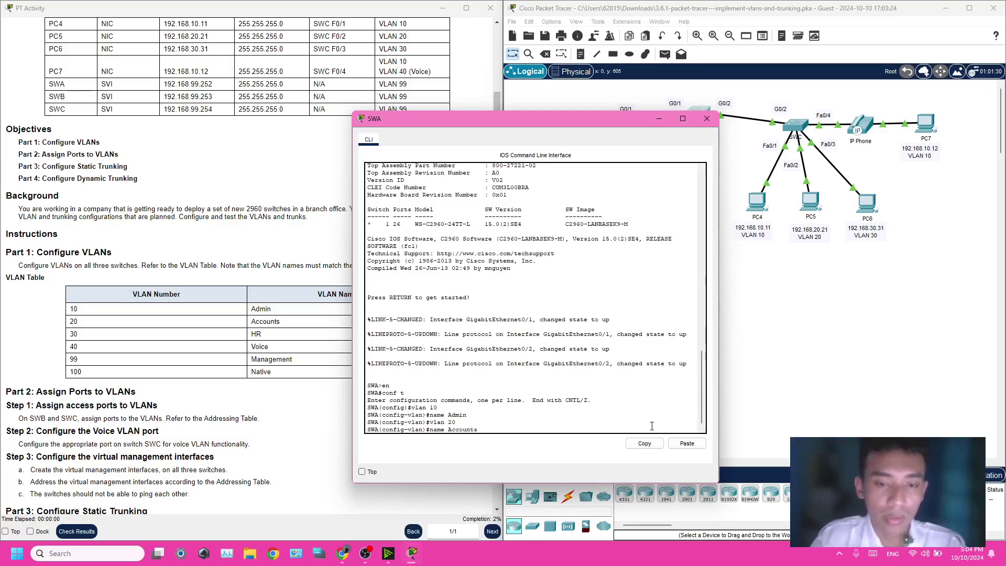
key("Return")
Create VLAN 30 on SWA and name it HR.
type("v")
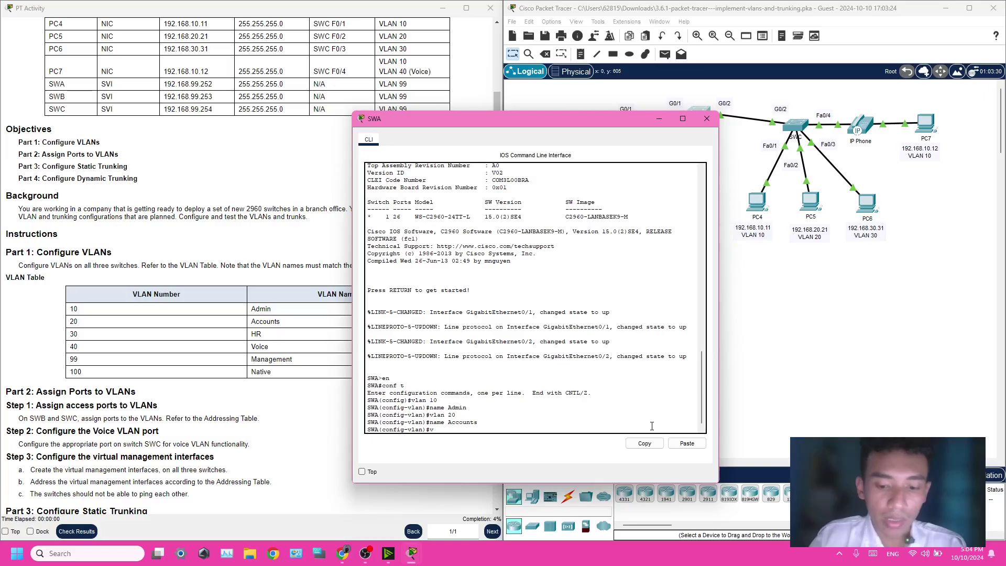
type("la")
key("Tab")
type("n")
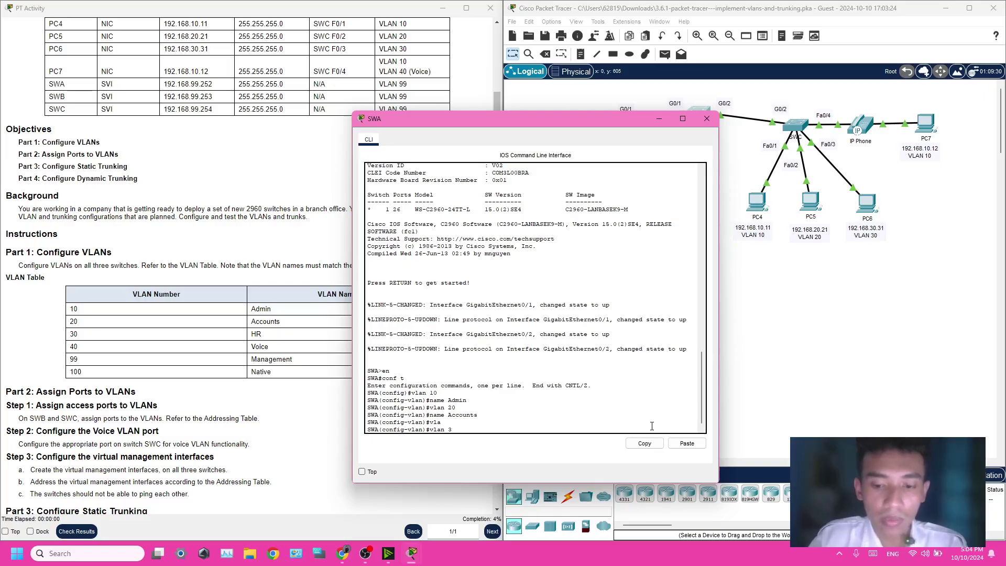
type(" 30")
key("Return")
type("nme")
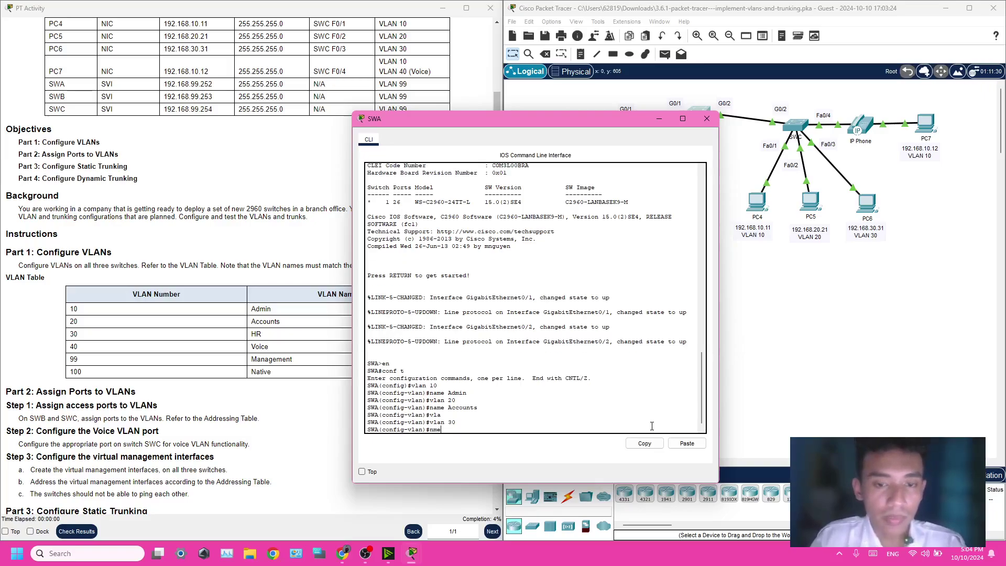
key("BackSpace")
key("BackSpace")
type("am")
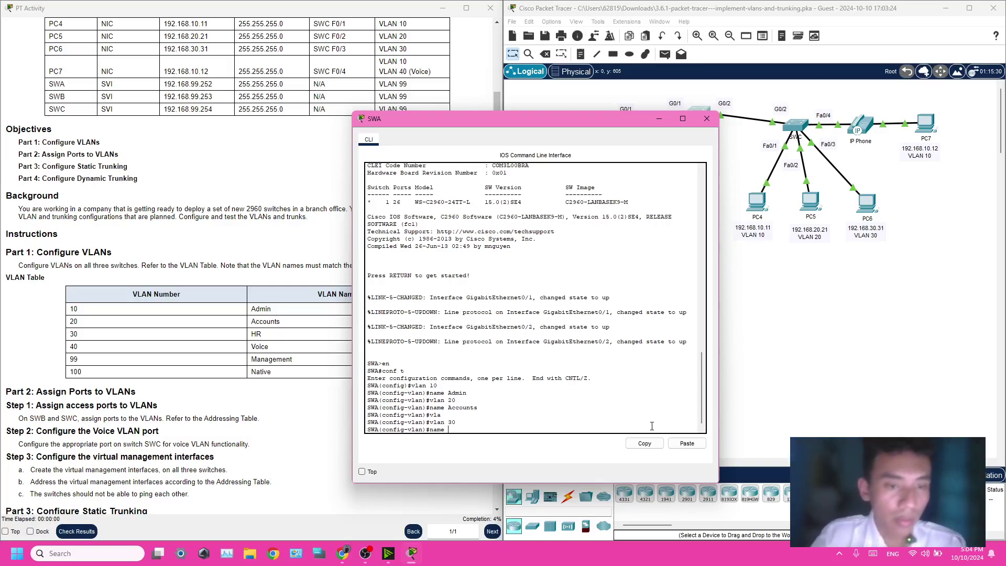
type("e HR")
key("Return")
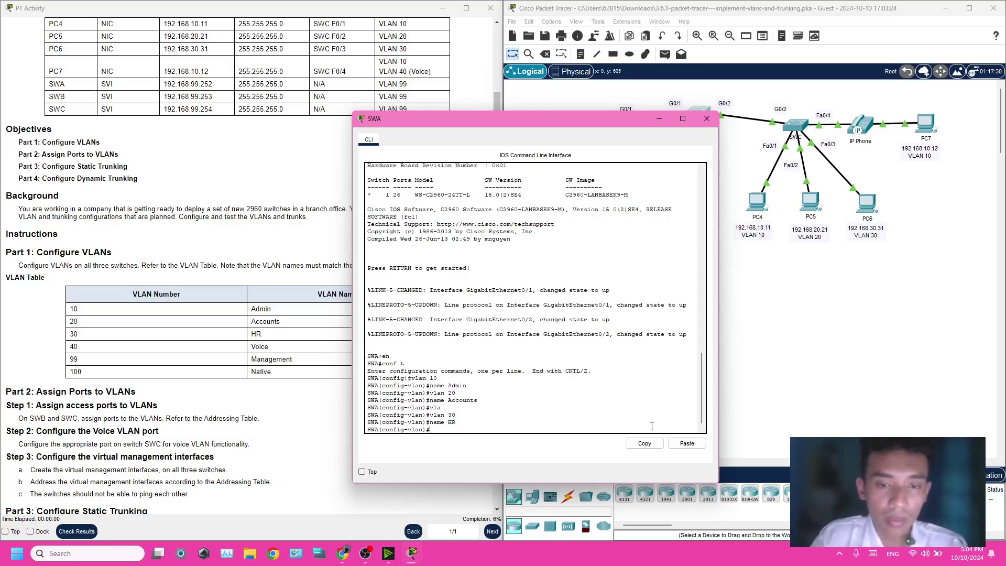
Create VLAN 40 on SWA and name it Voice.
type("vlan")
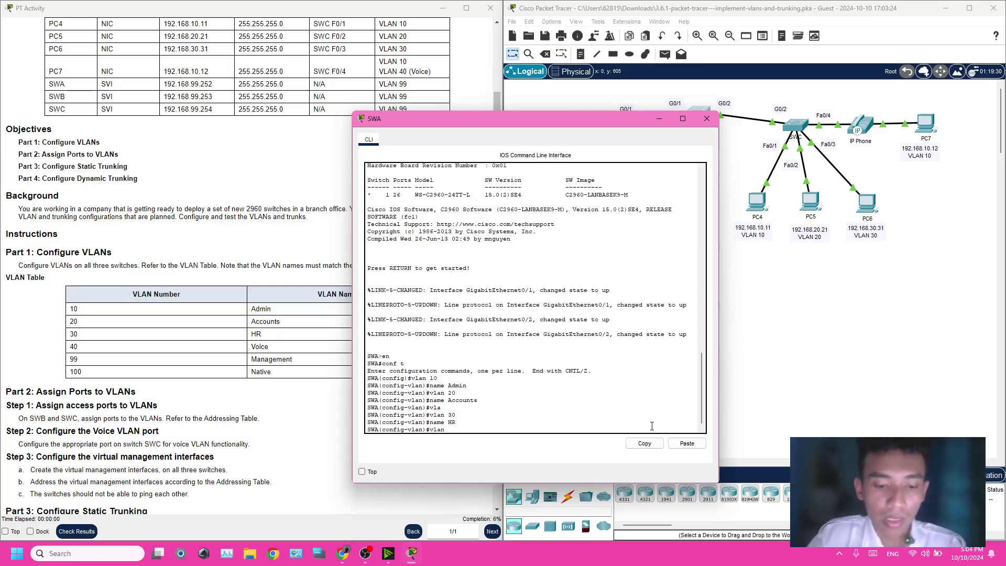
type(" 40")
key("Return")
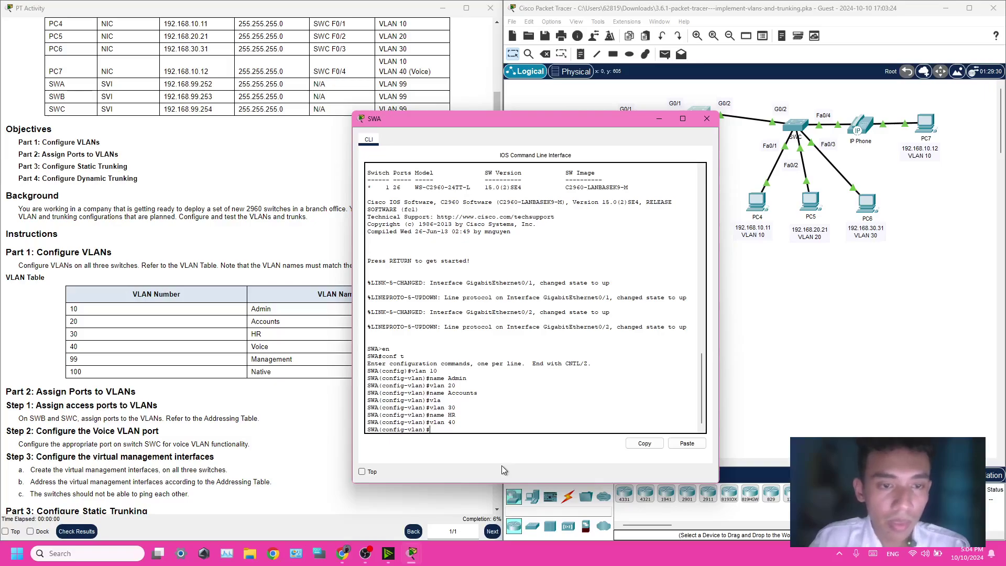
type("nem")
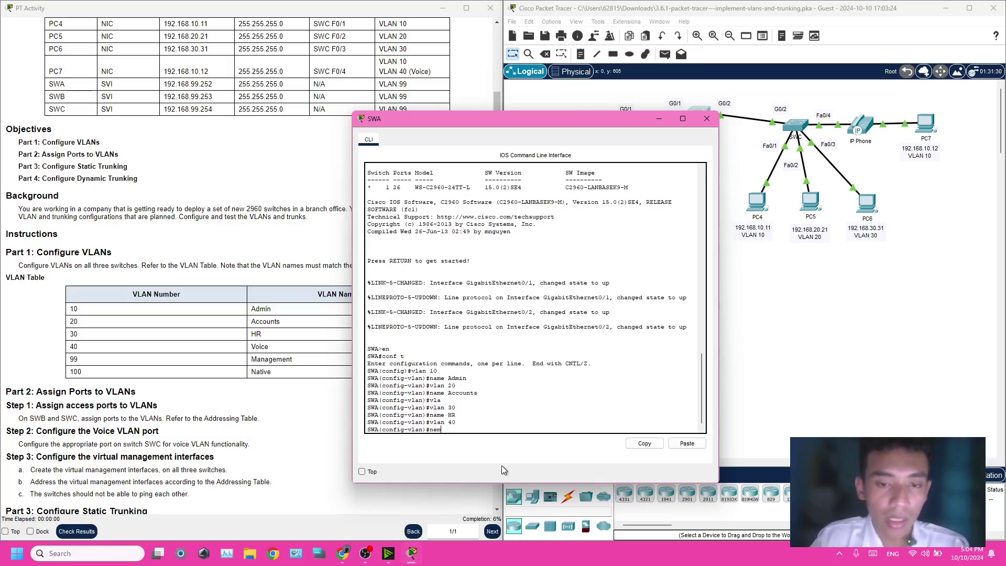
key("BackSpace")
key("BackSpace")
type("ame")
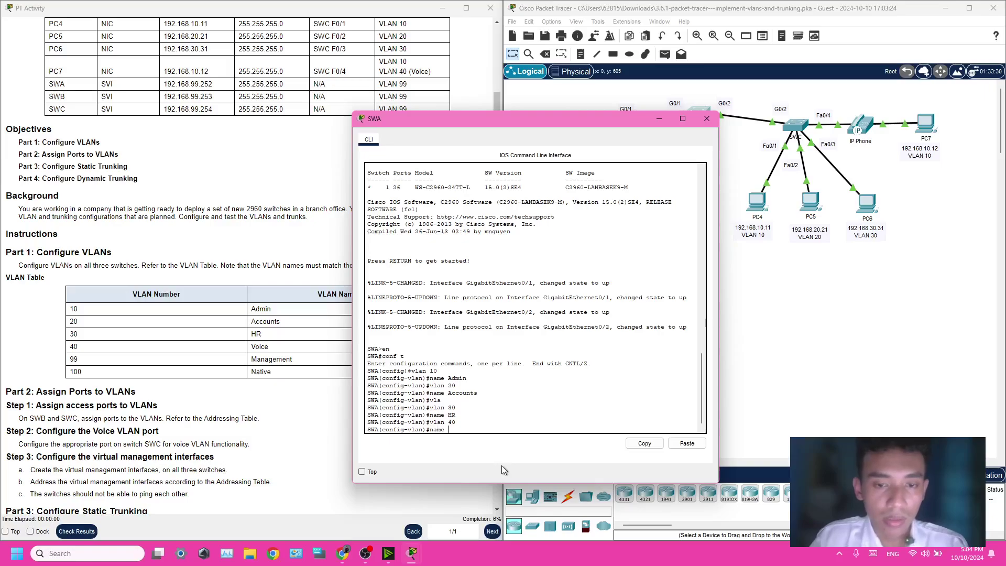
type(" Voice")
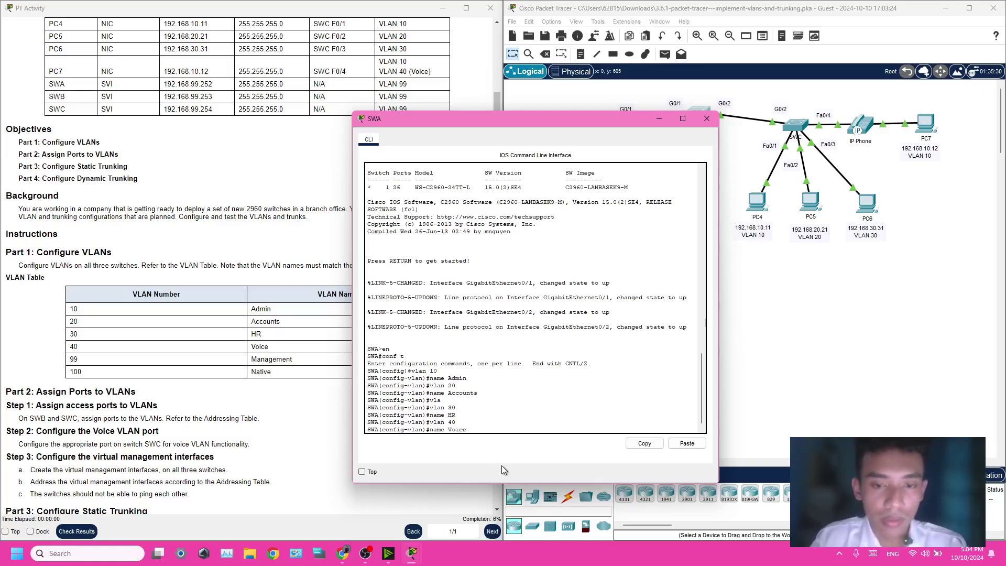
key("Return")
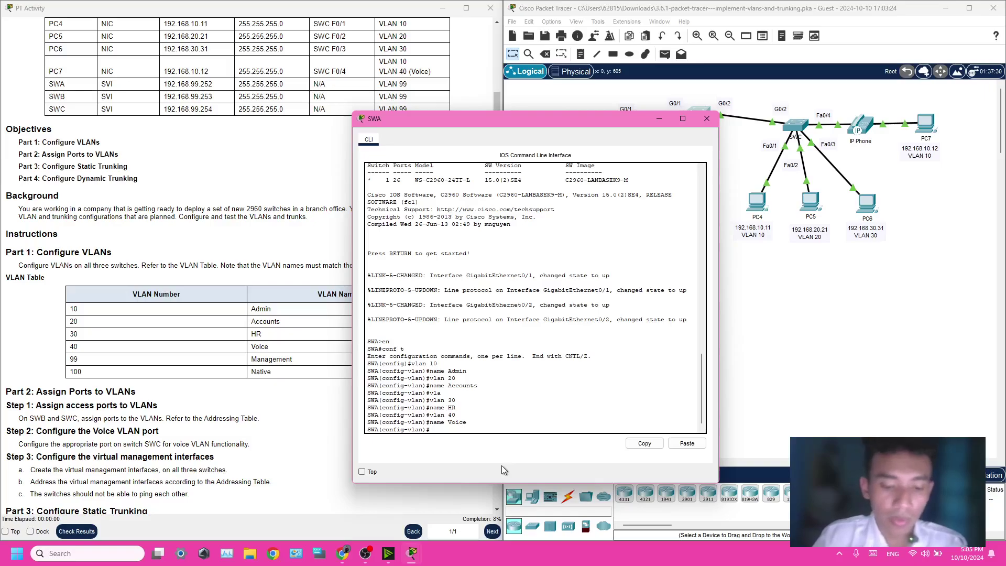
Create VLAN 99 on SWA and name it Management.
type("vlan 99")
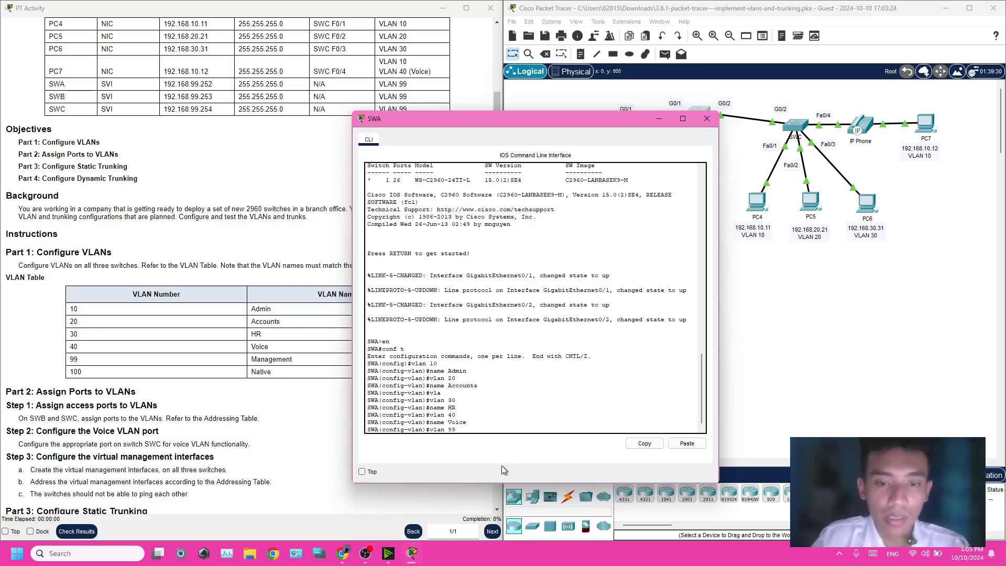
key("Return")
type("nme")
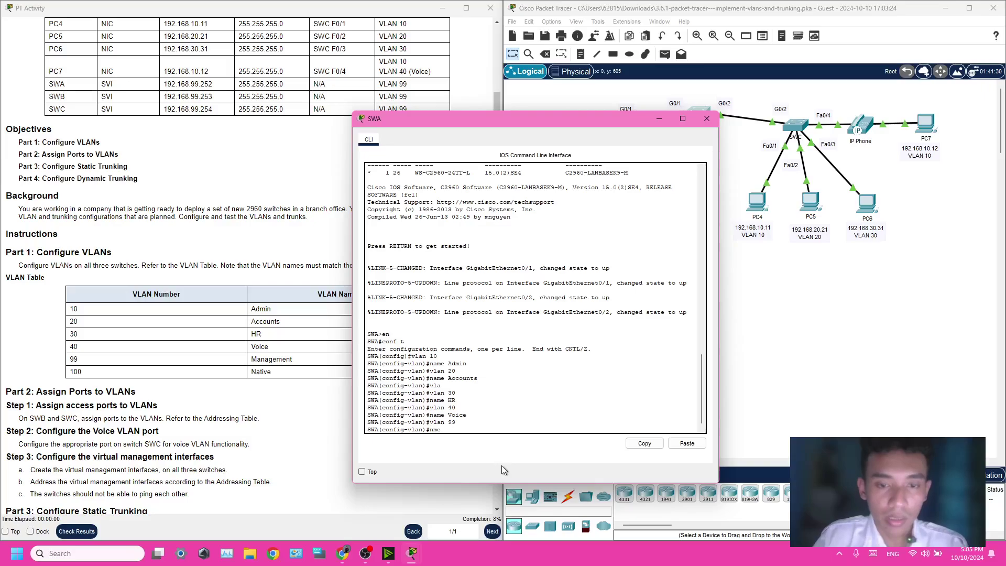
key("BackSpace")
key("BackSpace")
type("ame M")
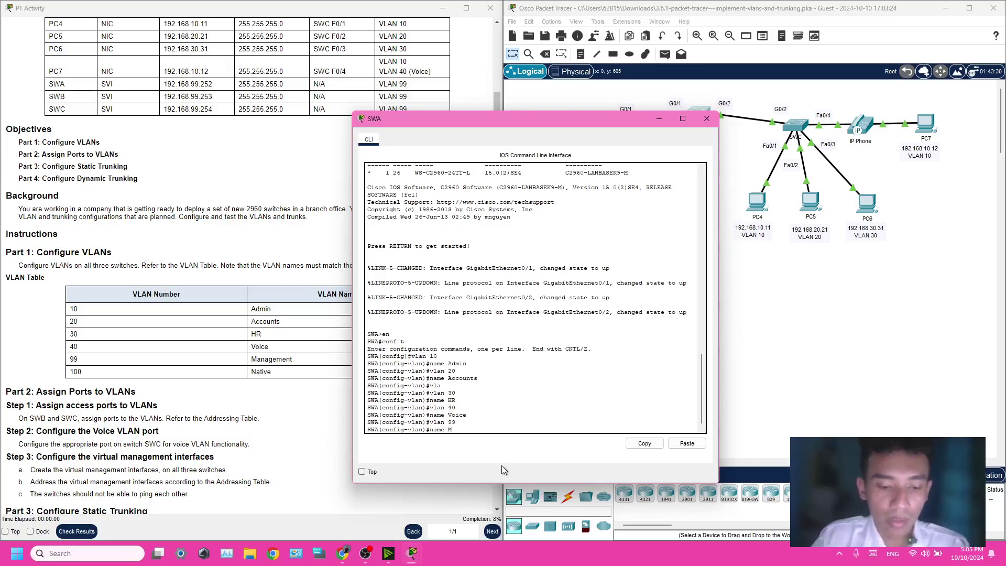
type("anagement")
key("Return")
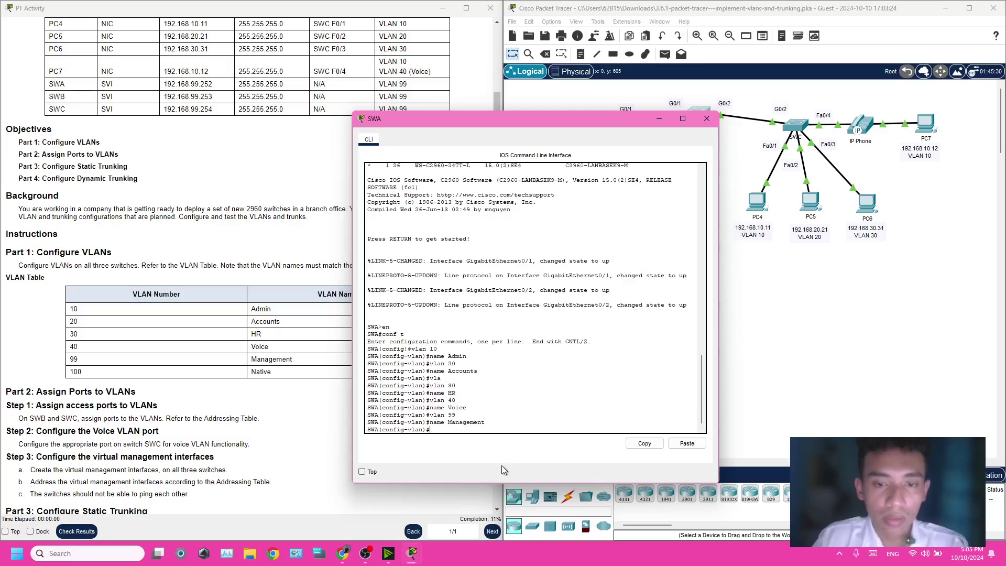
Create VLAN 100 on SWA and name it Native.
type("vlan ")
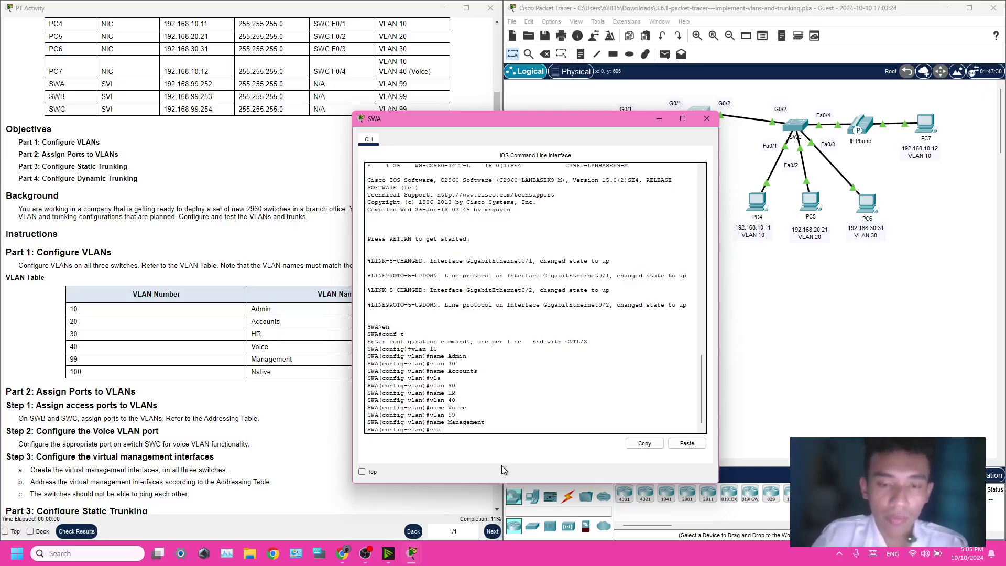
type("100")
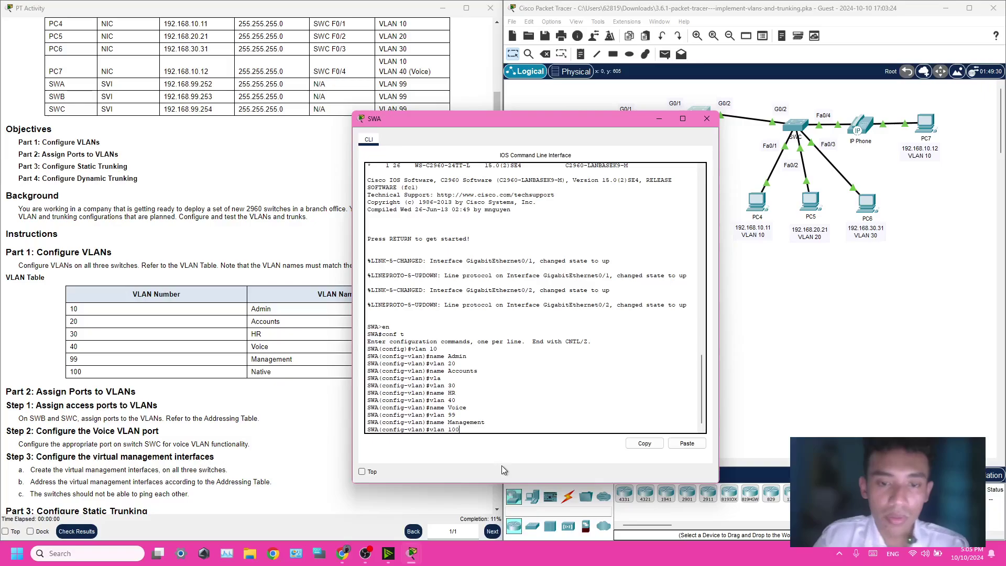
key("Return")
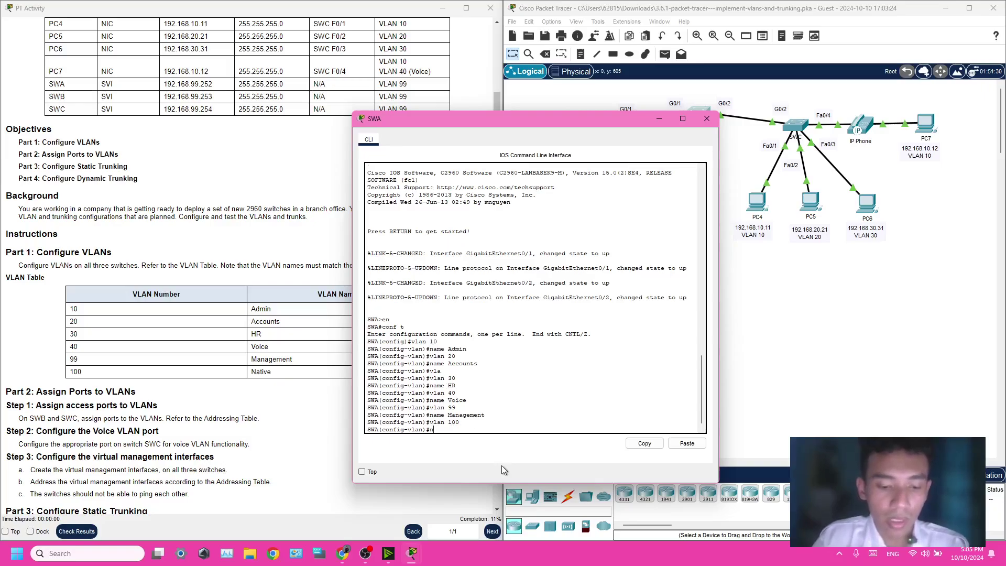
type("name Native")
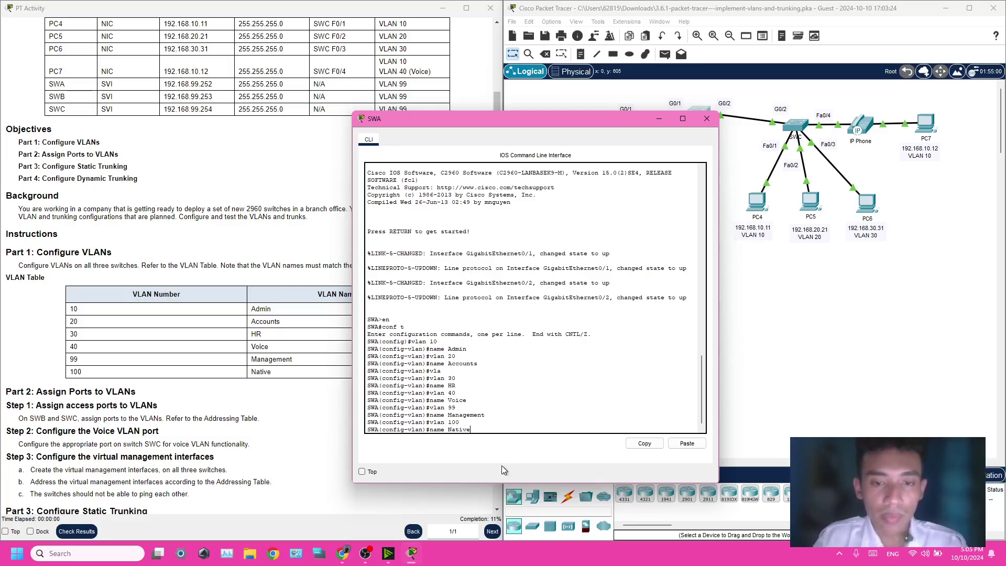
key("Return")
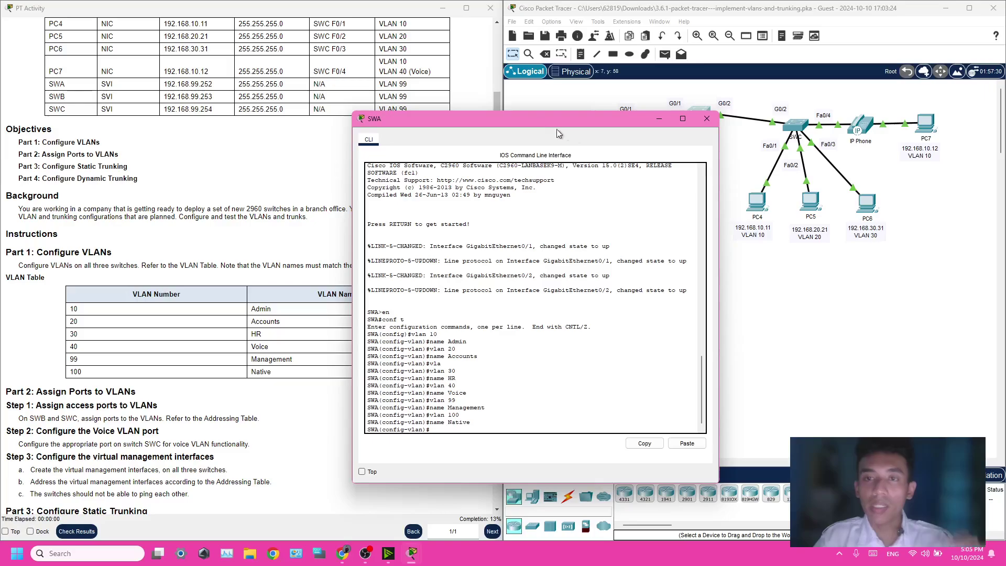
Move the SWA console out of the way and open the command-line console of switch SWB.
left_click_drag(618, 121, 522, 119)
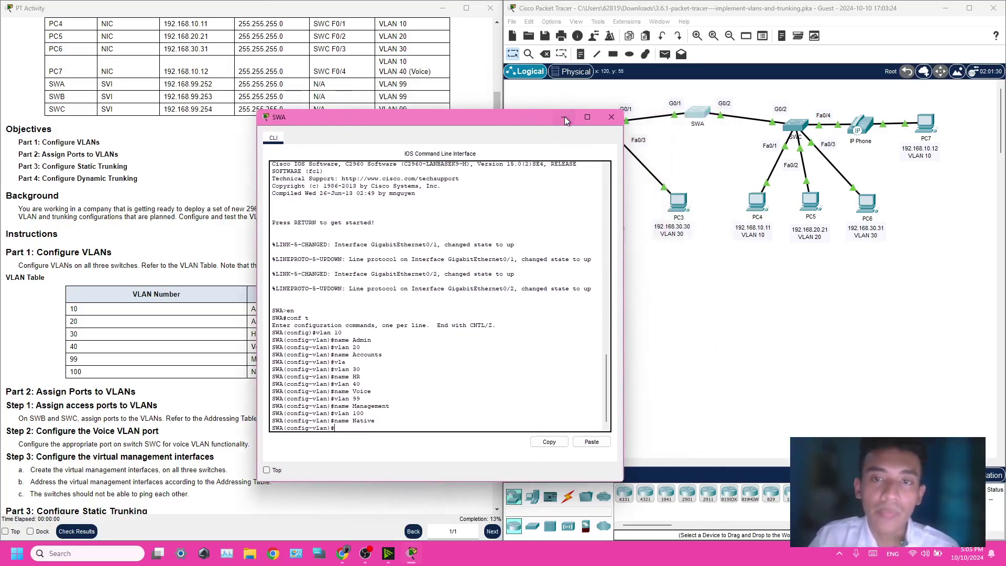
left_click_drag(545, 116, 573, 118)
left_click(597, 118)
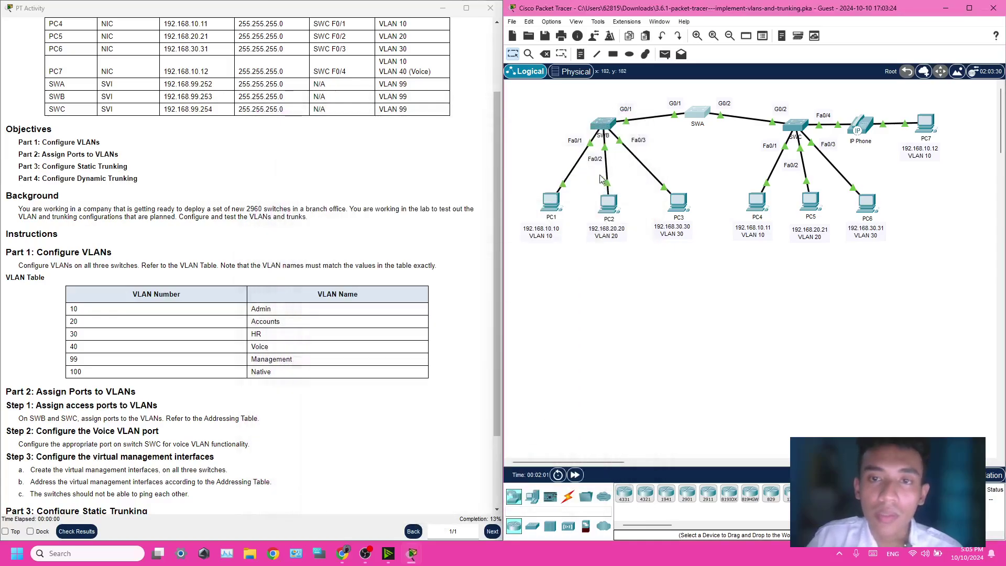
left_click(602, 122)
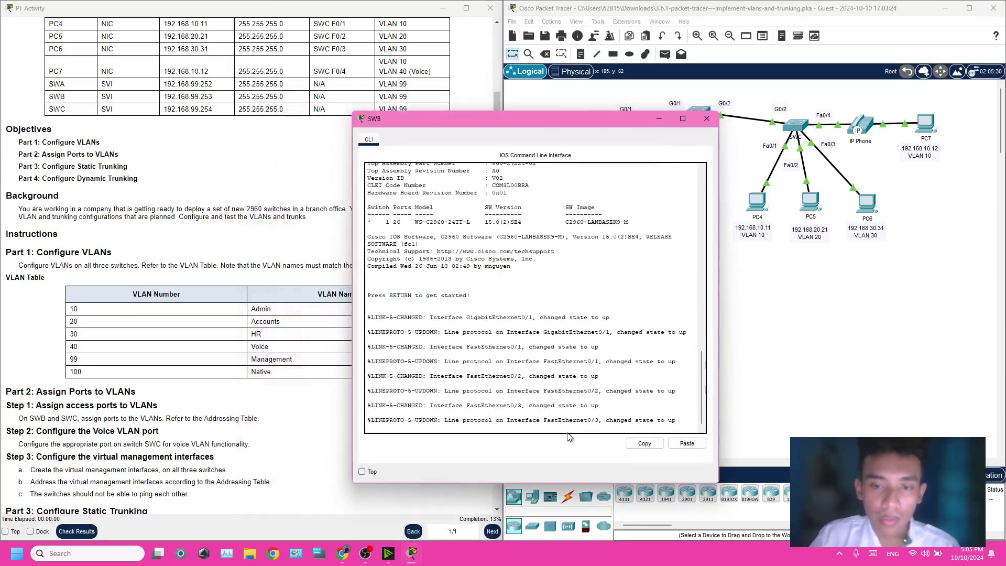
Enter privileged mode on SWB and start global configuration mode with configure terminal.
key("Return")
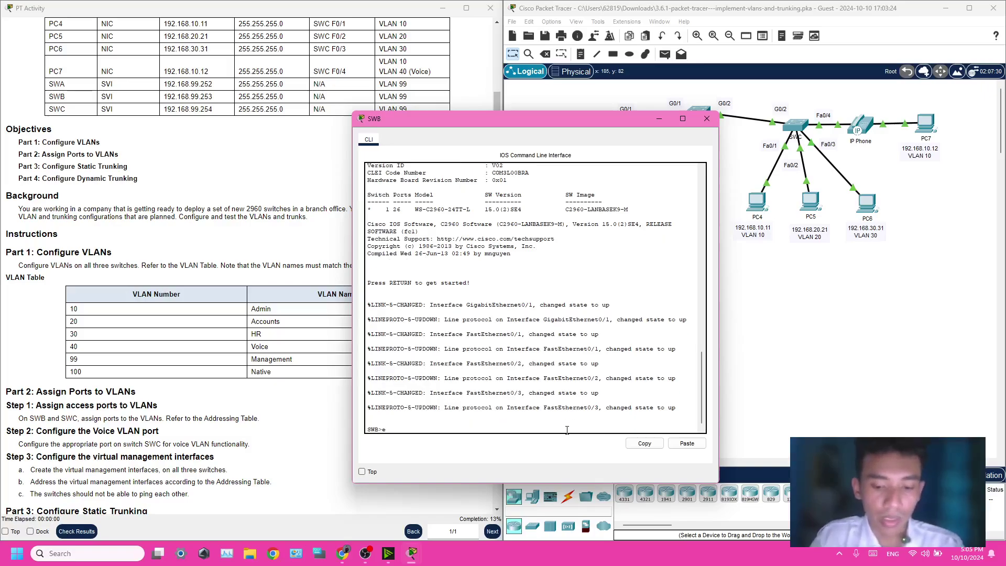
type("en")
key("Return")
type("con")
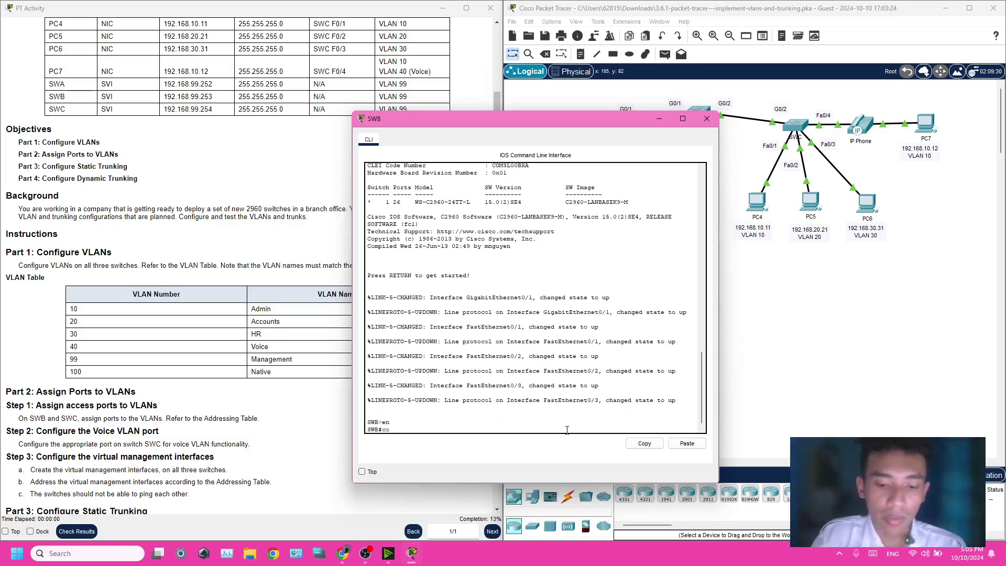
key("Tab")
type("f")
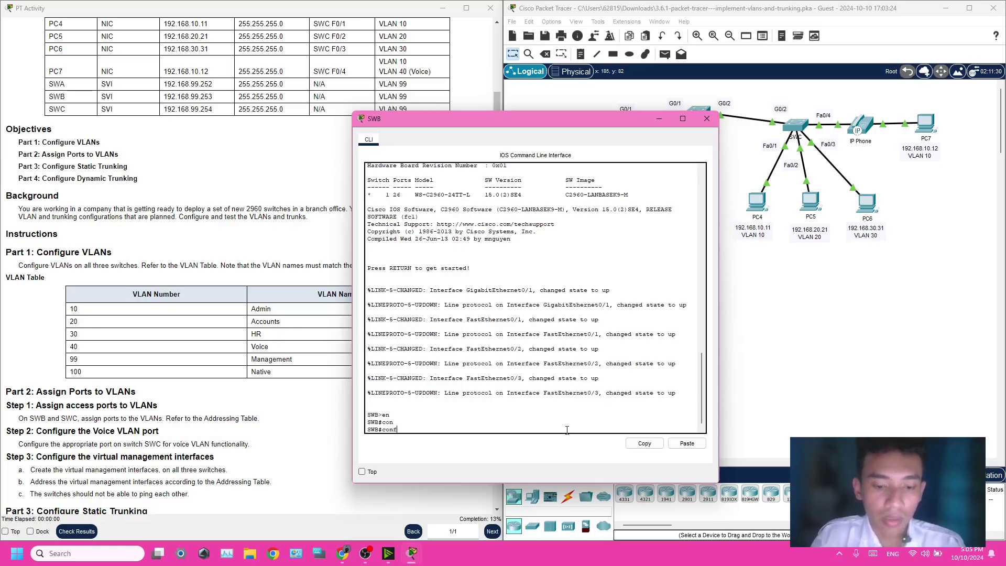
key("Tab")
type("te")
key("Tab")
key("Return")
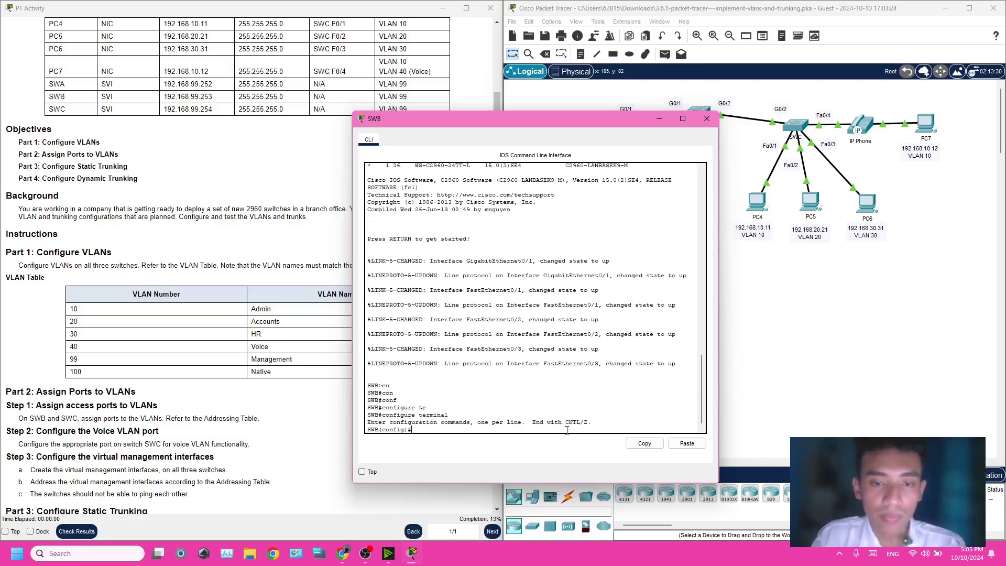
Create VLAN 10 on SWB and name it Admin.
type("vla")
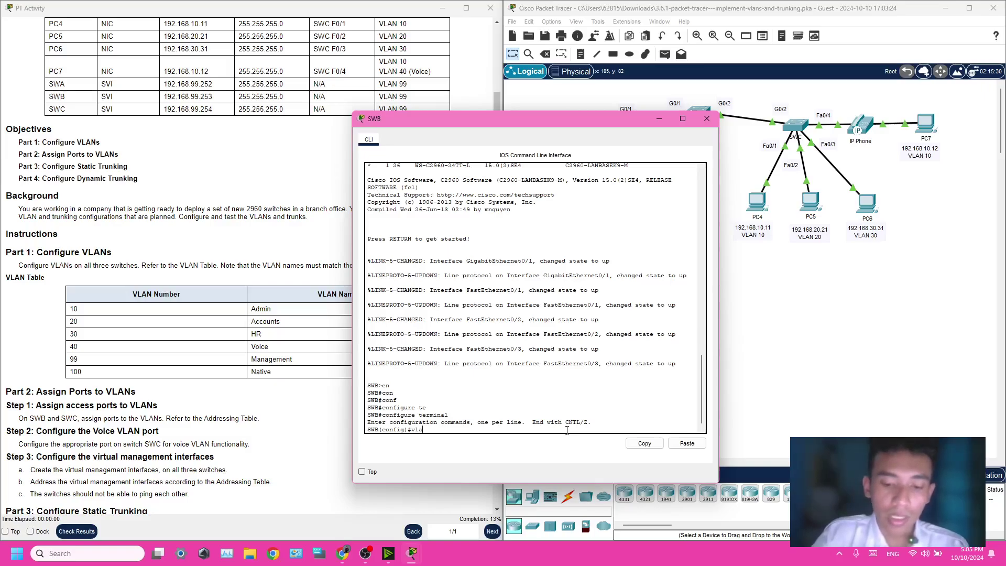
type("n 10")
key("Return")
type("n")
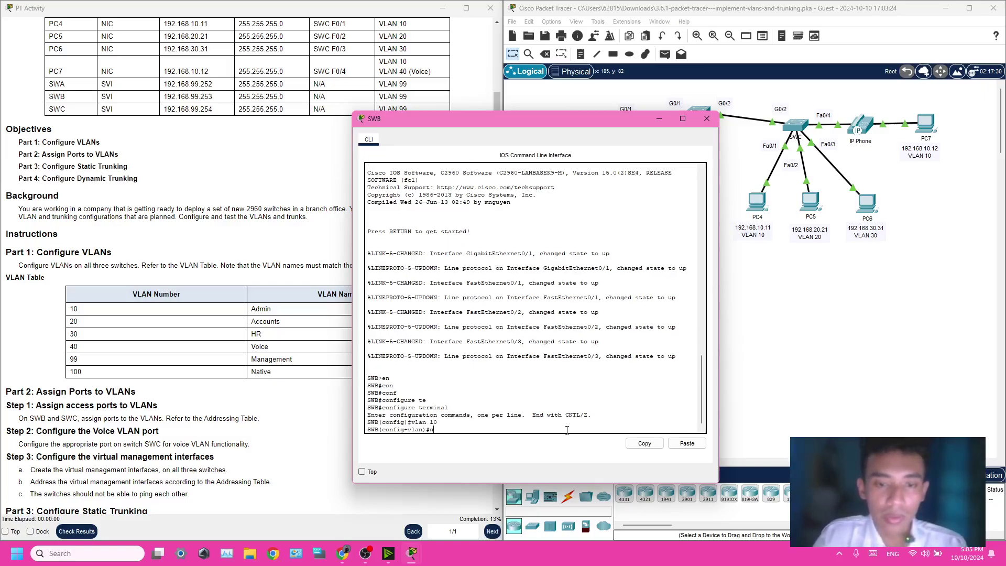
type("ame Adm")
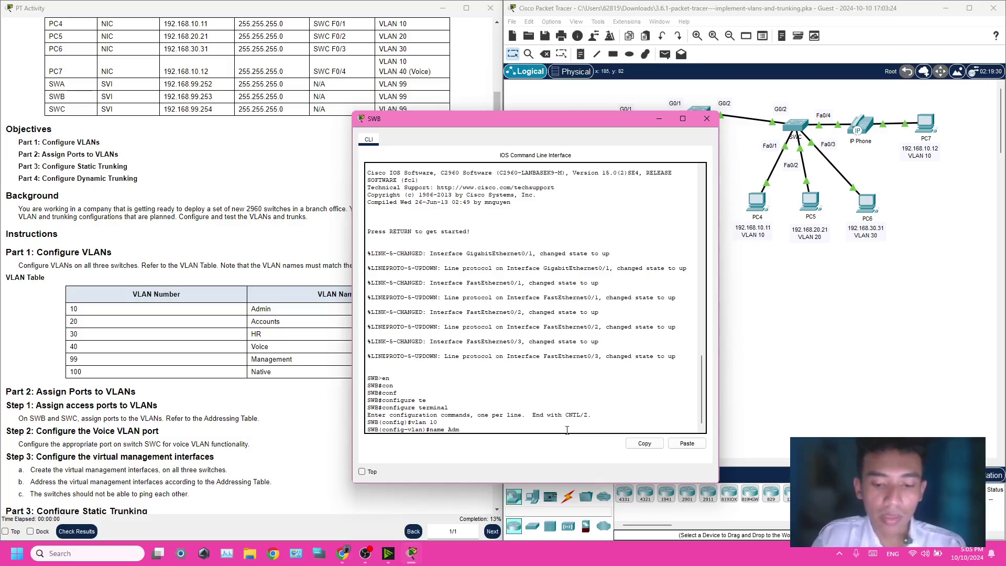
type("in")
key("Return")
Create VLAN 20 on SWB and name it Accounts.
type("vlan)#vla")
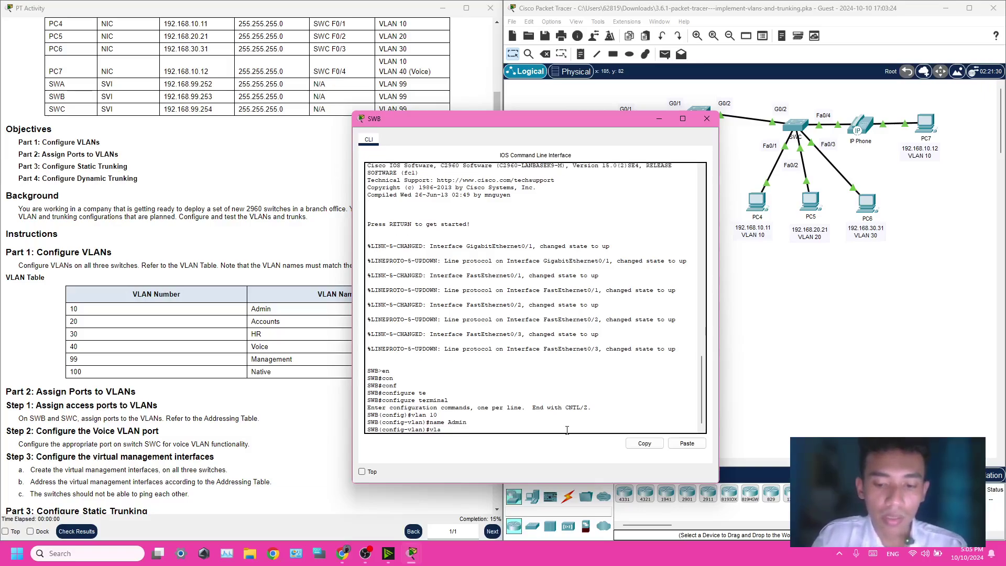
type("n 20")
key("Return")
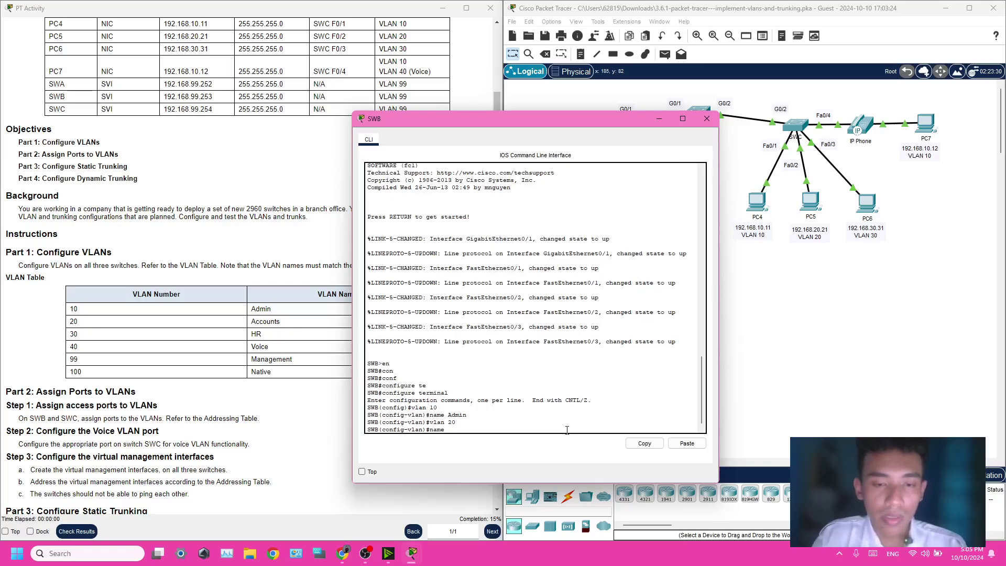
type("name Accounts")
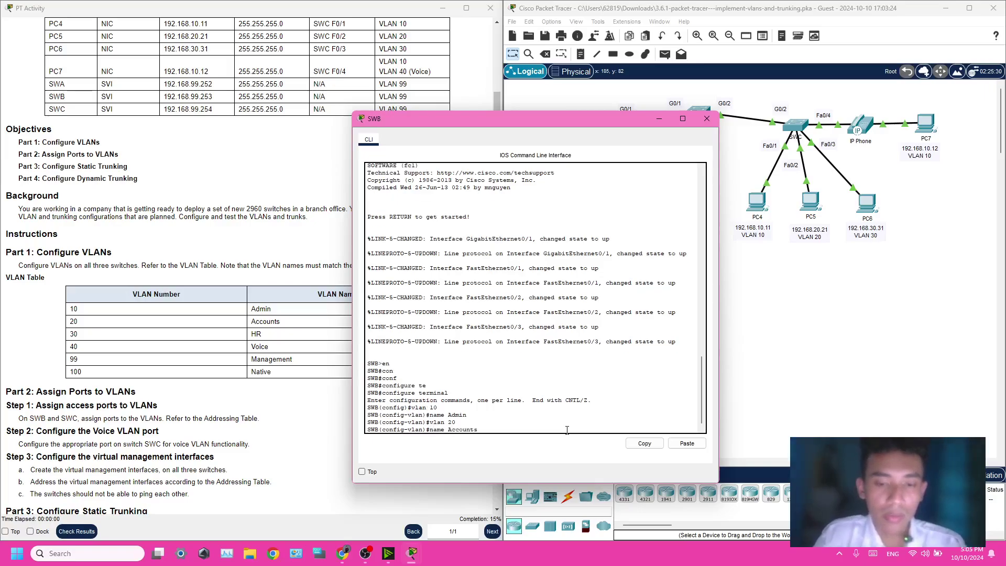
key("Return")
Create VLAN 30 on SWB and name it HR.
type("vlan)#vlan")
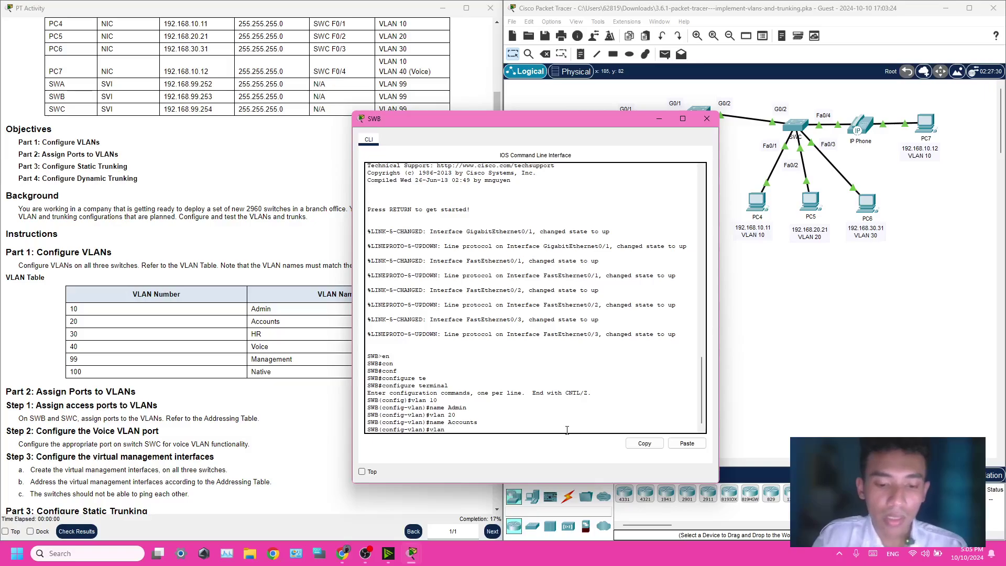
type(" 30")
key("Return")
type("name")
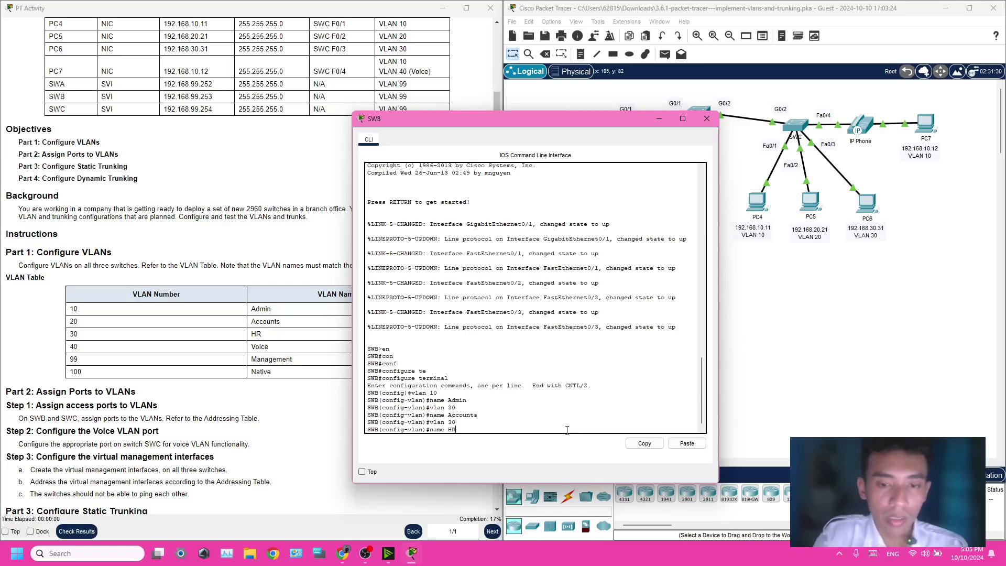
type(" HR")
key("Return")
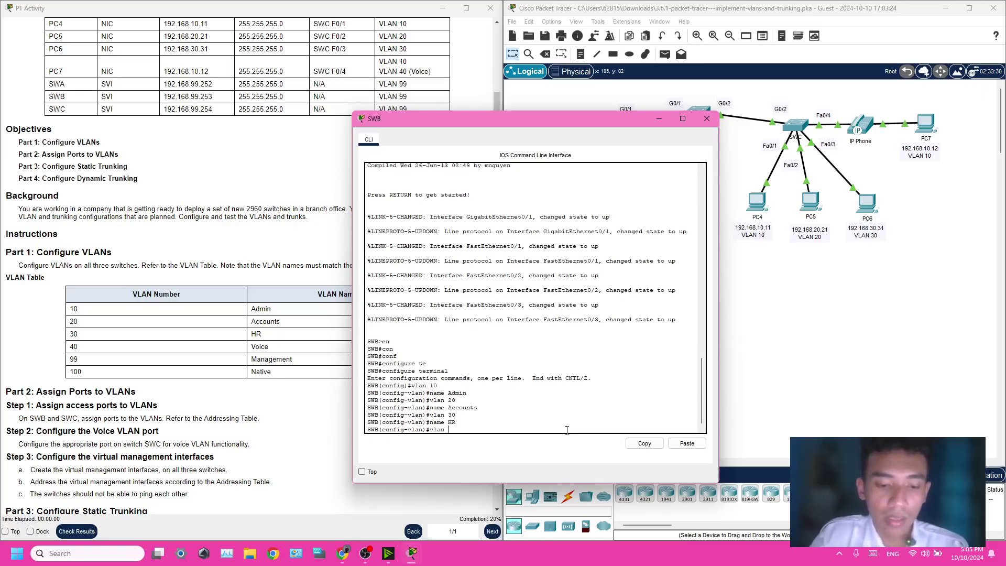
Create VLAN 40 on SWB and name it Voice.
key("Return")
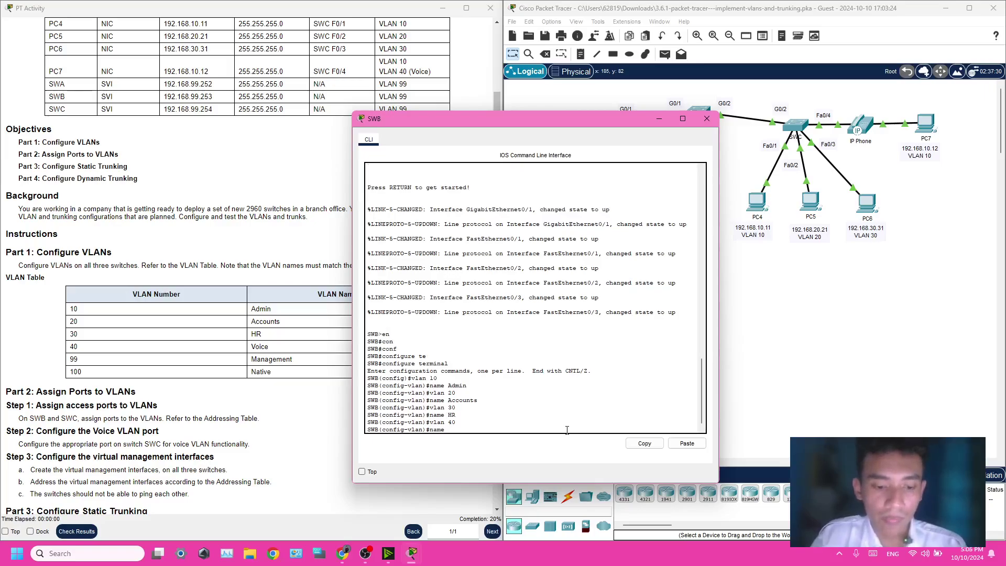
type("name Voic")
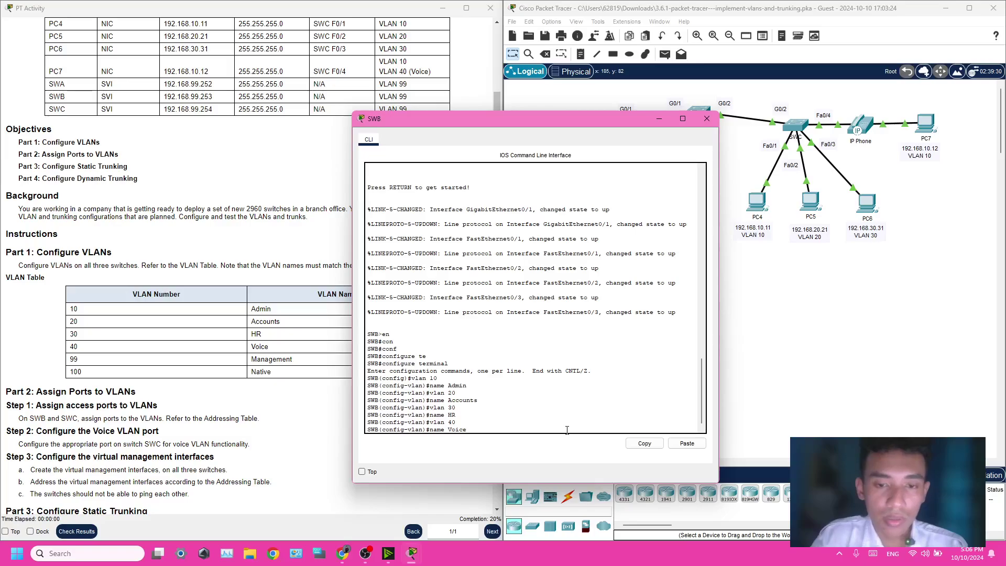
type("e")
key("Return")
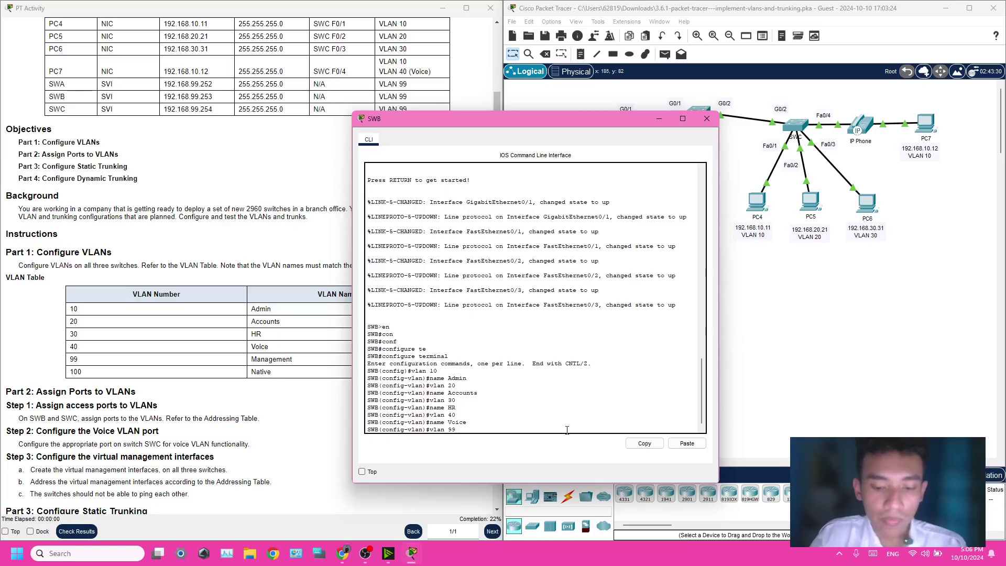
Create VLAN 99 on SWB and name it Management.
type("vlan 99")
key("Return")
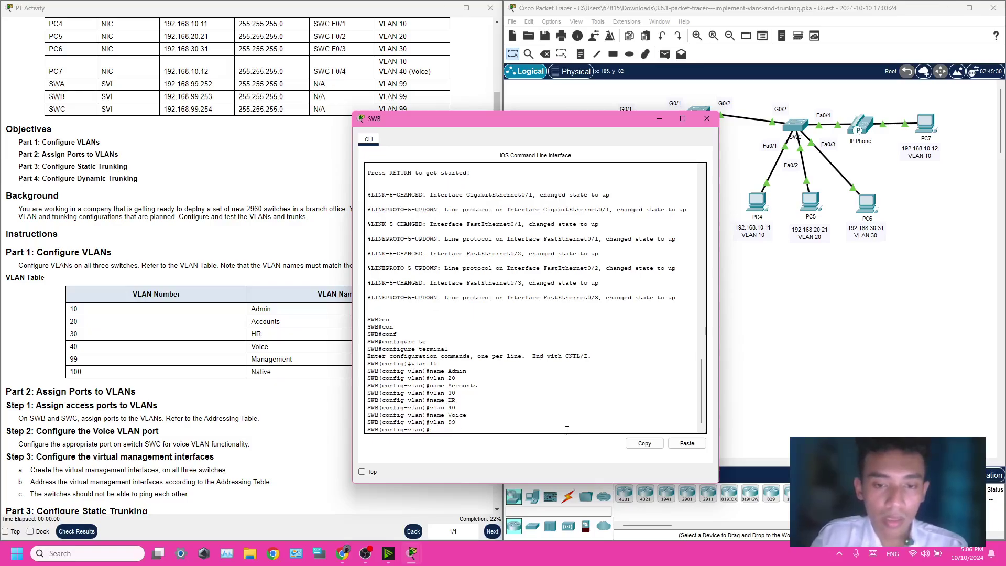
type("name M")
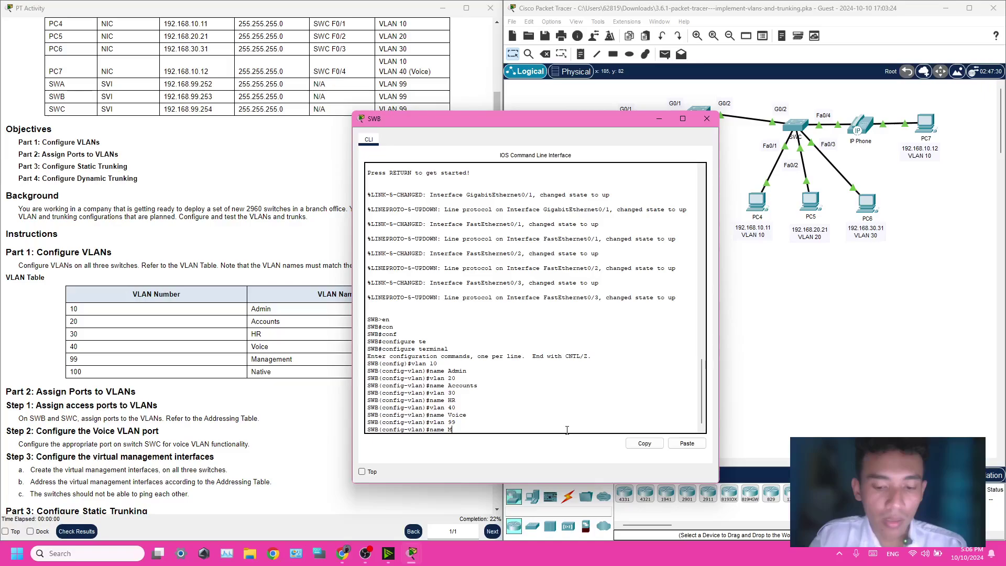
type("anagement")
key("Return")
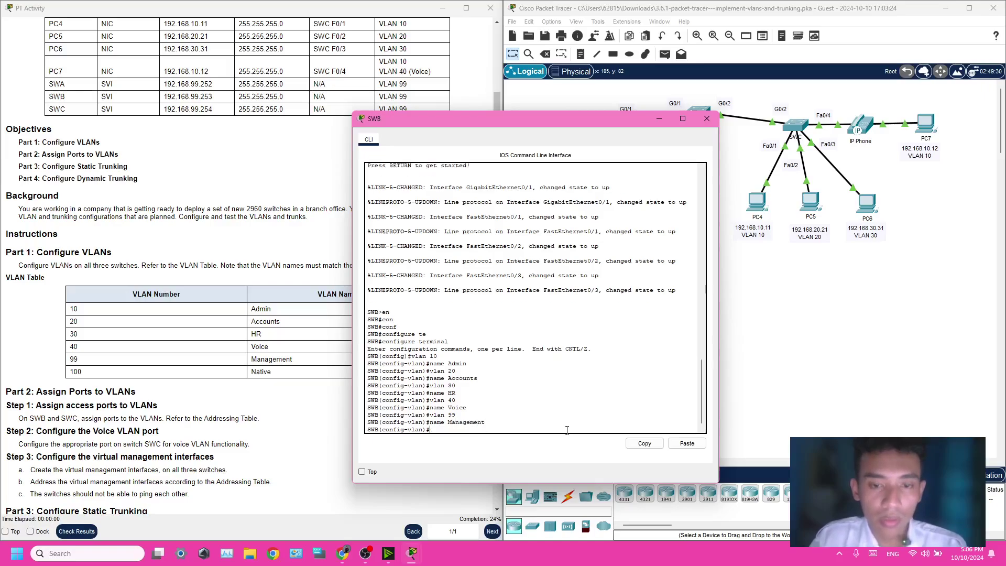
Create VLAN 100 on SWB and name it Native.
type("vlan ")
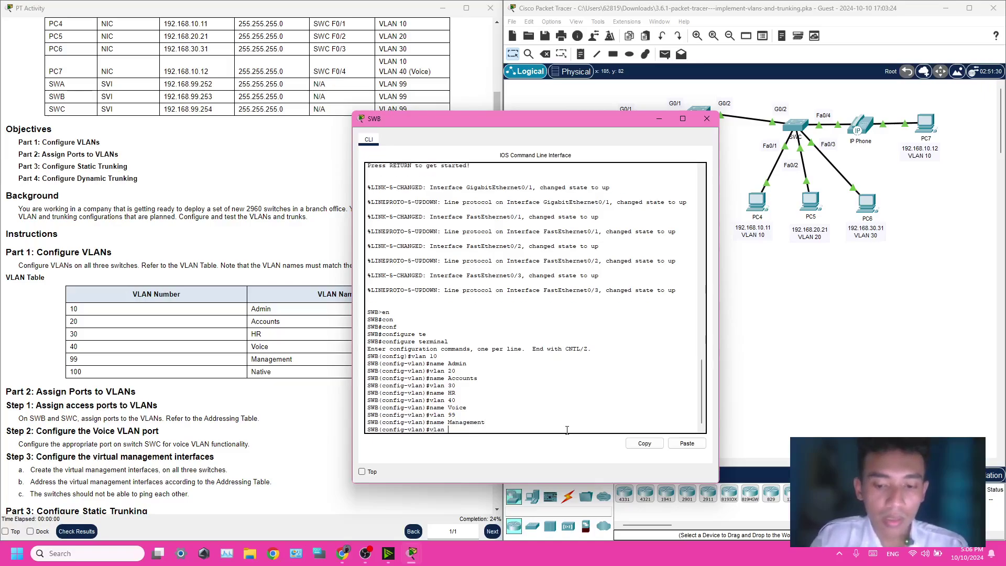
type("100")
key("Return")
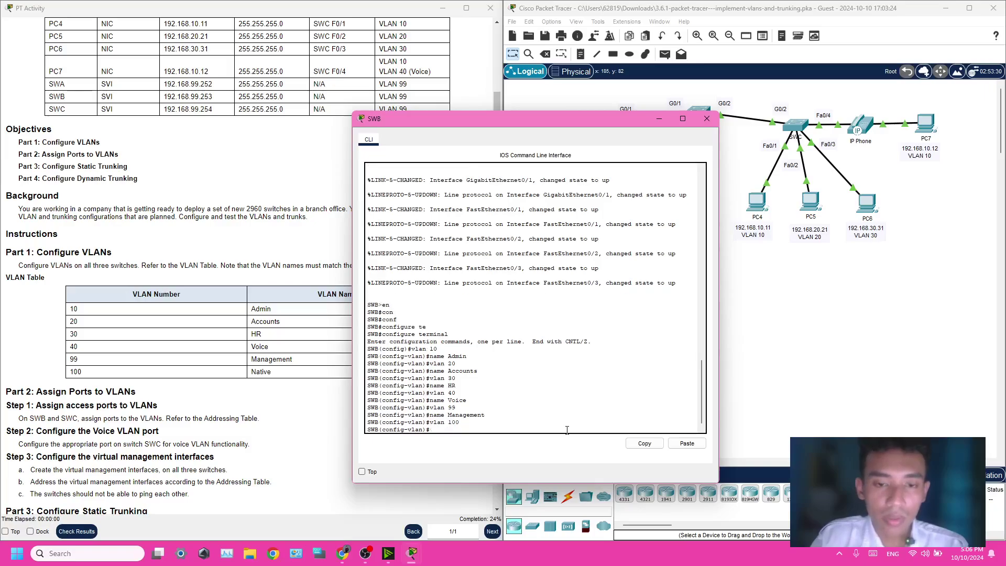
type("name N")
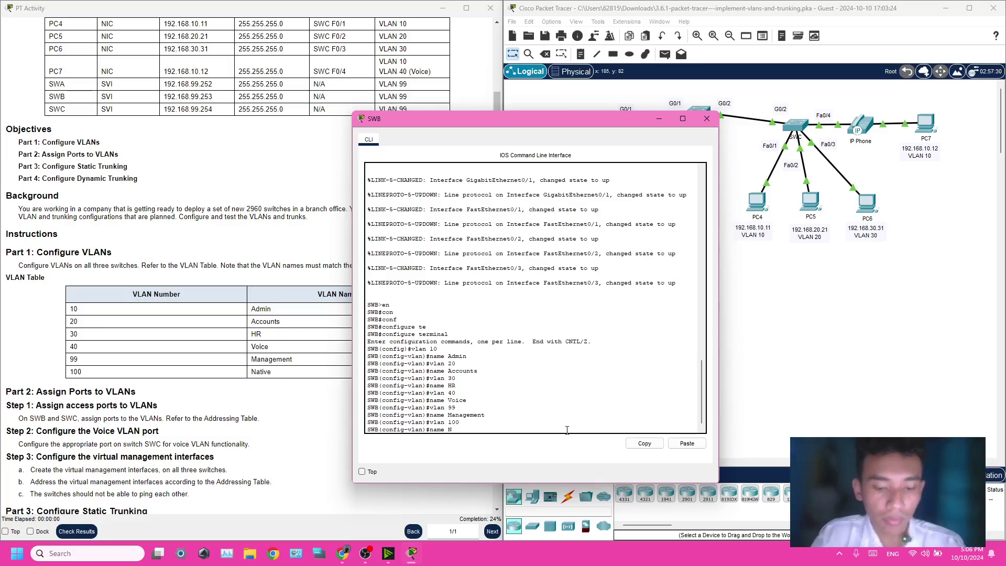
type("ative")
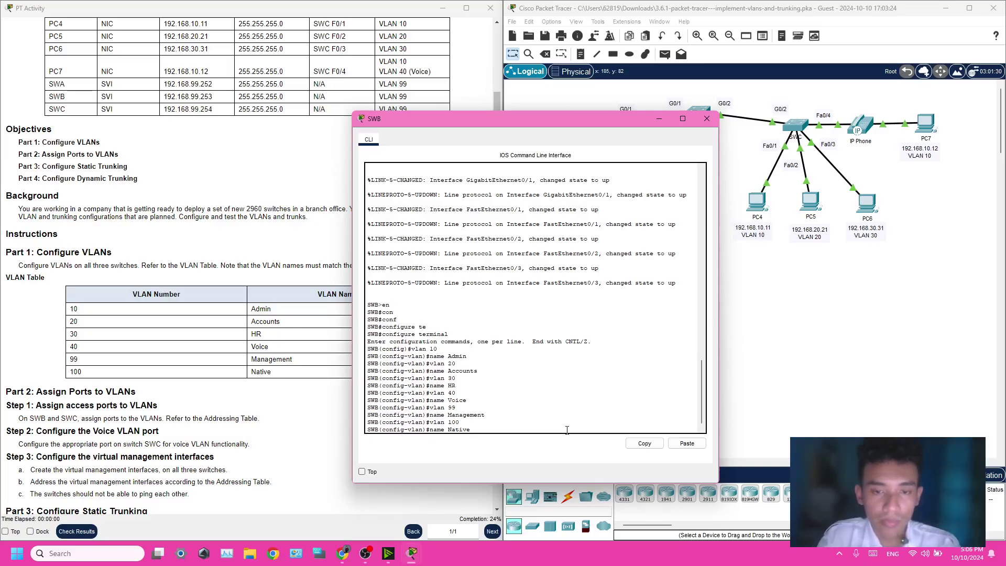
key("Return")
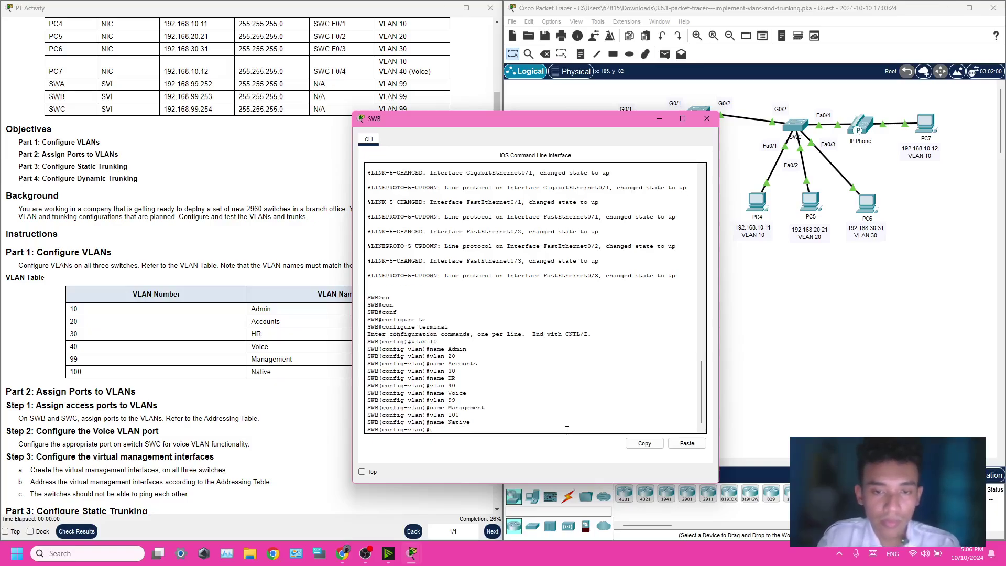
Put the SWB console away, open the SWC command line and enter global configuration mode through privileged mode.
left_click(659, 121)
left_click(620, 366)
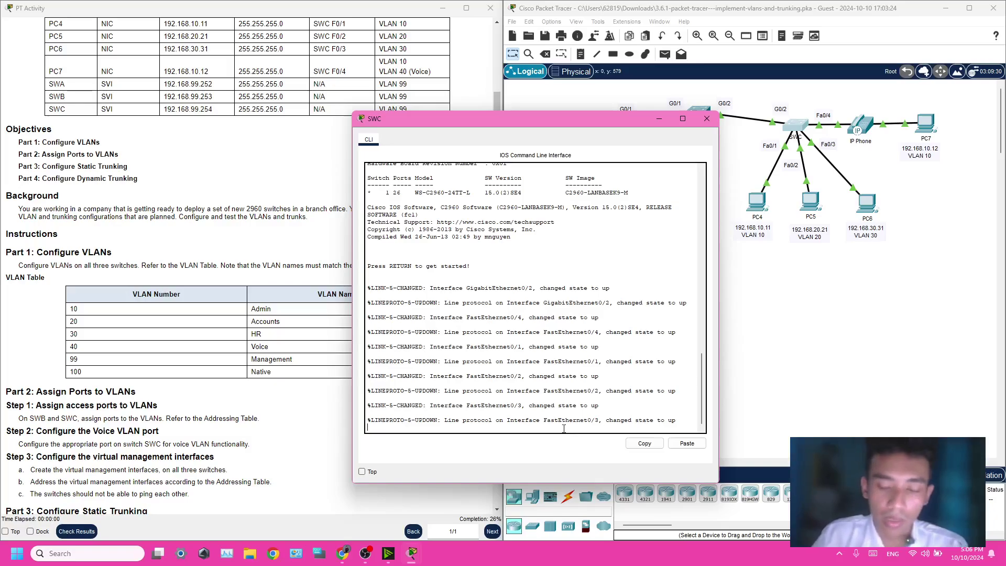
key("Return")
type("en")
key("Return")
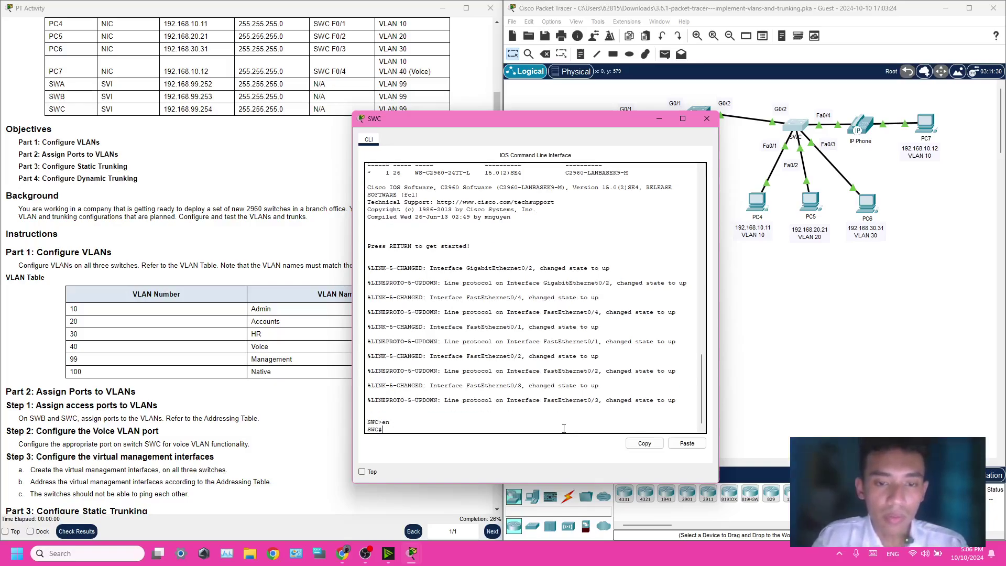
type("configu")
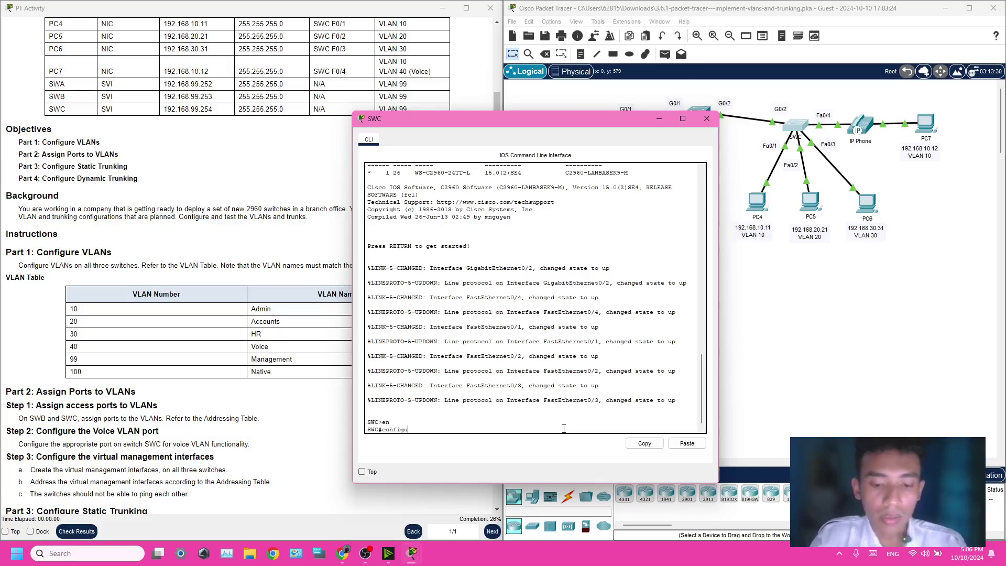
key("Tab")
type("ter")
key("Tab")
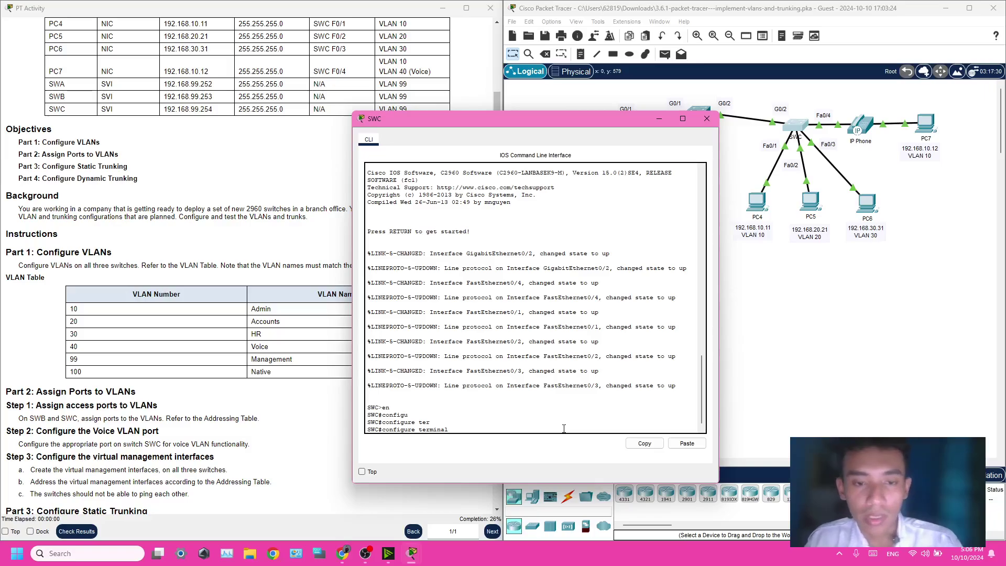
key("Return")
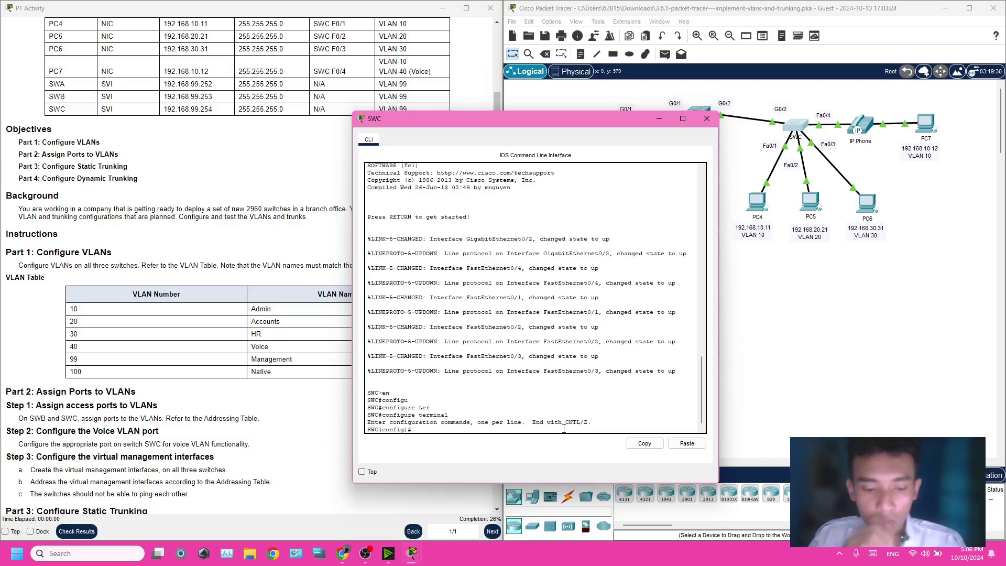
key("BackSpace")
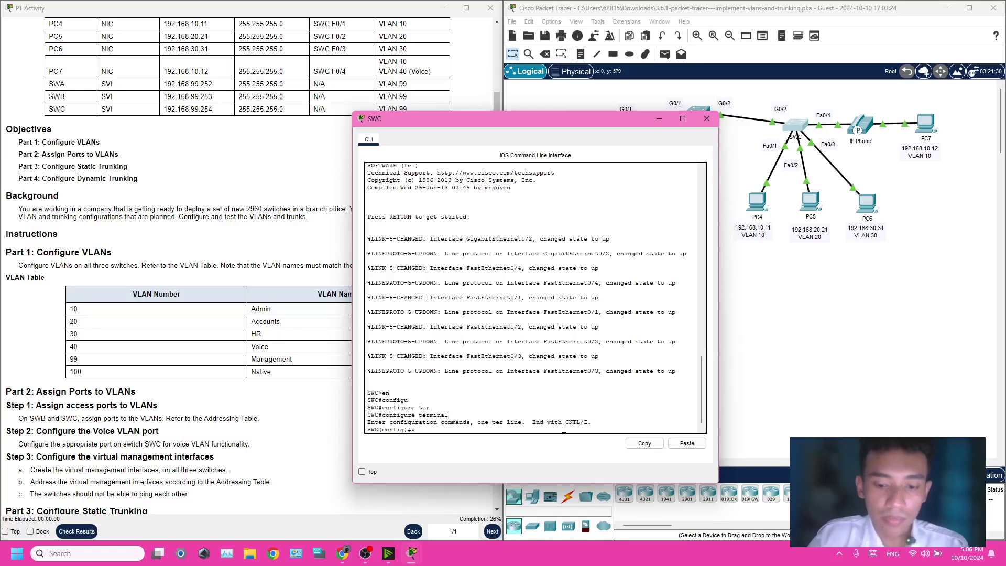
type("ila")
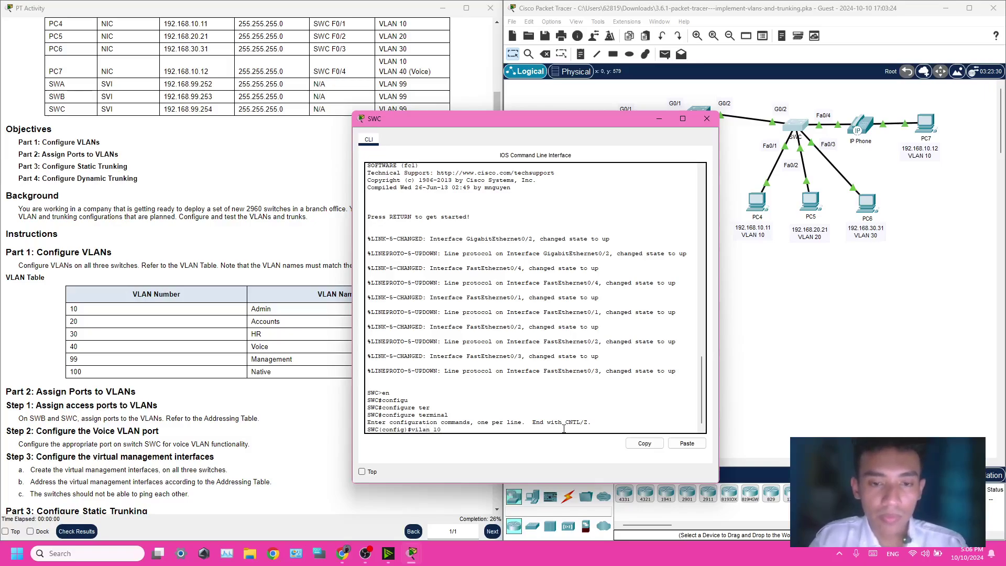
type("n 10")
key("Return")
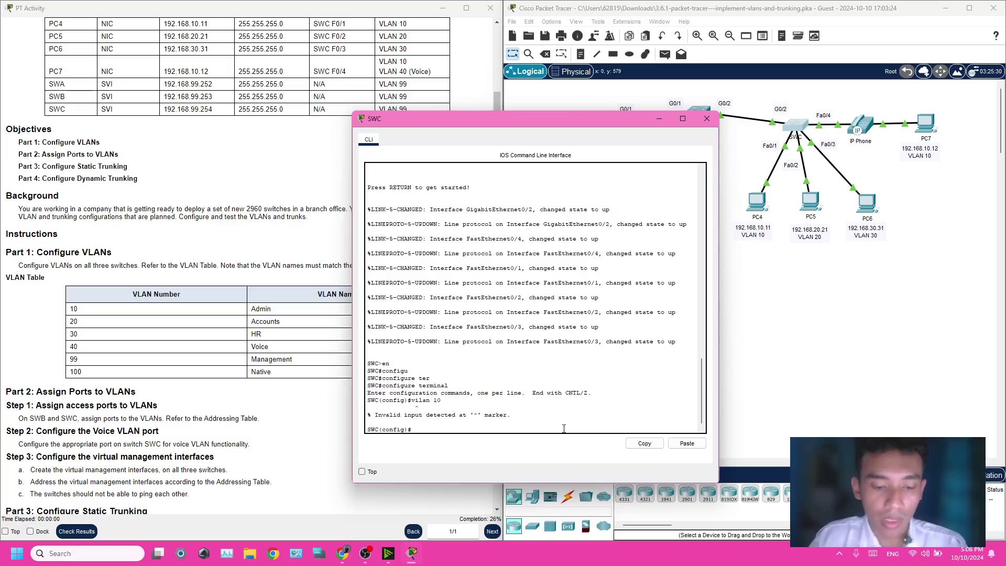
Create VLAN 10 on SWC and name it Admin.
type("vlan")
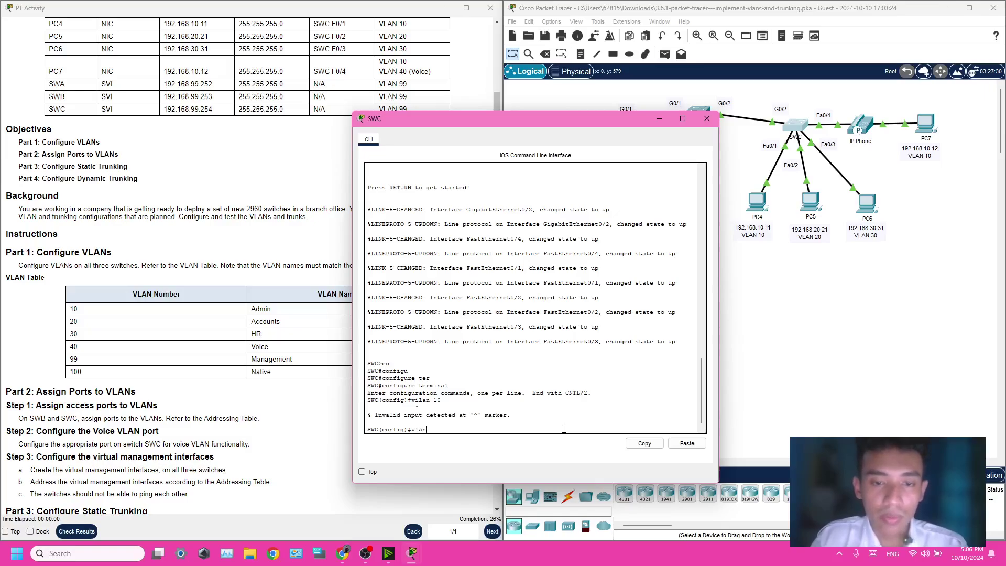
type(" 10")
key("Return")
type("name")
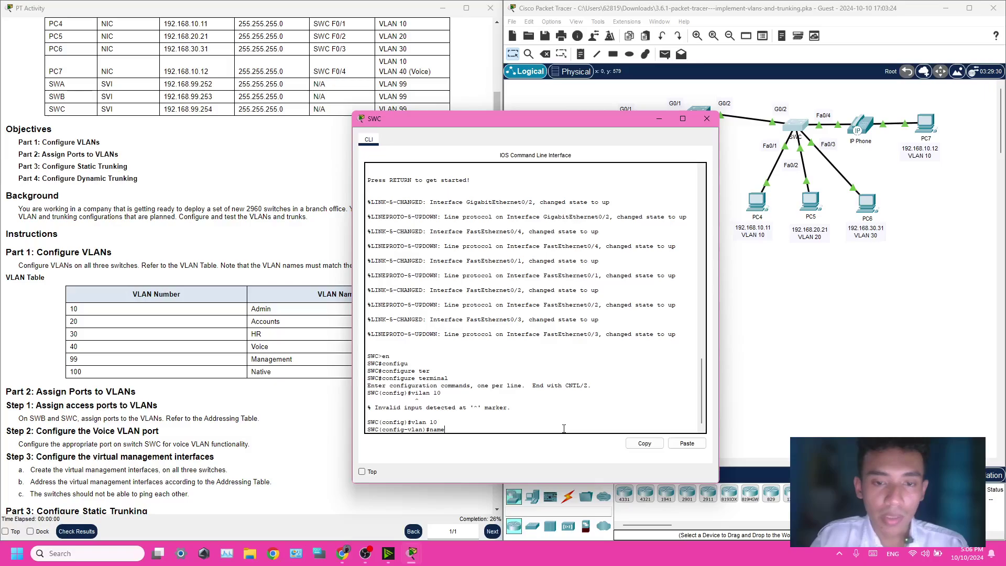
type(" Admi")
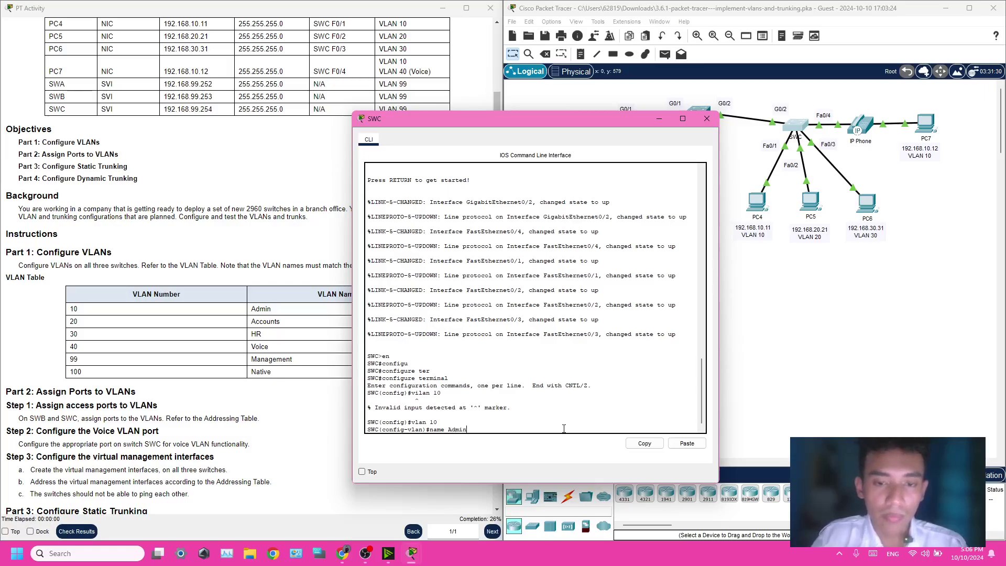
type("n")
key("Return")
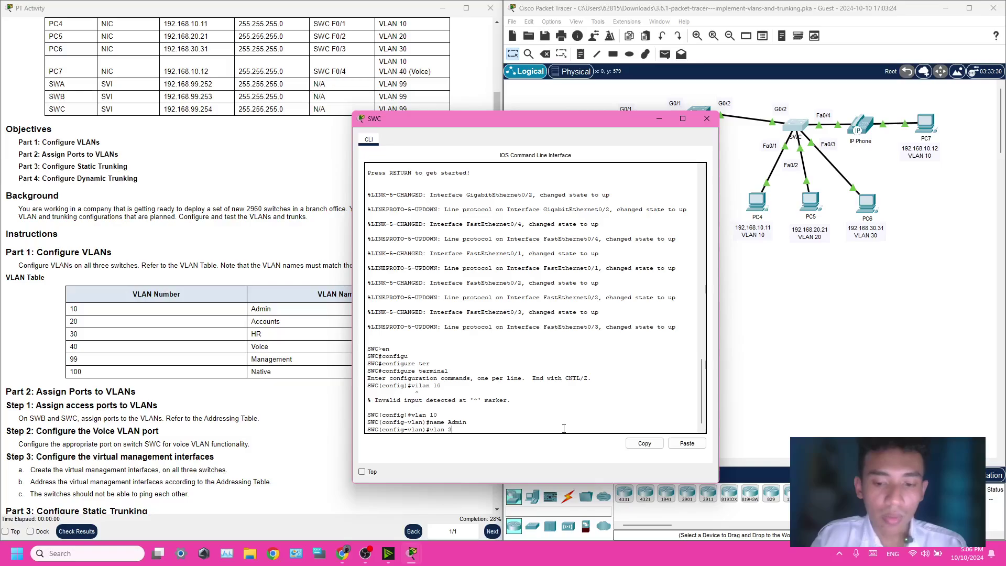
Create VLAN 20 named Accounts and VLAN 30 named HR on SWC.
key("Return")
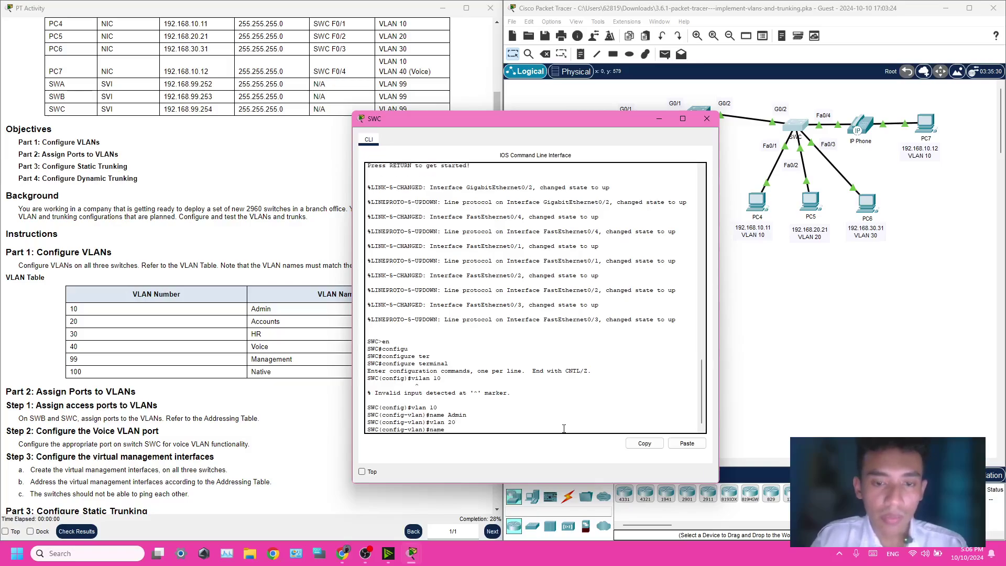
type("name Accounts")
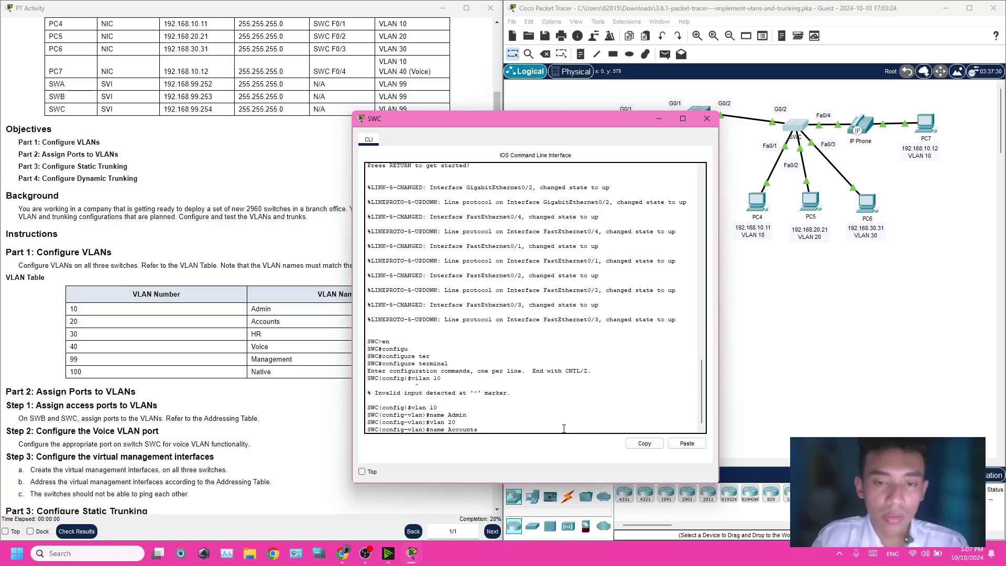
key("Return")
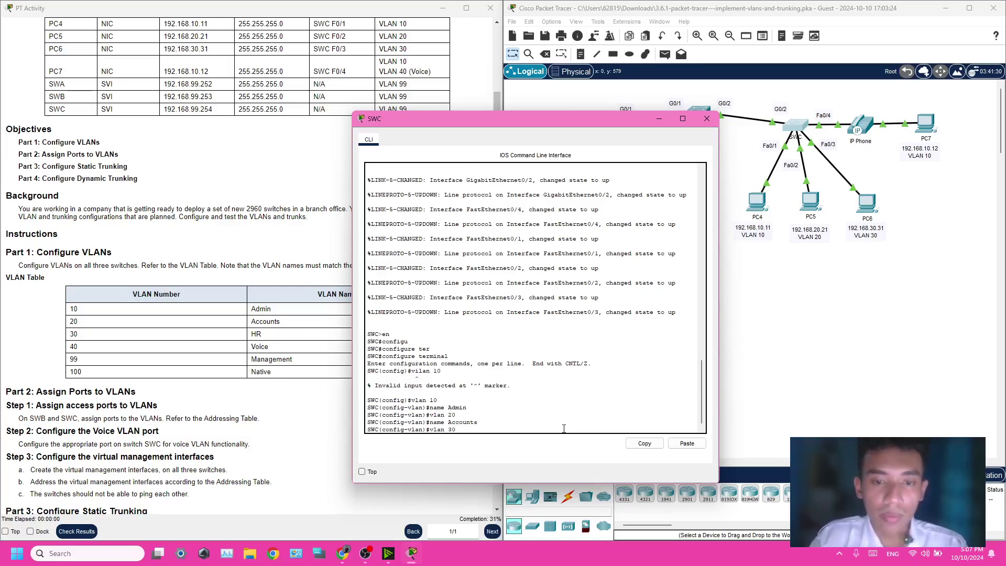
key("Return")
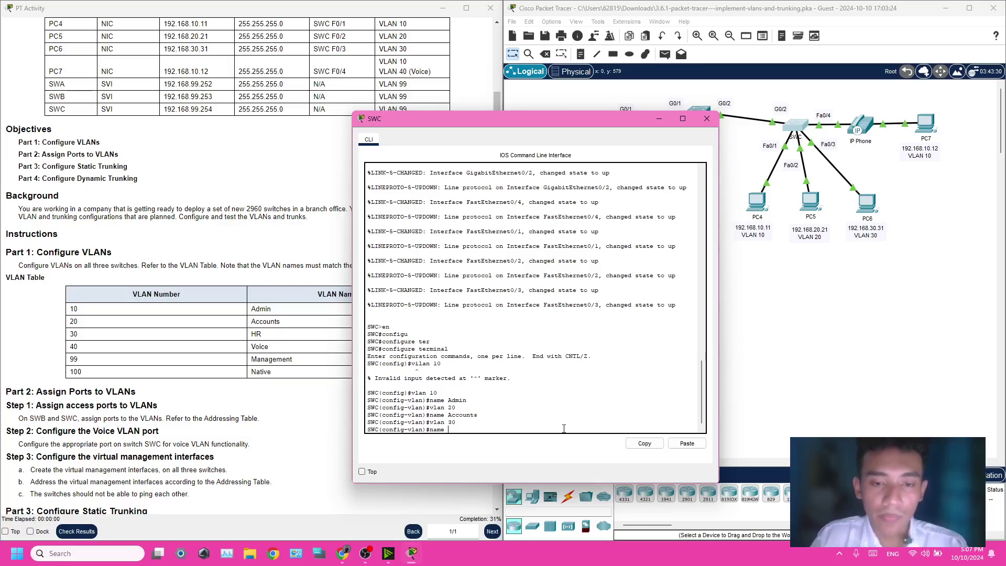
key("Return")
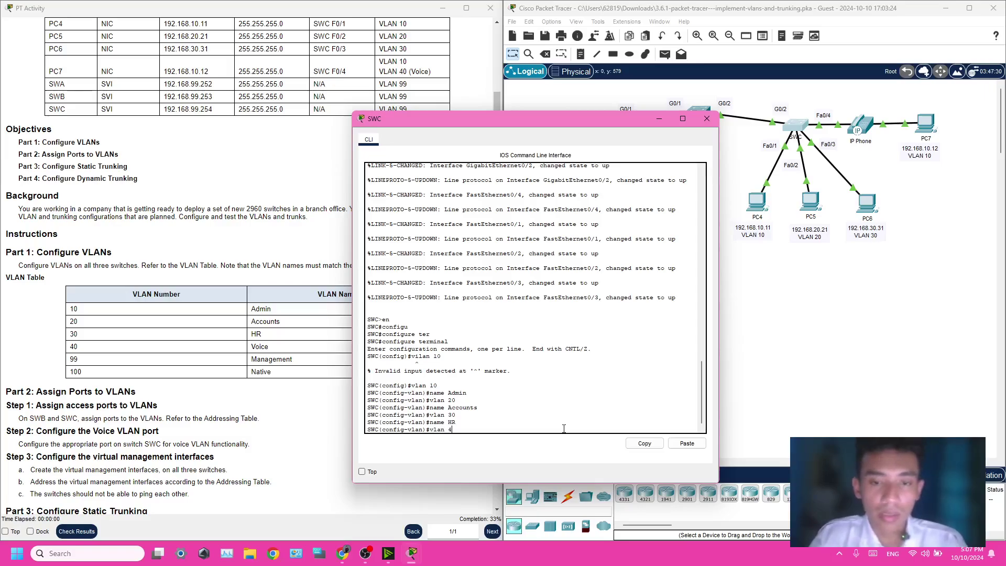
Create VLAN 40 on SWC and name it Voice.
type("vlan 40")
key("Return")
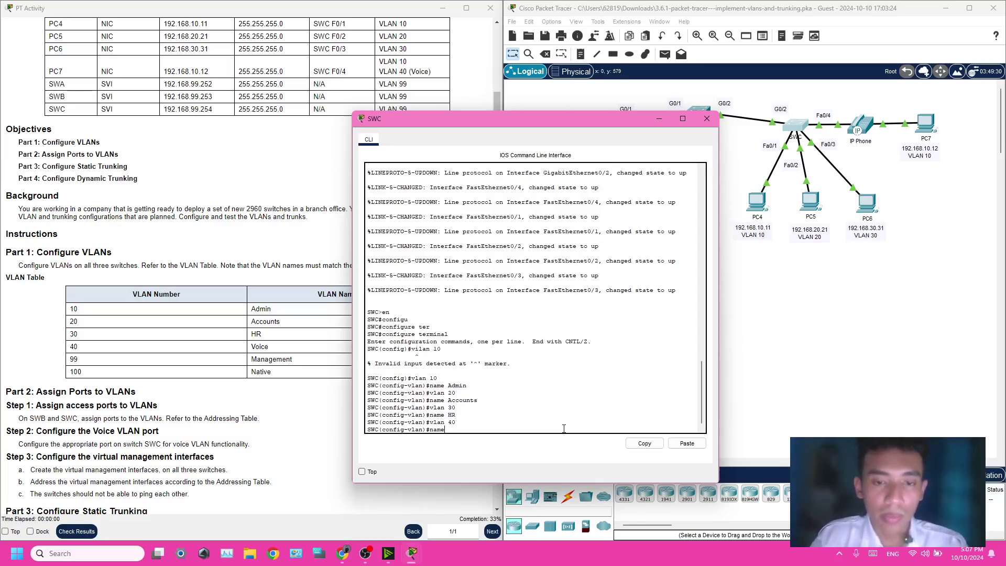
type("Voic")
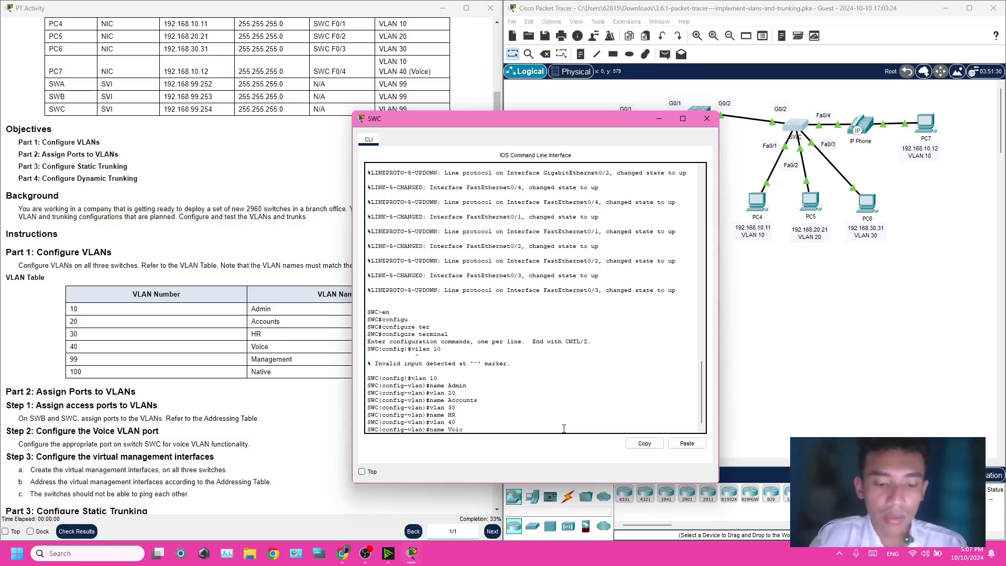
type("e")
key("Return")
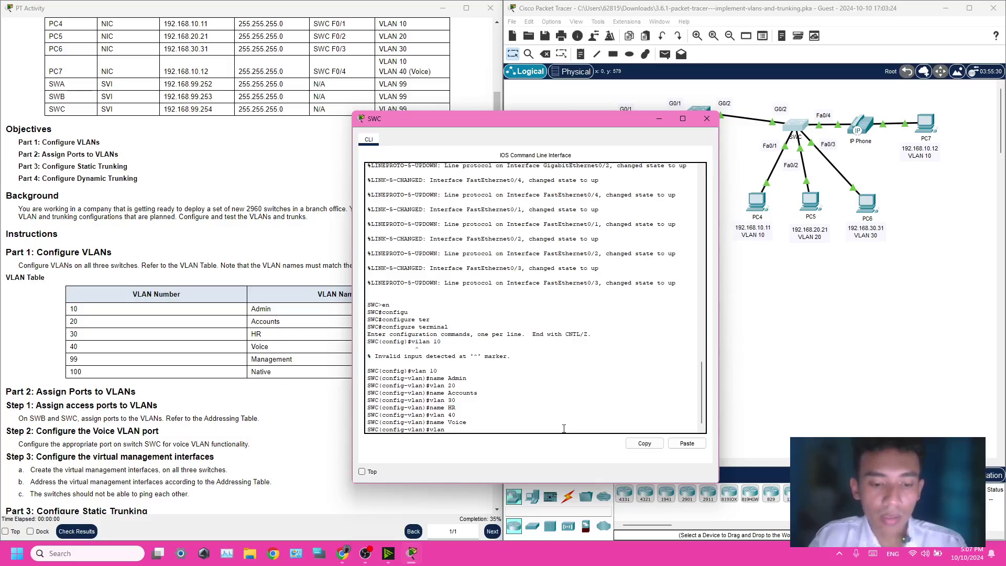
Create VLAN 99 on SWC and name it Management.
type("vlan 99")
key("Return")
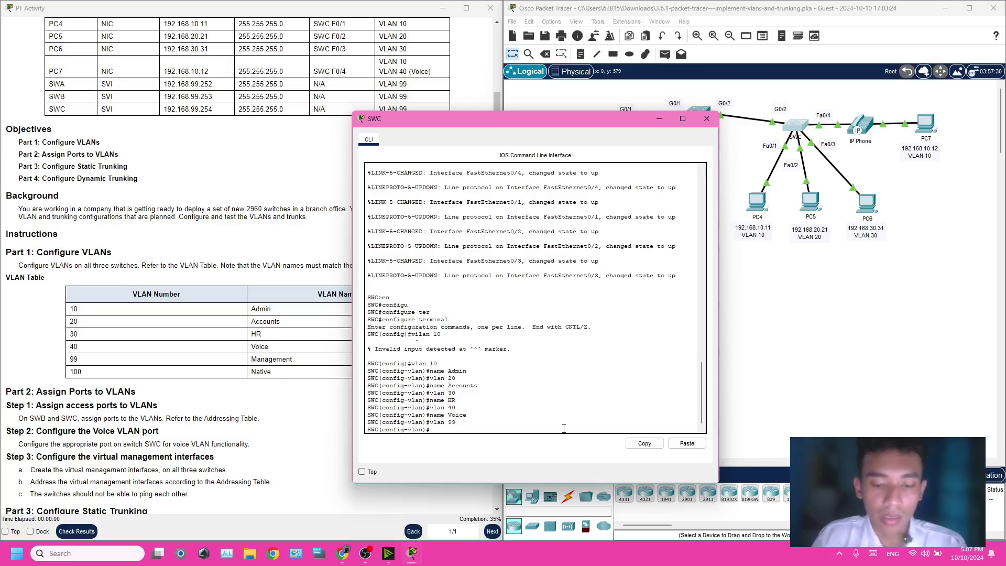
type("name Management")
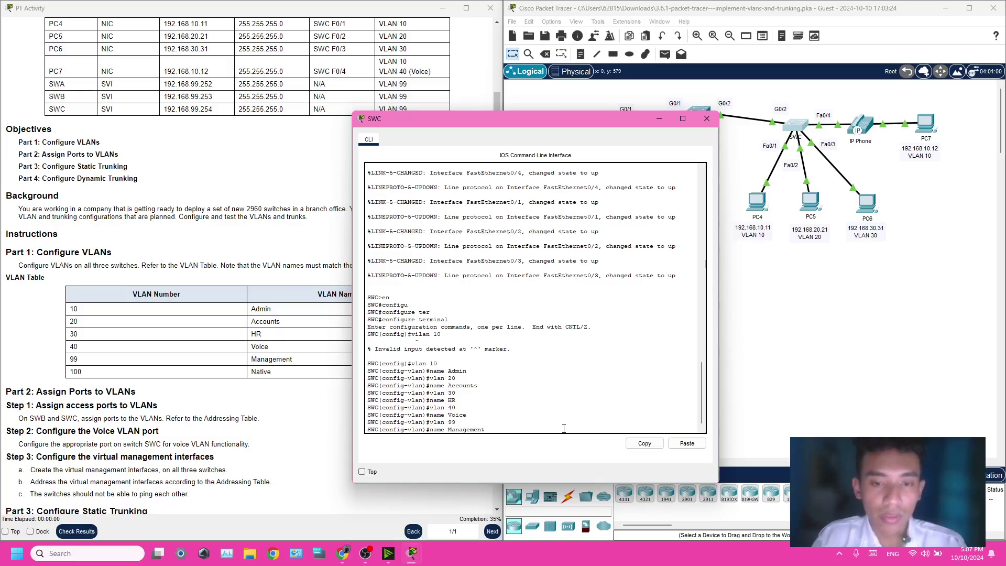
key("Return")
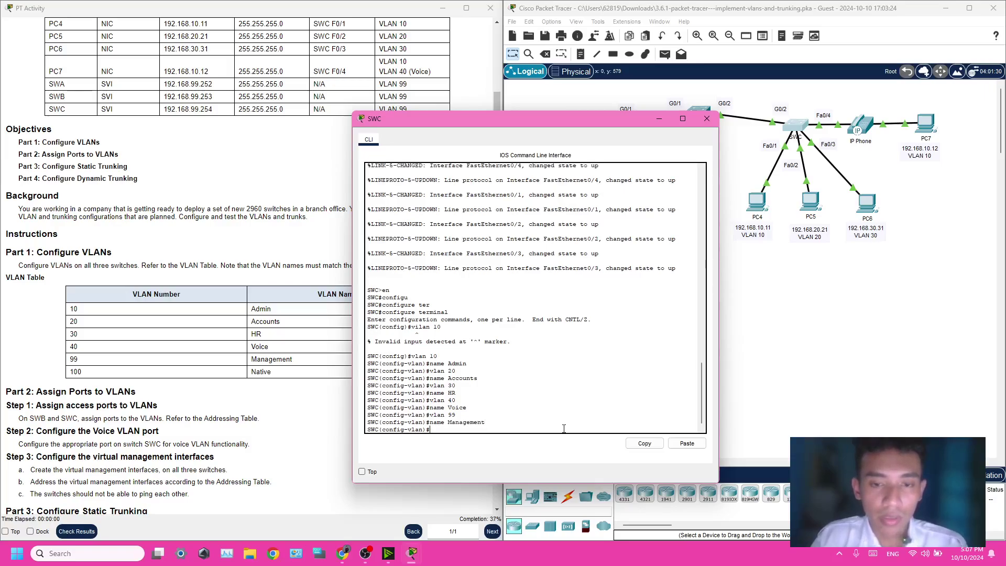
Create VLAN 100 on SWC and name it Native.
type("vlan")
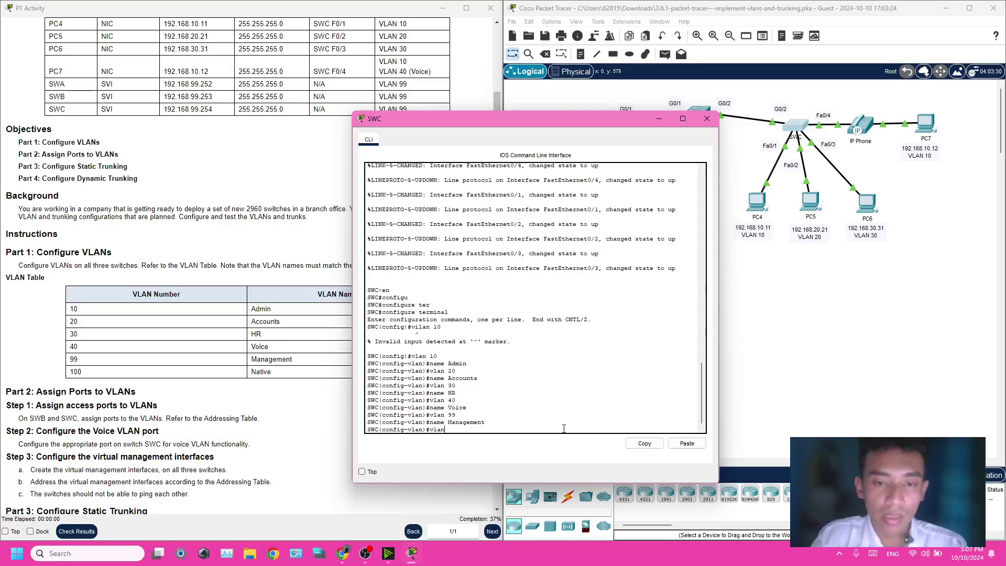
type(" 100")
key("Return")
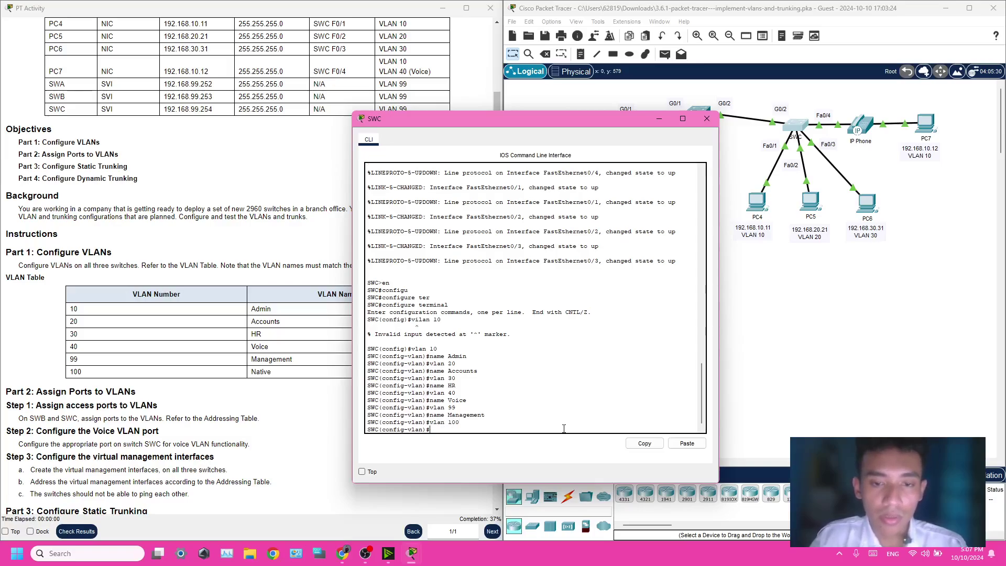
type("name N")
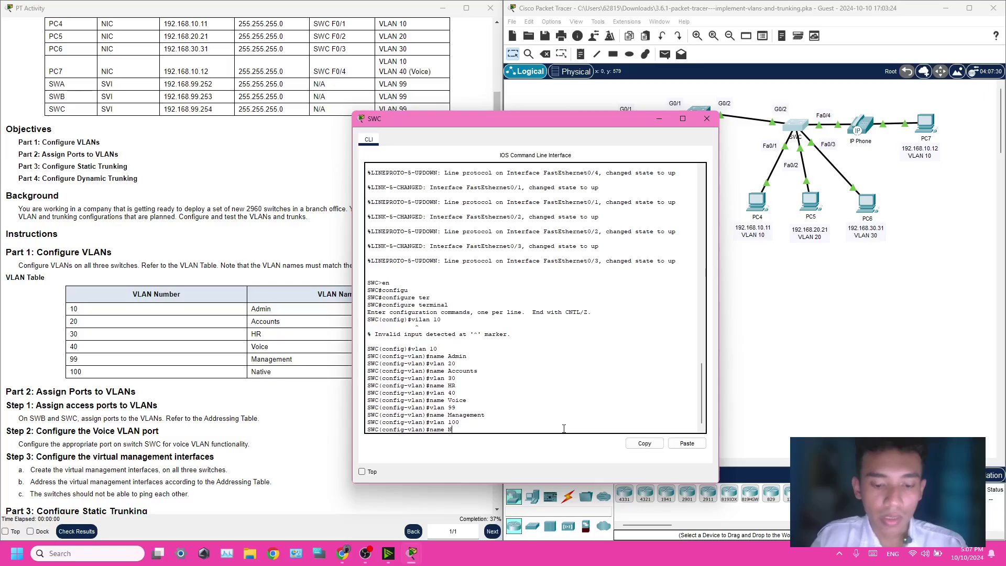
type("ative")
key("Return")
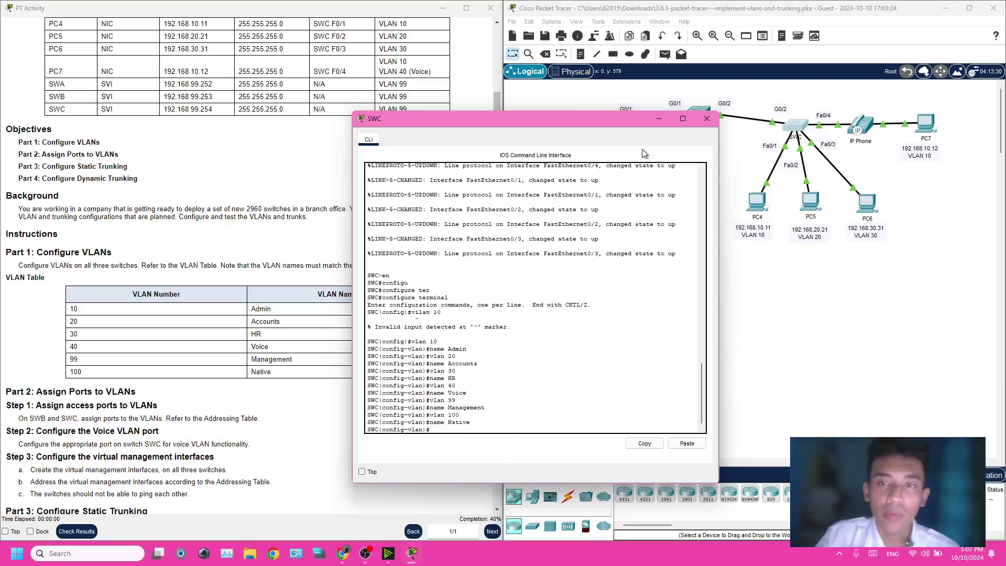
Read the activity's Part 2 instructions on access ports, the voice VLAN port and the virtual management interfaces, moving the SWC window as needed.
left_click_drag(602, 121, 775, 99)
scroll(235, 192, "down", 1)
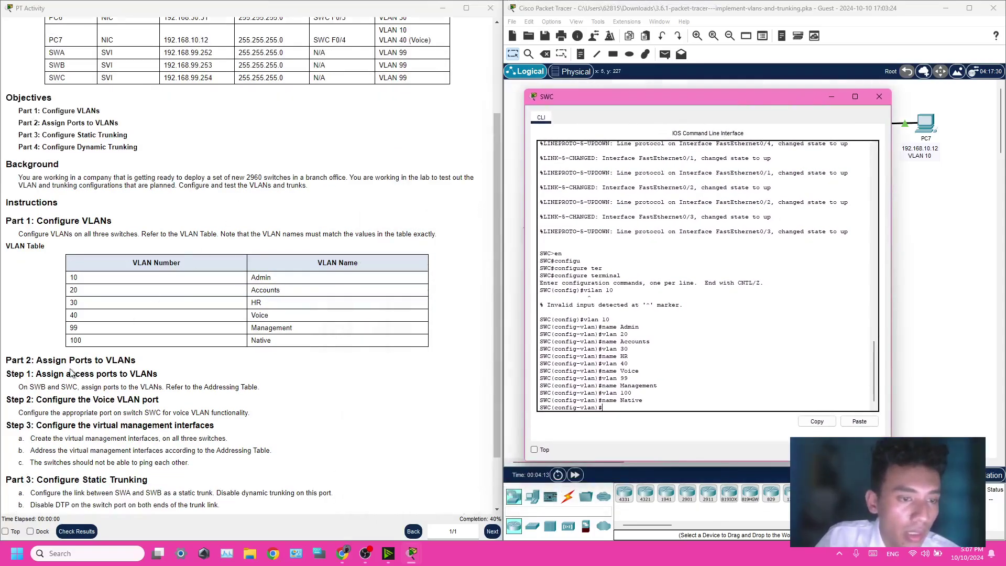
scroll(74, 374, "down", 1)
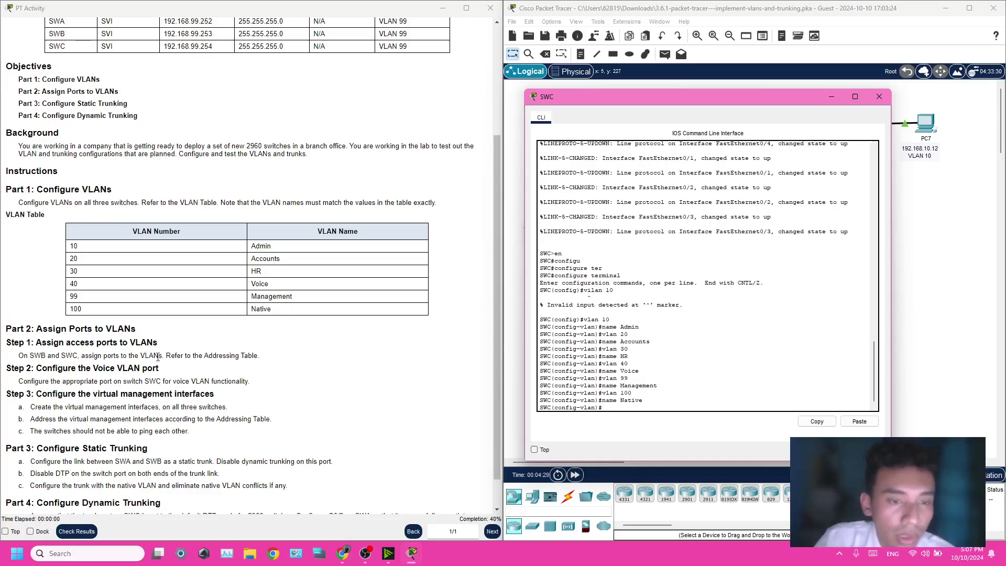
left_click_drag(731, 96, 559, 102)
scroll(194, 251, "down", 1)
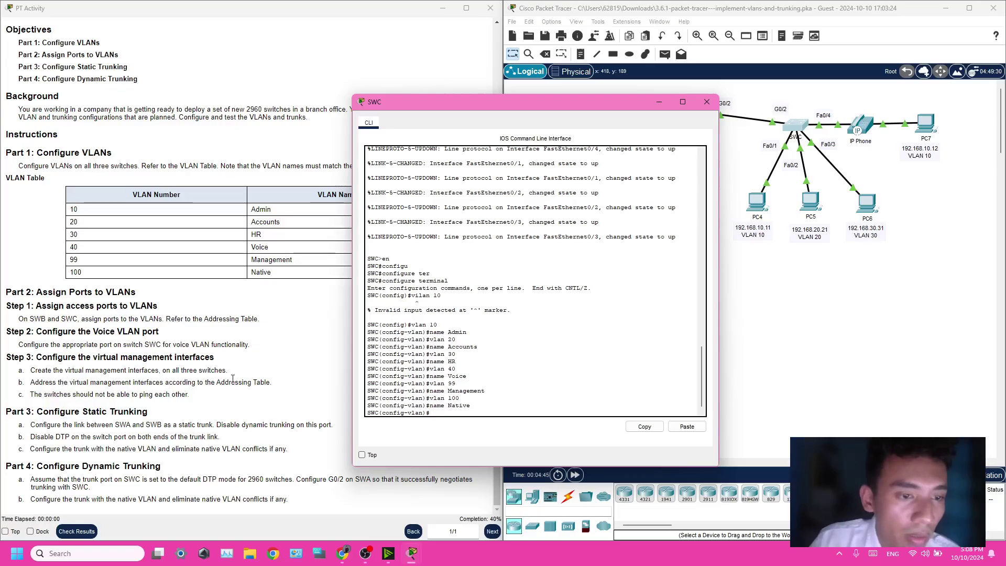
Bring the Addressing Table's port assignments into view, minimize the SWC window and open SWB's command line.
scroll(227, 260, "up", 3)
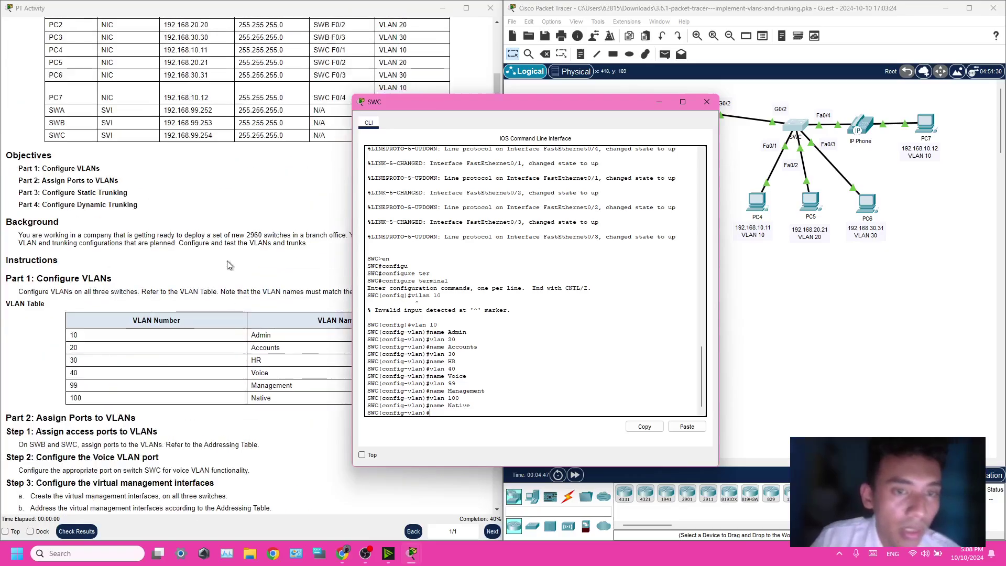
scroll(242, 257, "up", 2)
scroll(240, 388, "down", 2)
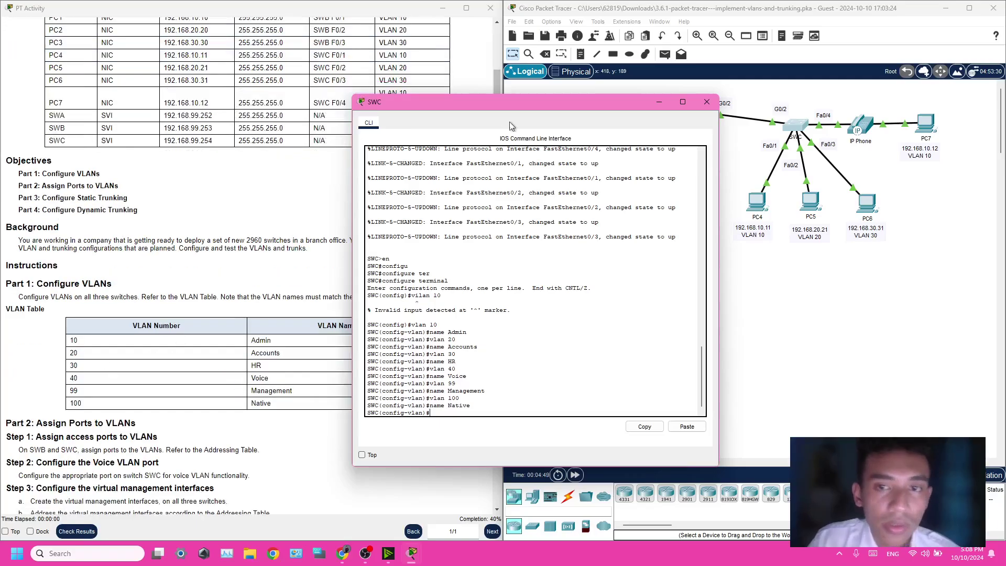
left_click(658, 103)
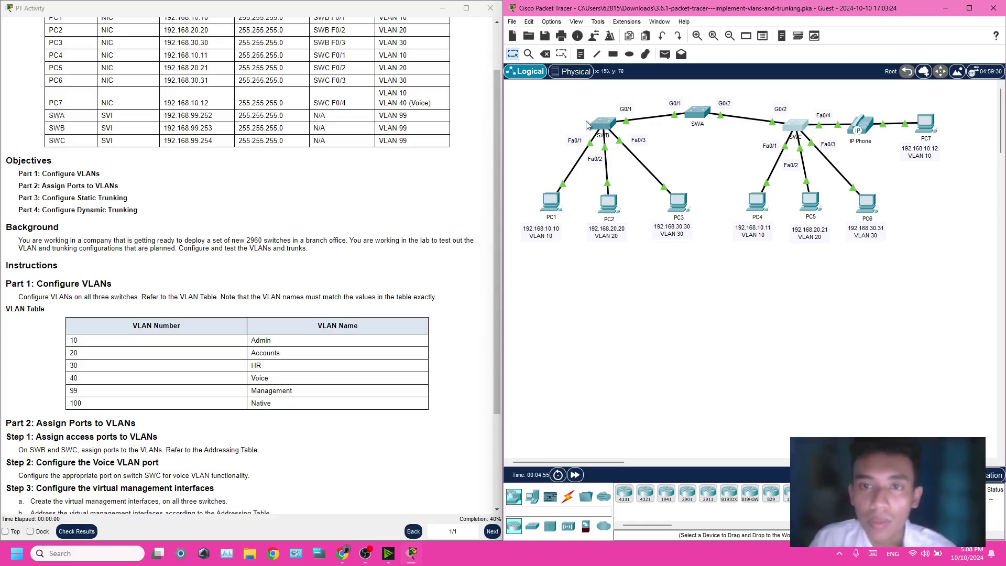
left_click(605, 129)
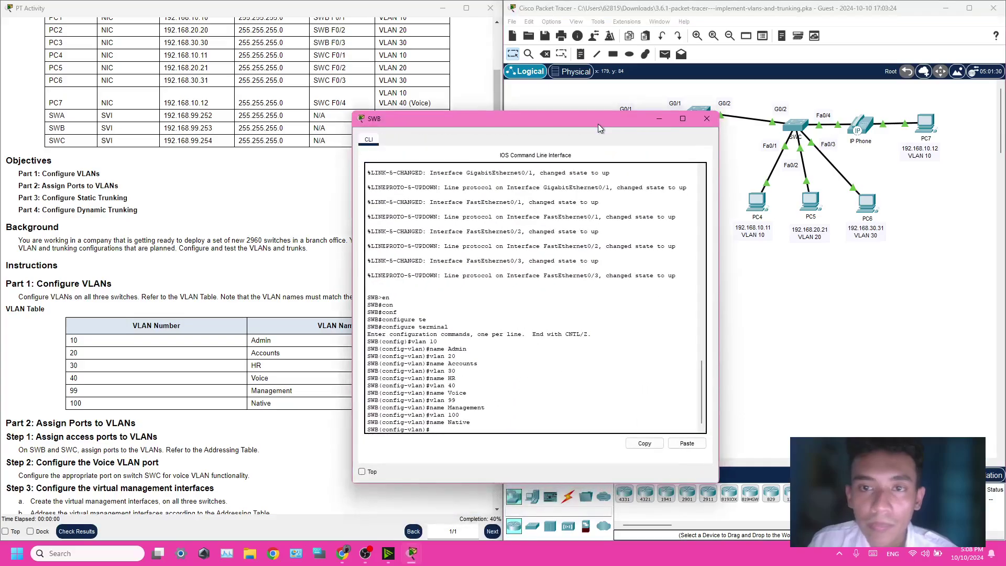
left_click_drag(600, 123, 814, 120)
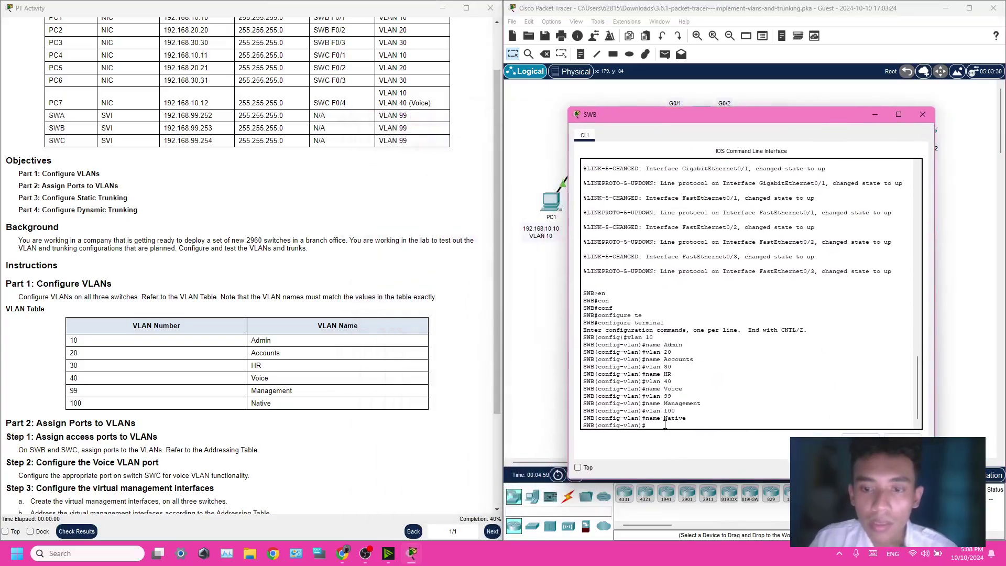
Exit VLAN configuration on SWB and enter interface configuration for fa0/1.
type("ex")
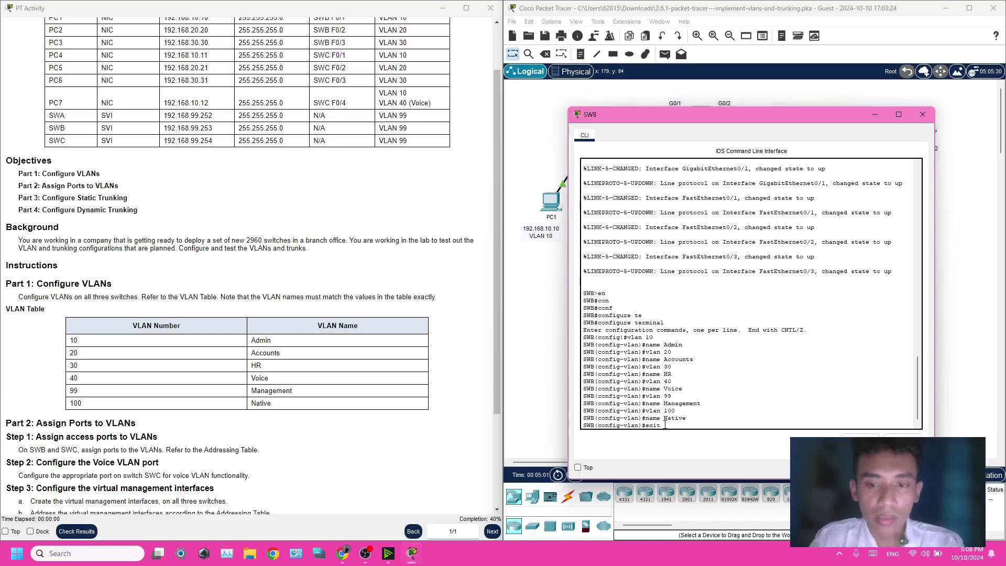
type("it")
key("Return")
type("inter")
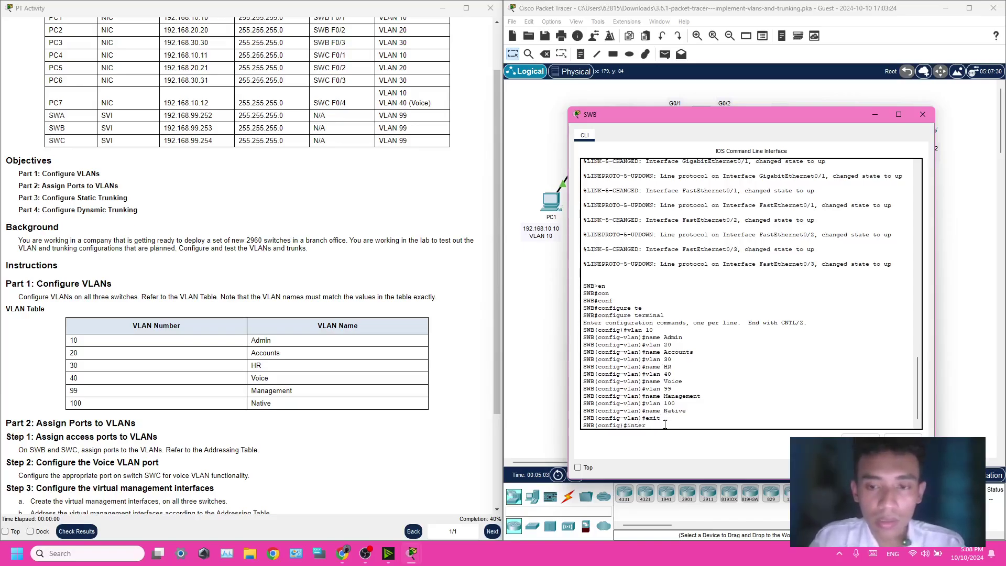
left_click_drag(704, 118, 301, 114)
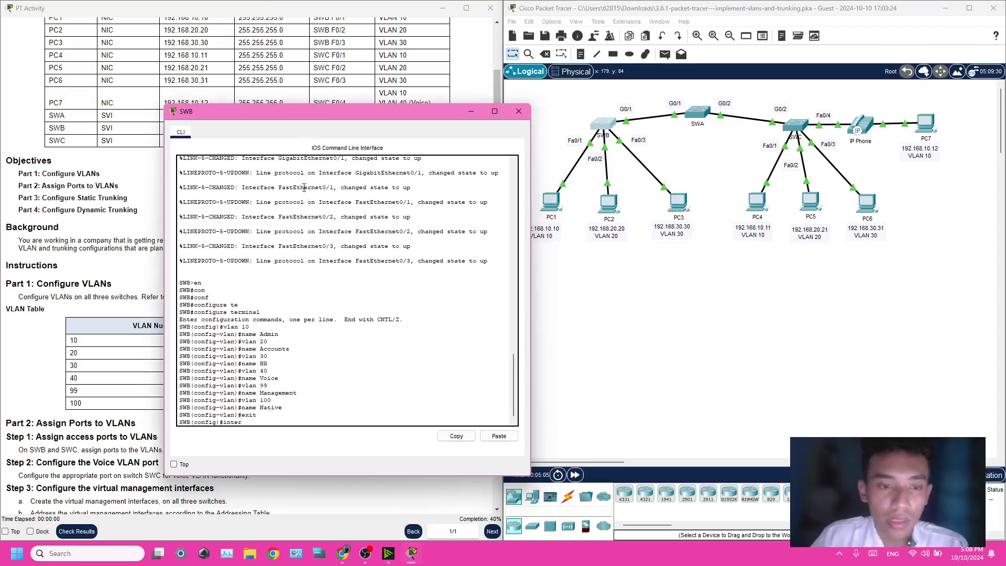
type("er")
key("Return")
type("ig)#i")
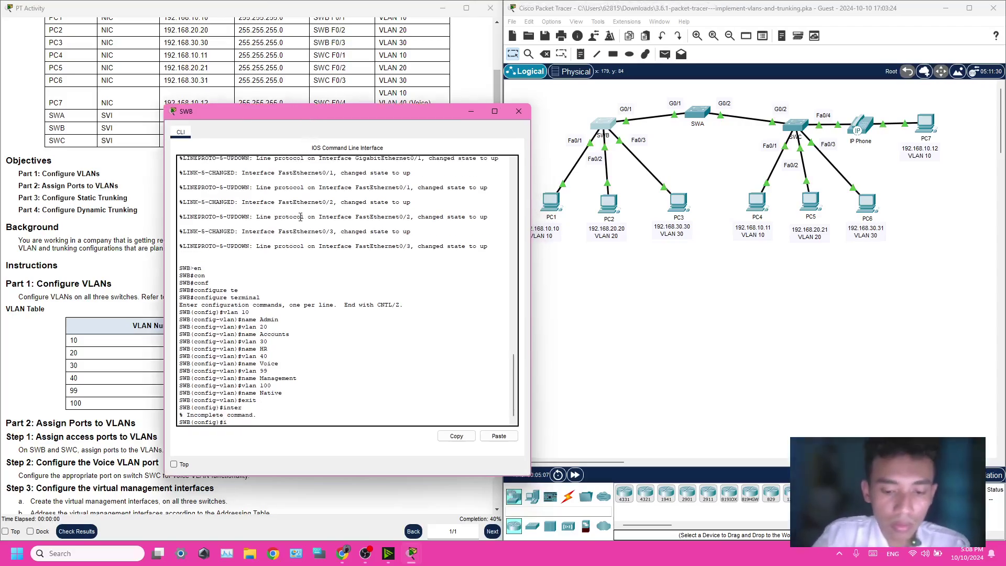
type("nte")
key("Tab")
type("f")
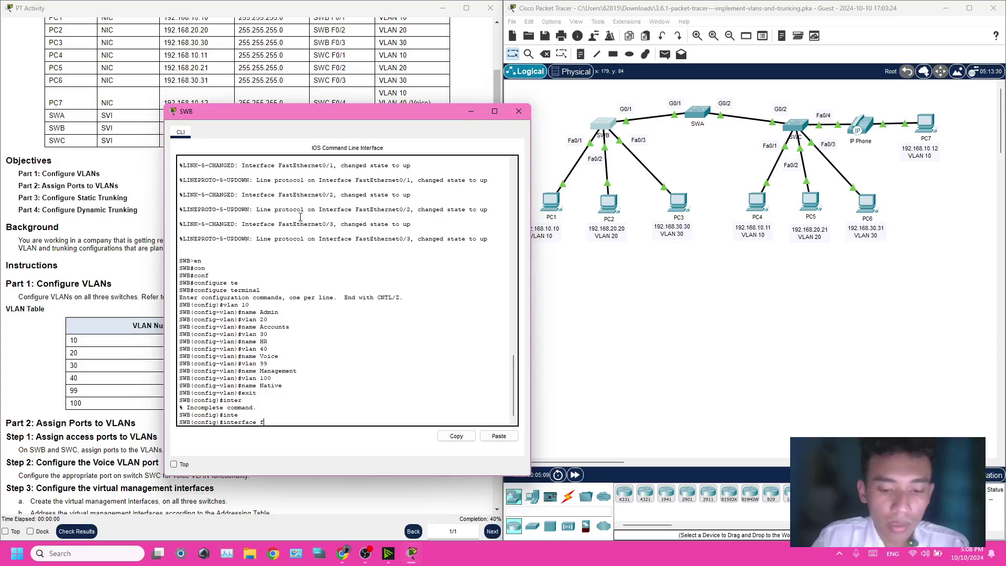
type("a0/1")
key("Return")
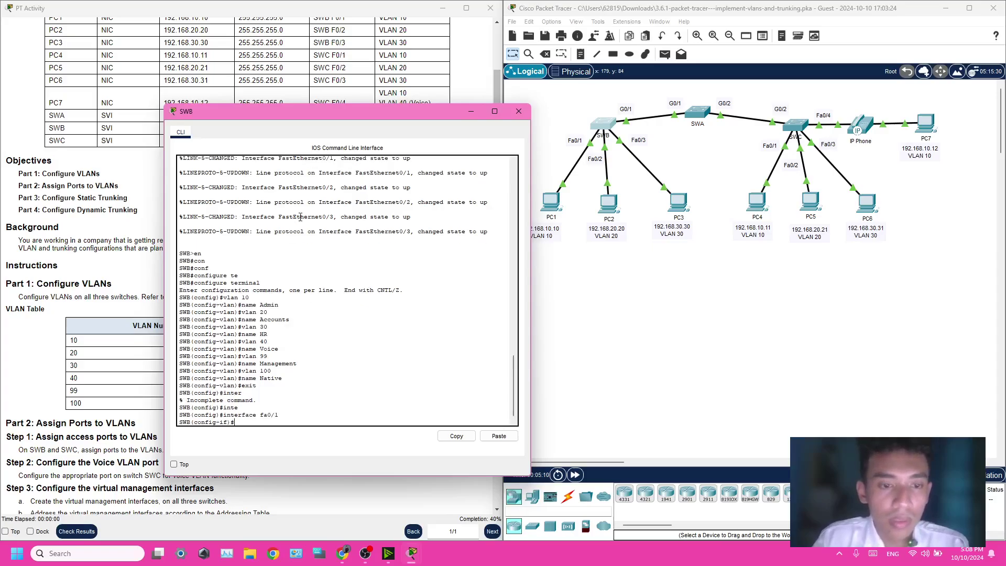
Assign SWB's interface fa0/1 to access VLAN 10 and exit interface configuration.
type("swit")
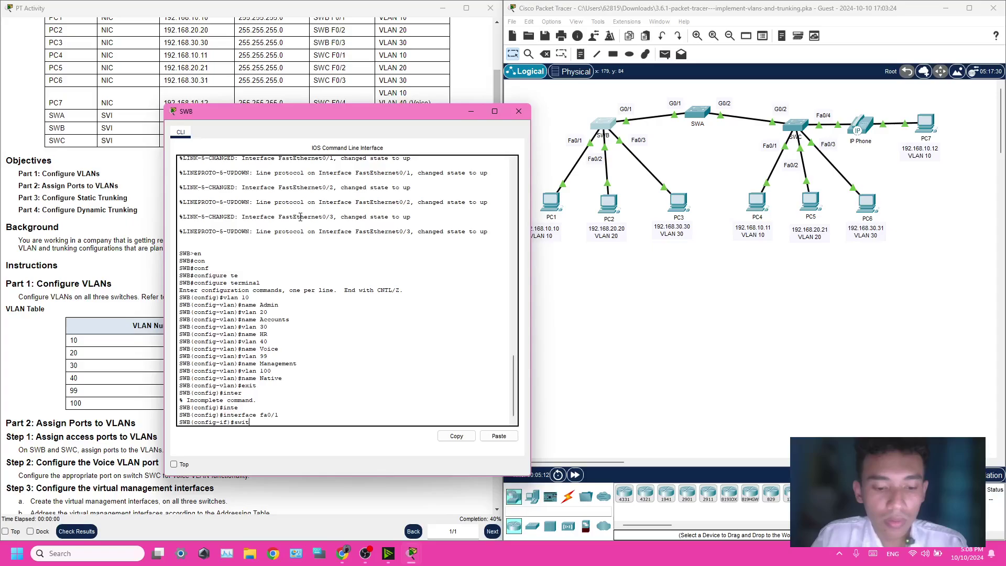
type("c")
key("Tab")
type("acc")
key("Tab")
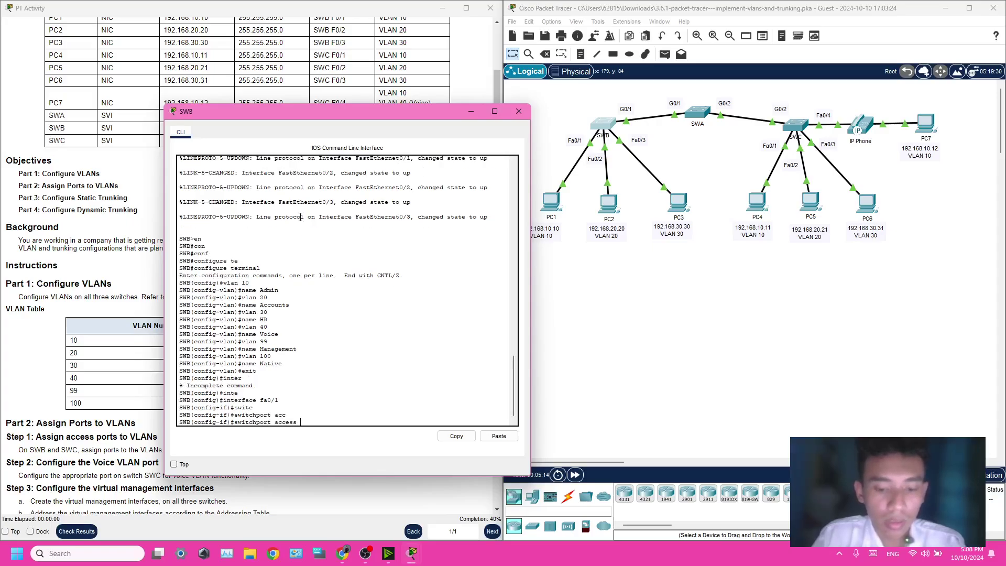
type("v")
key("Tab")
type("1")
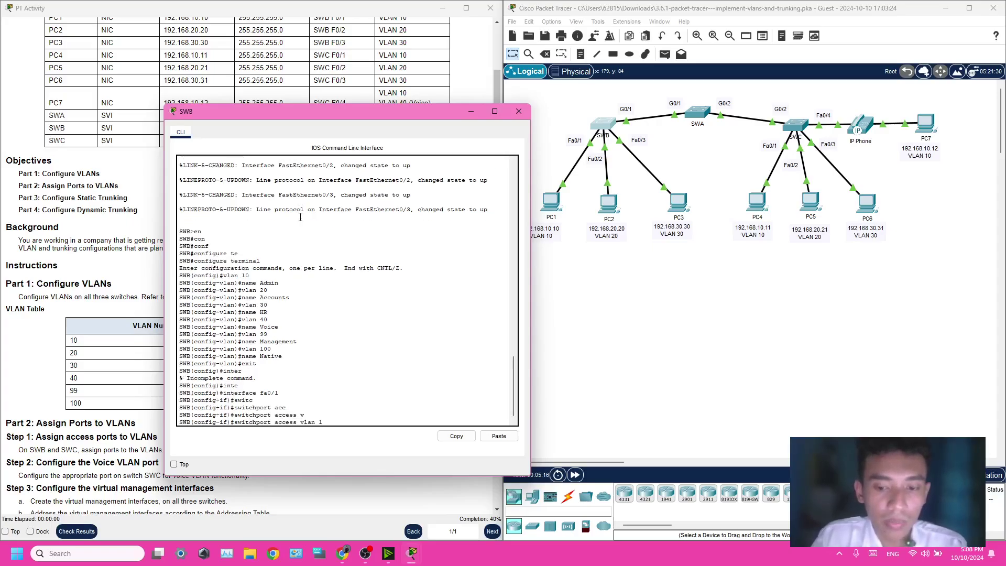
type("0")
key("Return")
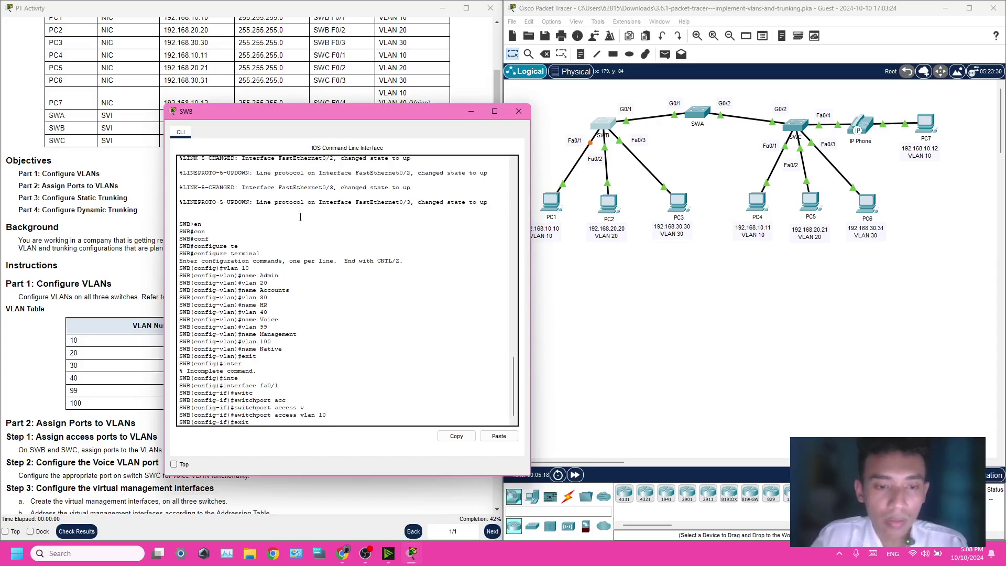
key("Return")
type("ig)#inter")
key("Tab")
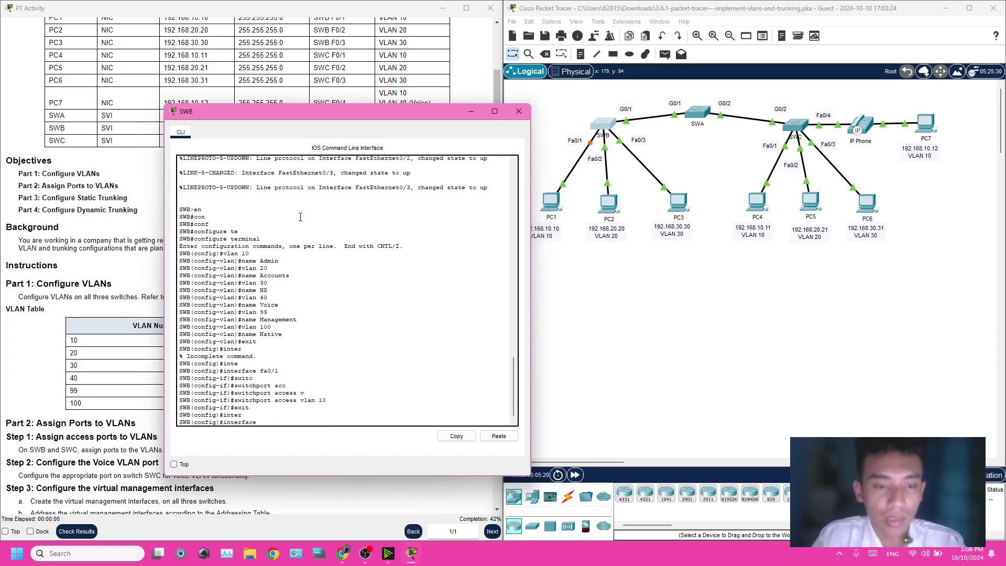
type("fa")
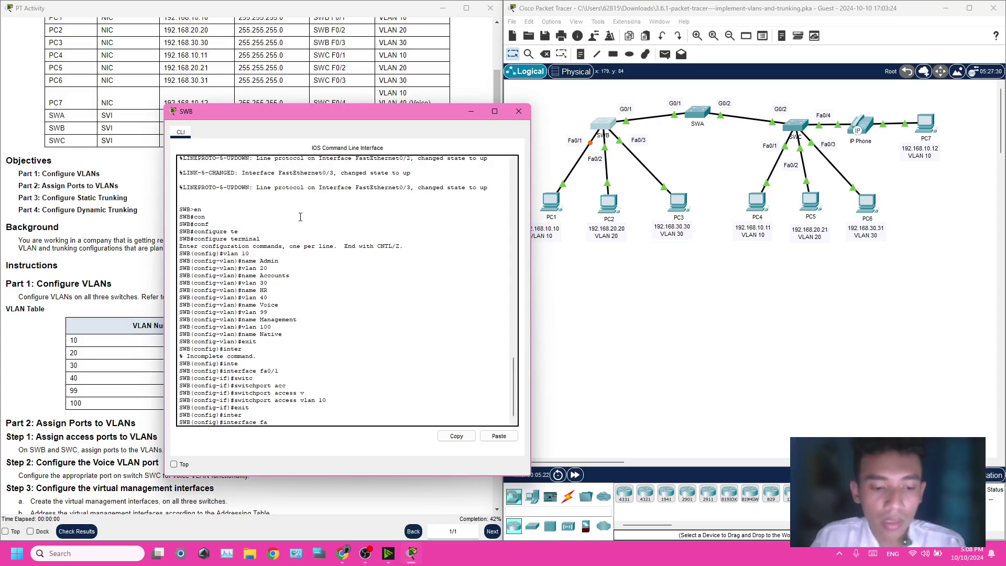
type("0/2")
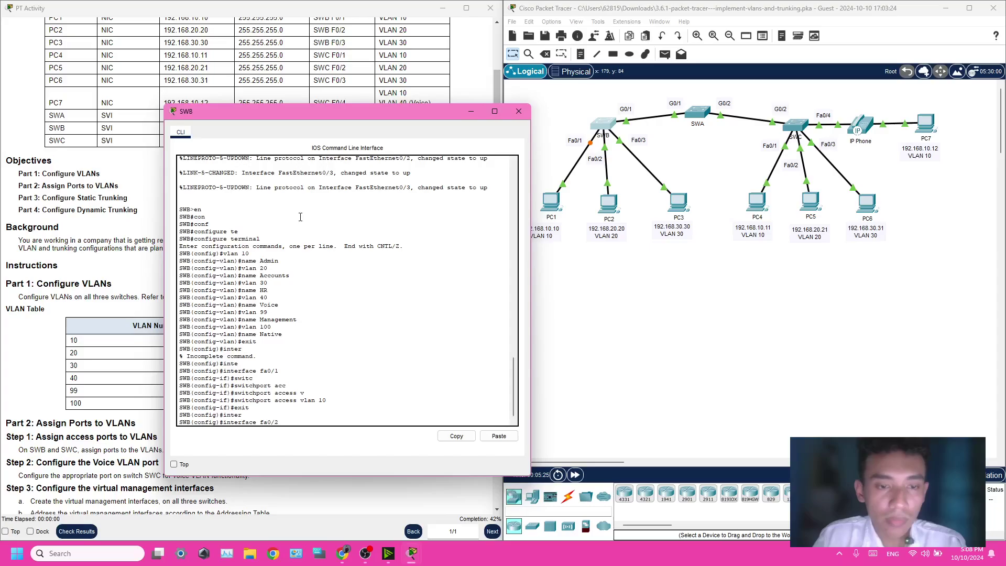
key("Return")
type("sw")
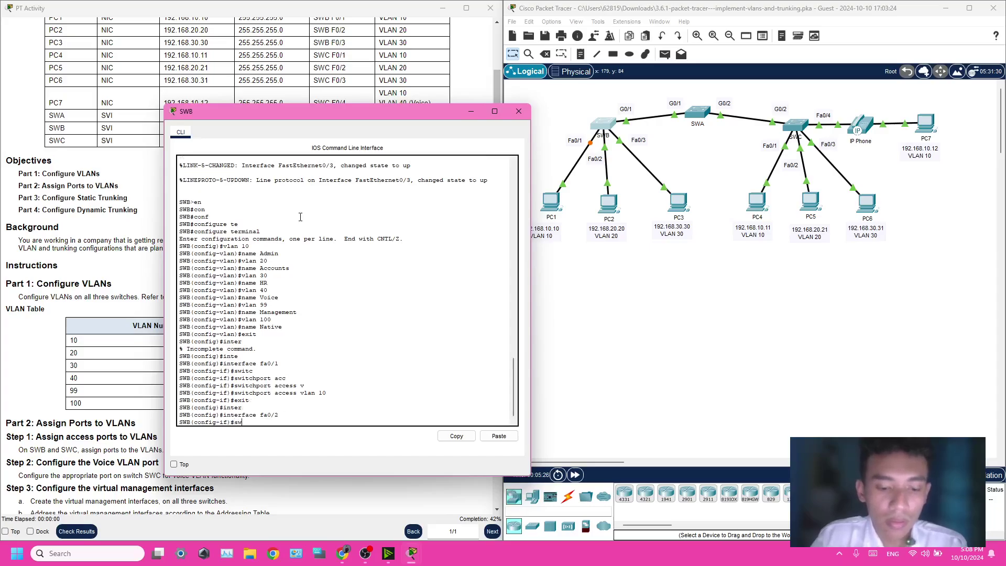
key("Tab")
type("a")
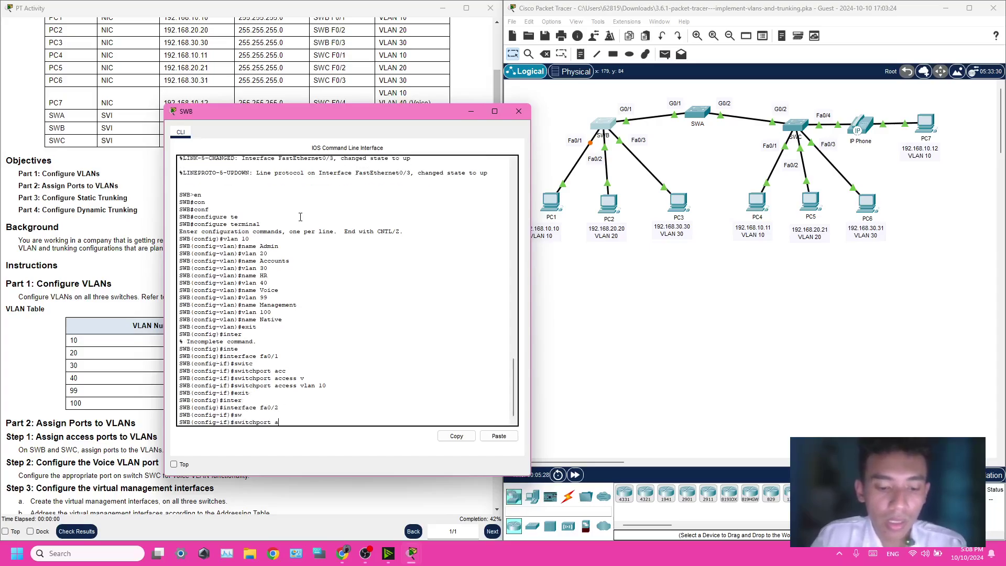
type("cc")
key("BackSpace")
key("BackSpace")
key("BackSpace")
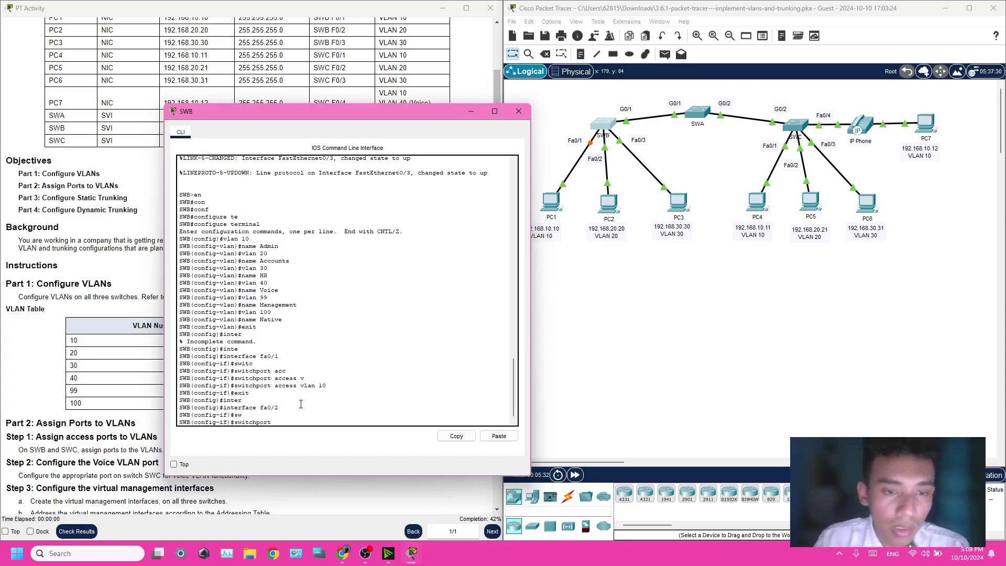
key("BackSpace")
key("BackSpace")
key("BackSpace")
key("BackSpace")
key("BackSpace")
key("BackSpace")
key("BackSpace")
key("BackSpace")
key("BackSpace")
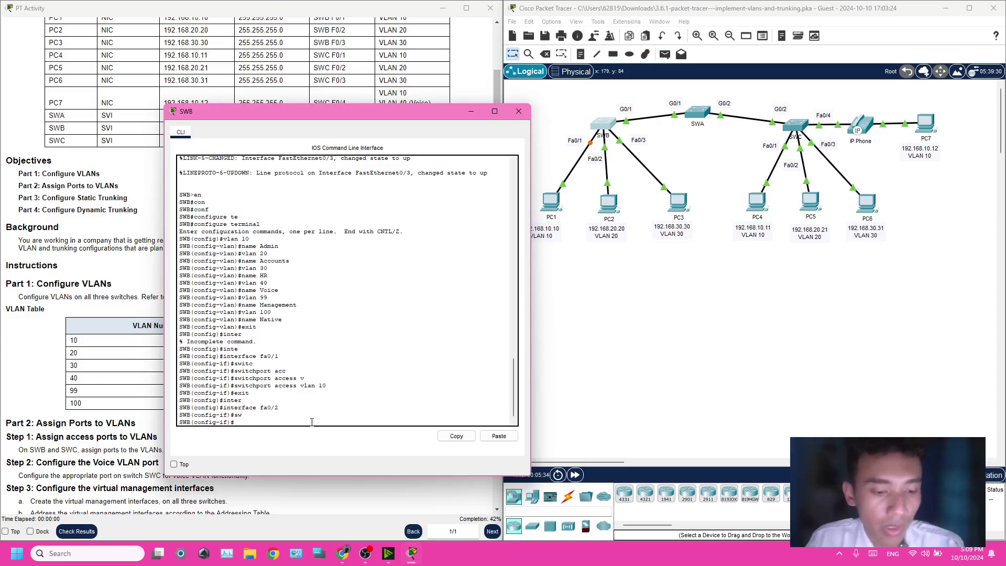
type("exit")
key("Return")
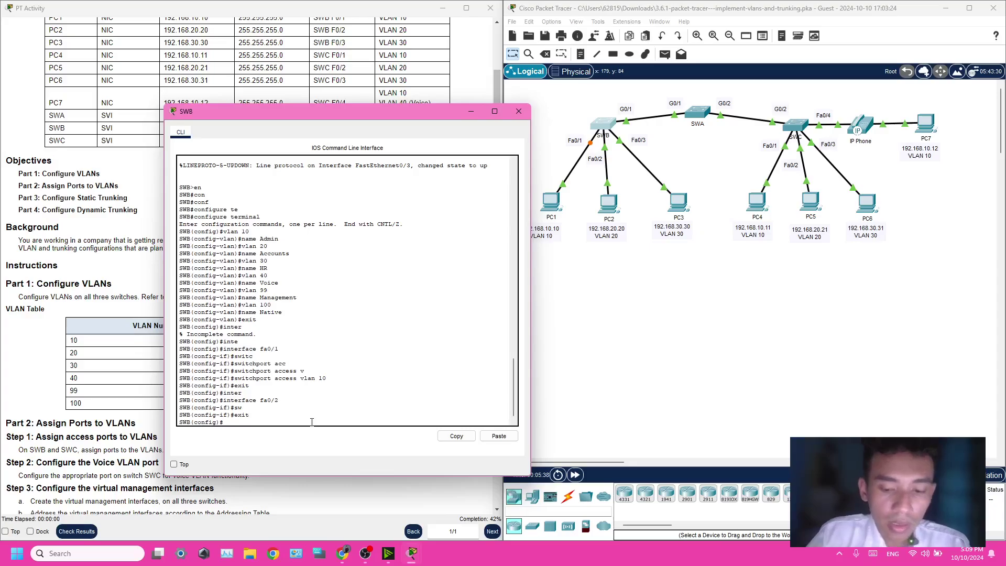
Re-enter interface fa0/1 on SWB and set its switchport mode to access.
type("interf")
key("Tab")
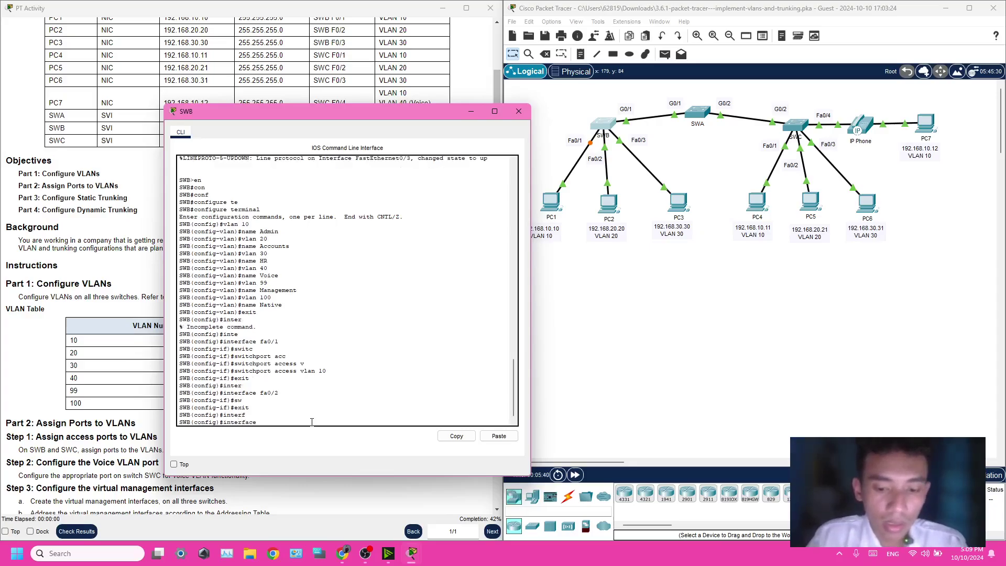
type("fa0/1")
key("Return")
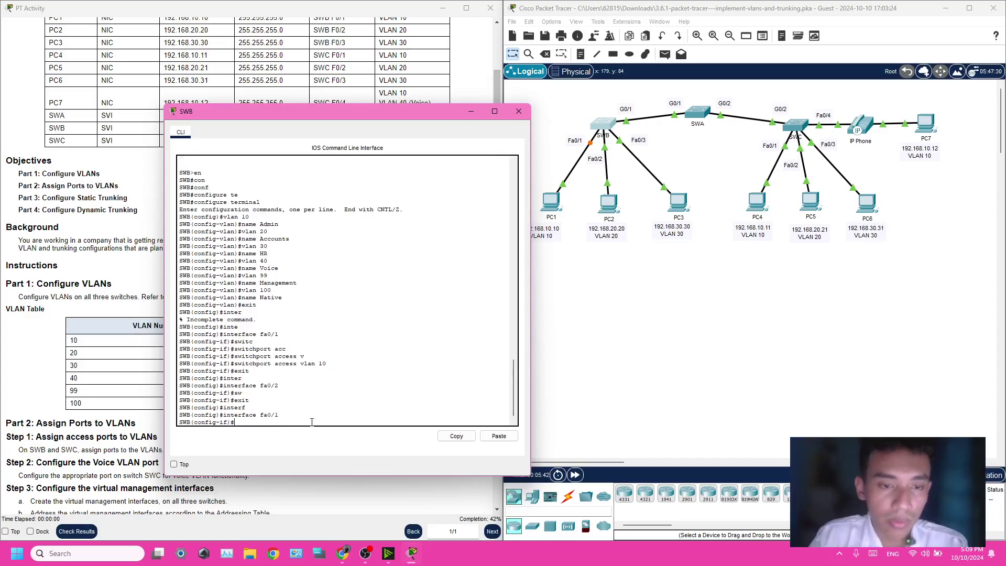
type("sw")
key("Tab")
type("mod")
key("Tab")
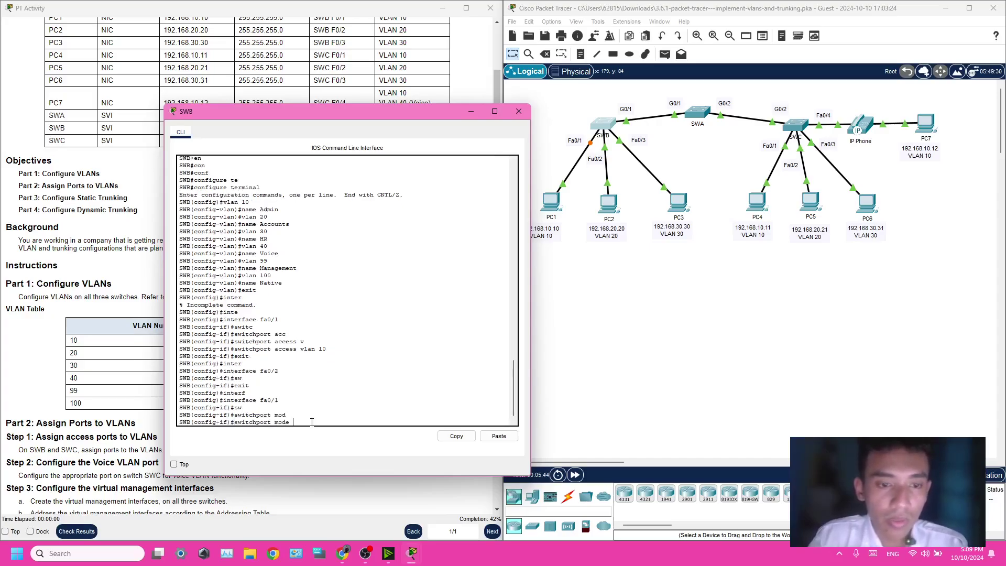
type("acc")
key("Tab")
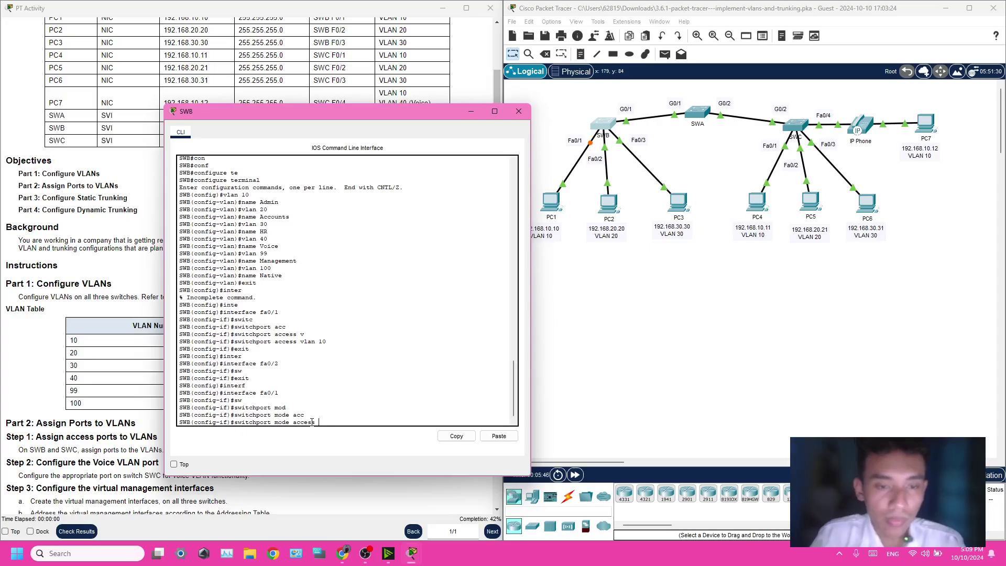
key("Return")
Enter the access VLAN 10 assignment again for fa0/1 on SWB and return to global configuration.
type("swit")
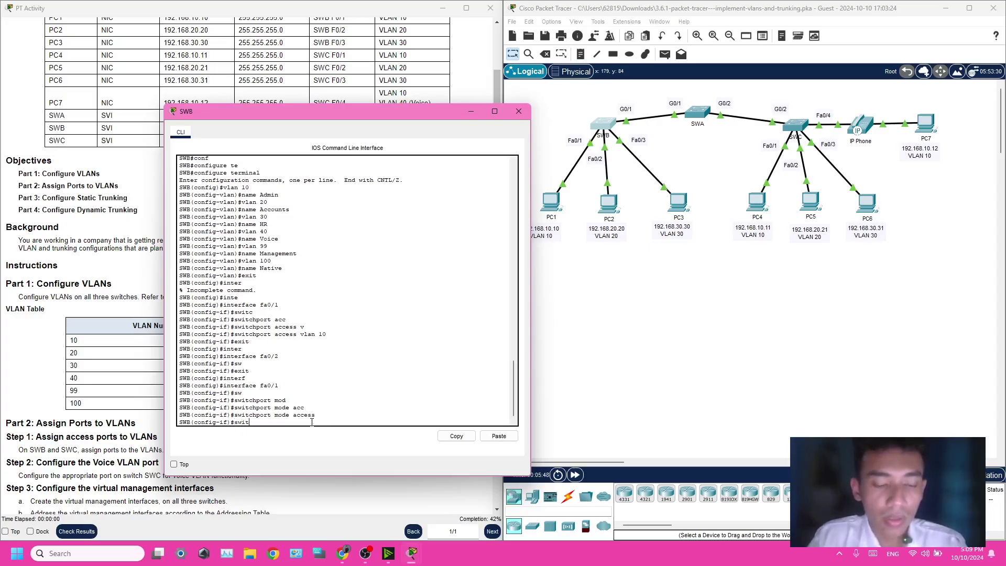
key("Tab")
type("acc")
key("Tab")
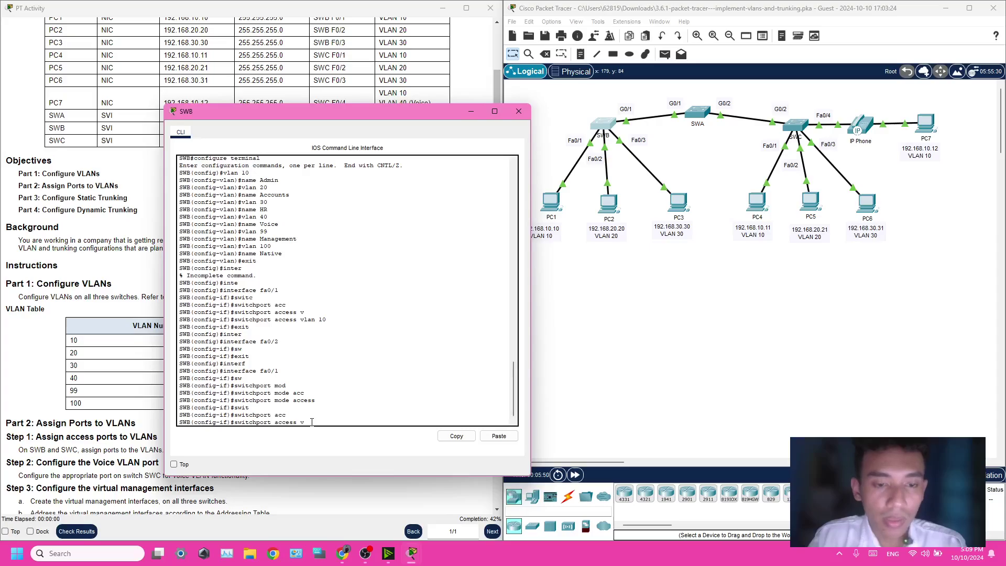
type("v")
key("Tab")
type("10")
key("Return")
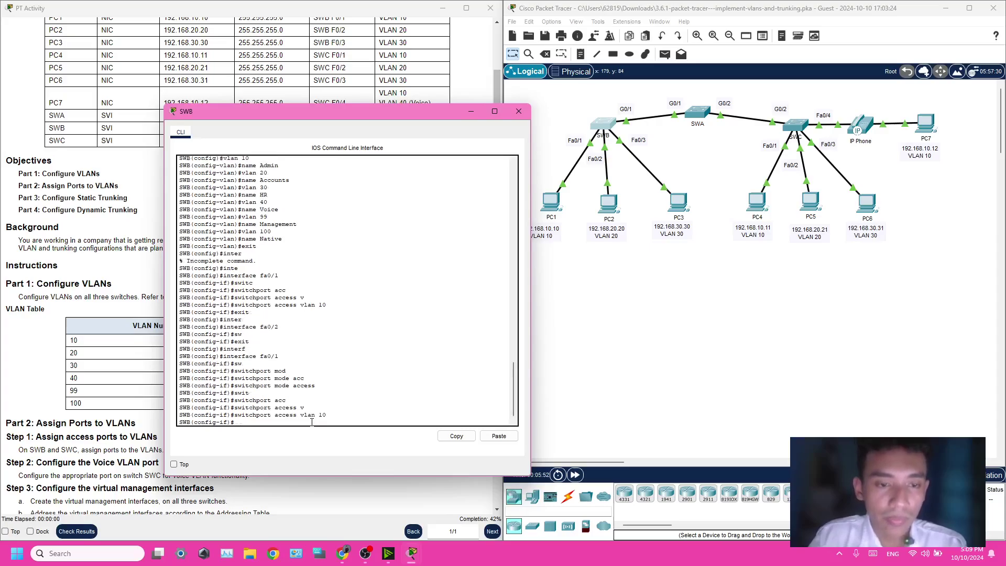
type("exit")
key("Return")
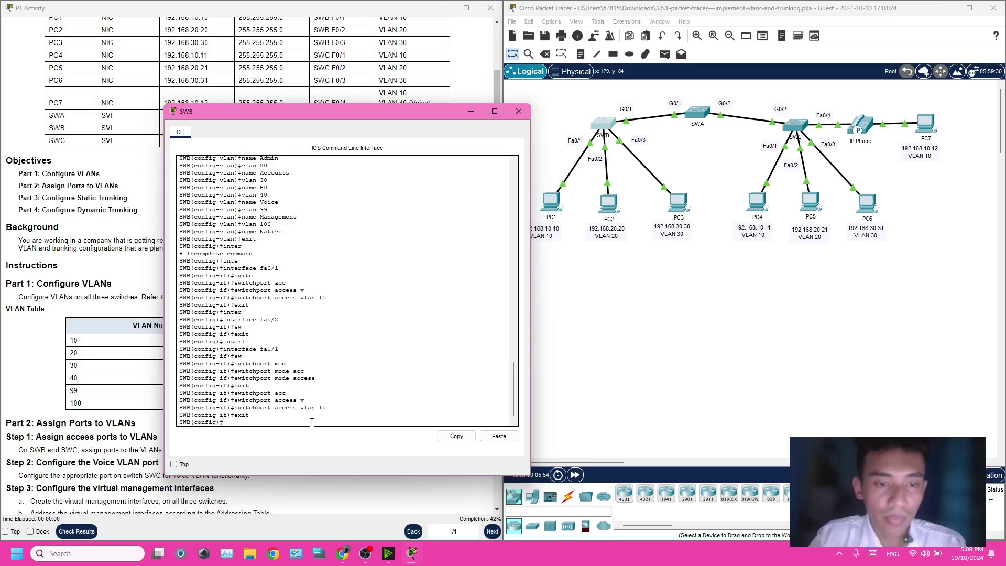
Enter interface configuration for fa0/2 on SWB and set its switchport mode to access.
type("interf")
key("Tab")
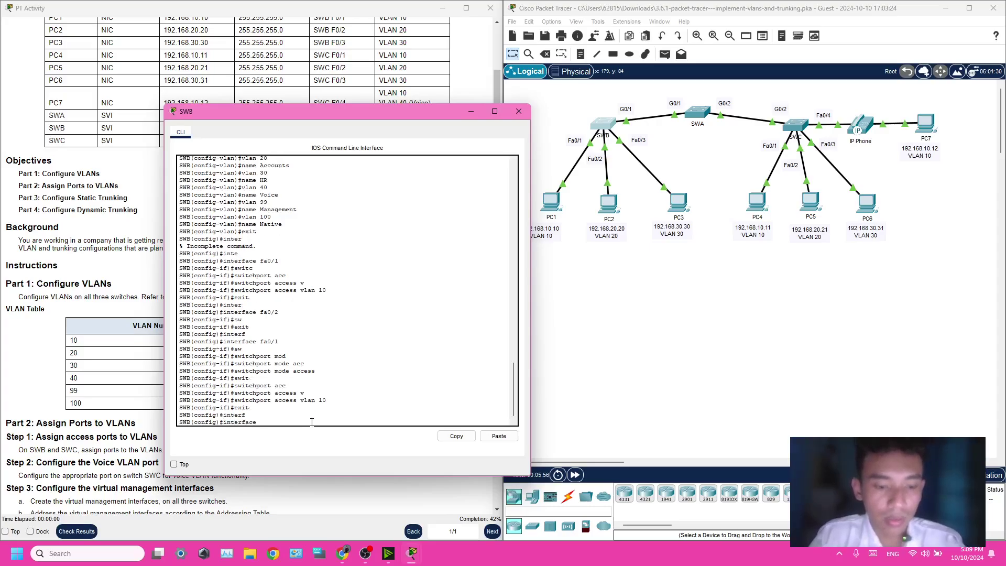
type("fa0/")
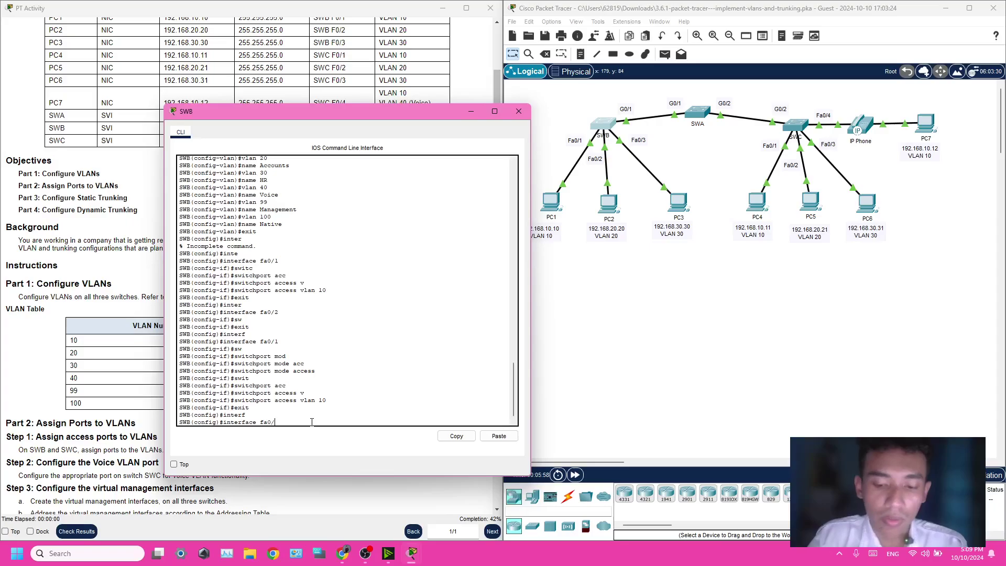
type("2")
key("Return")
type("swi")
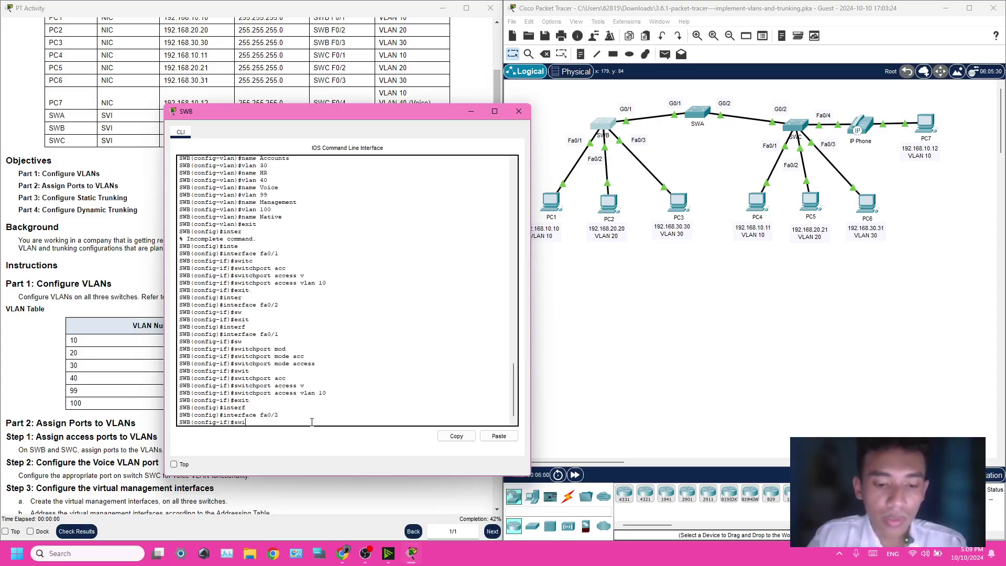
type("t")
key("Tab")
type("mod")
key("Tab")
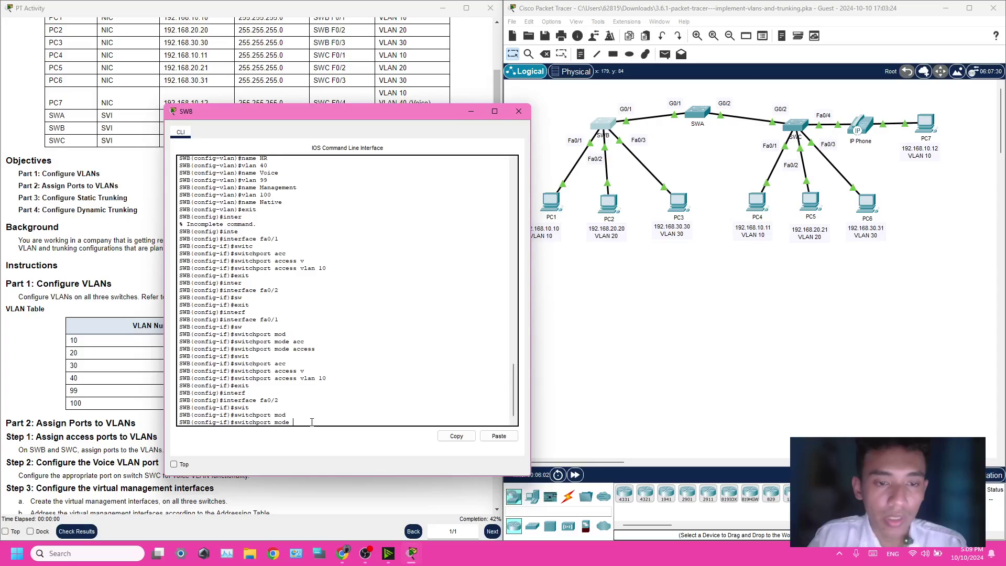
type("acc")
key("Tab")
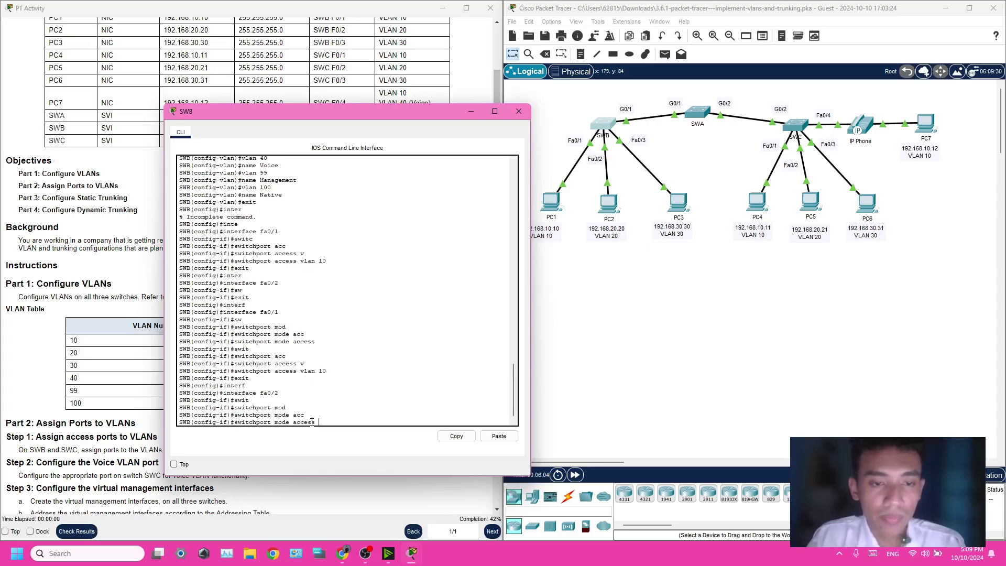
key("Return")
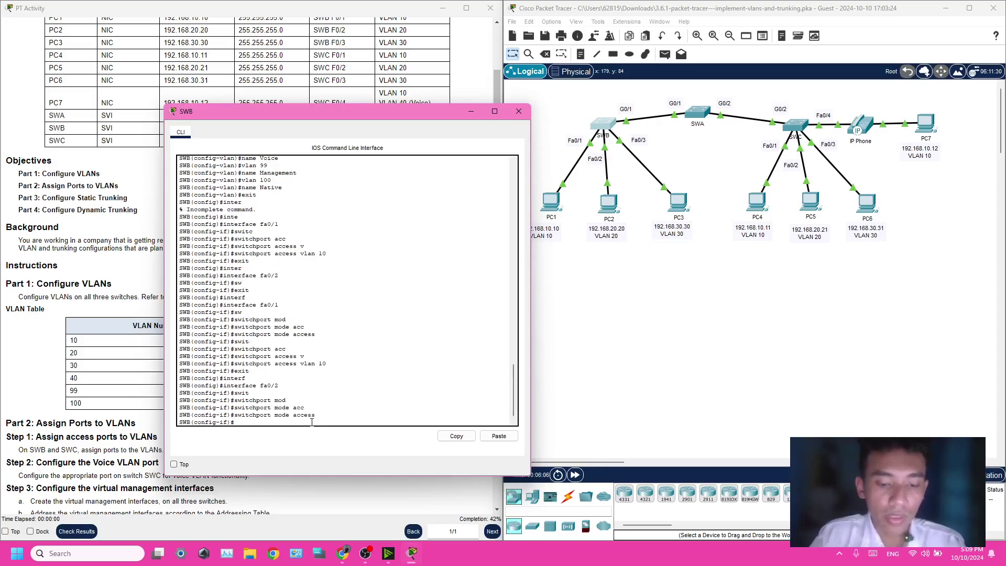
Assign SWB's interface fa0/2 to access VLAN 20 and return to global configuration.
type("sw")
key("Tab")
type("acc")
key("Tab")
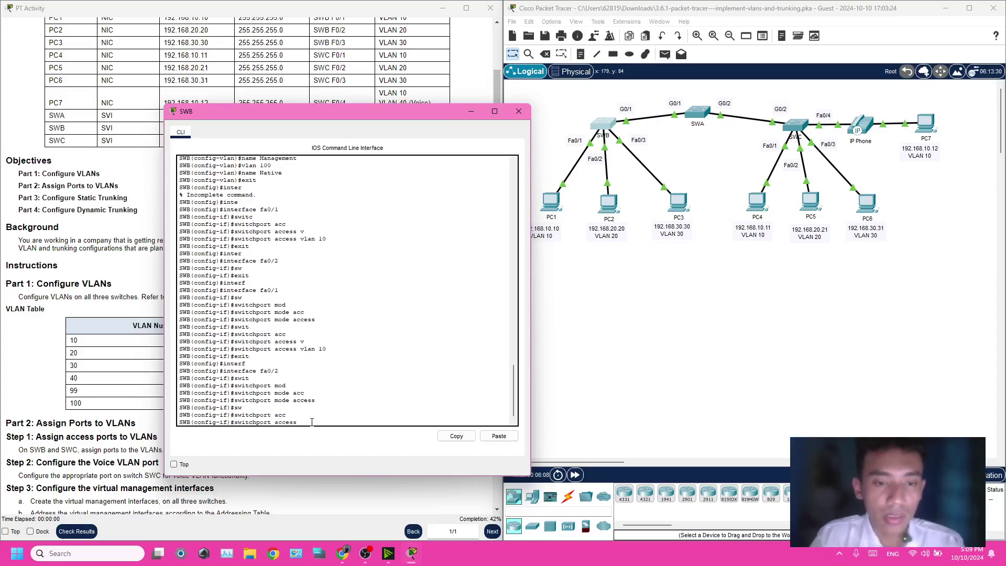
type("v")
key("Tab")
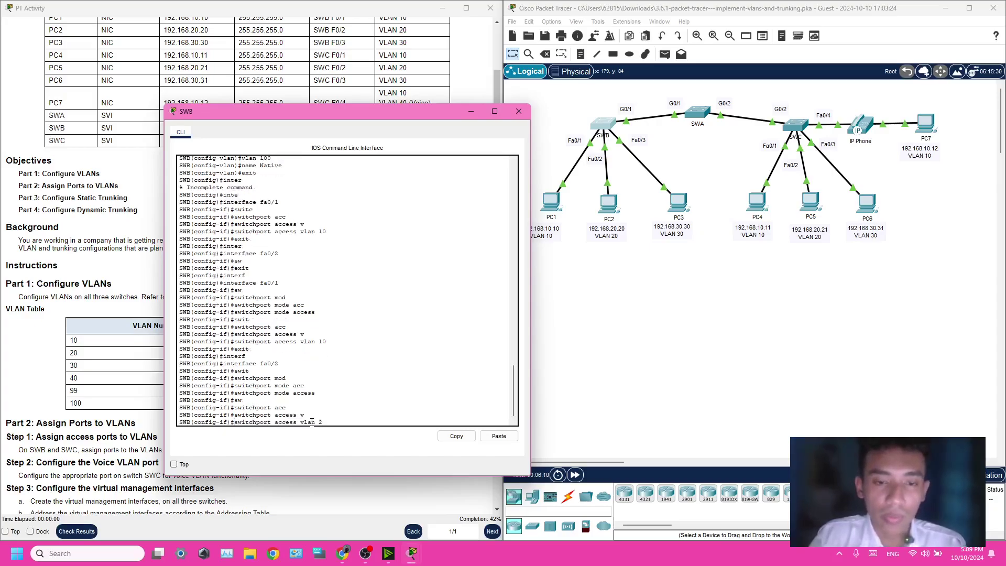
key("Return")
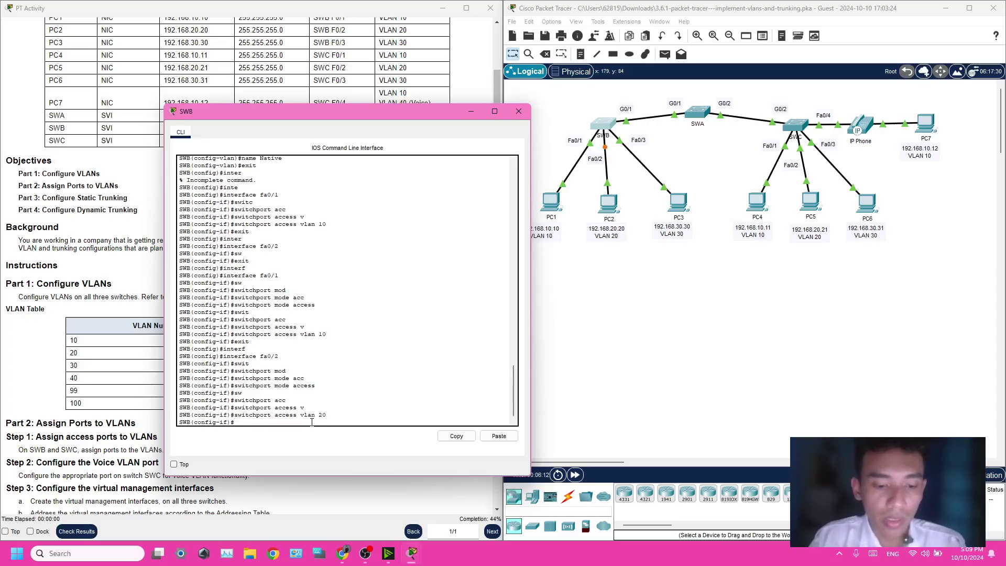
type("exit")
key("Return")
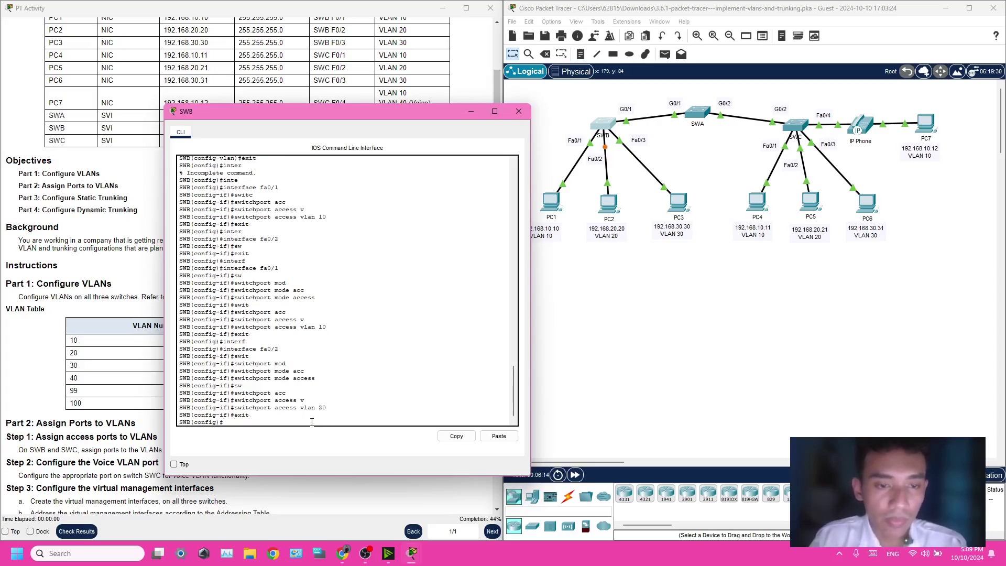
Enter interface configuration for fa0/3 on SWB and set its switchport mode to access.
type("inter")
key("Tab")
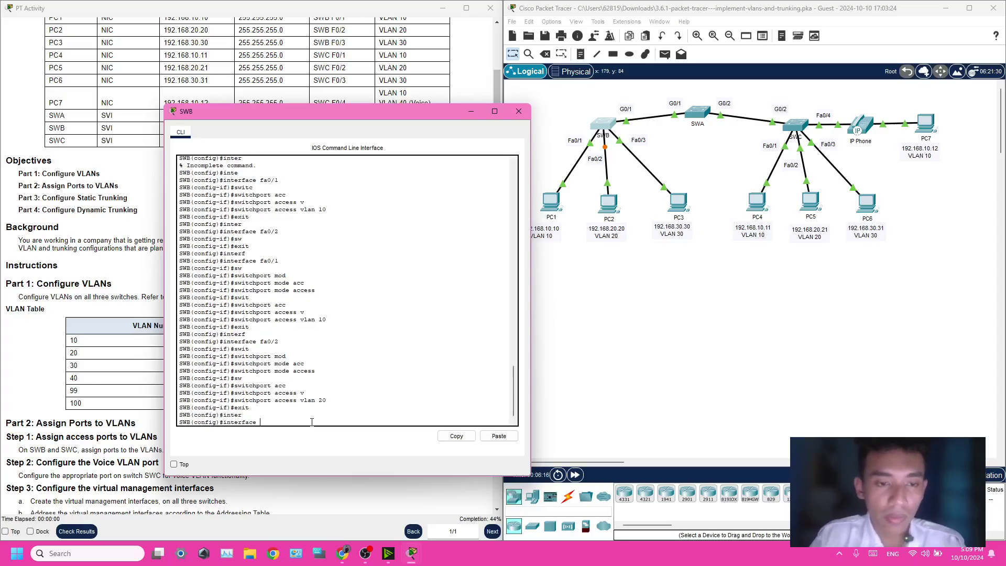
type("fa0")
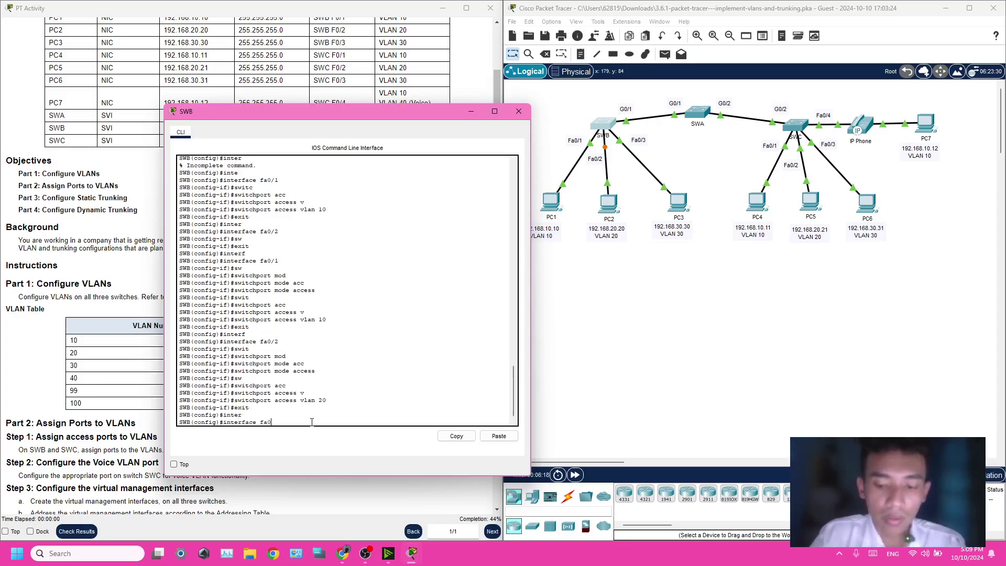
type("/3")
key("Return")
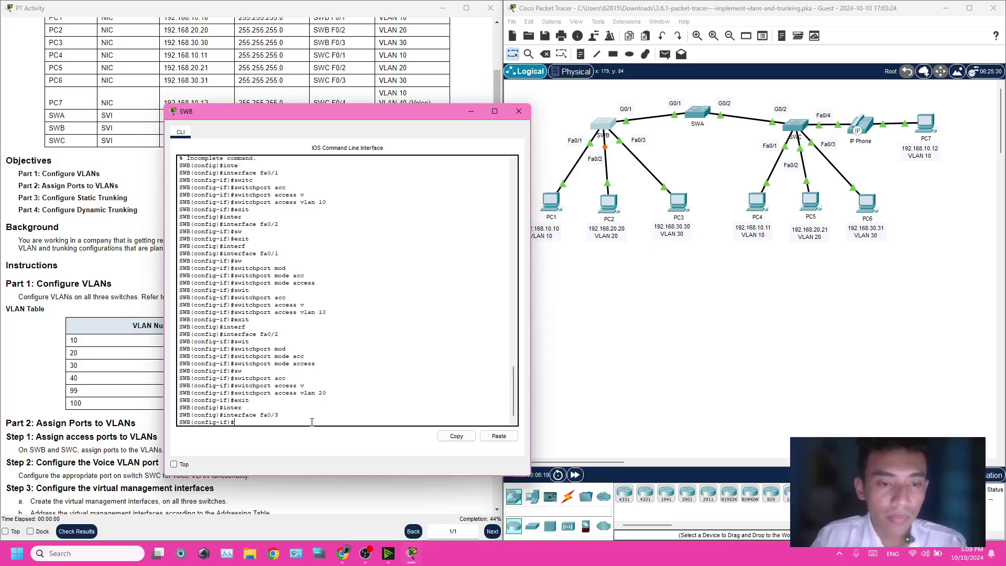
type("switc")
key("Tab")
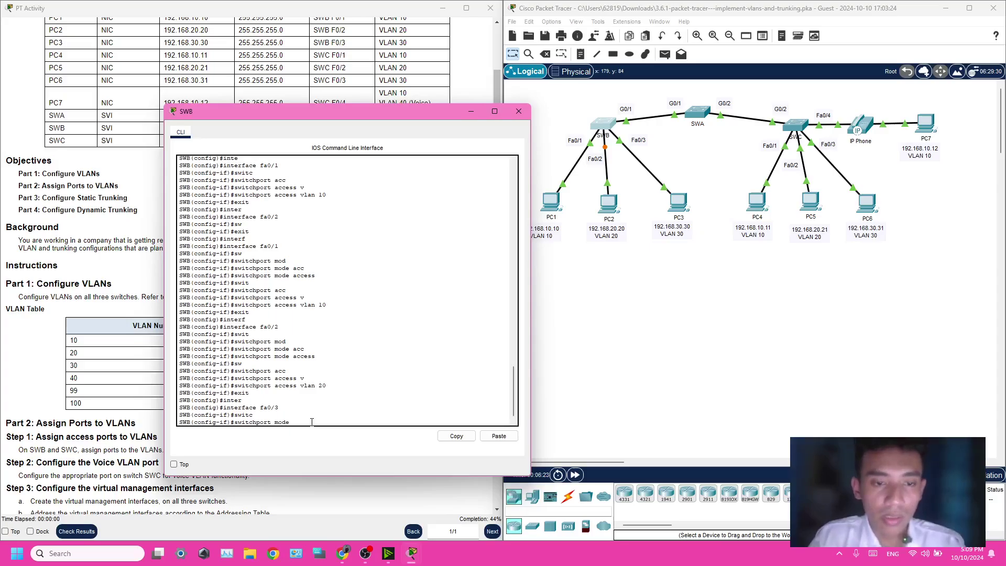
type("mode acc")
key("Tab")
key("Return")
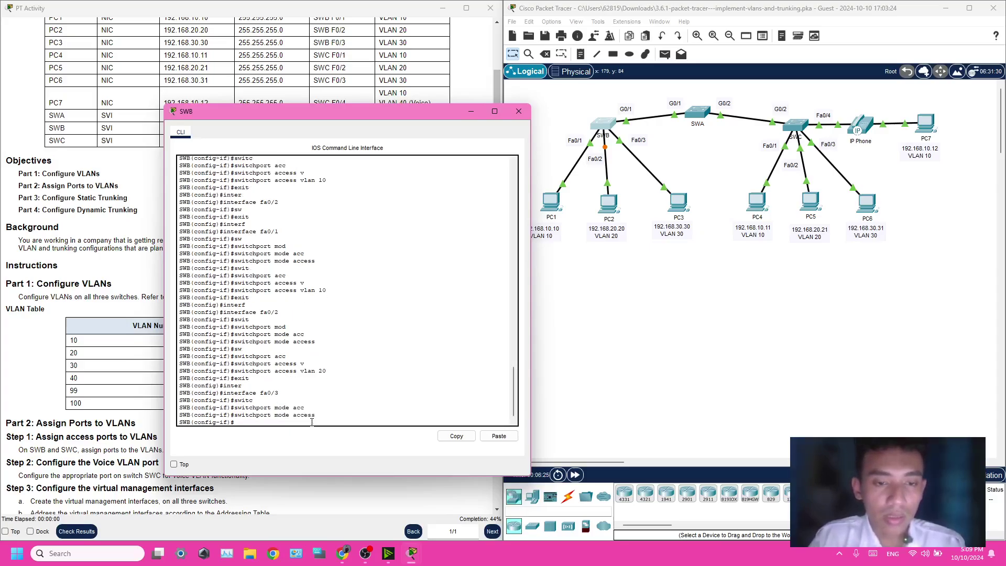
Assign SWB's interface fa0/3 to access VLAN 30.
type("swt")
key("Tab")
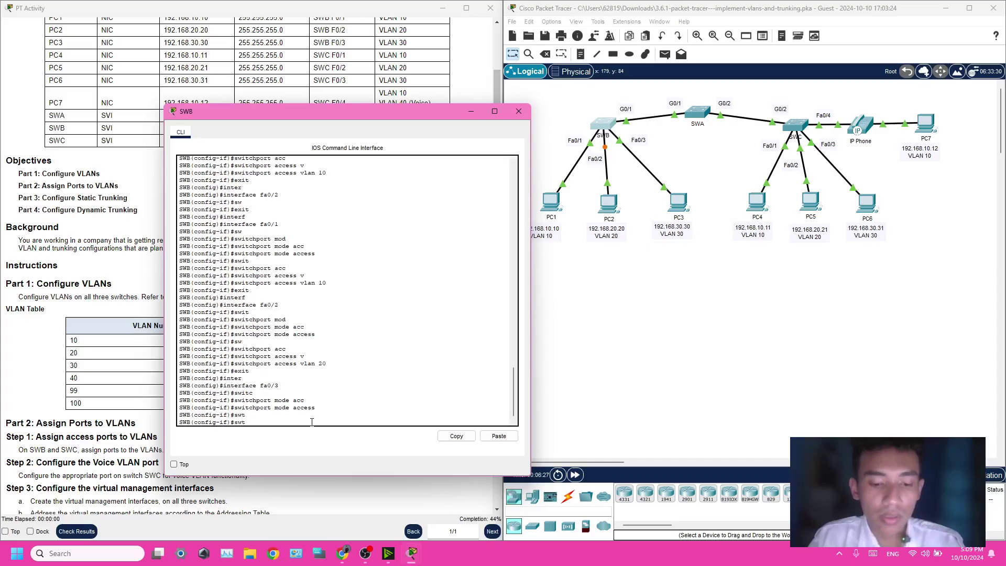
type("acc")
key("Tab")
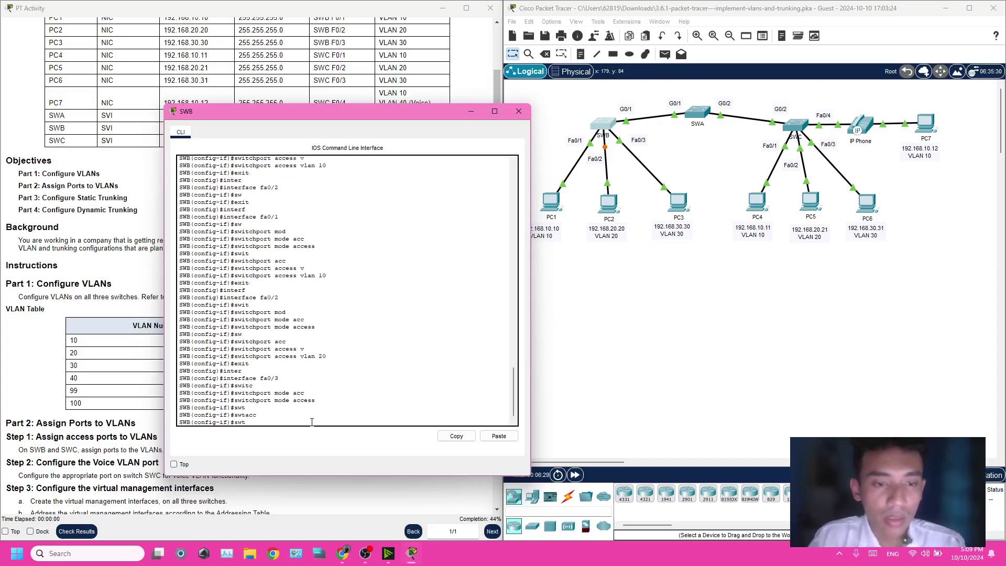
key("Tab")
type("a")
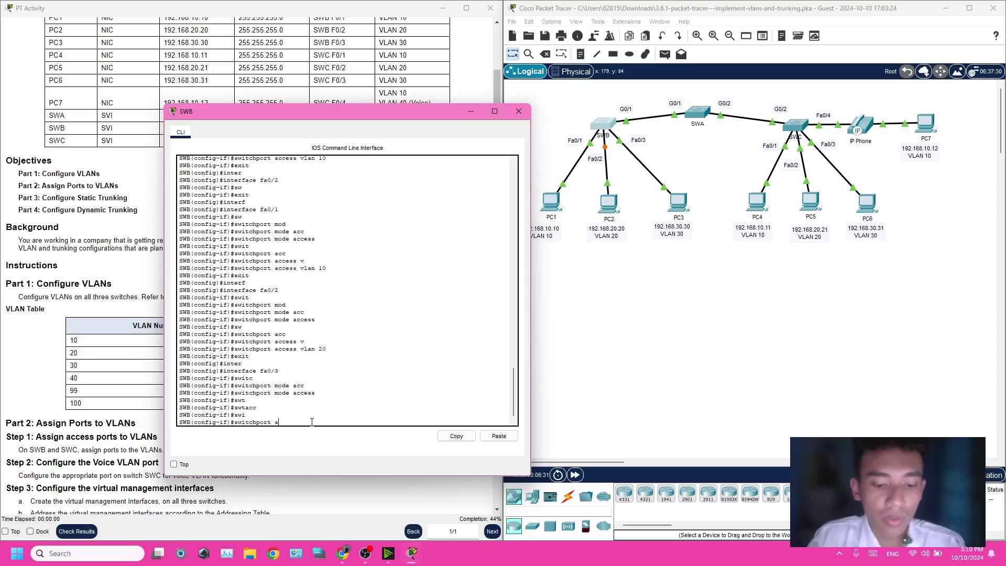
type("cc")
key("Tab")
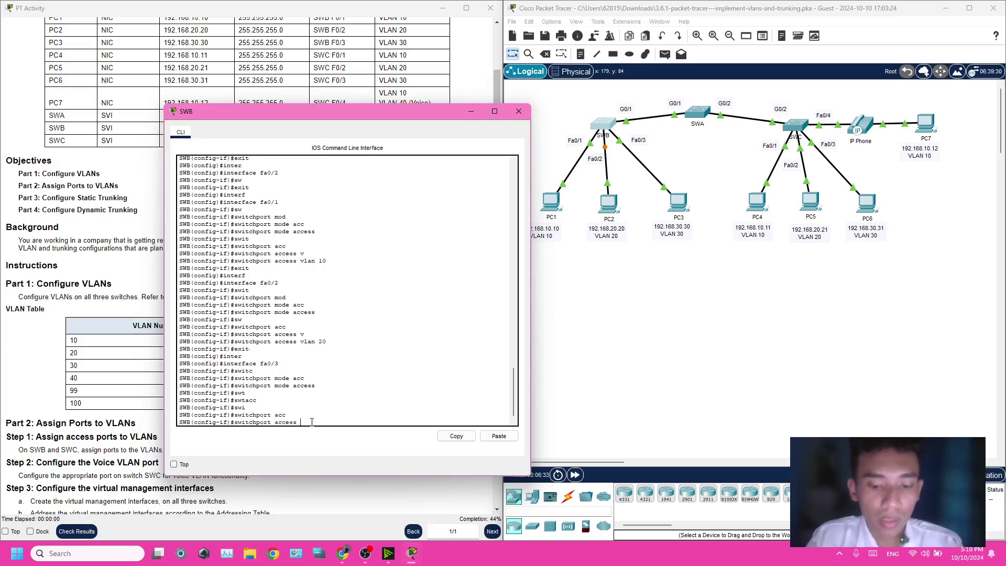
type("v")
key("Tab")
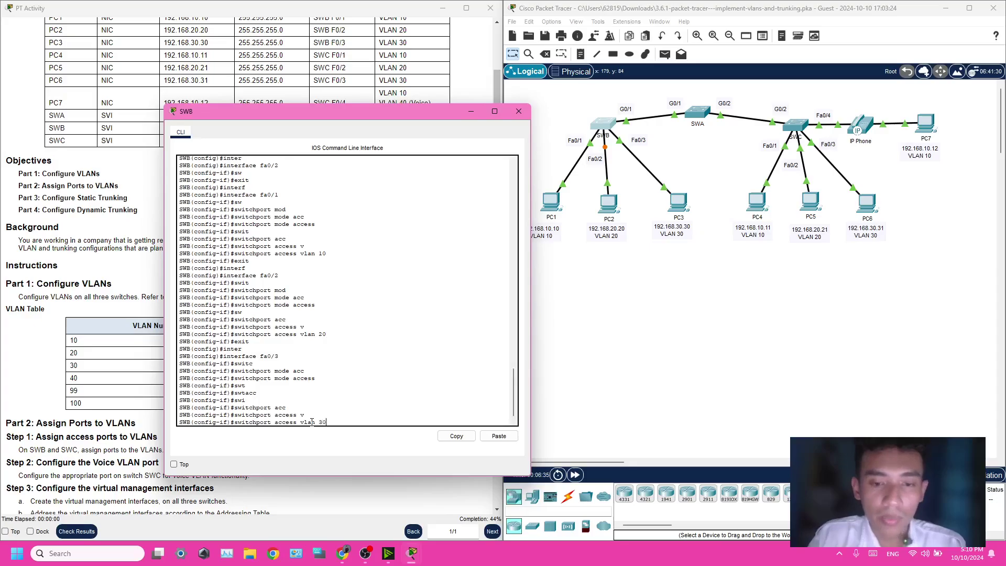
type("30")
key("Return")
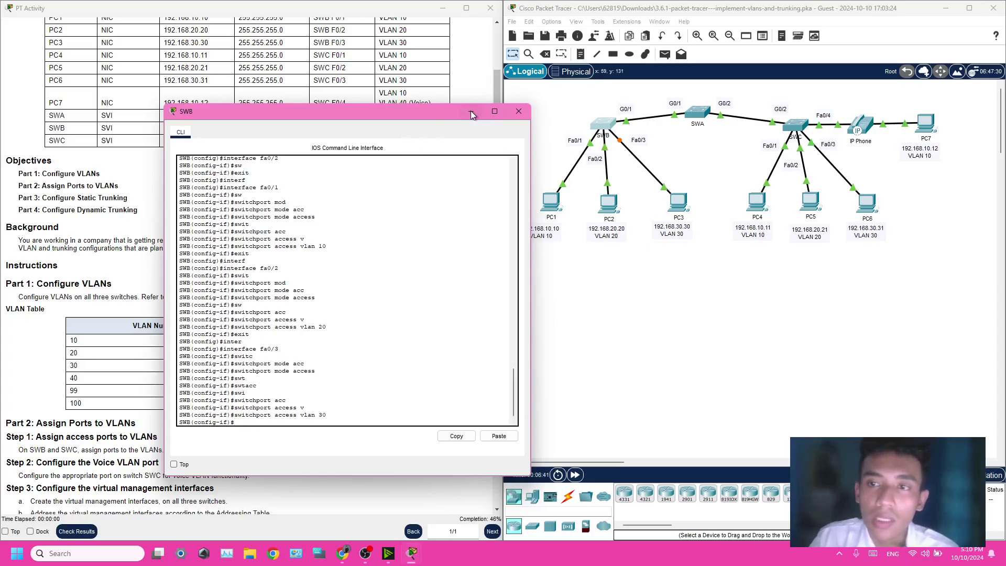
Put SWB's window away, open the command line of switch SWC and exit its VLAN configuration.
left_click_drag(418, 111, 486, 112)
left_click(592, 111)
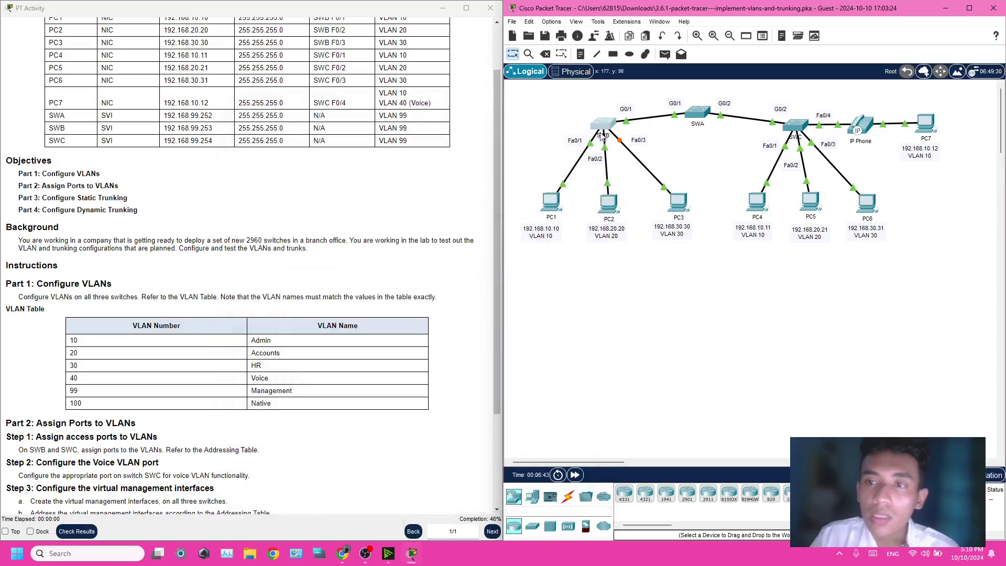
left_click(793, 126)
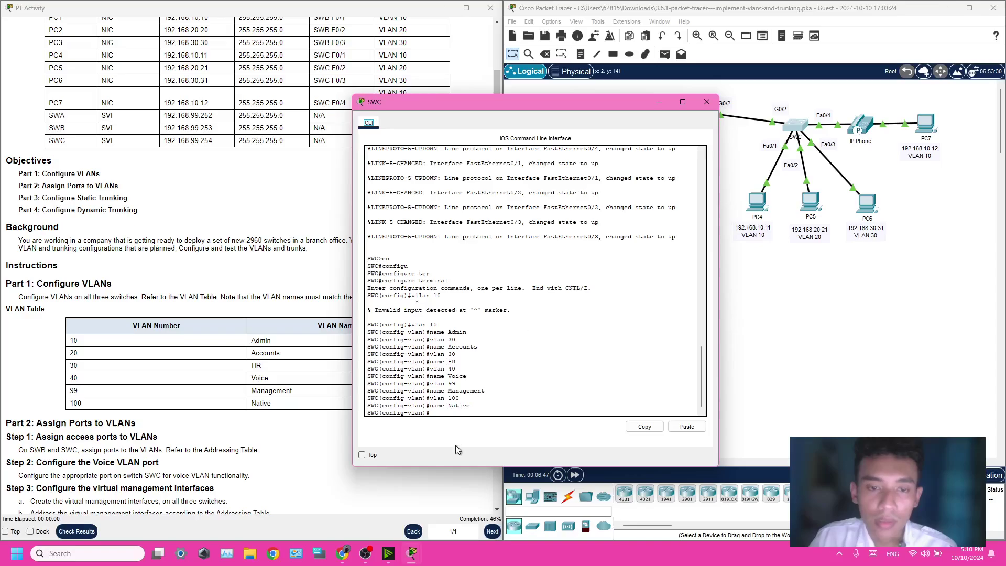
left_click(451, 410)
type("exit")
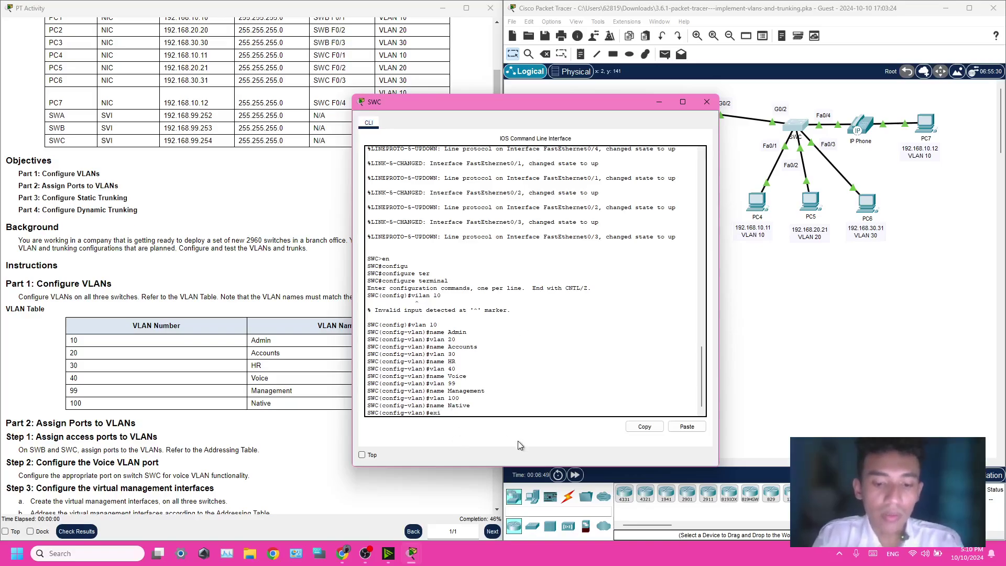
key("Return")
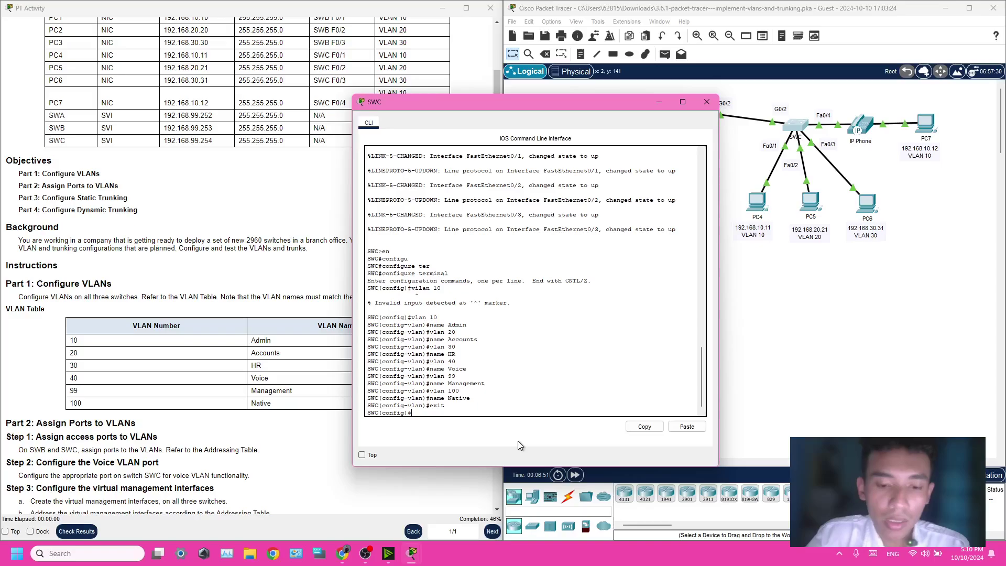
Enter interface configuration for fa0/1 on SWC and set its switchport mode to access.
type("int")
key("Tab")
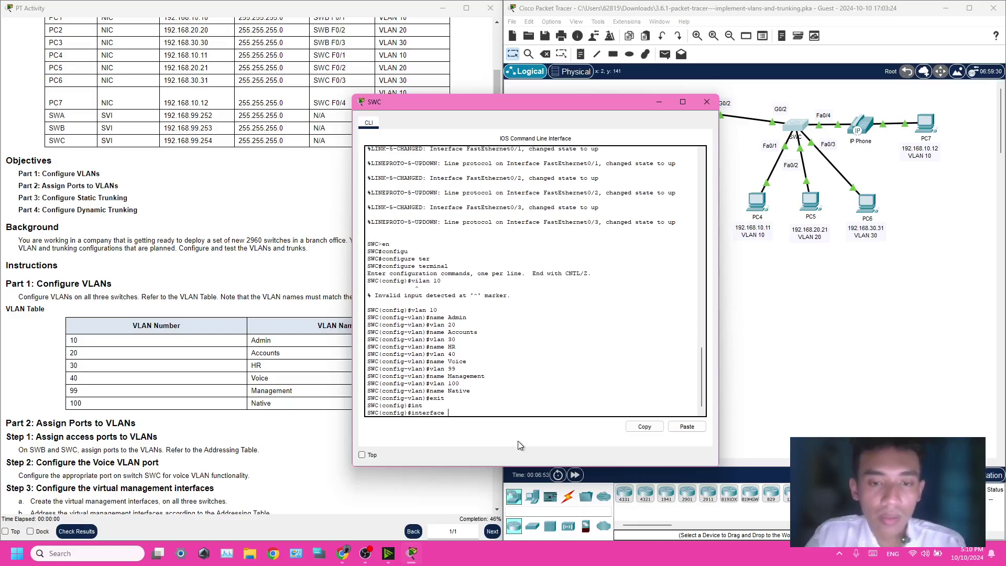
type("fa0/1")
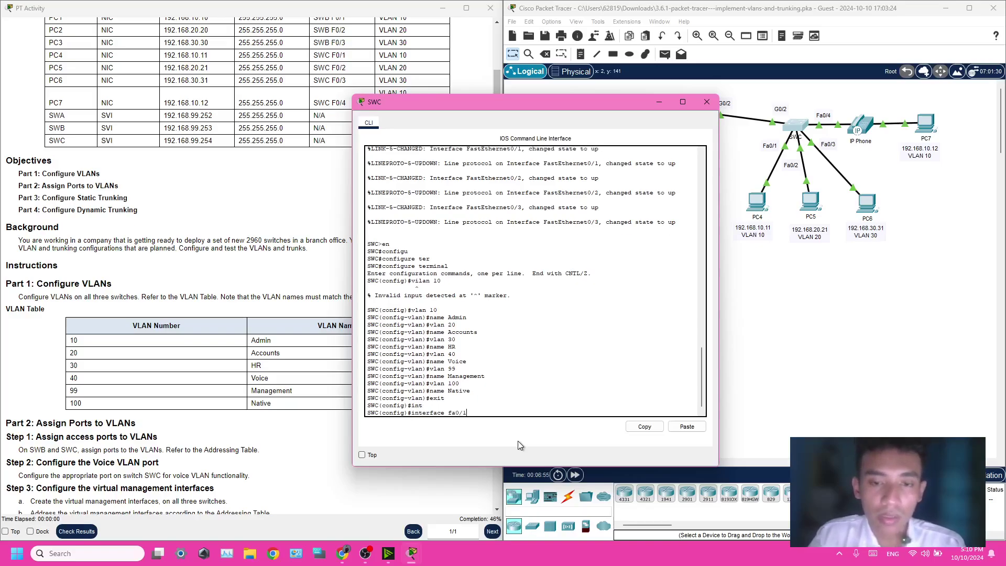
key("Return")
type("switc")
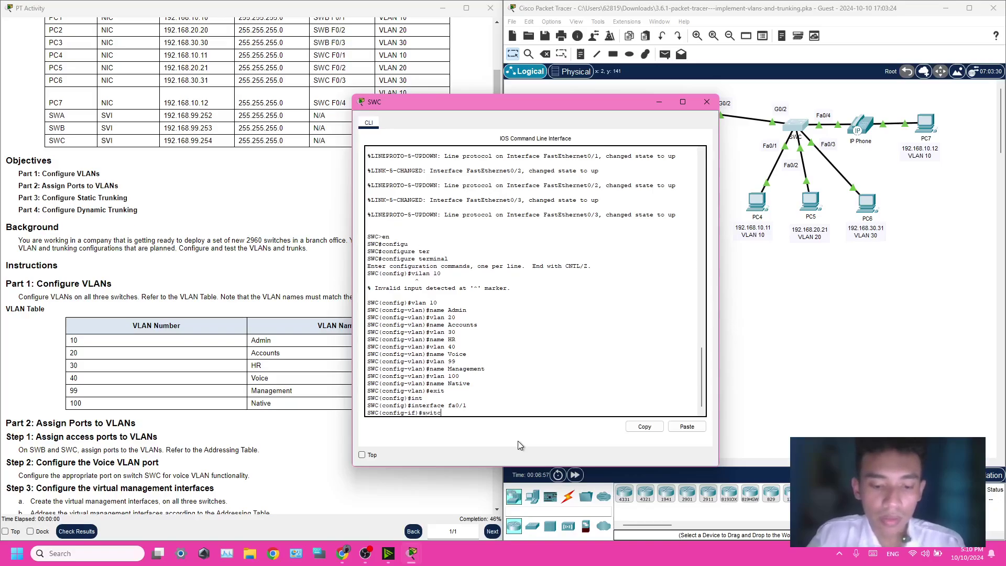
key("Tab")
type("mod")
key("Tab")
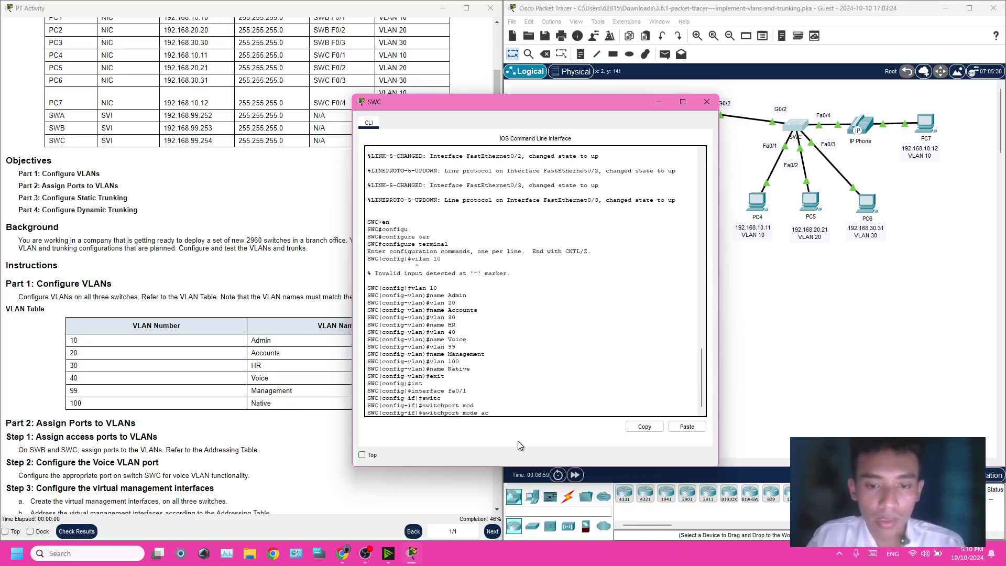
type("ac")
key("Tab")
key("Return")
Assign SWC's interface fa0/1 to access VLAN 10 and return to global configuration.
type("sw")
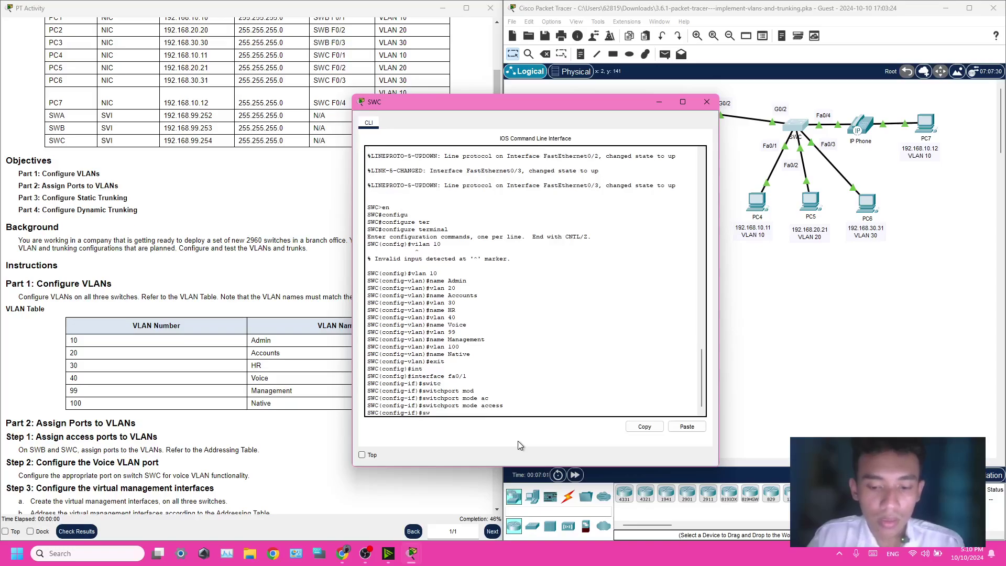
type("itc")
key("Tab")
type("ac")
key("Tab")
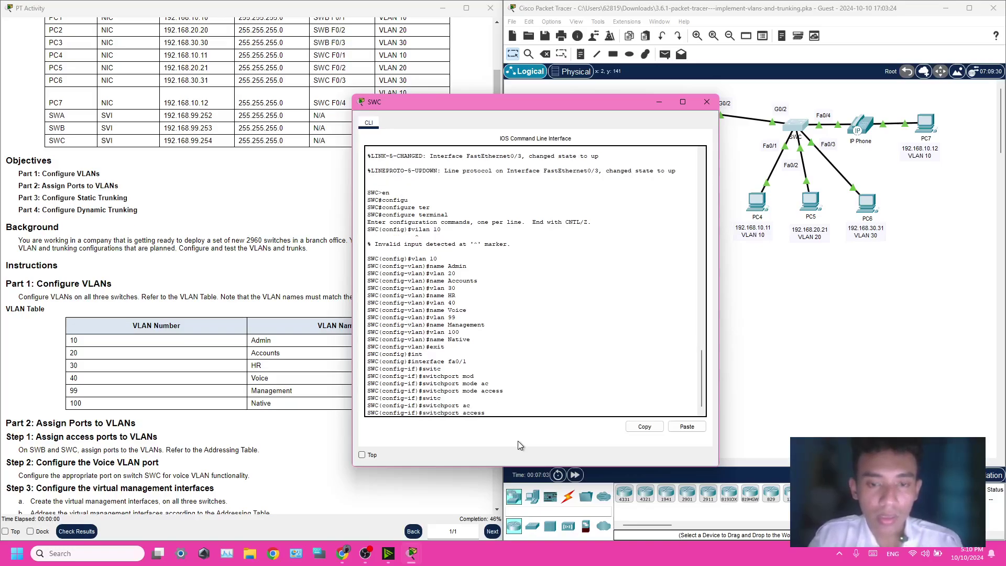
type("v")
key("Tab")
type("1")
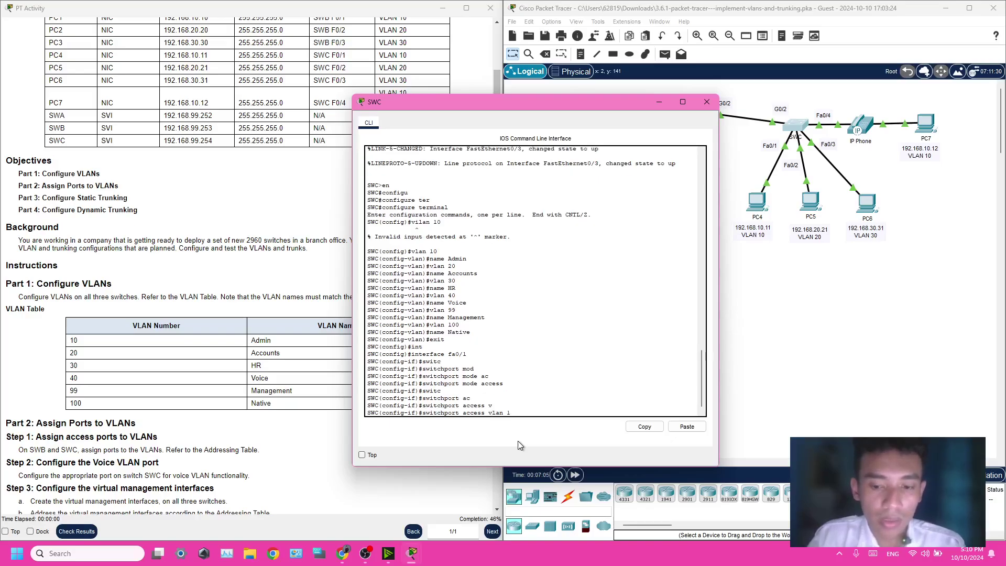
type("0")
key("Return")
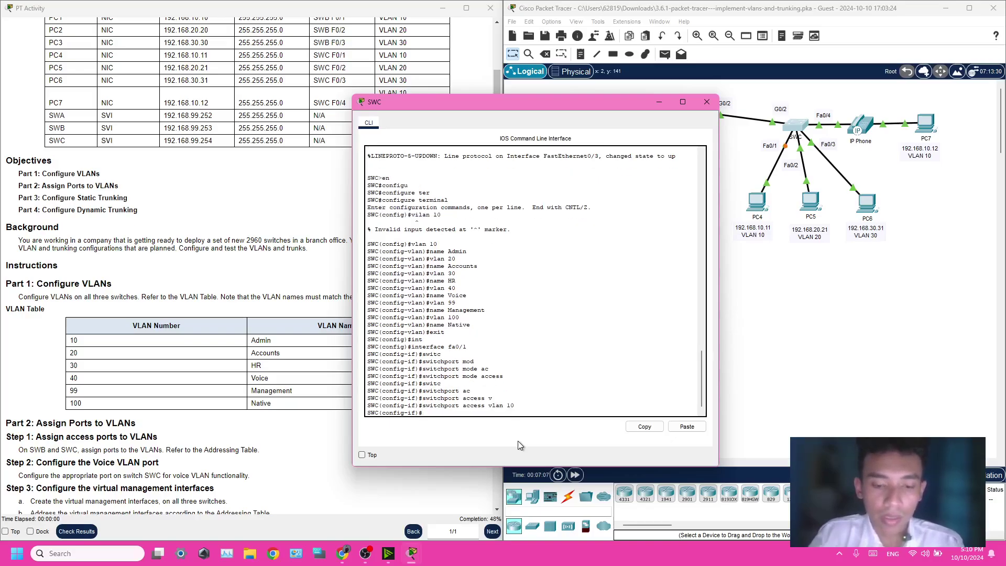
type("exit")
key("Return")
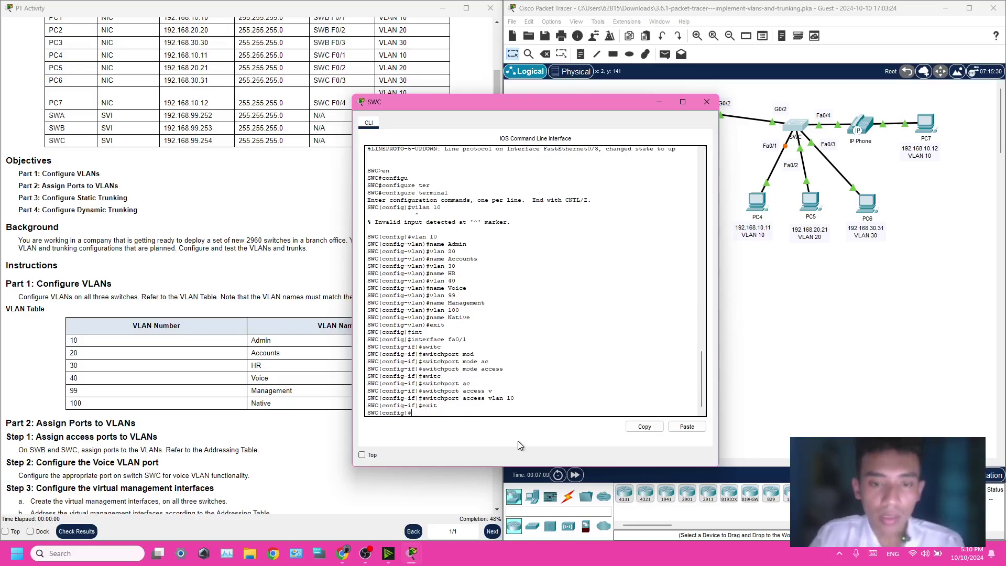
Enter interface configuration for fa0/2 on SWC and set its switchport mode to access.
type("interf")
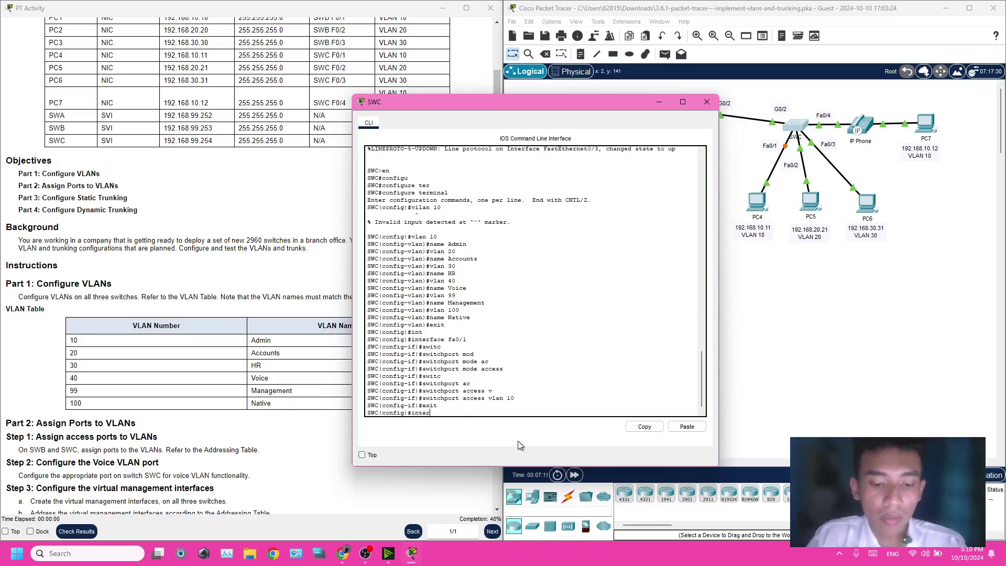
key("Tab")
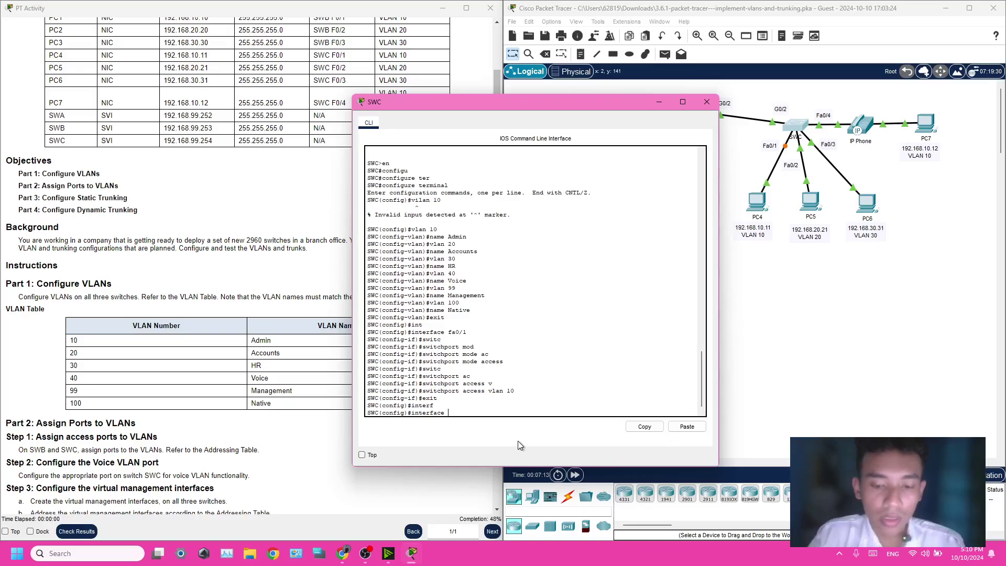
type("fa0/2")
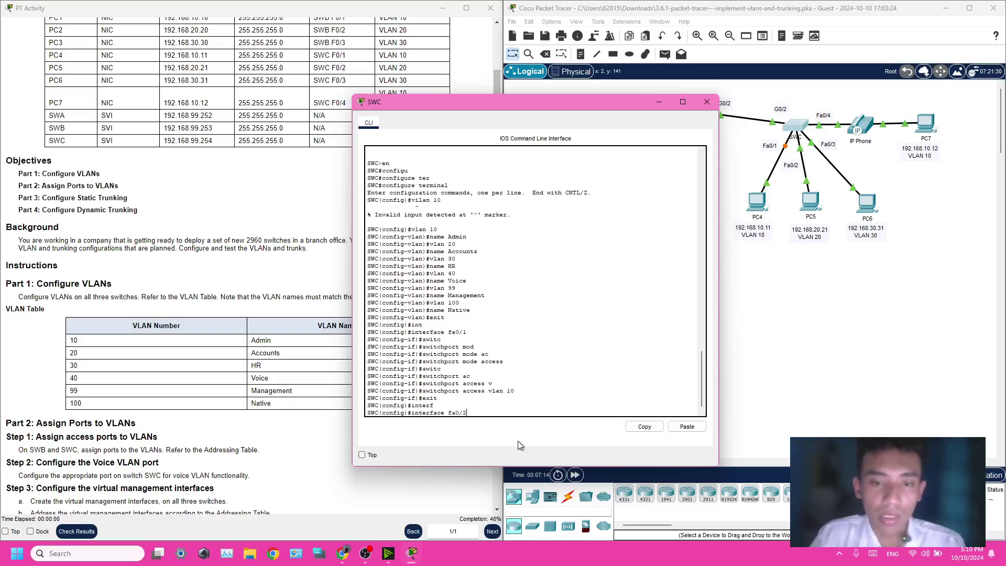
key("Return")
type("switc")
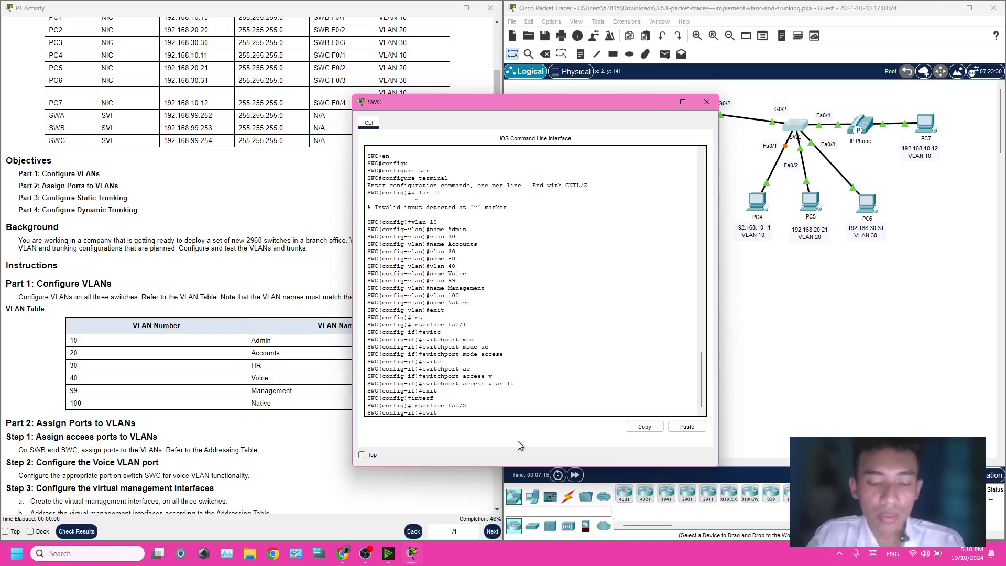
key("Tab")
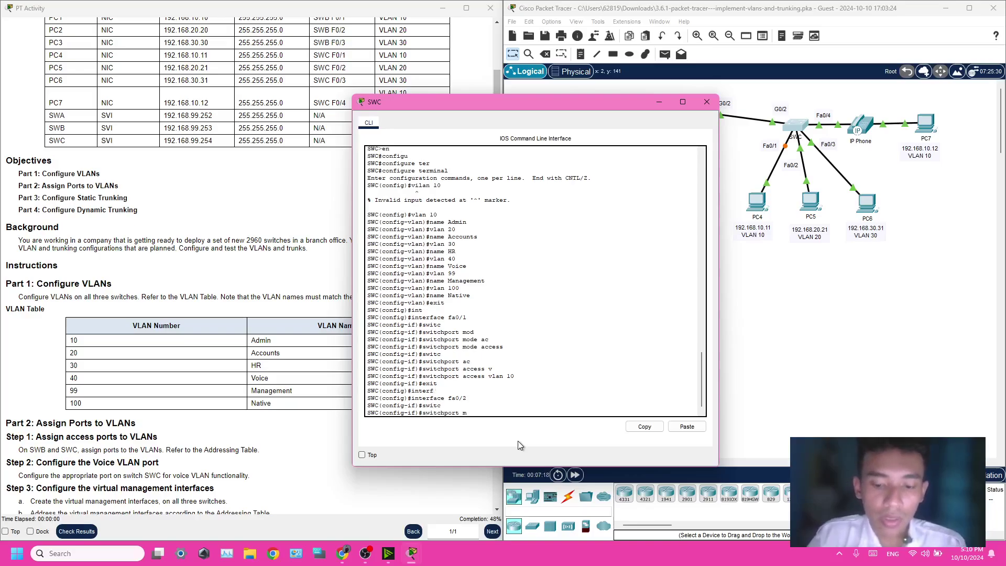
type("mod")
key("Tab")
type("acc")
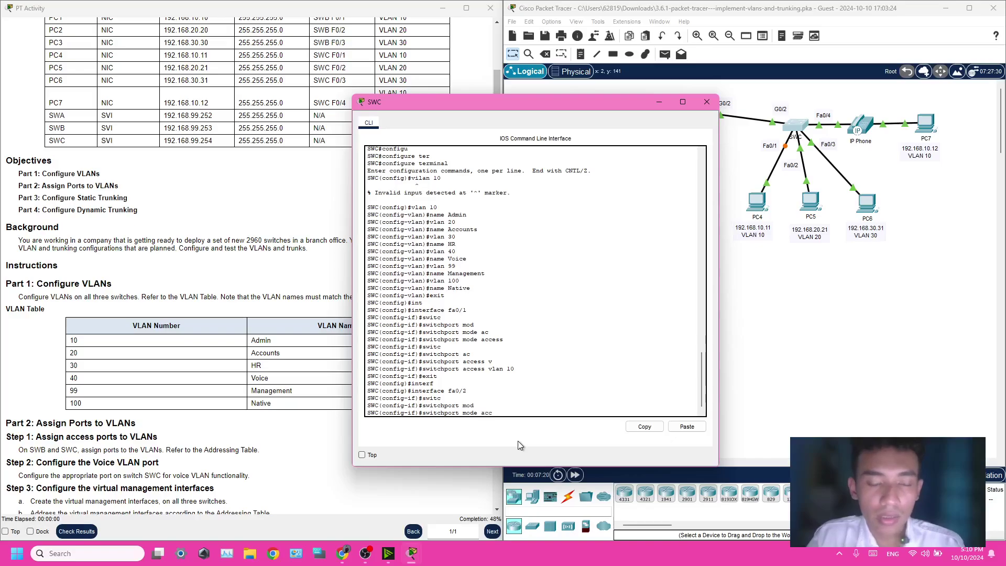
key("Tab")
key("Return")
Assign SWC's interface fa0/2 to access VLAN 20 and return to global configuration.
type("switc")
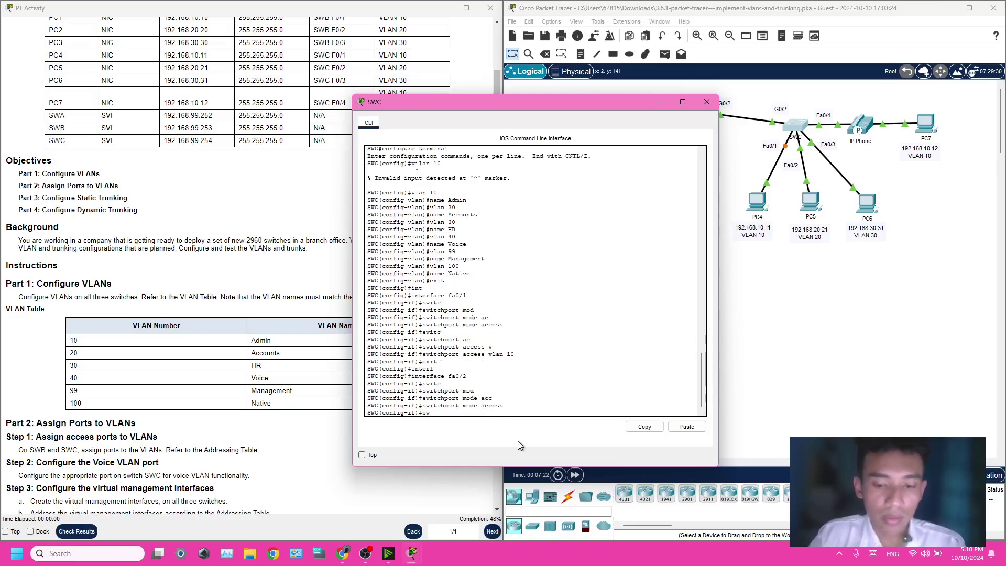
key("Tab")
type("as")
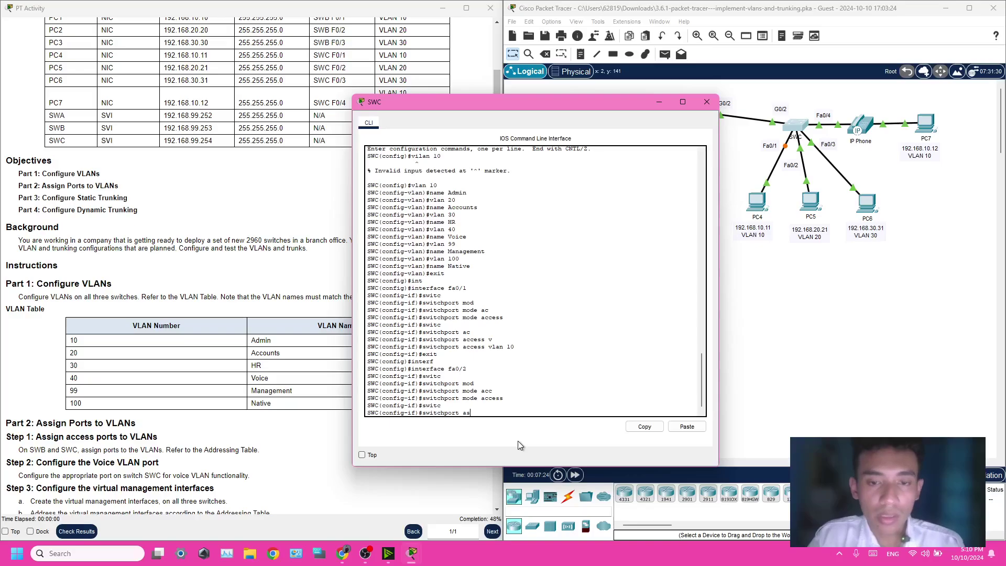
type("cc")
key("Tab")
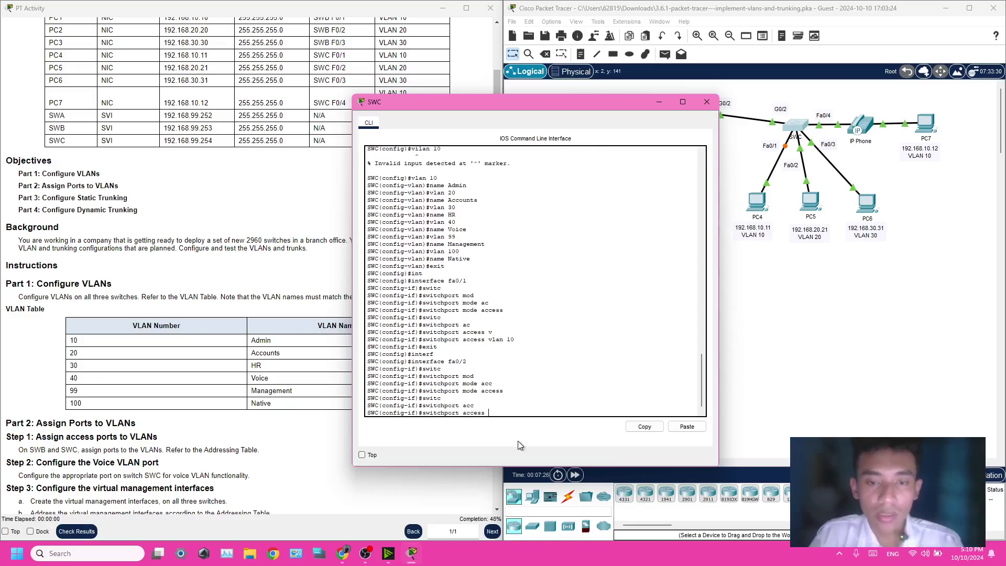
type("v")
key("Tab")
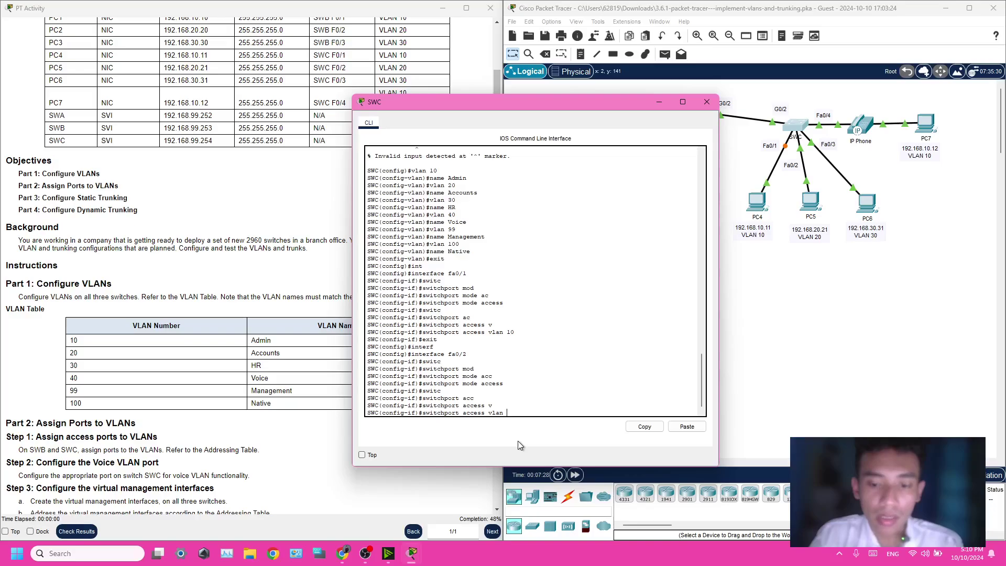
type("20")
key("Return")
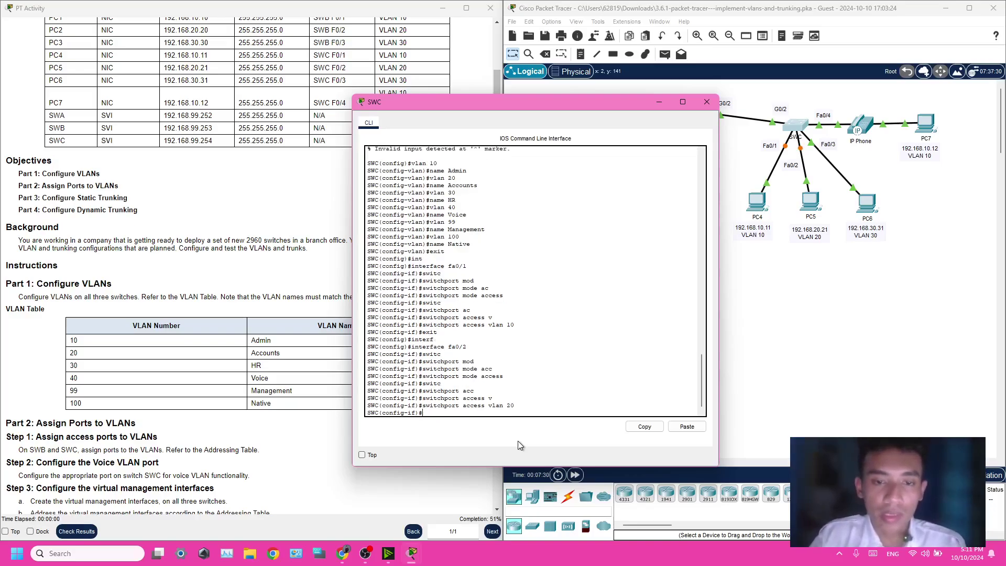
type("ex")
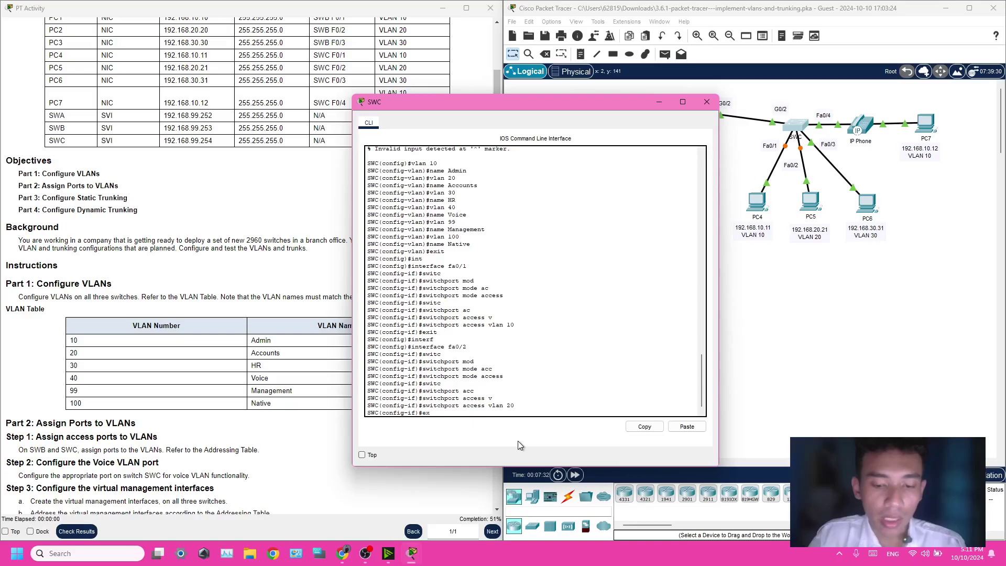
type("it")
key("Return")
Enter interface configuration for fa0/3 on SWC.
type("inte")
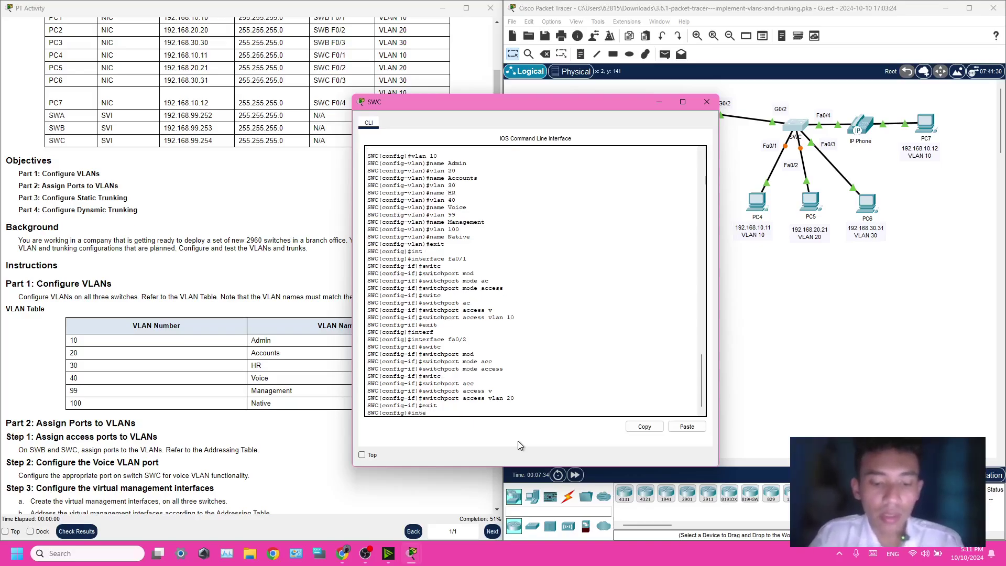
type("r")
key("Tab")
type("fa0")
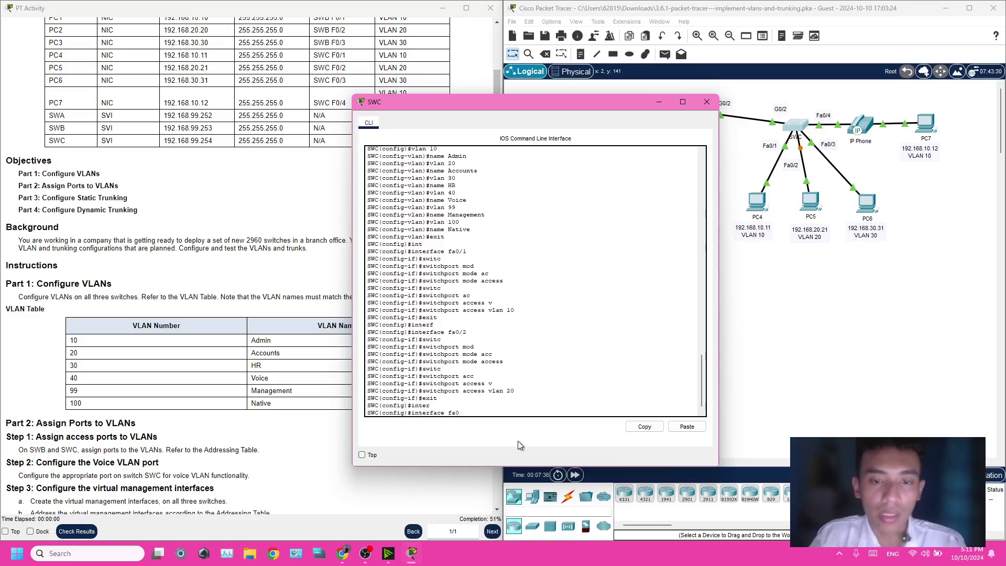
type("/")
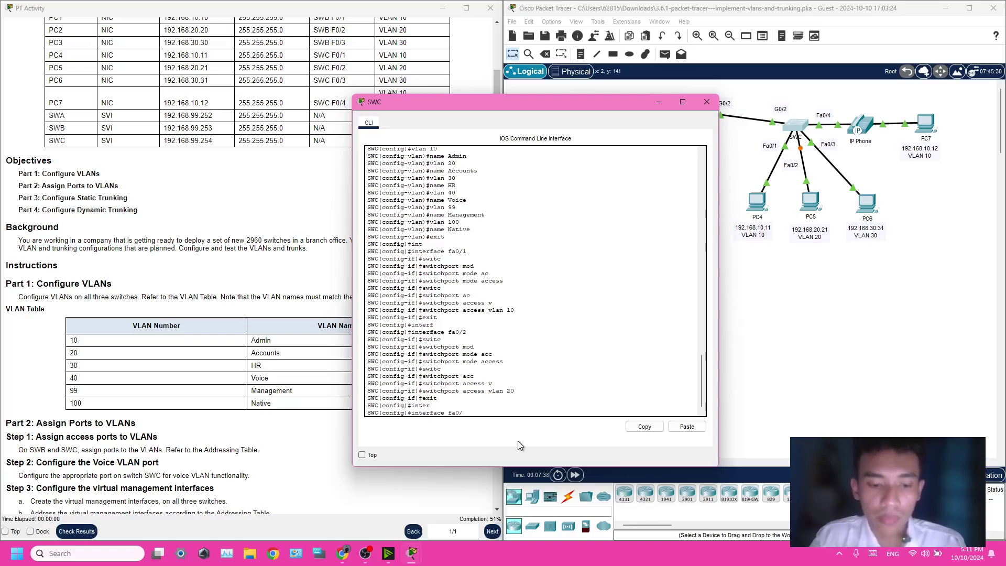
type("3")
key("Return")
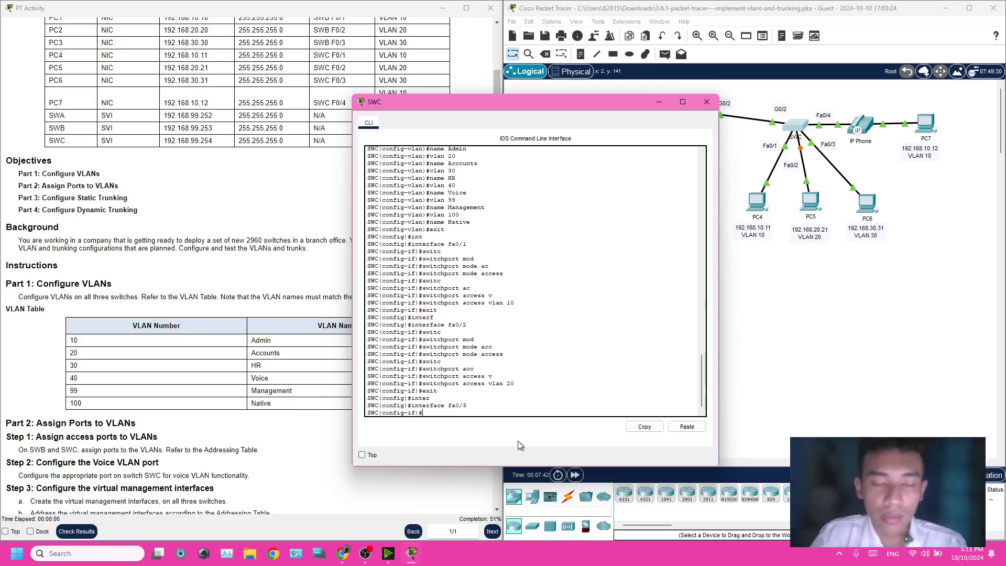
Set the switchport mode of SWC's interface fa0/3 to access.
type("swit")
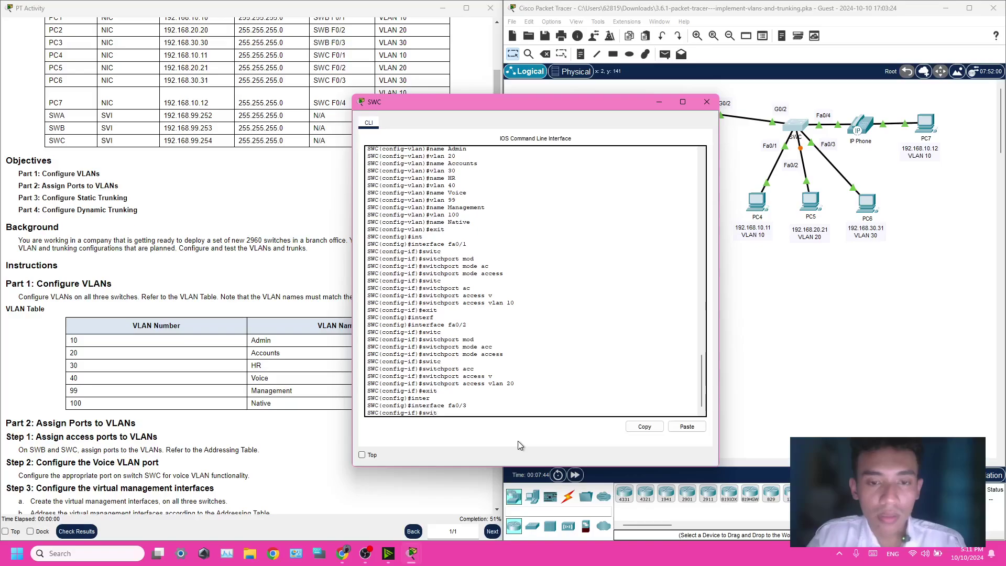
key("Tab")
type("mod")
key("Tab")
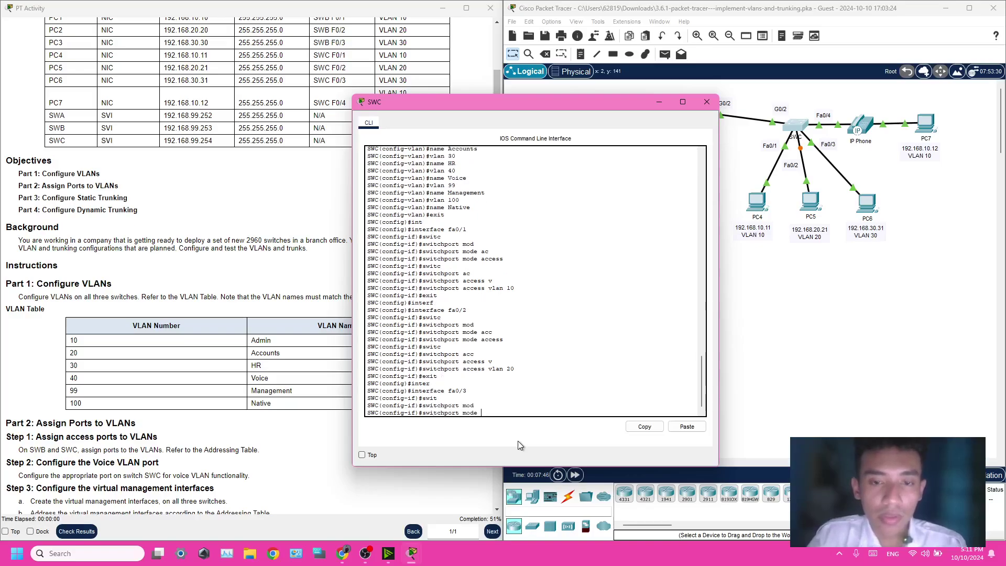
type("acc")
key("Tab")
key("Return")
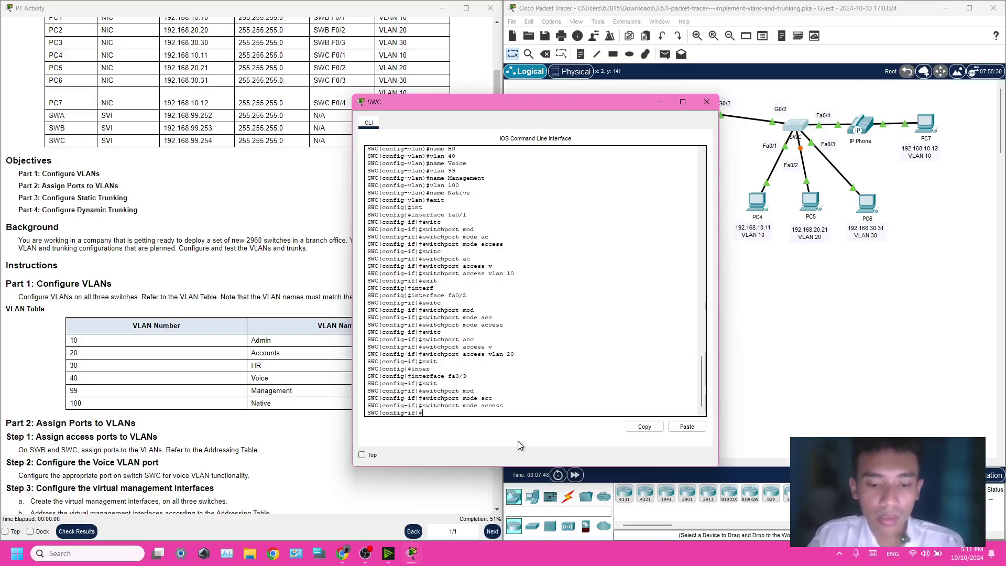
Assign SWC's interface fa0/3 to access VLAN 30 and return to global configuration.
type("switc")
key("Tab")
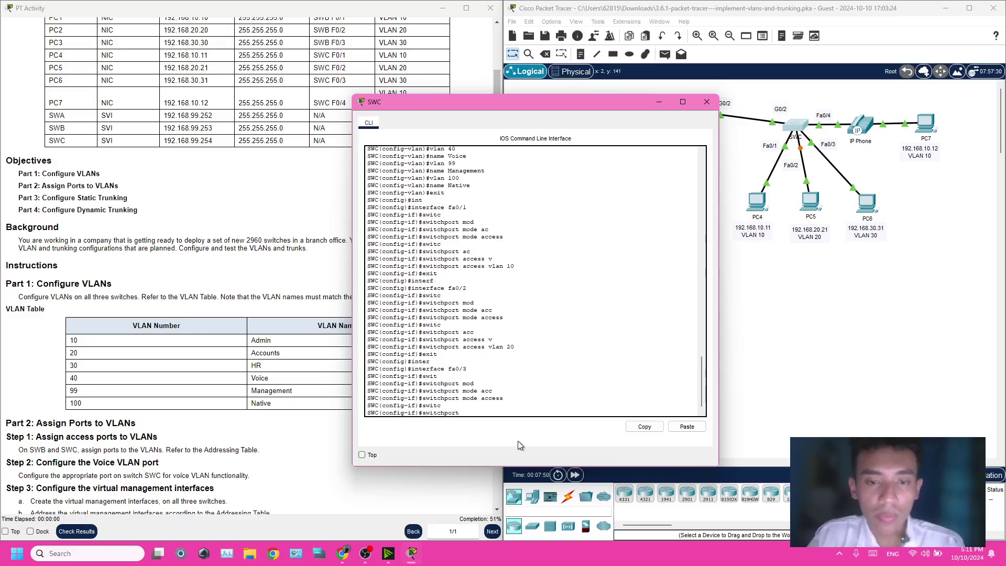
type("acc")
key("Tab")
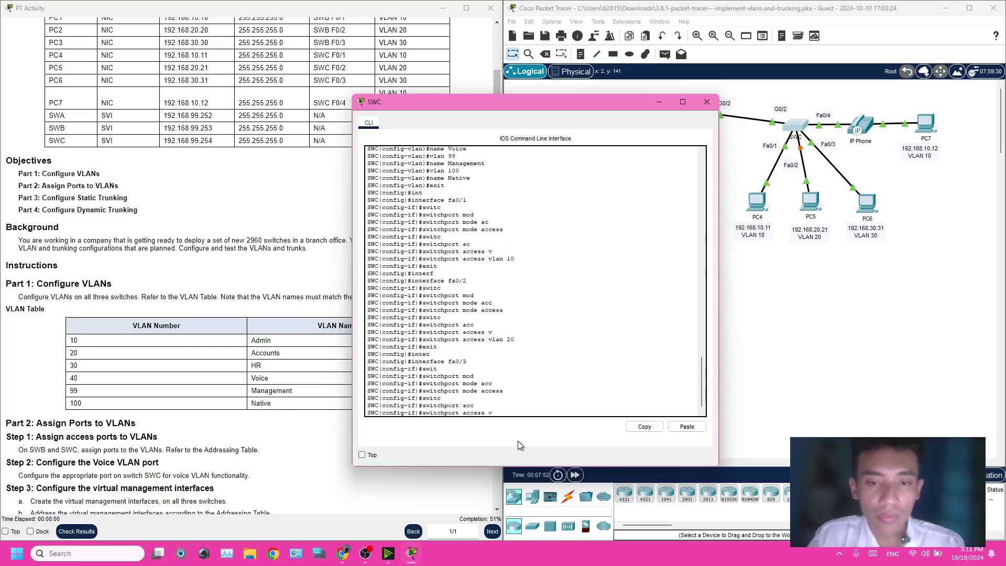
type("v")
key("Tab")
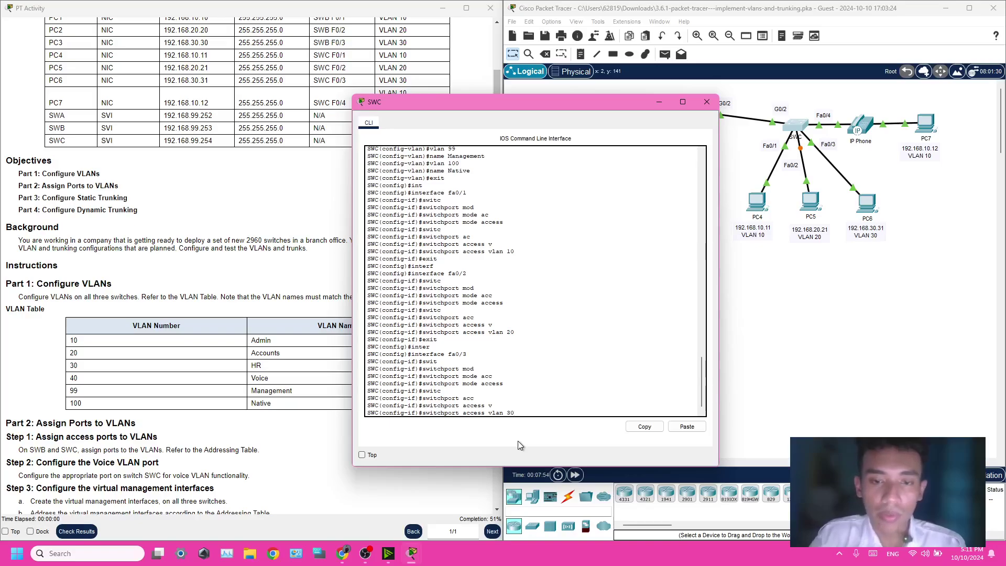
type("30")
key("Return")
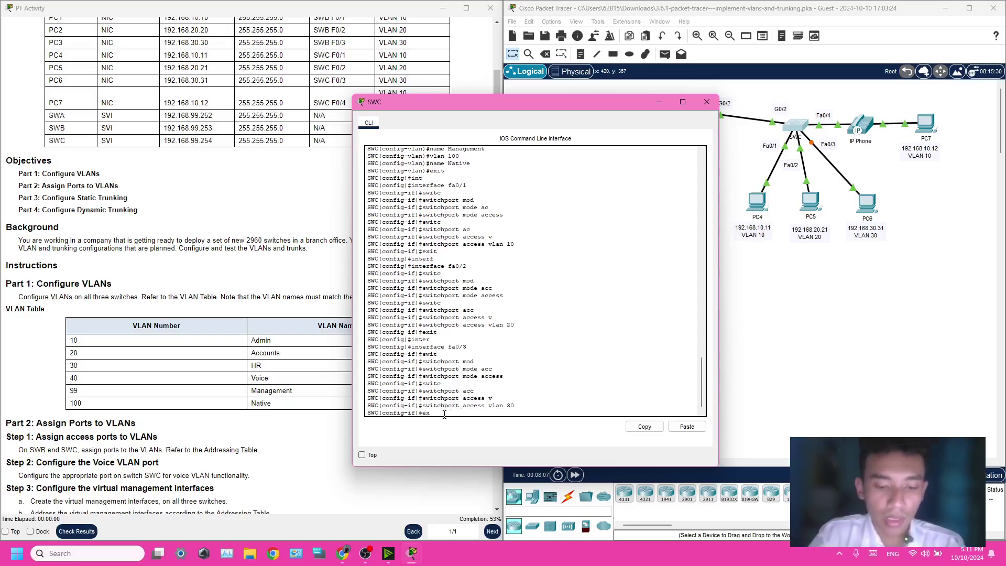
type("it")
key("Return")
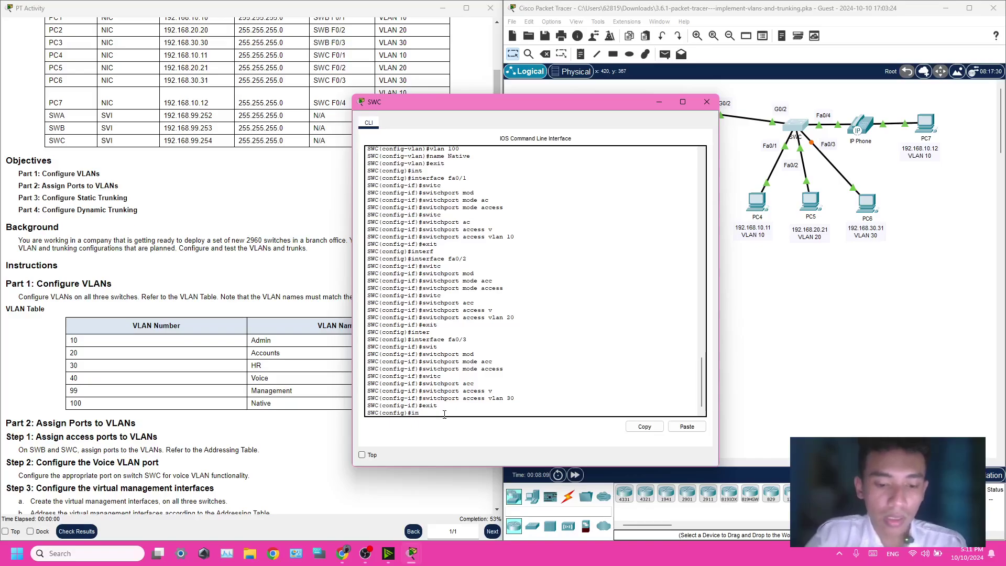
Enter interface configuration for fa0/4 on SWC.
type("inter")
key("Tab")
type("fa")
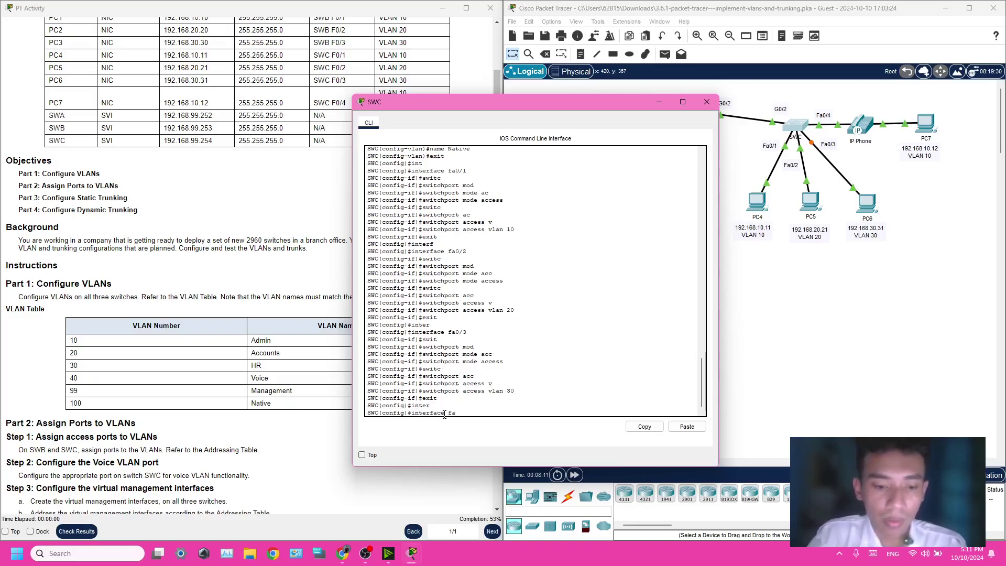
type("0/4")
key("Return")
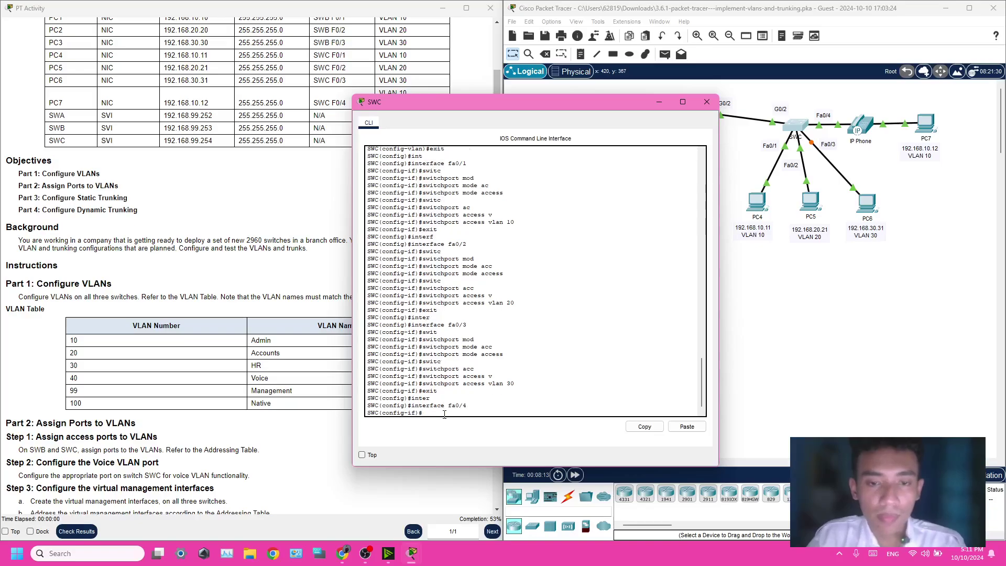
Set the switchport mode of SWC's interface fa0/4 to access.
type("swit")
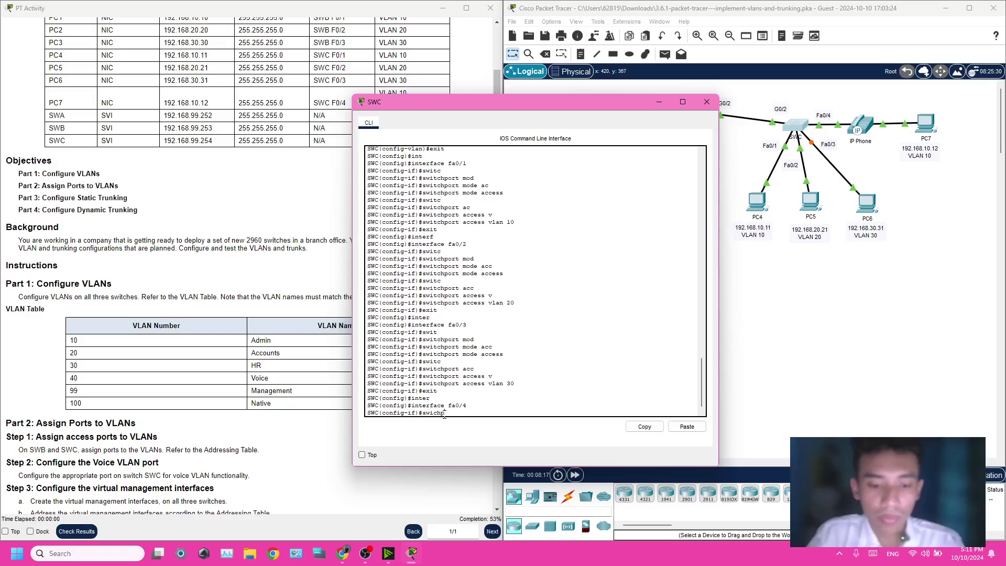
type("hp")
key("Return")
type("swic")
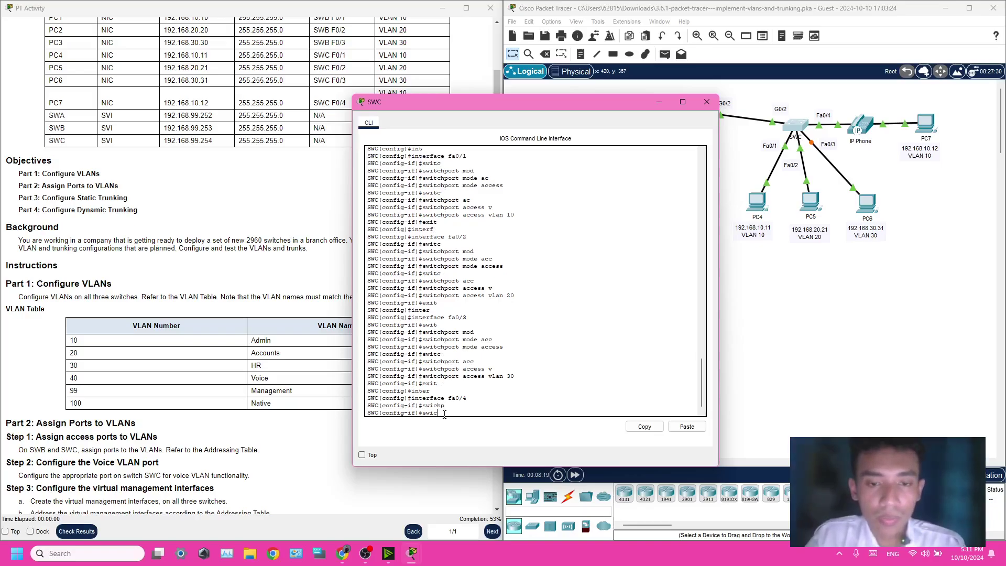
key("Tab")
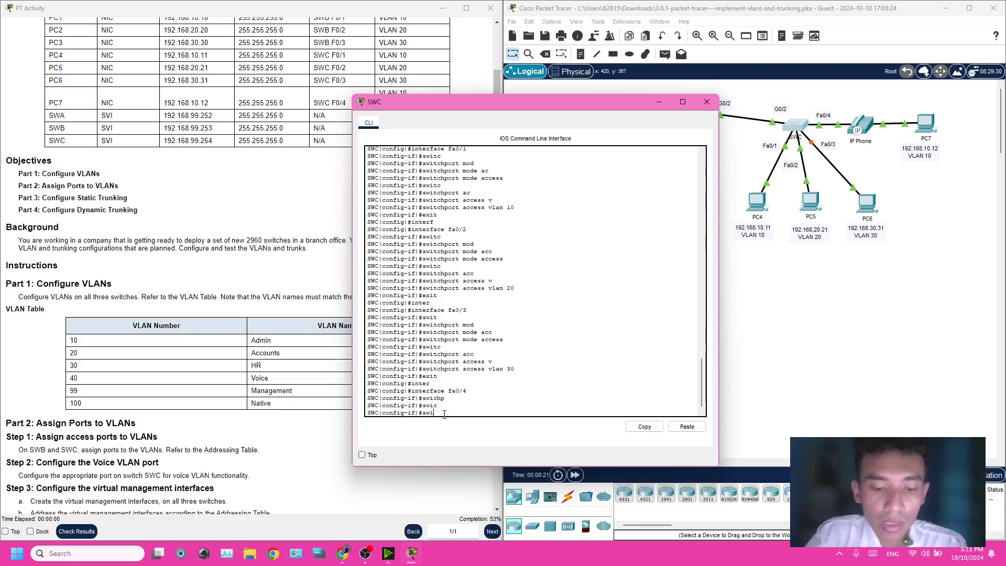
type("t")
key("Tab")
type("mod")
key("Tab")
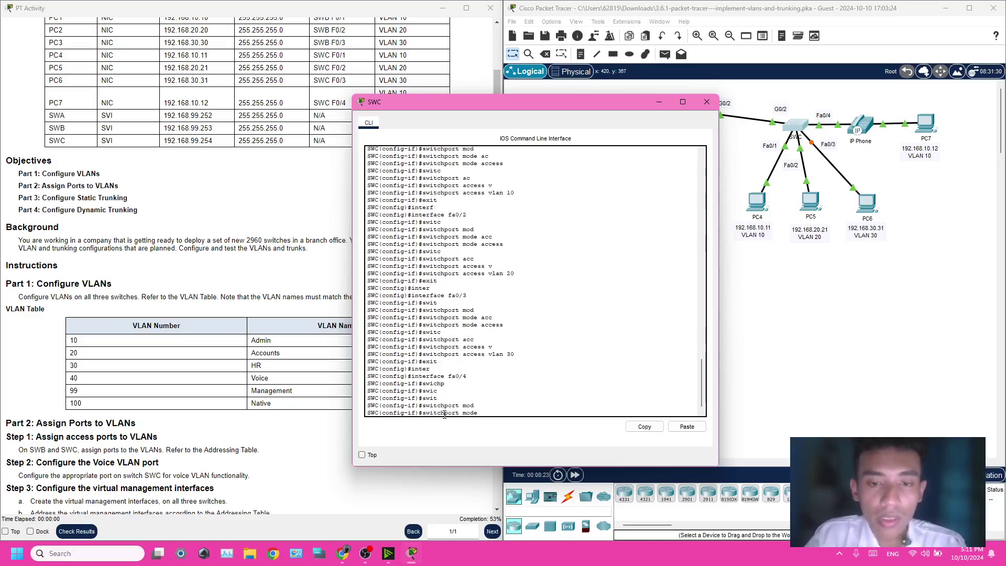
type("acc")
key("Tab")
key("Return")
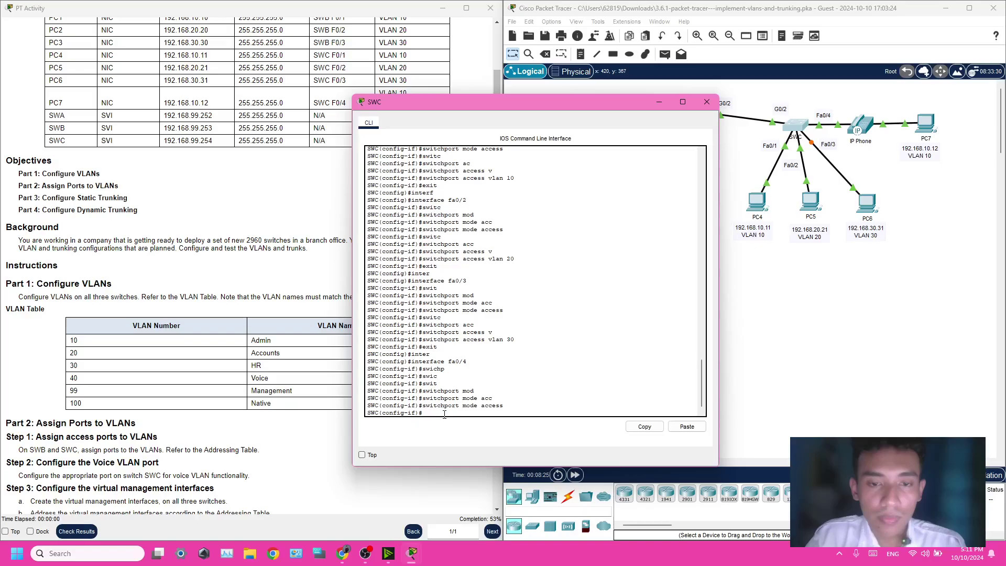
Assign SWC's interface fa0/4 to access VLAN 10.
type("switch")
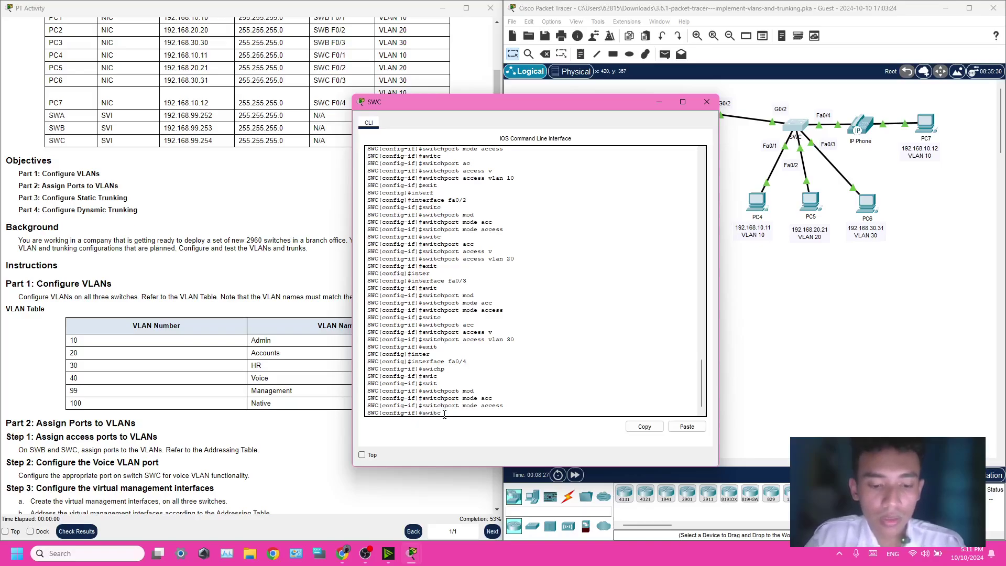
key("Tab")
type("acc")
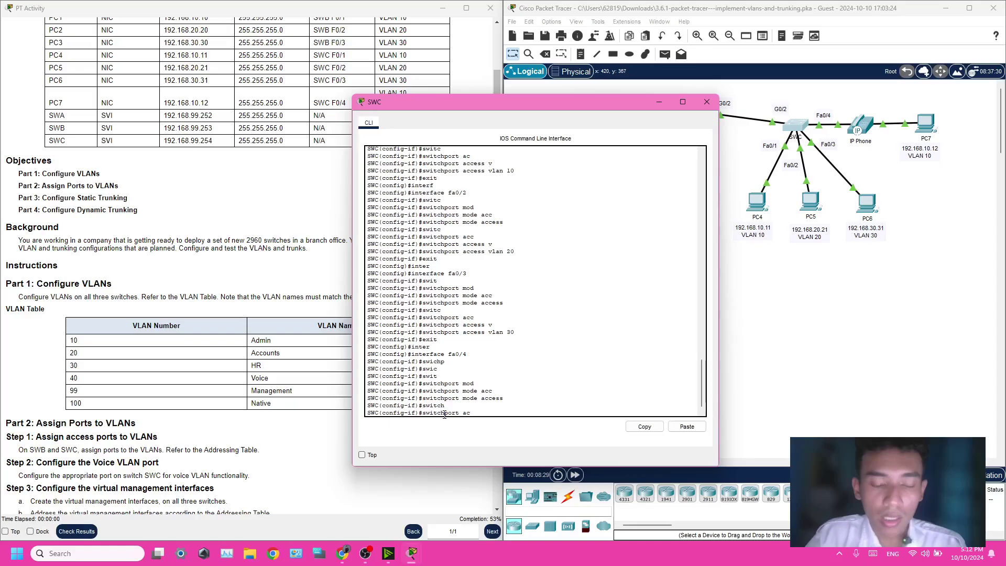
key("Tab")
type("vla")
key("Tab")
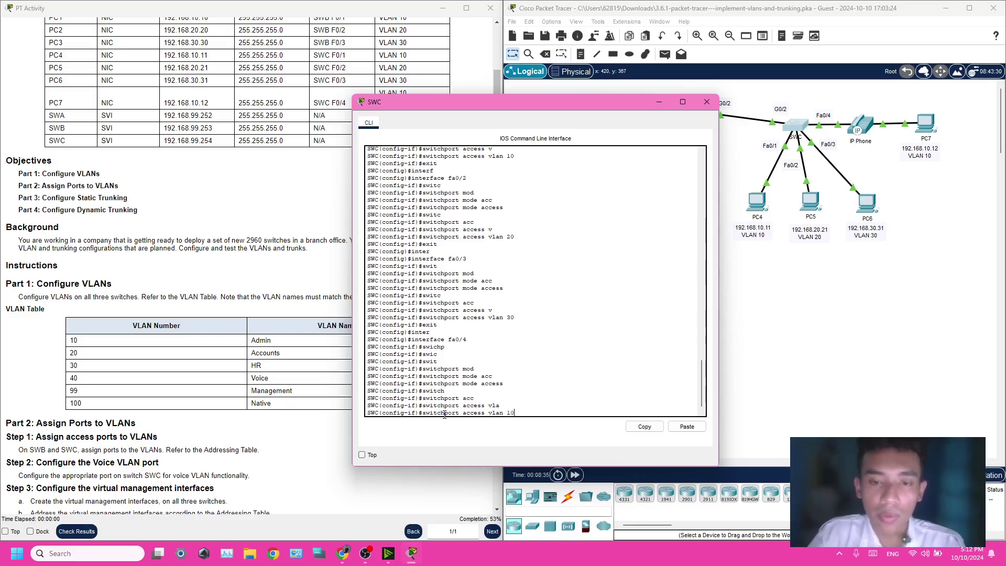
type("10")
key("Return")
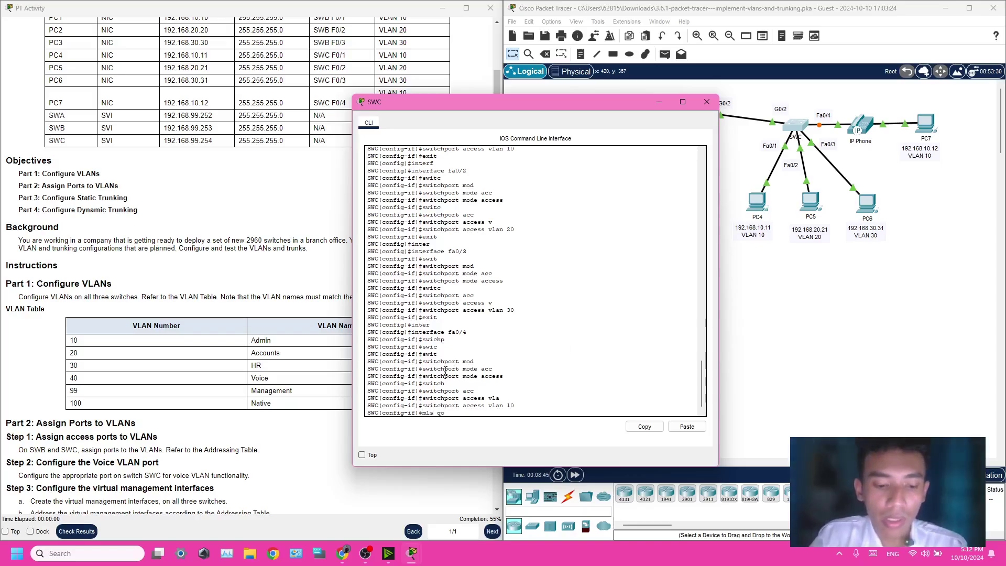
Set SWC's interface fa0/4 to trust CoS markings with mls qos trust cos.
type("rus")
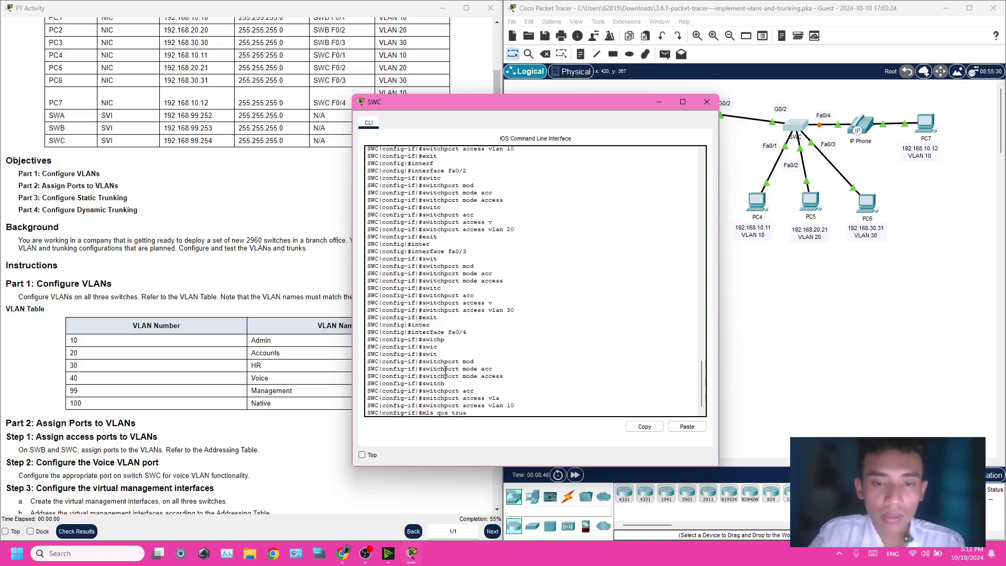
key("Tab")
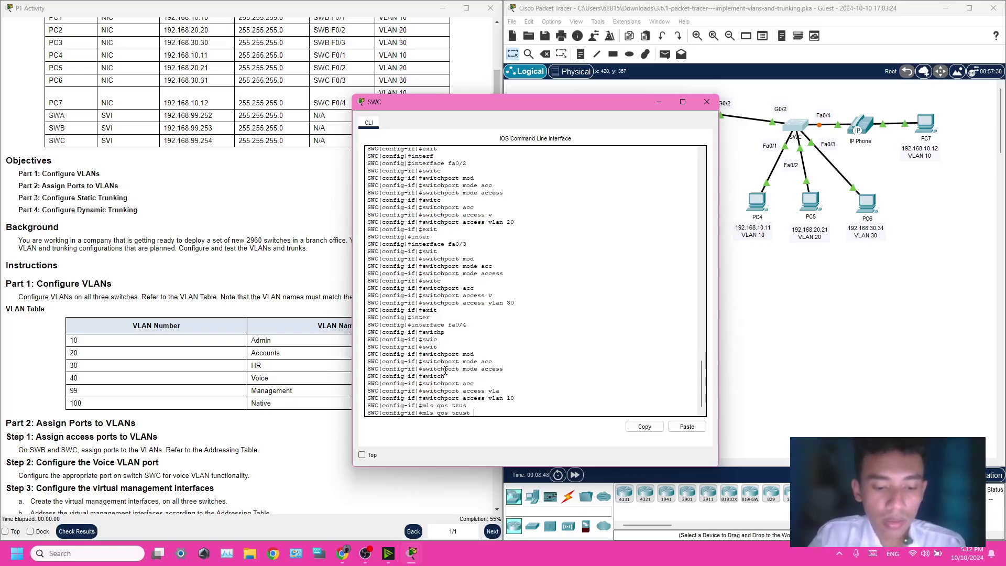
key("Return")
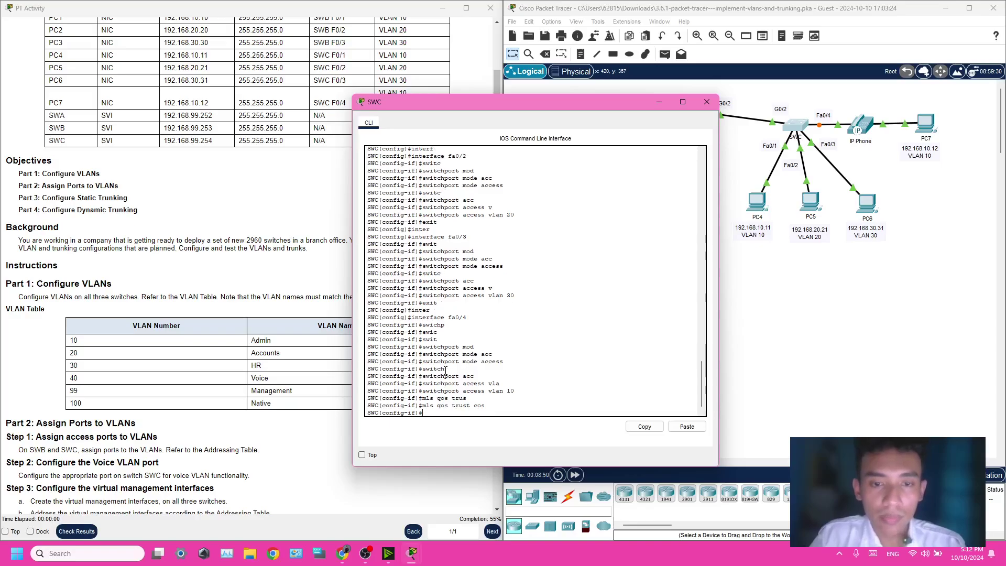
Assign voice VLAN 40 to SWC's interface fa0/4 and put the SWC console away.
type("swi")
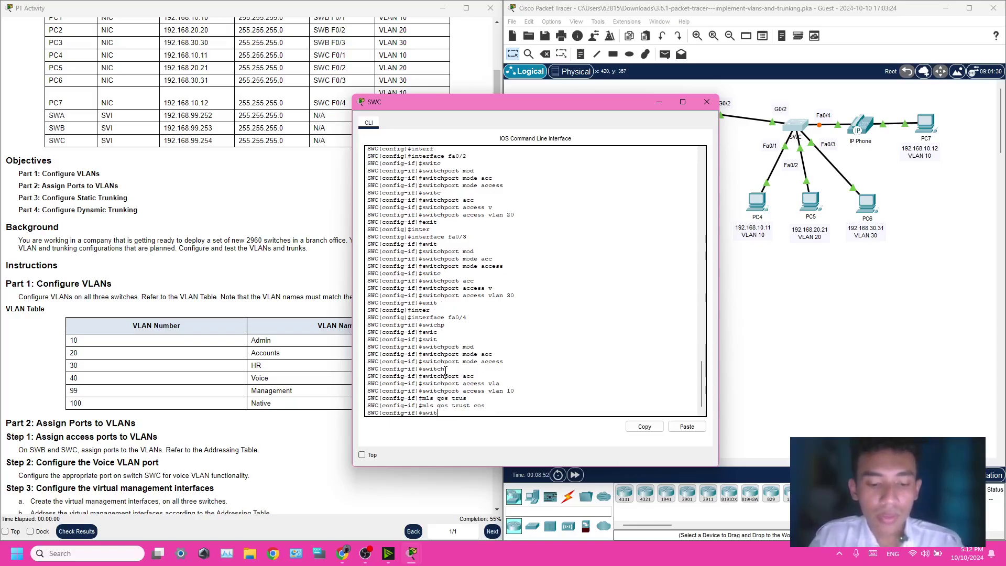
type("t")
key("Tab")
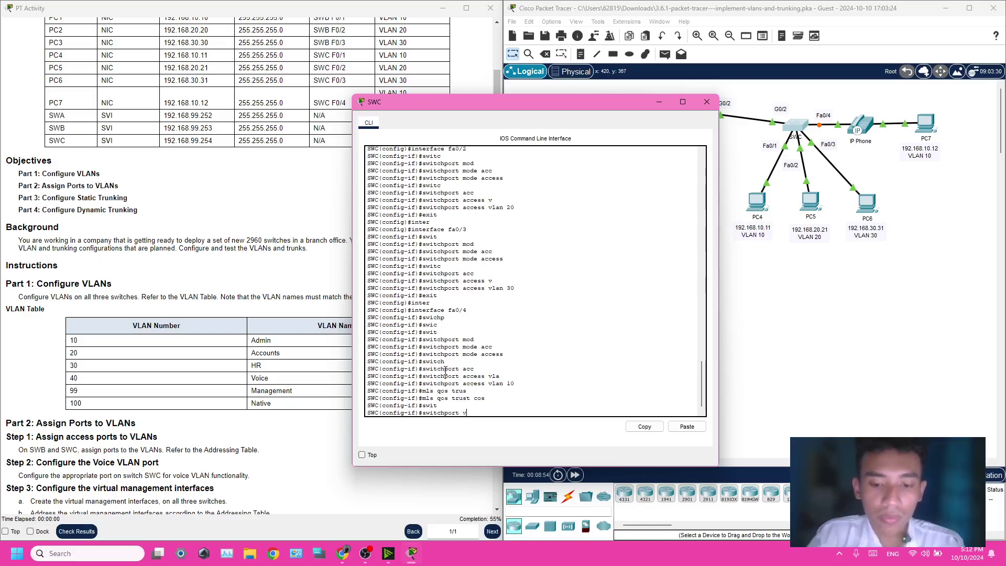
type("voi")
key("Tab")
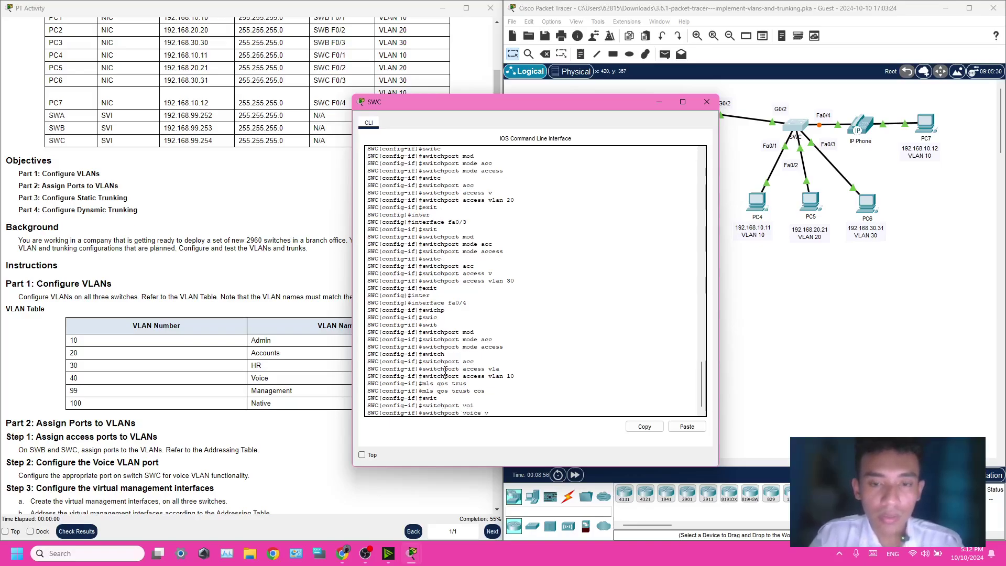
type("v")
key("Tab")
type("1")
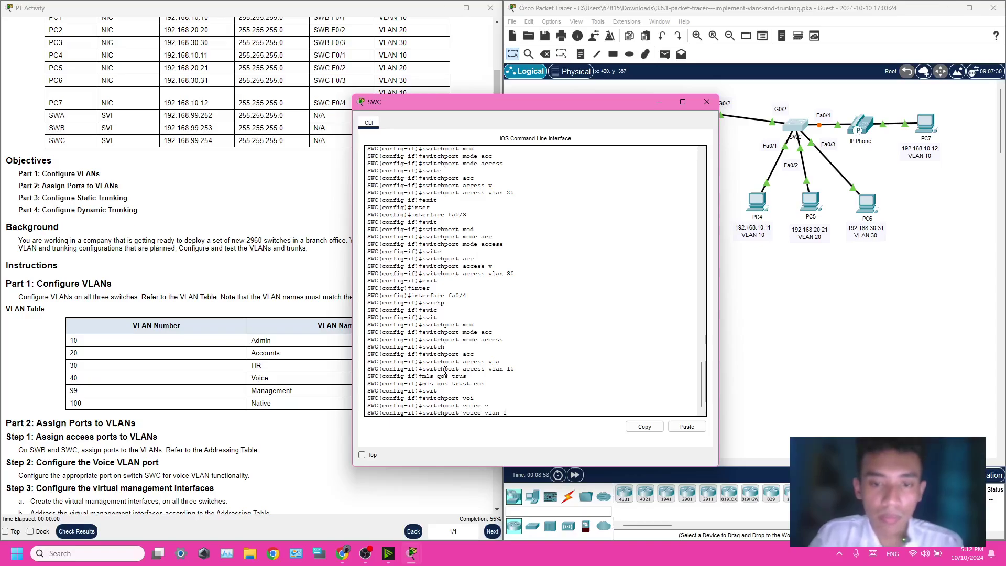
key("BackSpace")
type("40")
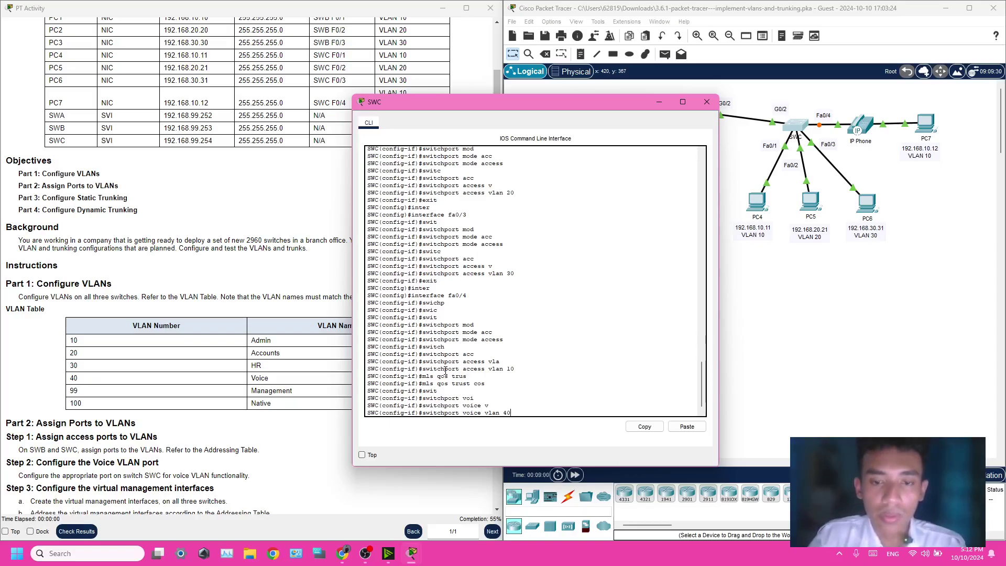
key("Return")
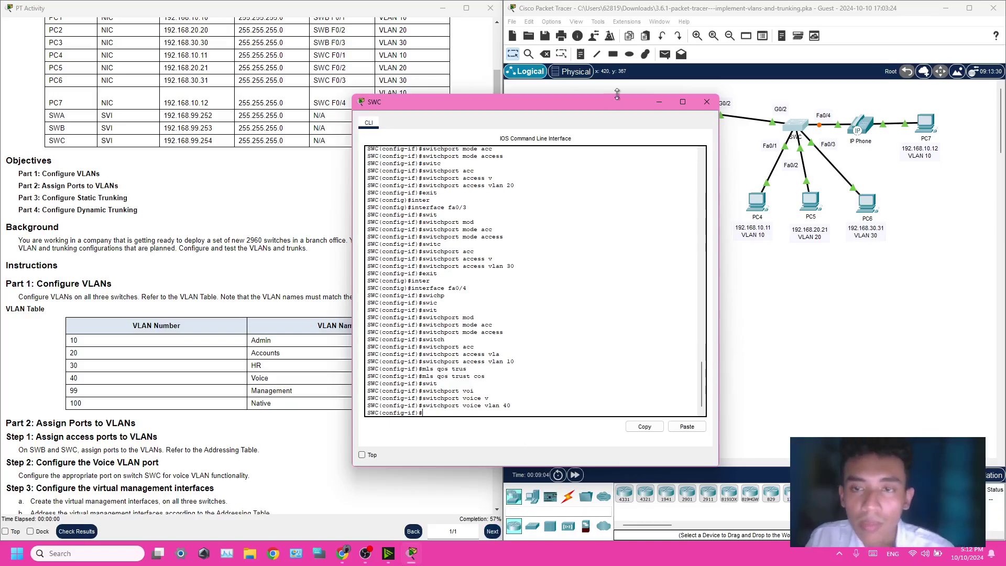
left_click(661, 103)
Review the Part 2 instructions on access ports, the voice VLAN port and virtual management interfaces, plus the switch entries in the Addressing Table.
scroll(152, 352, "down", 2)
scroll(151, 352, "down", 1)
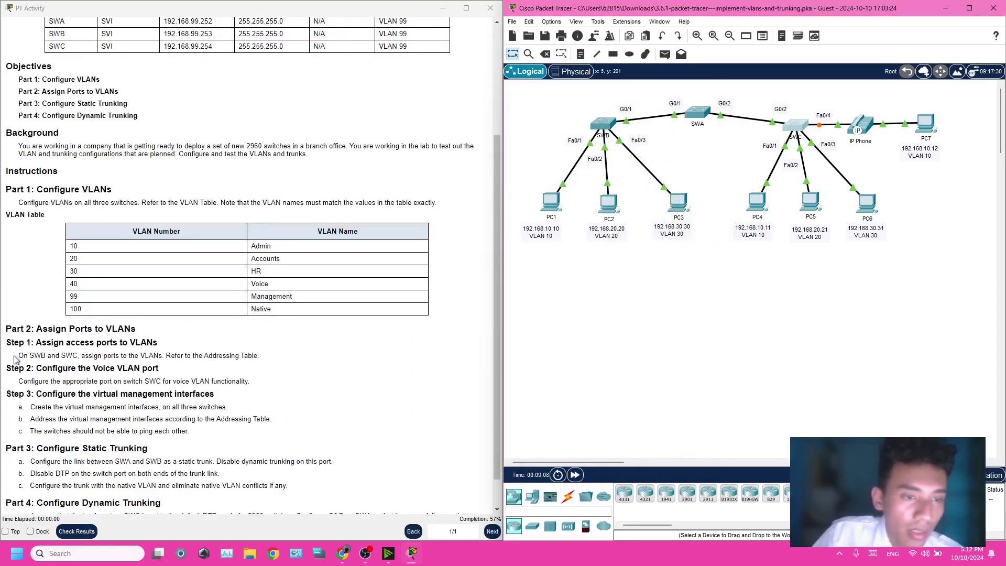
left_click_drag(16, 355, 257, 355)
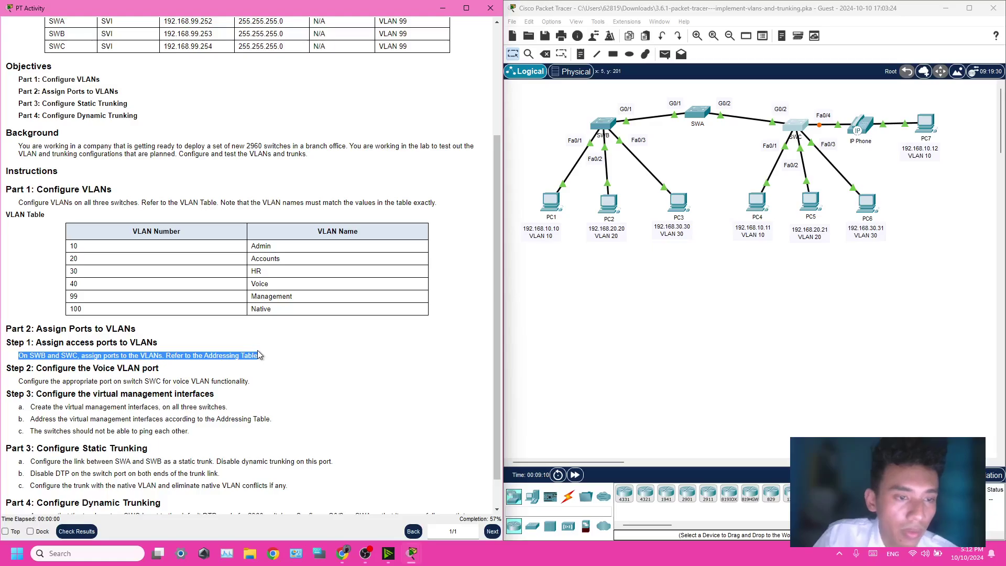
left_click_drag(19, 380, 246, 383)
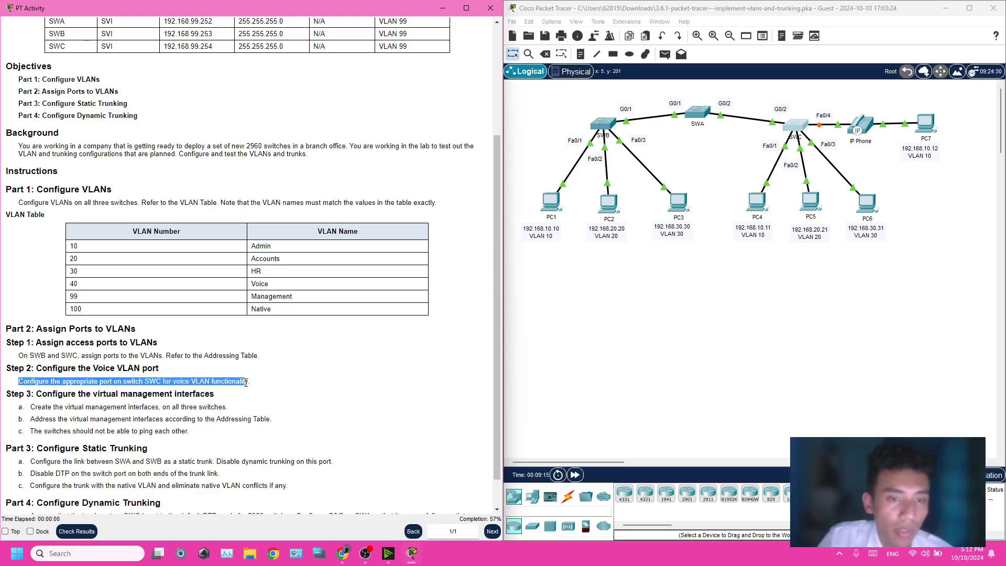
left_click(48, 402)
scroll(78, 406, "down", 1)
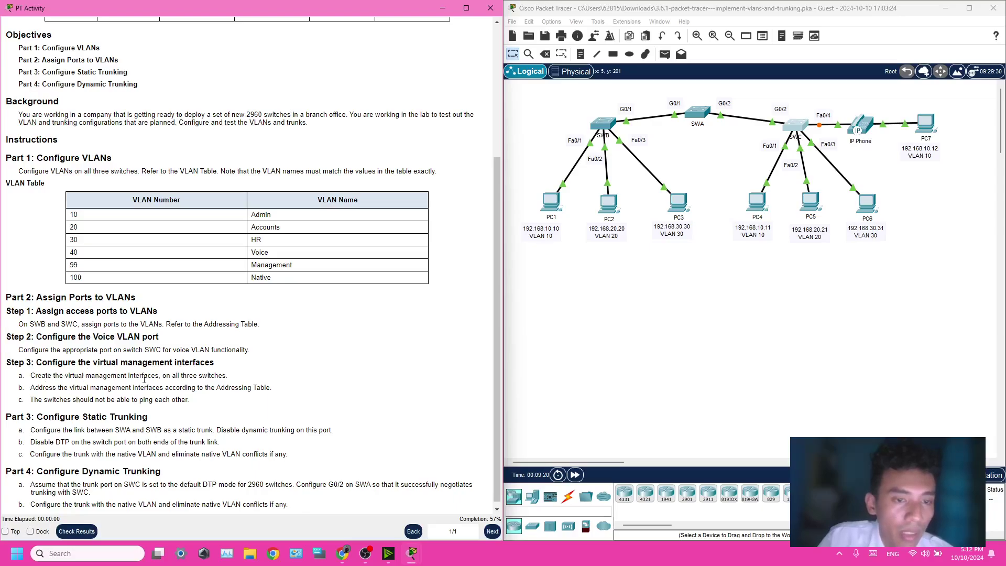
scroll(234, 383, "up", 3)
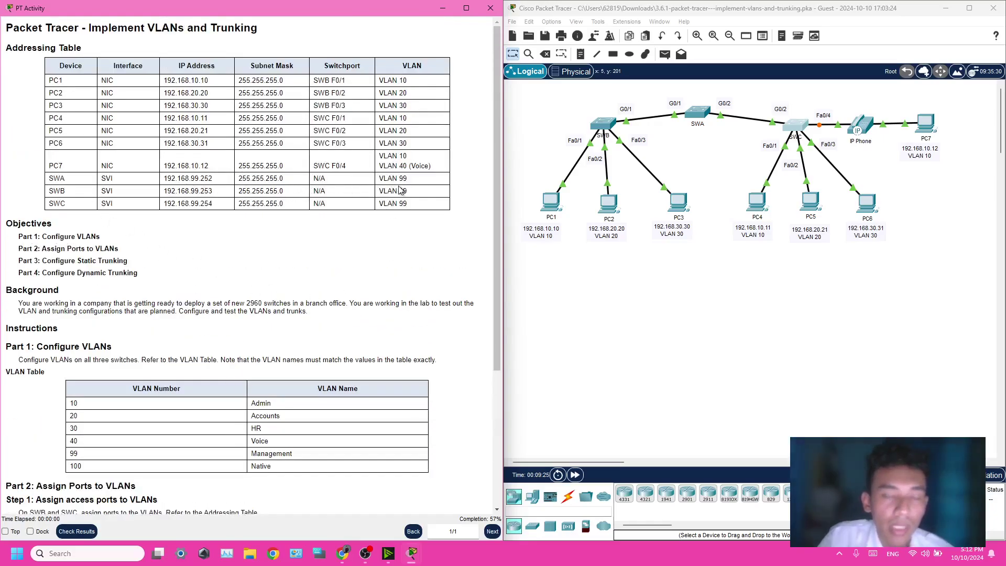
Open SWA's command line, leave VLAN configuration and create the management interface VLAN 99.
left_click(695, 109)
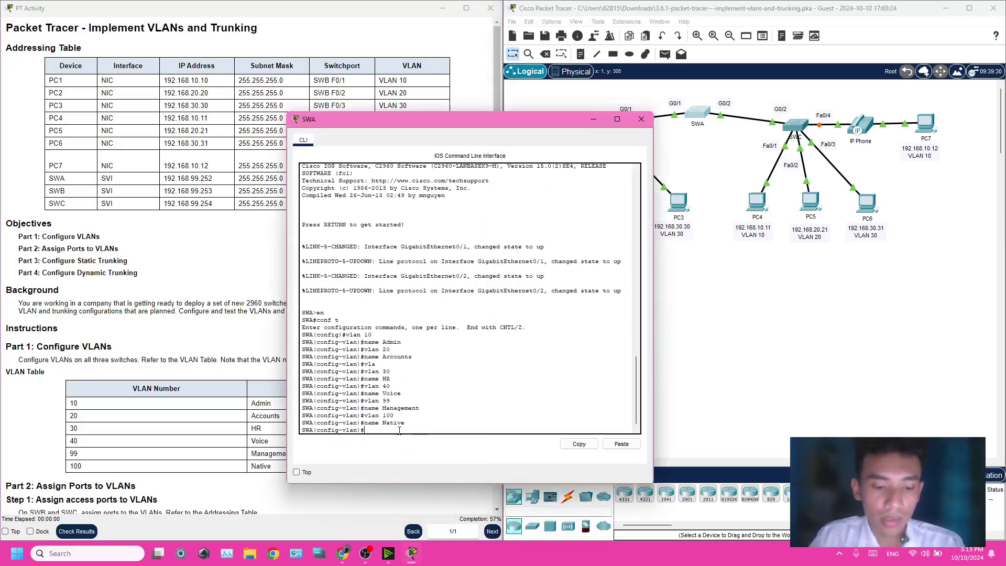
type("exit")
key("Return")
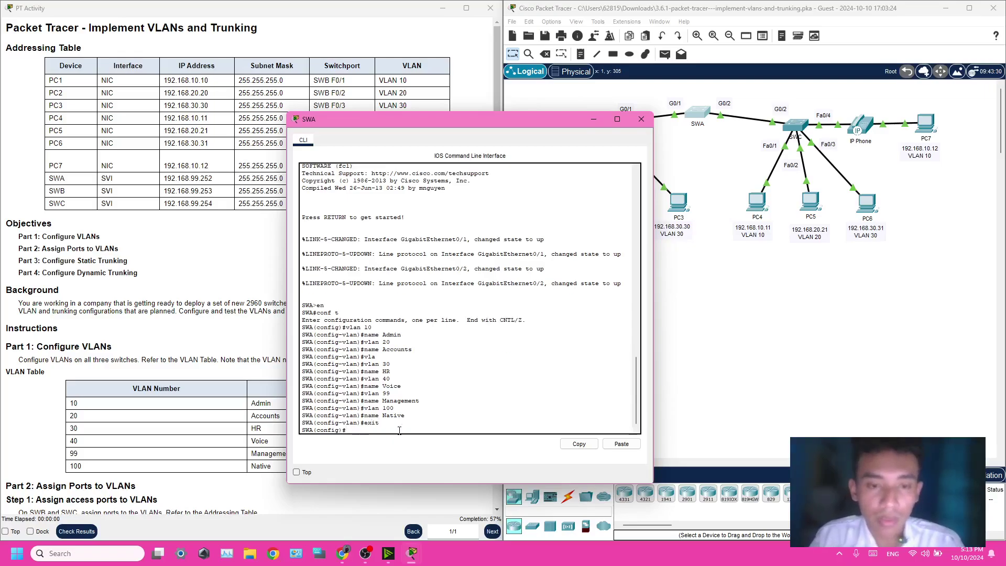
type("in")
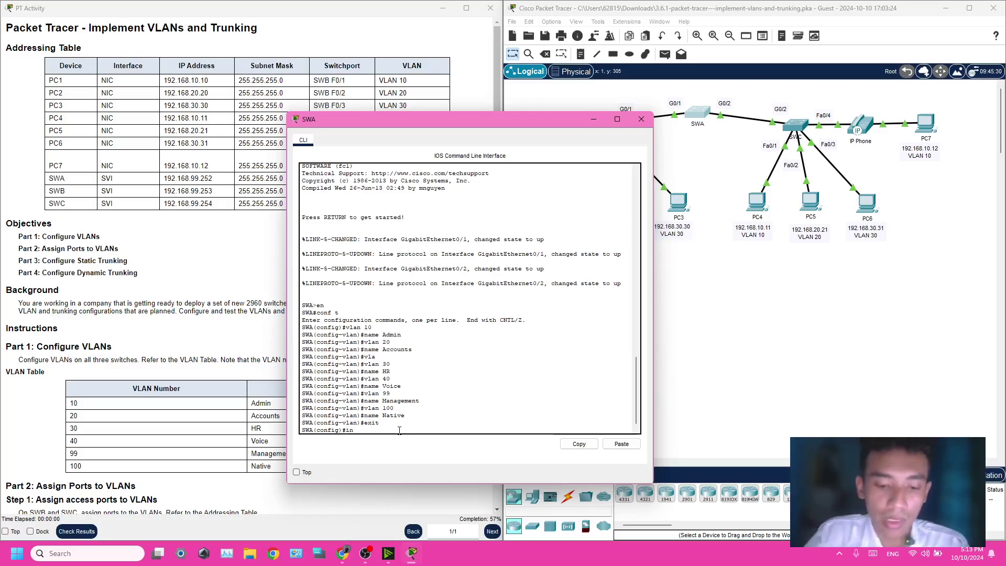
type("terf")
key("Tab")
type("vla")
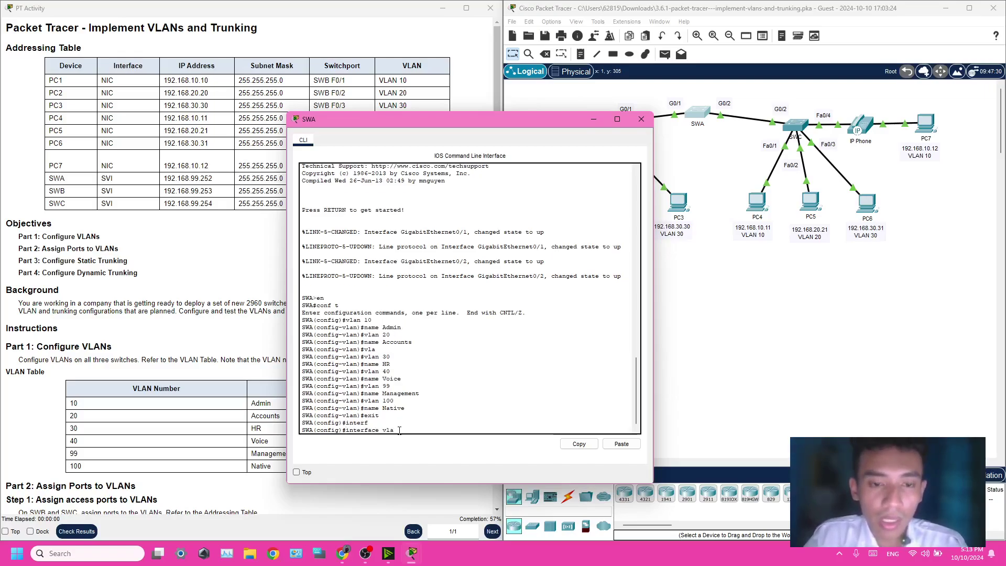
key("Tab")
type("99")
key("Return")
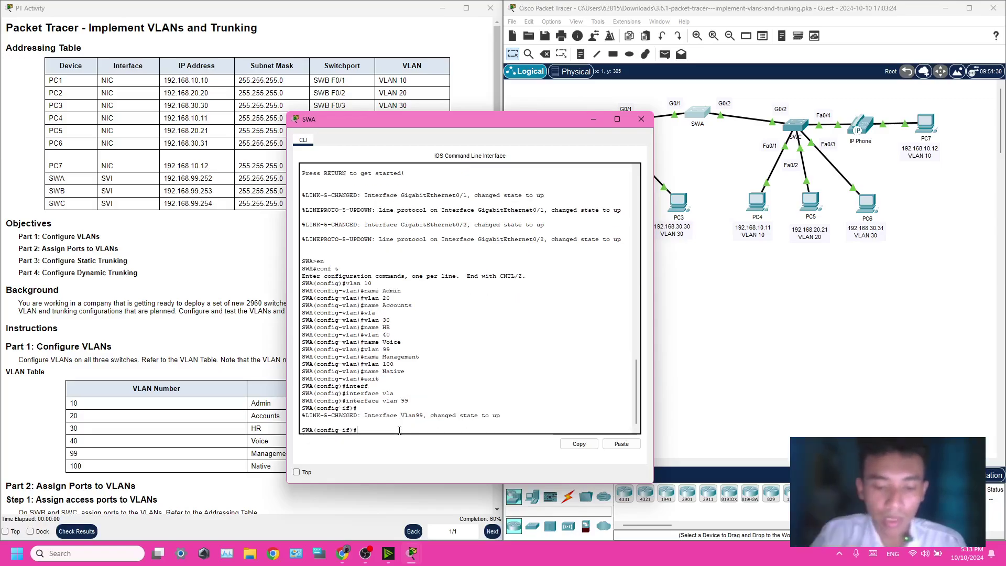
Assign IP address 192.168.99.252 with subnet mask 255.255.255.0 to SWA's VLAN 99 interface.
type("ip ad")
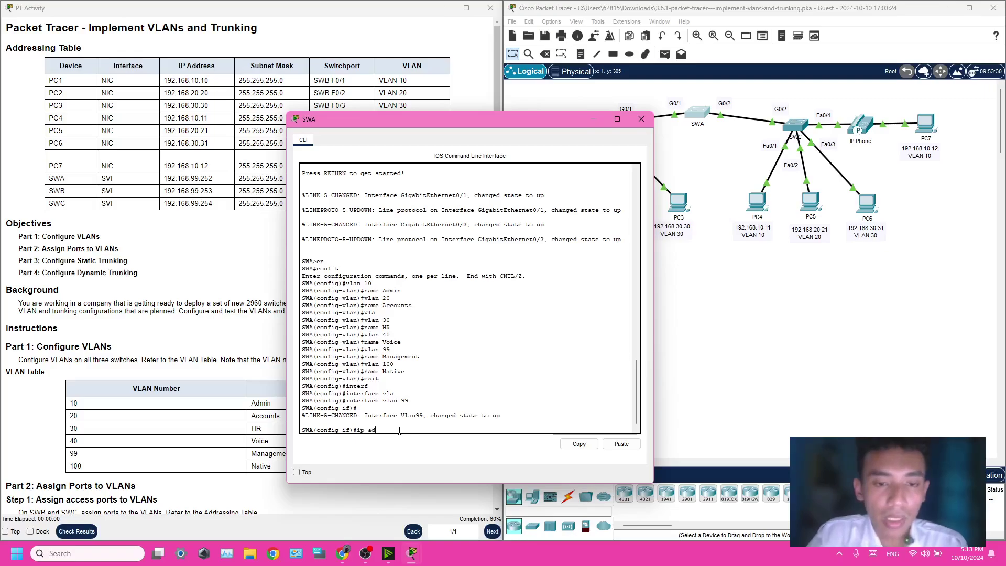
type("d 192.16")
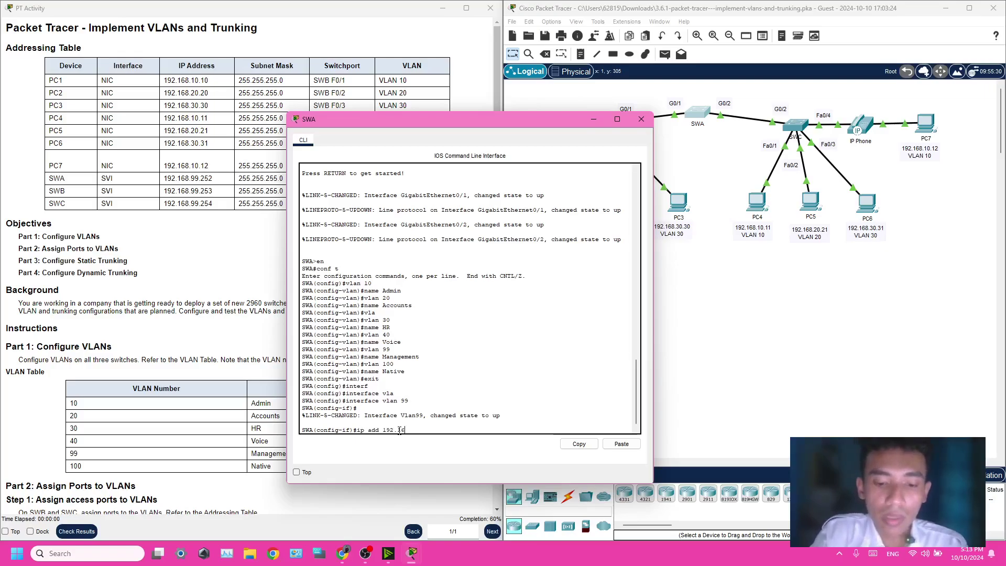
type("8.99")
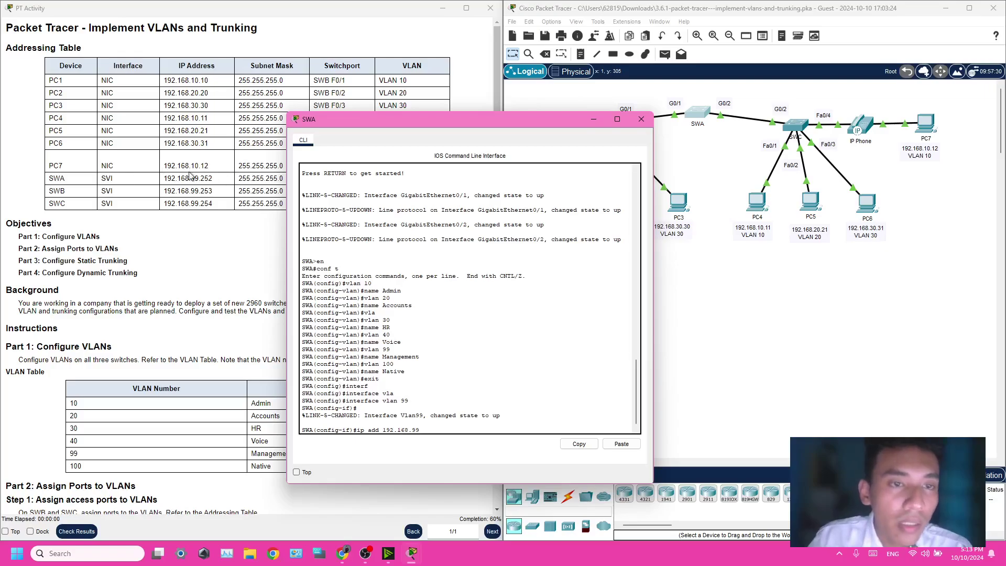
type(".")
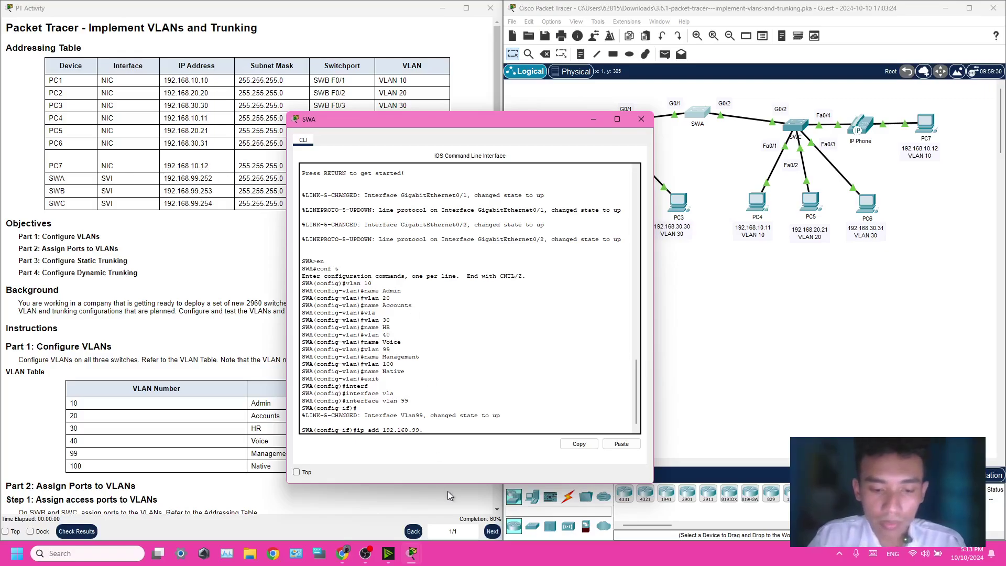
type("252")
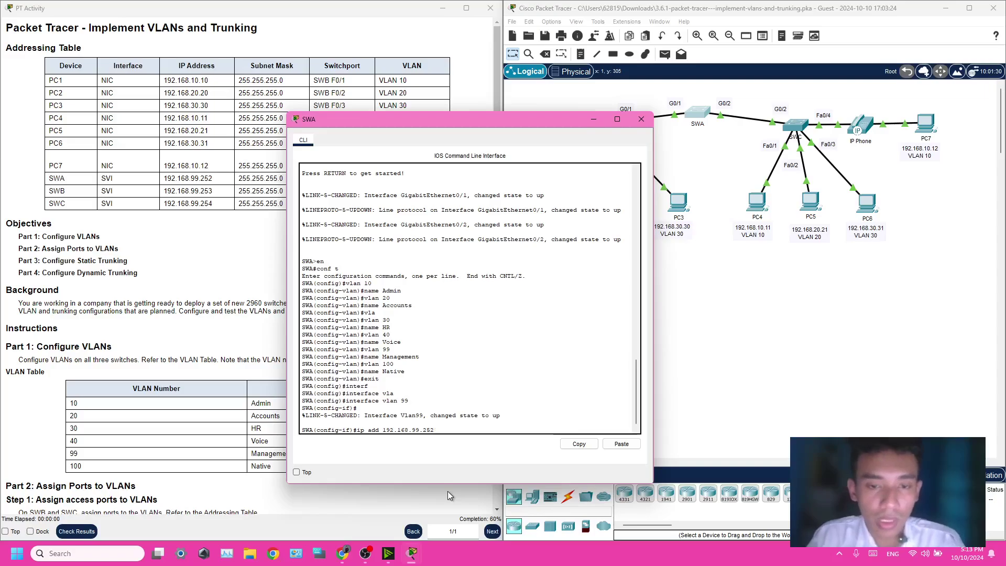
type(" 255.2")
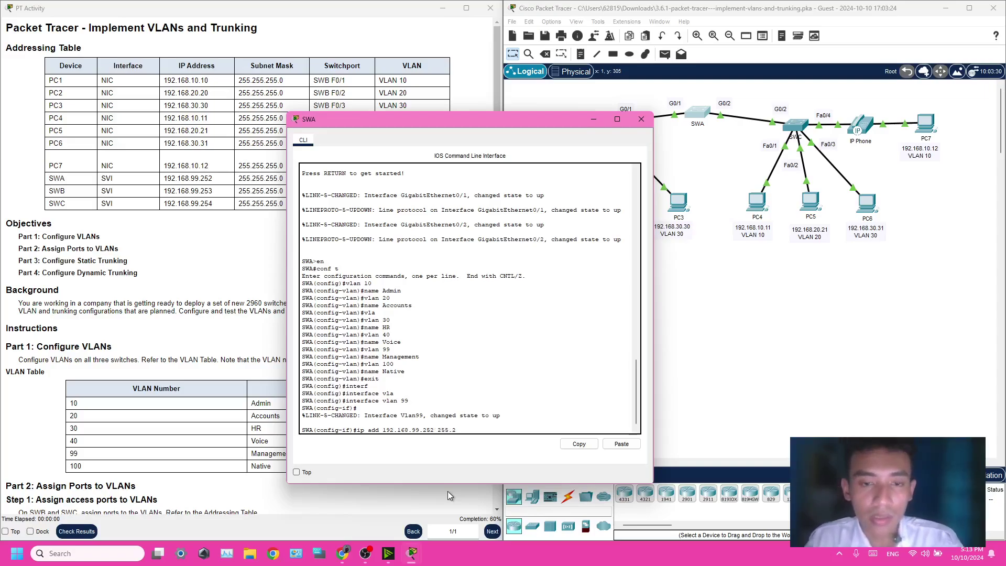
type("55.255.")
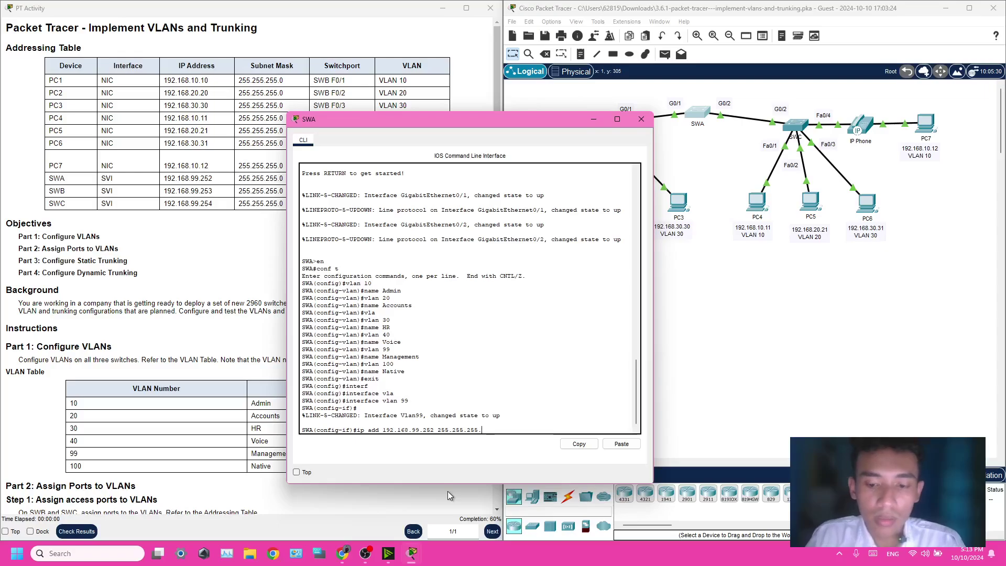
type("0")
key("Return")
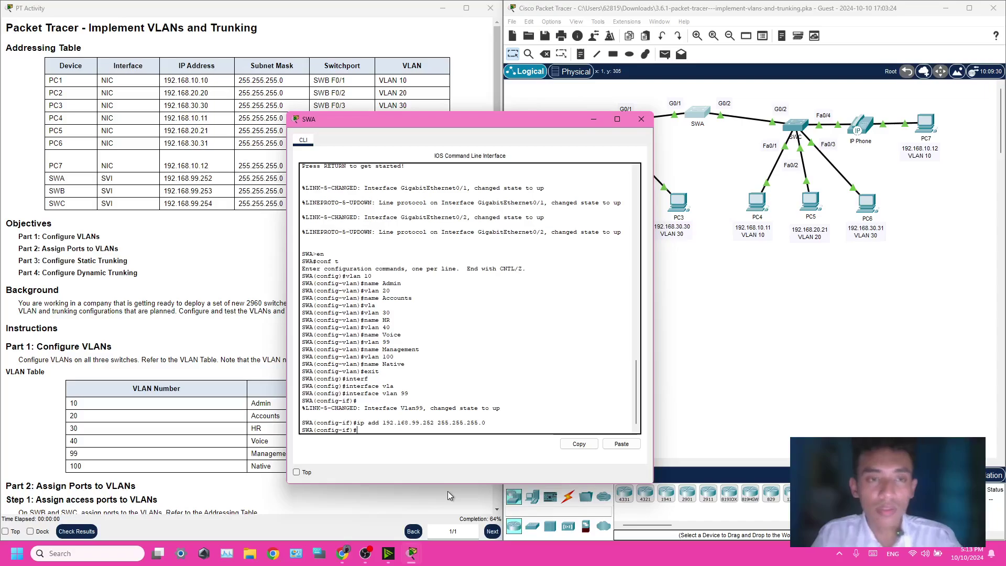
Enable SWA's VLAN 99 interface with no shutdown and put the SWA console away.
type("no")
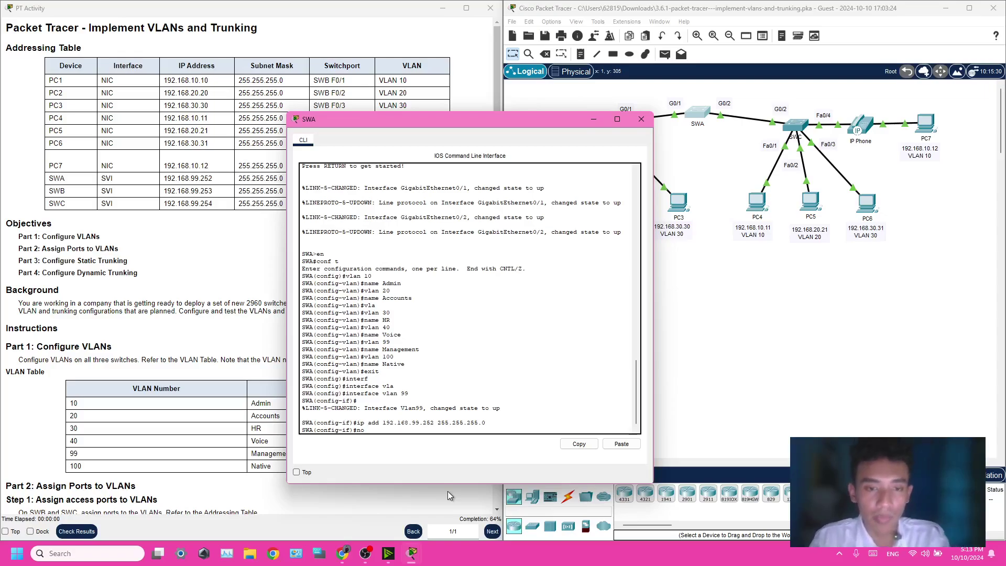
type("s")
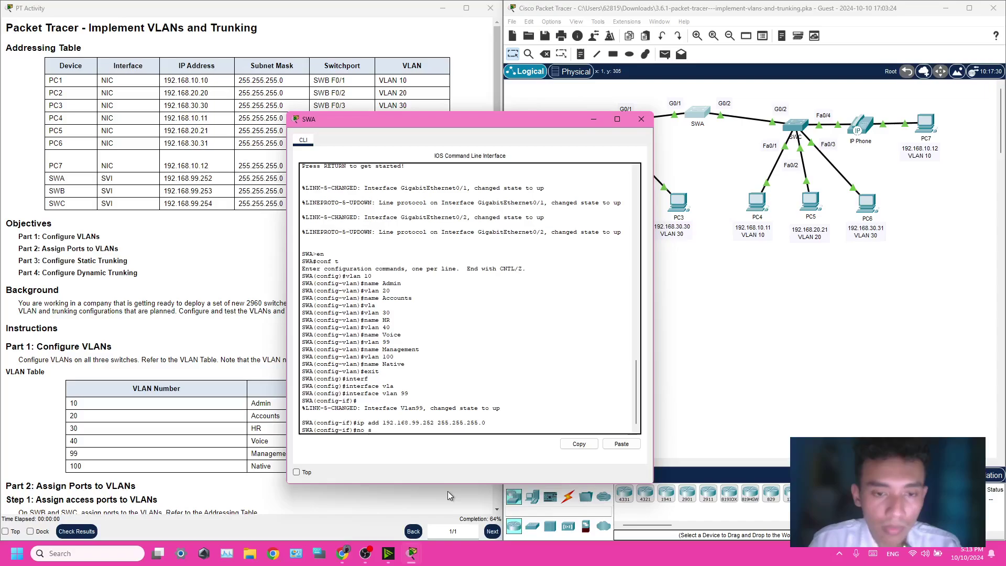
type("h")
key("Tab")
key("Return")
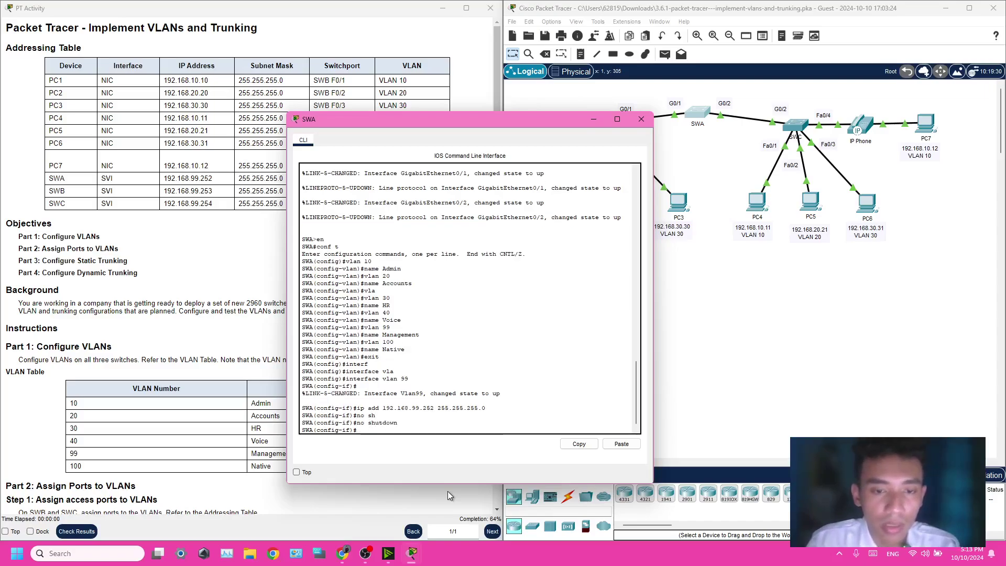
left_click(592, 119)
Open SWB's command line, return to global configuration and create the management interface VLAN 99.
left_click(610, 128)
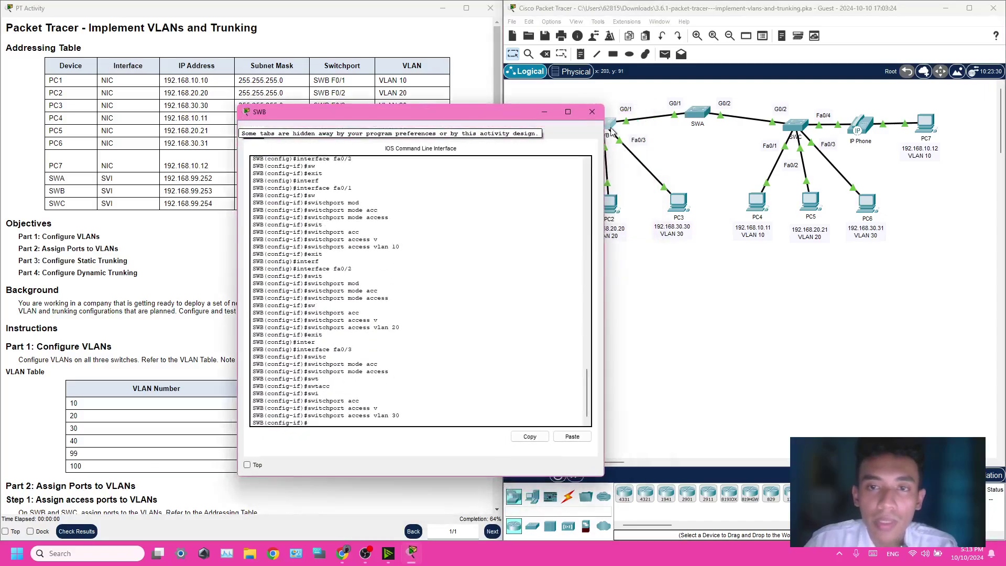
type("exit")
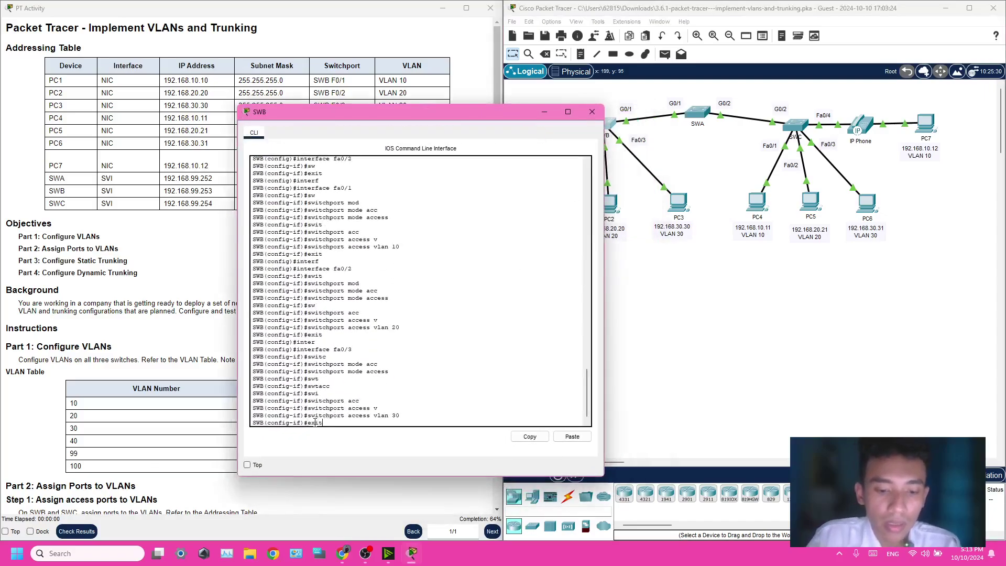
key("Return")
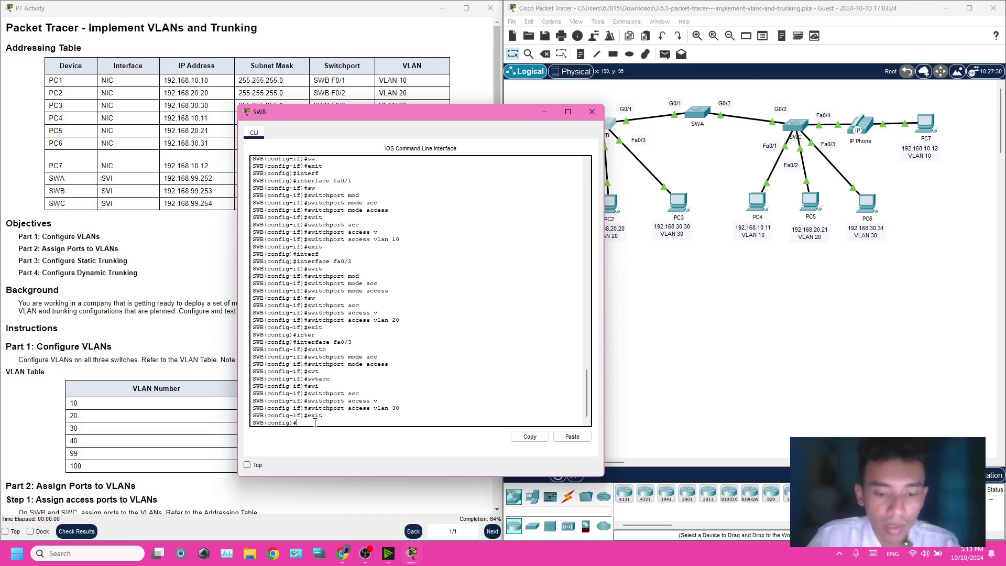
type("inter")
key("Tab")
type("v")
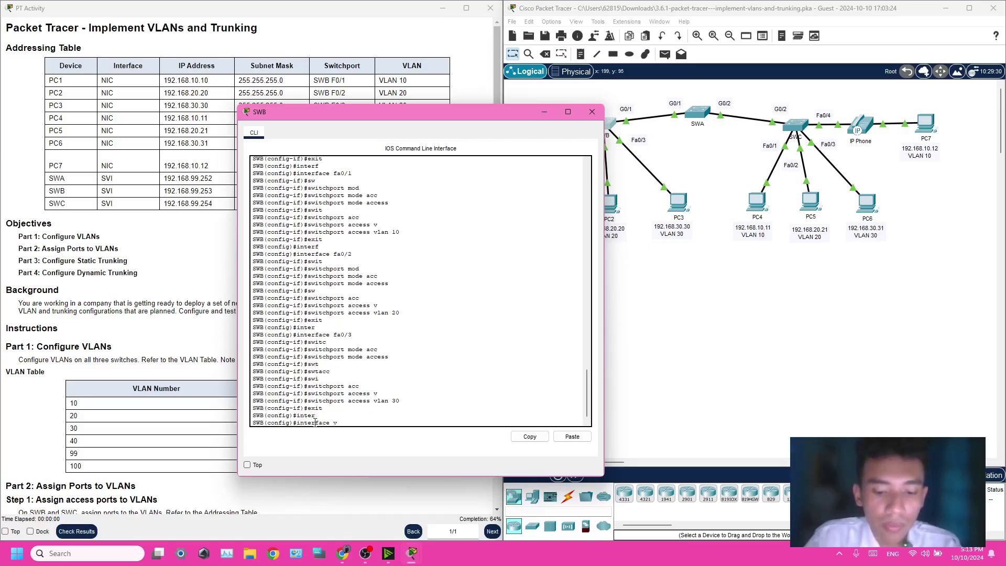
type("l")
key("Tab")
type("99")
key("Return")
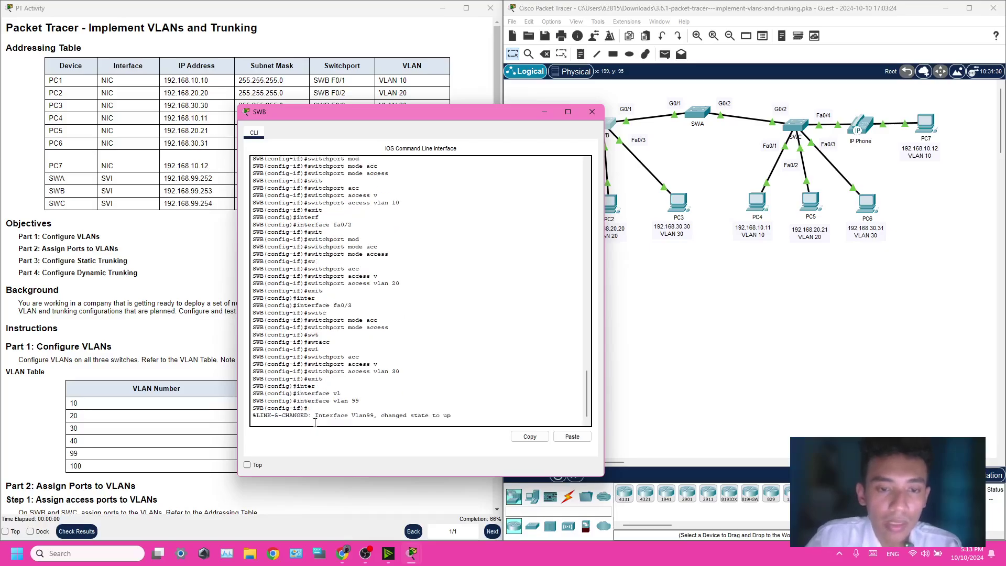
Assign IP address 192.168.99.253 with subnet mask 255.255.255.0 to SWB's VLAN 99 interface.
type("ip a")
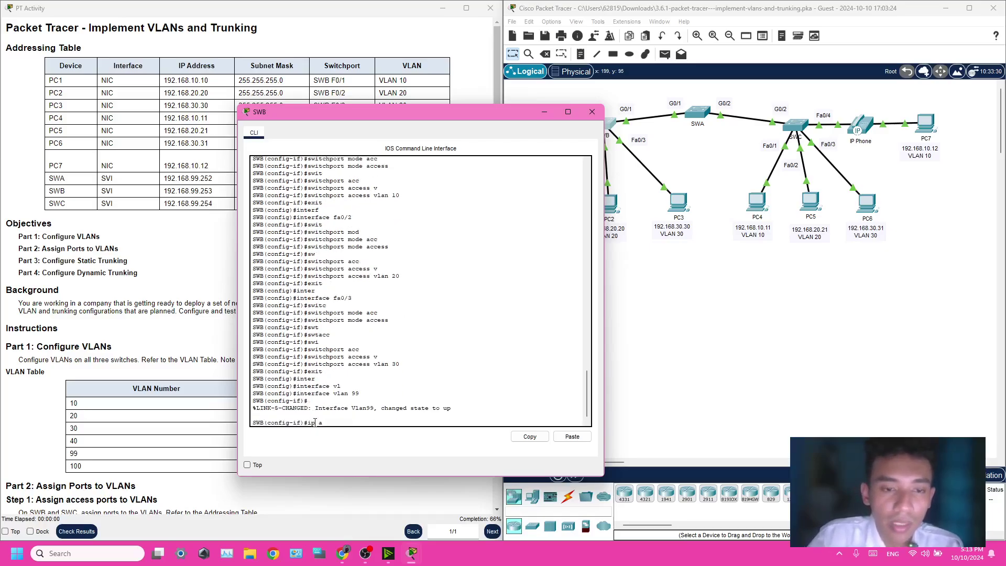
type("dd 19")
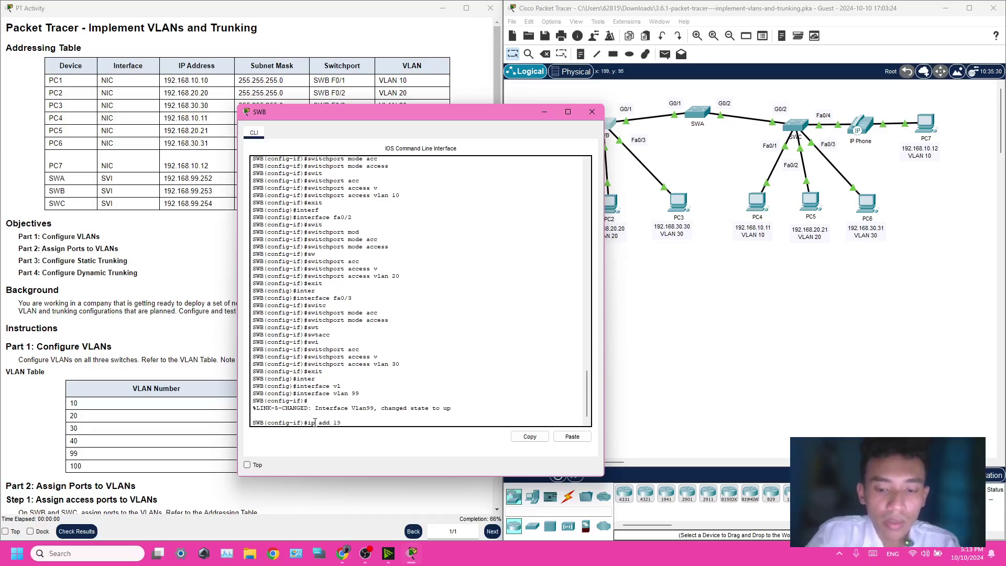
type("2.168")
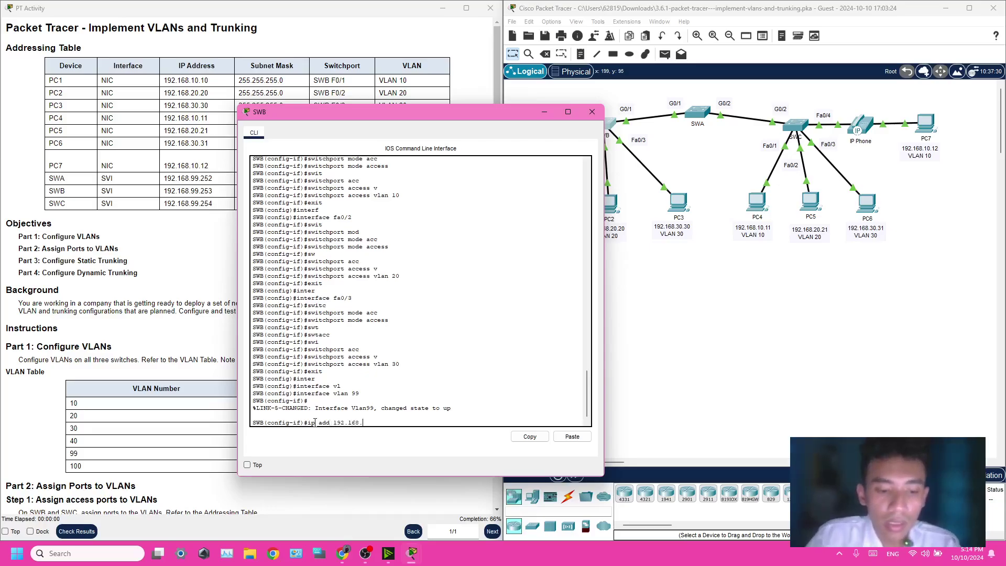
type(".99.253")
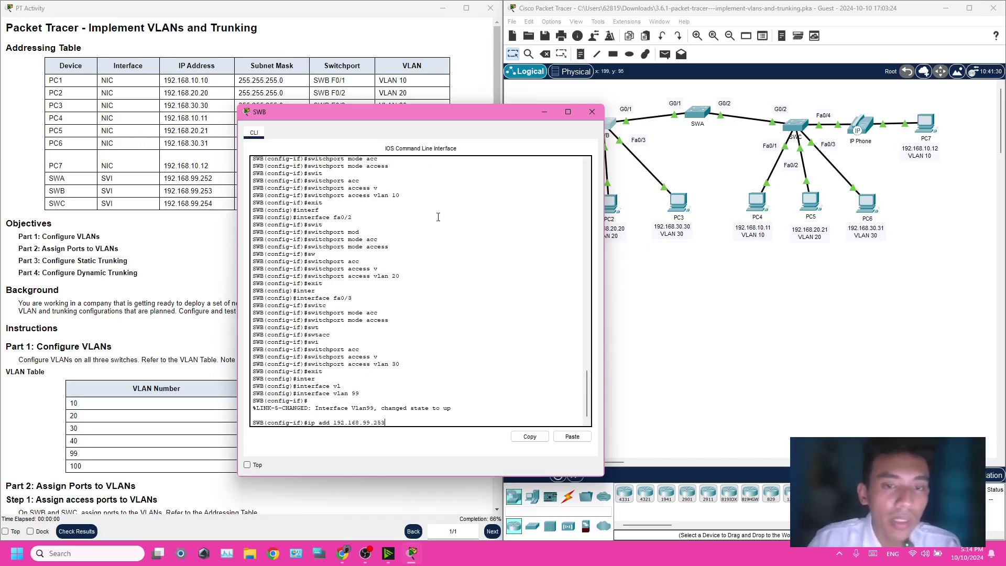
type(" 25")
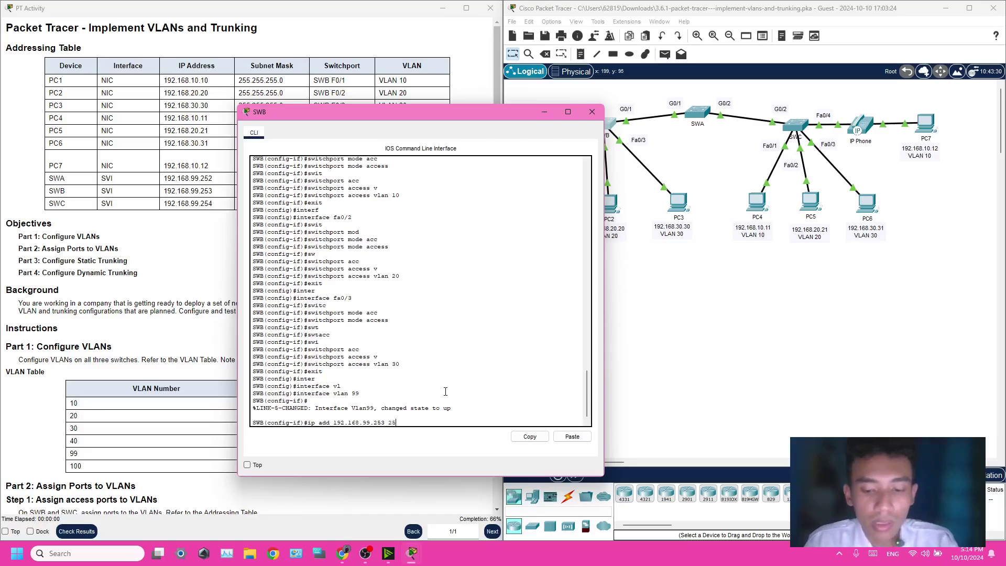
type("5.255.255.0")
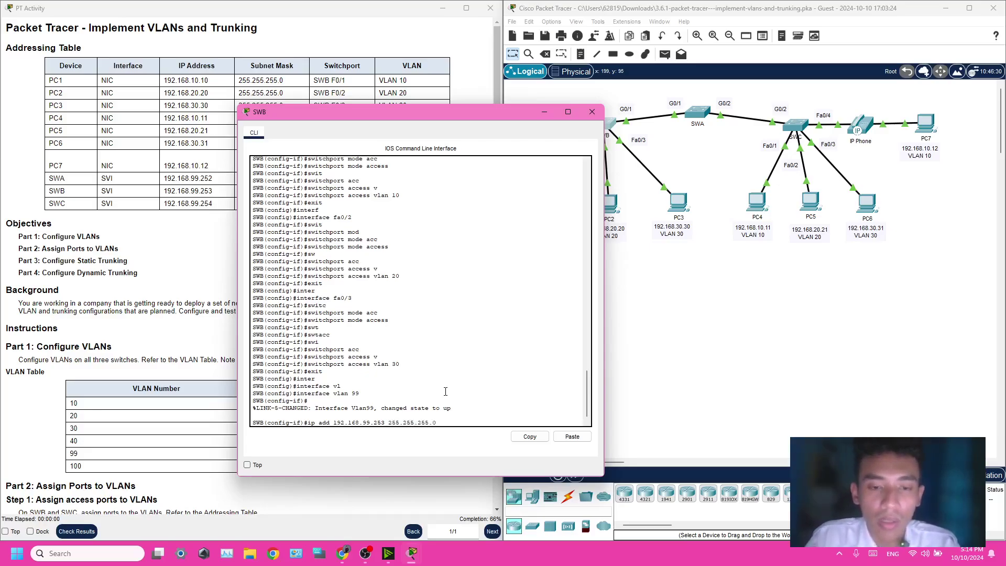
key("Return")
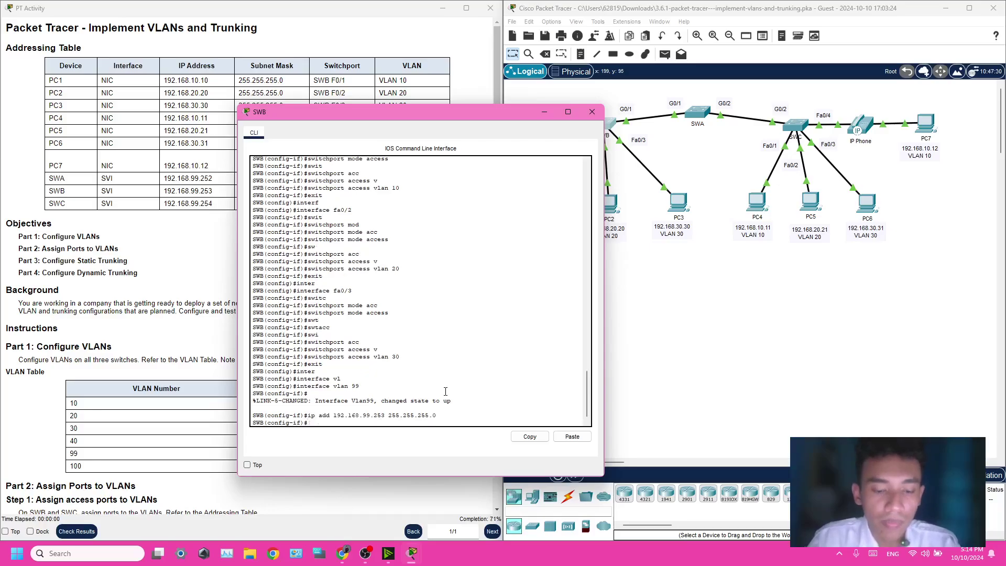
Enable SWB's VLAN 99 interface with no shutdown.
type("no")
key("Tab")
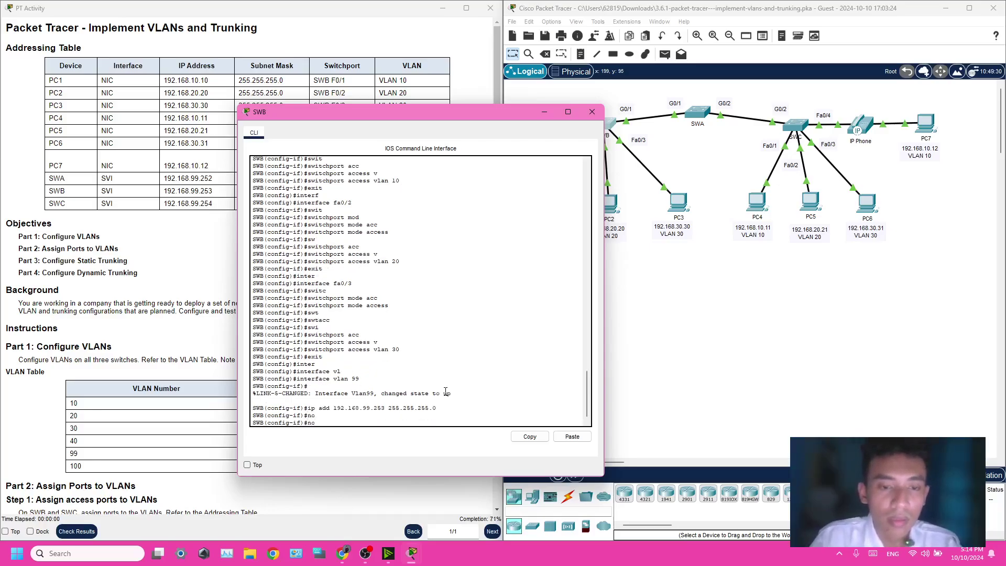
type("sh")
key("Tab")
key("Return")
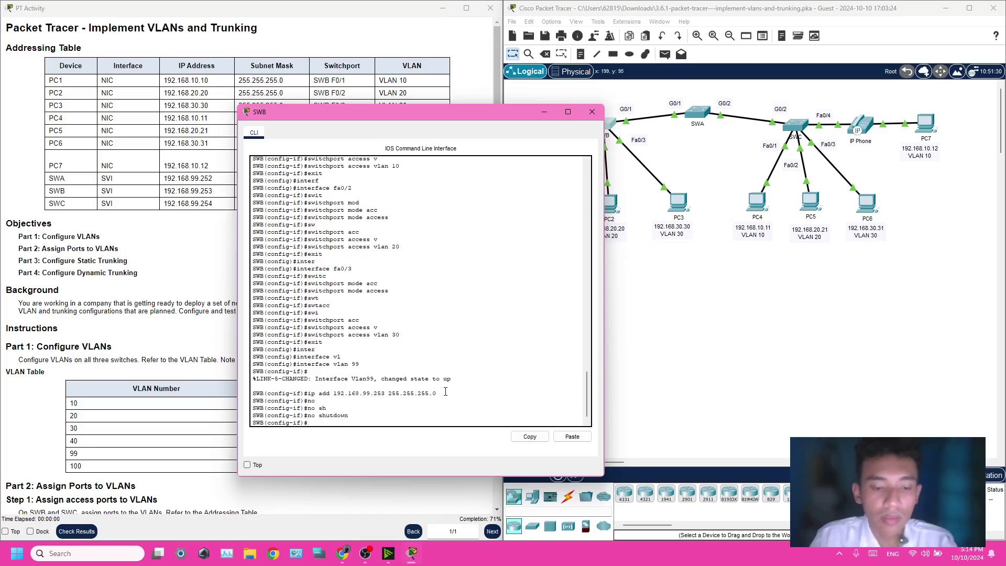
Switch to SWC's command line, return to global configuration and create the management interface VLAN 99.
key("alt+Tab")
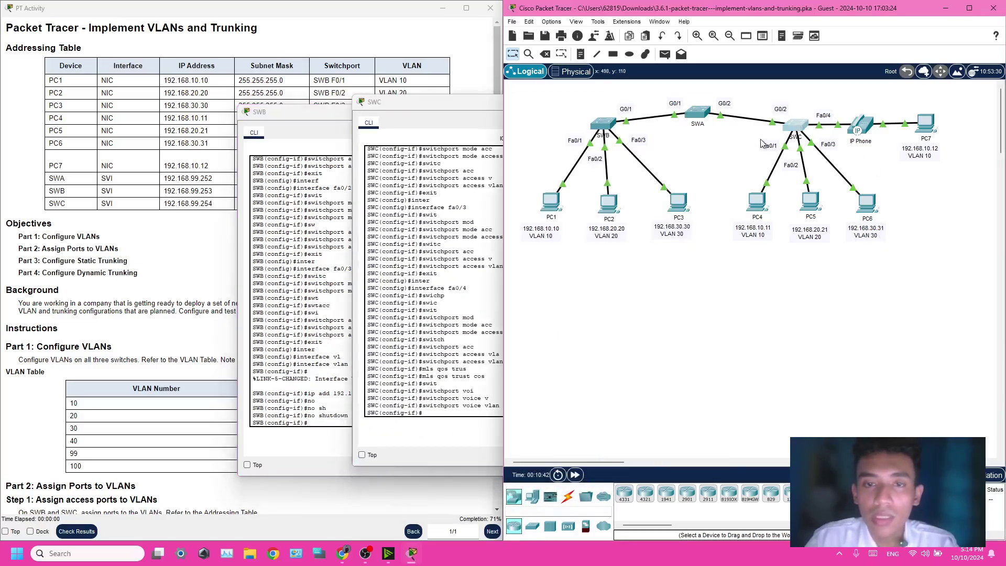
key("alt+Tab")
key("alt+Tab")
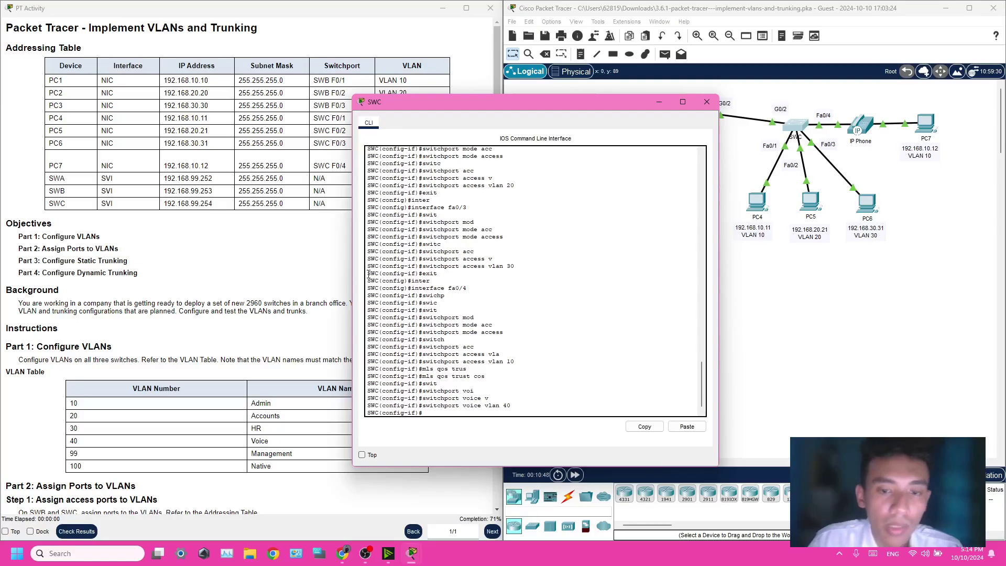
type("exit")
key("Return")
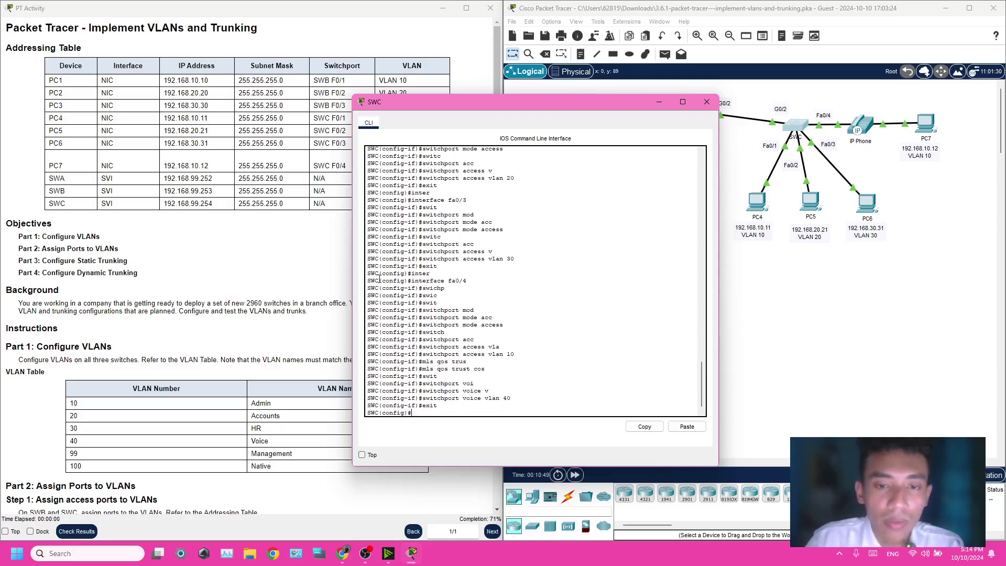
type("inter")
key("Tab")
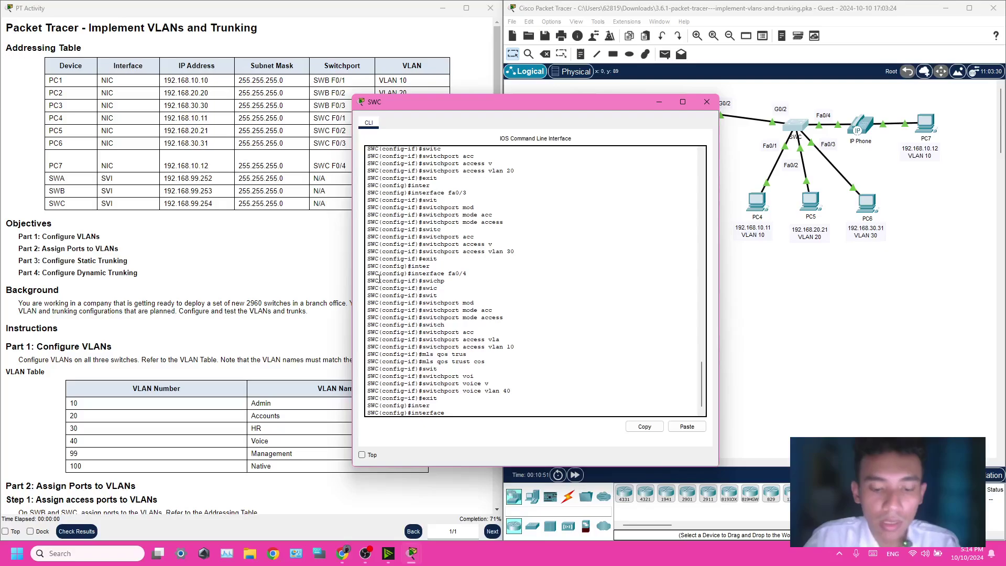
type("v")
key("Tab")
type("99")
key("Return")
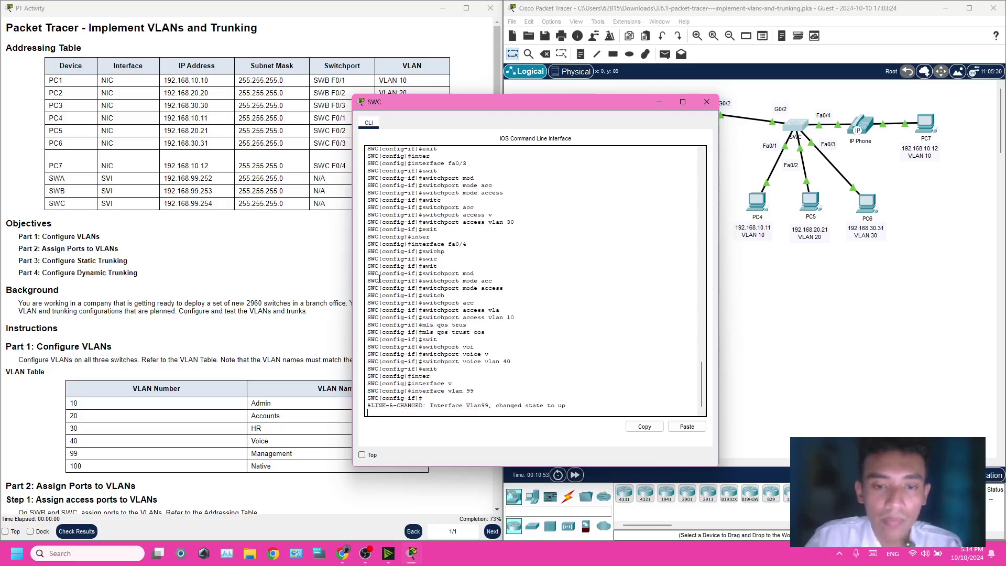
Assign IP address 192.168.99.254 with subnet mask 255.255.255.0 to SWC's VLAN 99 interface.
key("Return")
type("ip add")
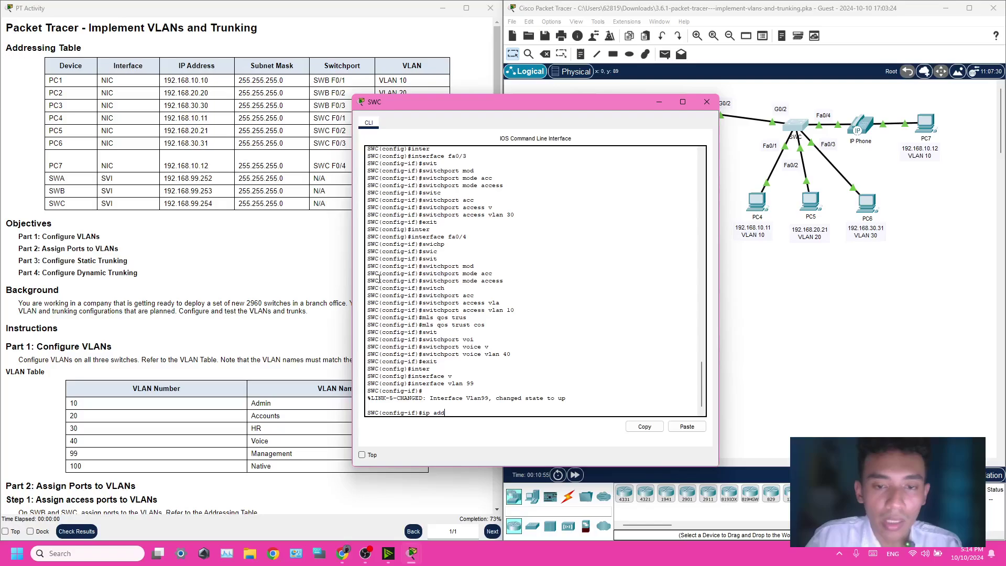
type(" 192.1")
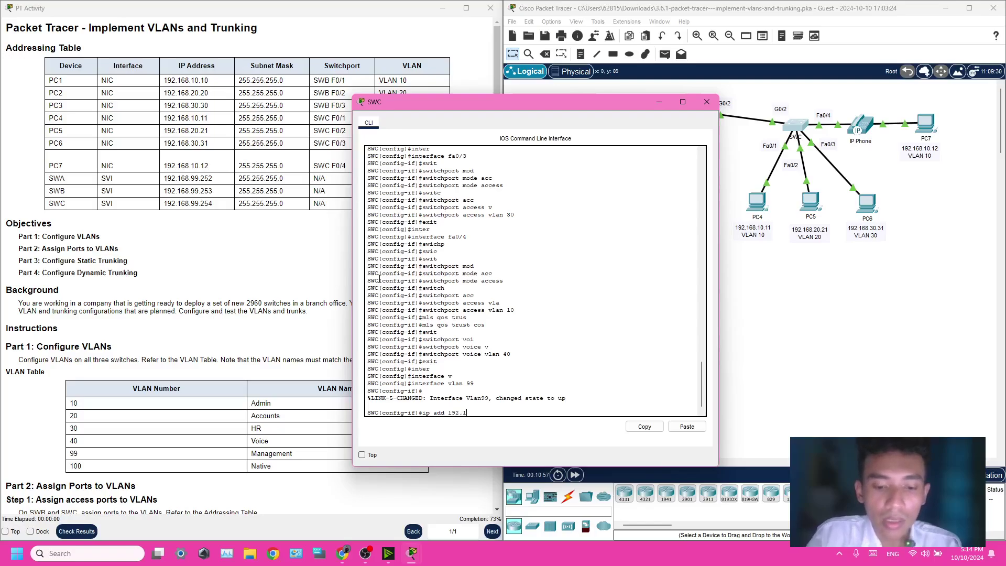
type("68.")
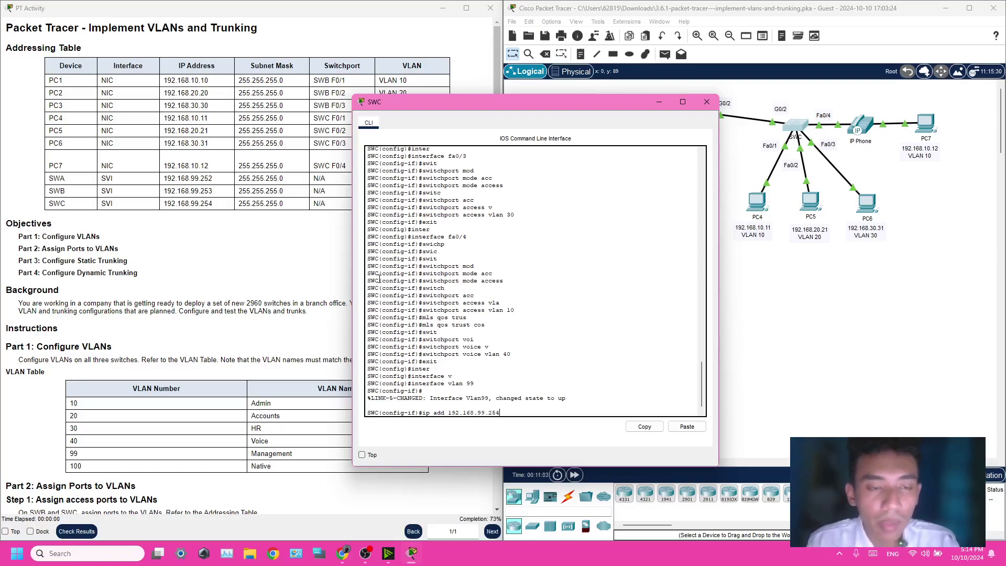
type("99.254")
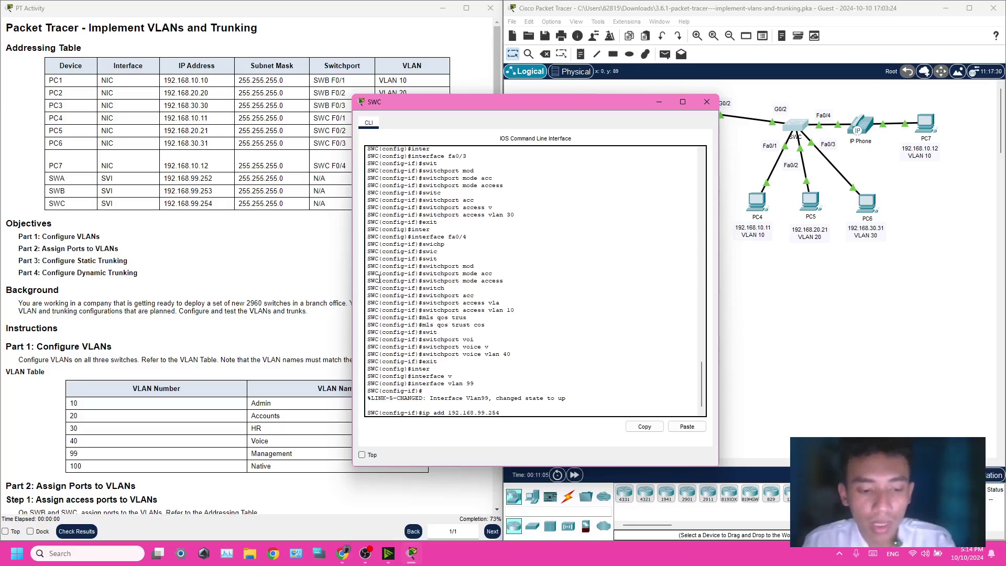
type(" 255.255.25")
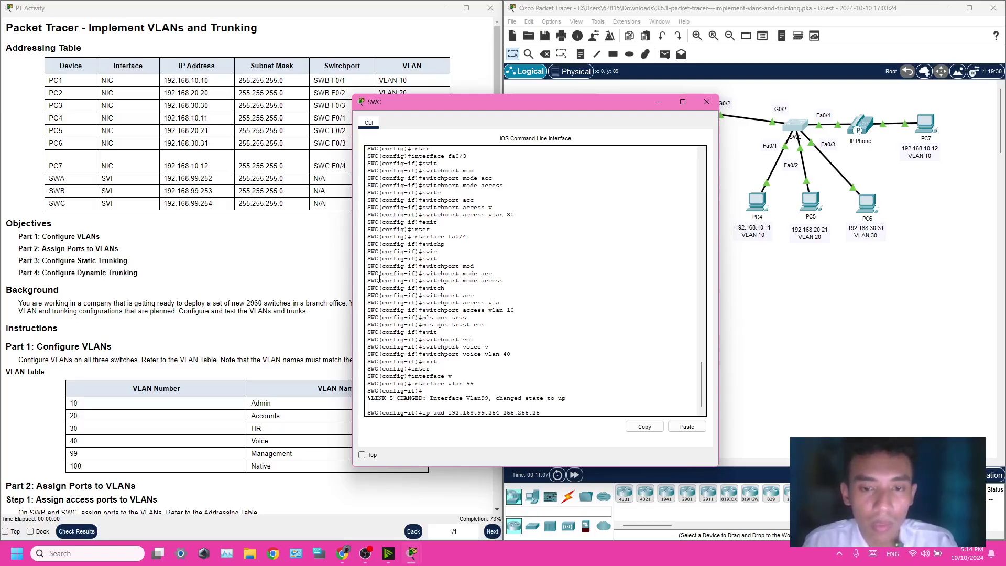
type("5.0")
key("Return")
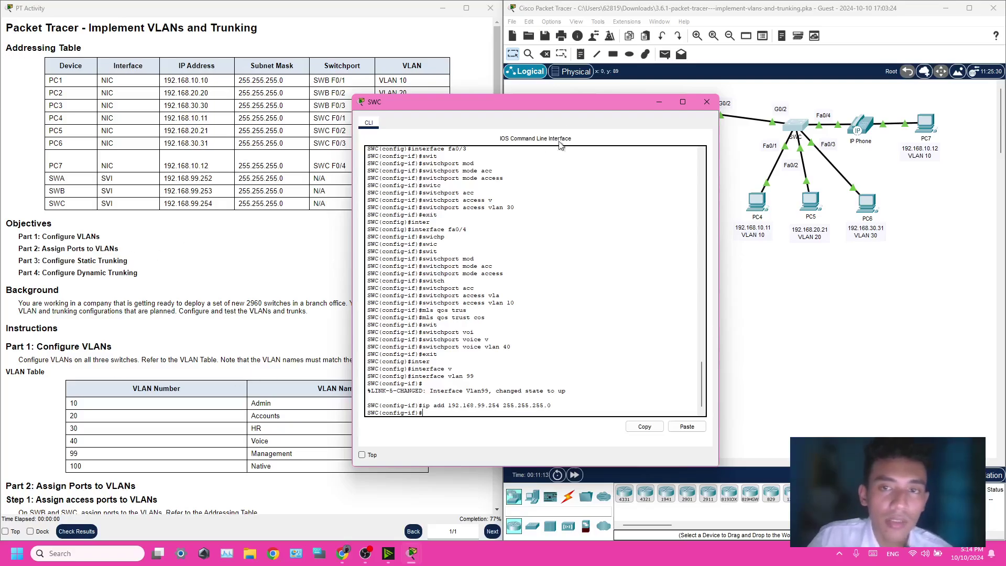
Exit all configuration modes on SWC, log out of the console and start a new session at the user prompt.
left_click_drag(572, 109, 675, 103)
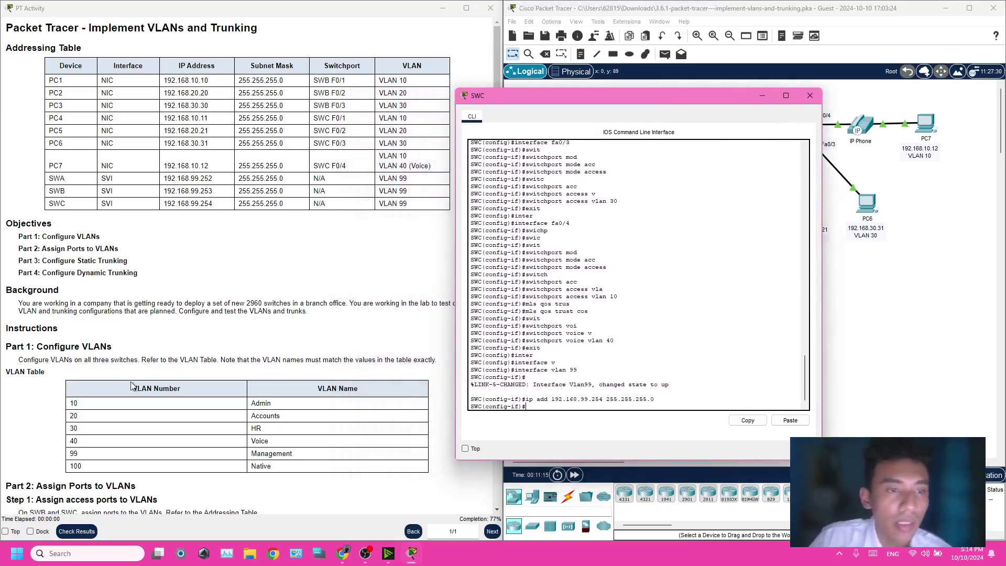
scroll(213, 409, "down", 3)
scroll(77, 330, "down", 2)
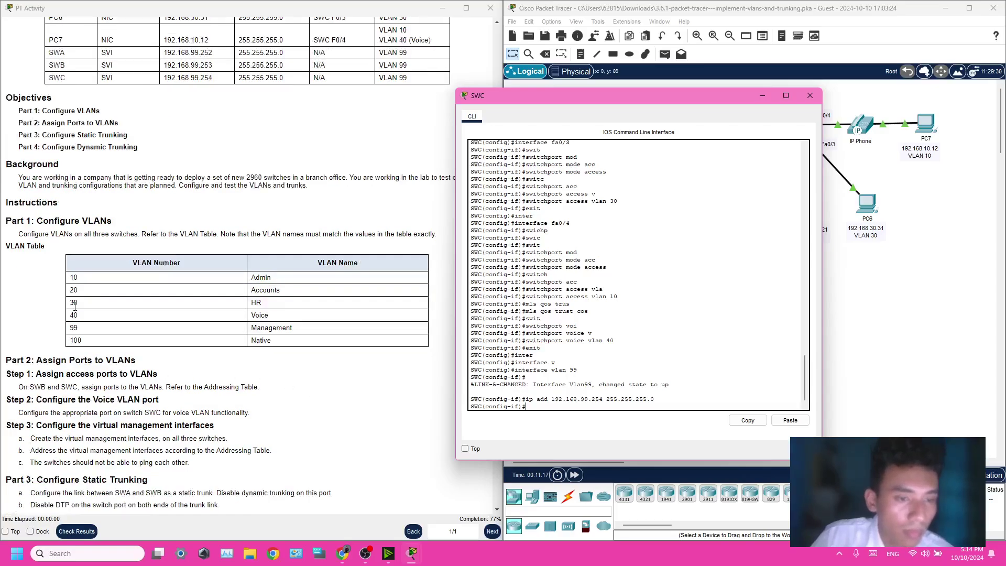
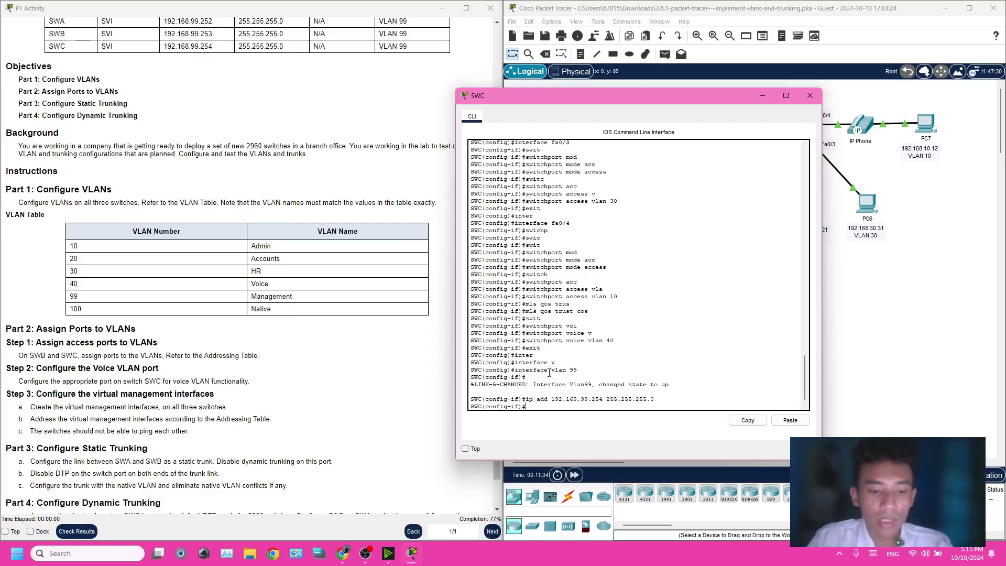
type("ex")
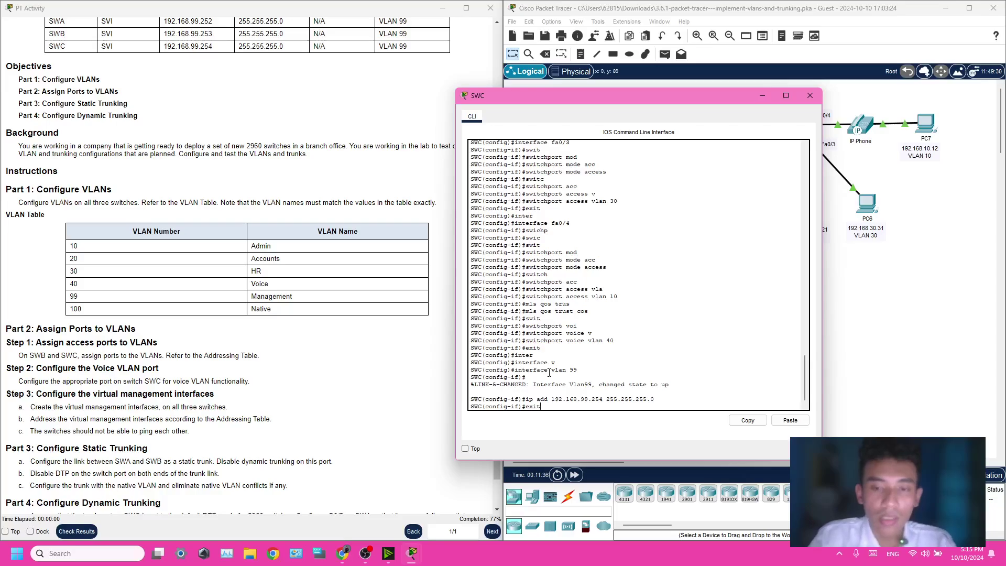
type("it")
key("Return")
type("e")
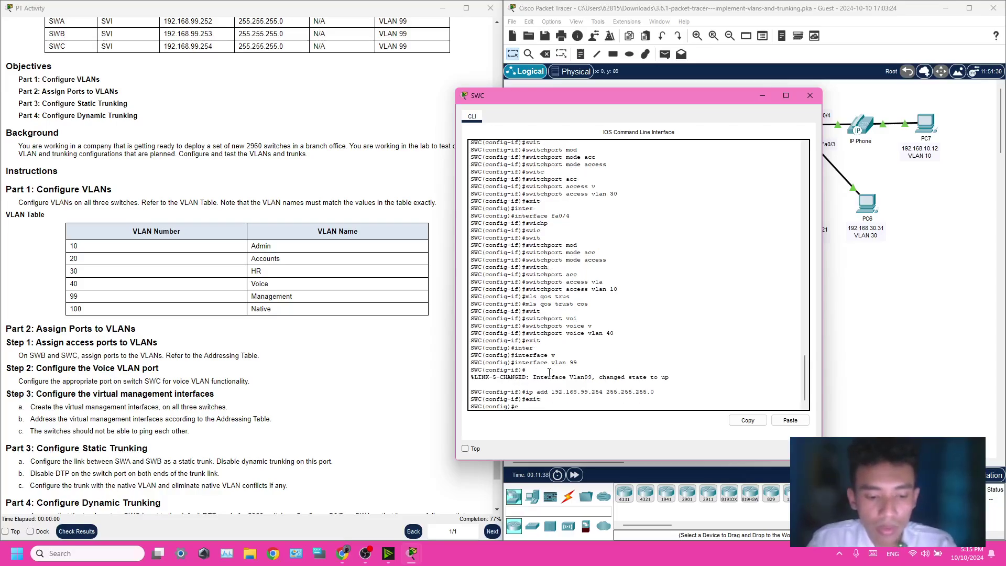
type("xit")
key("Return")
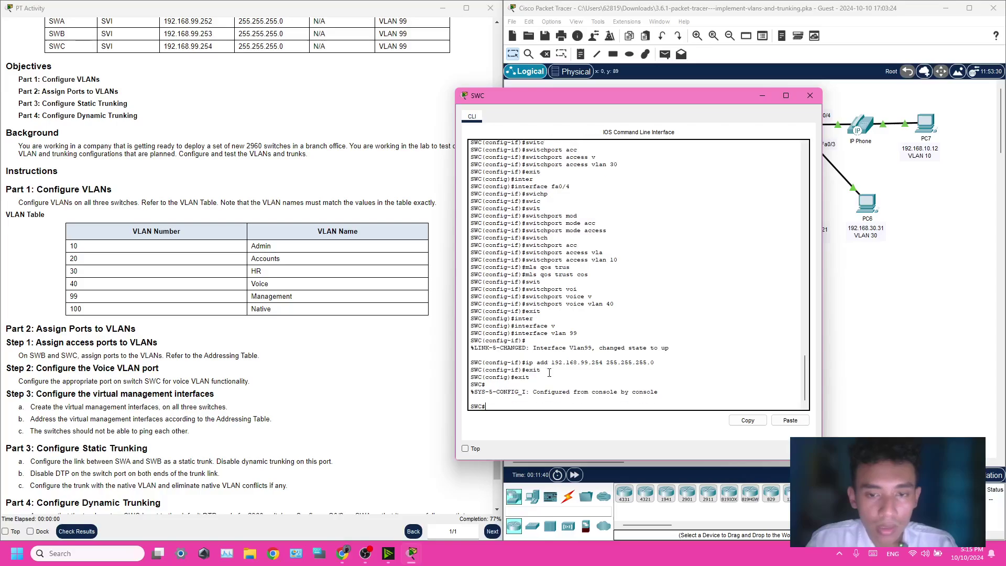
type("exi")
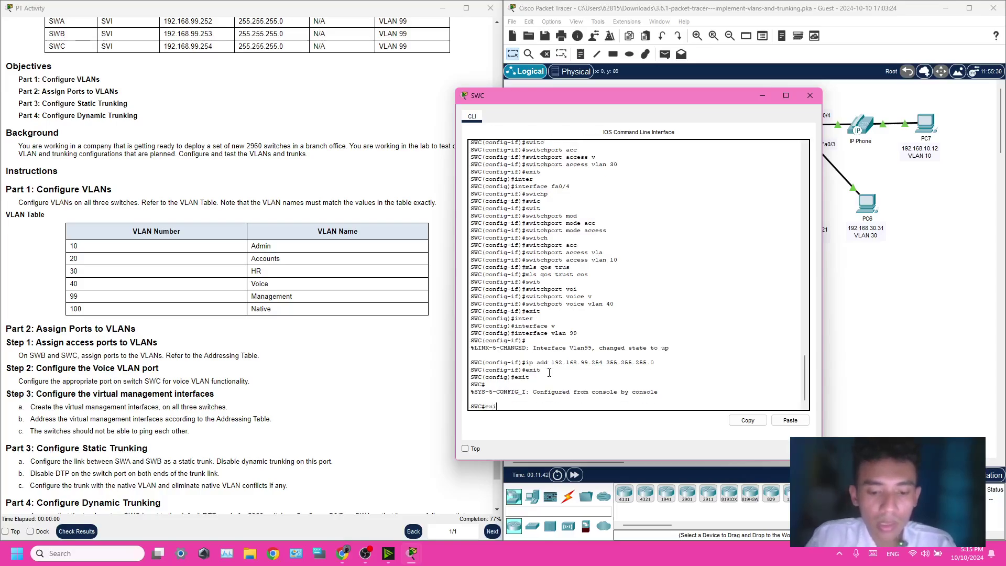
type("t")
key("Return")
key("Return")
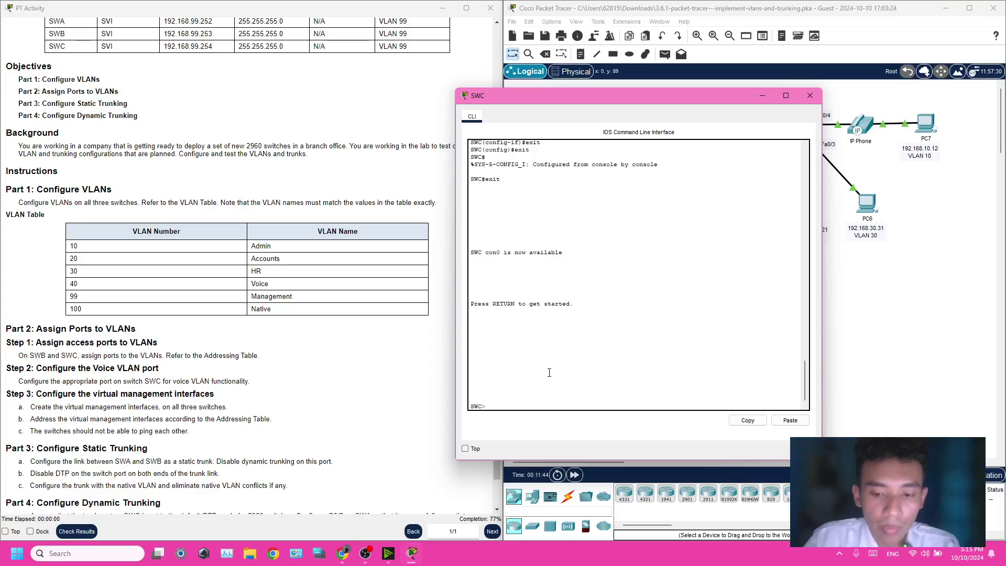
Test connectivity from SWC to SWA's management interface by pinging 192.168.99.252.
type("ping")
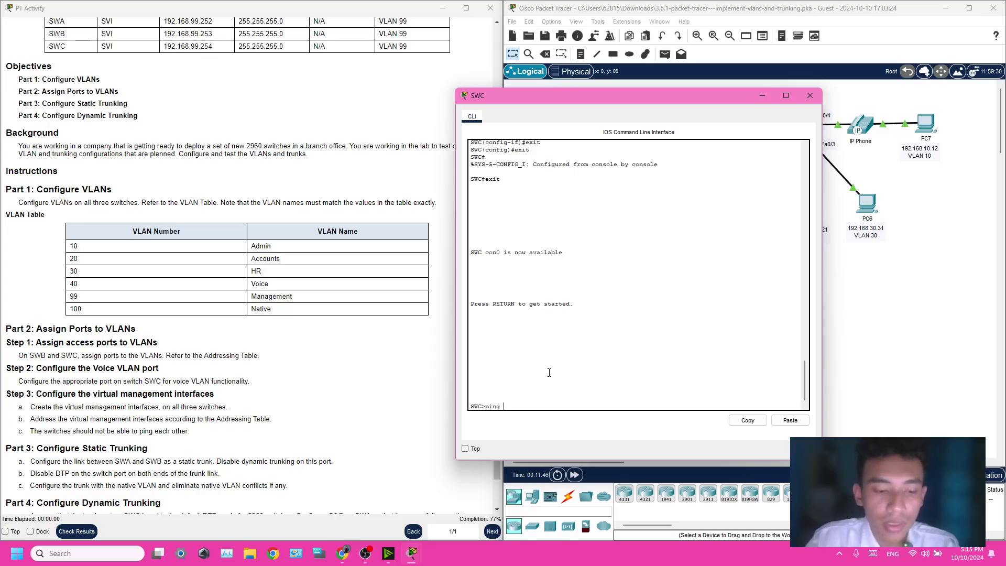
type(" 192.168.99.252")
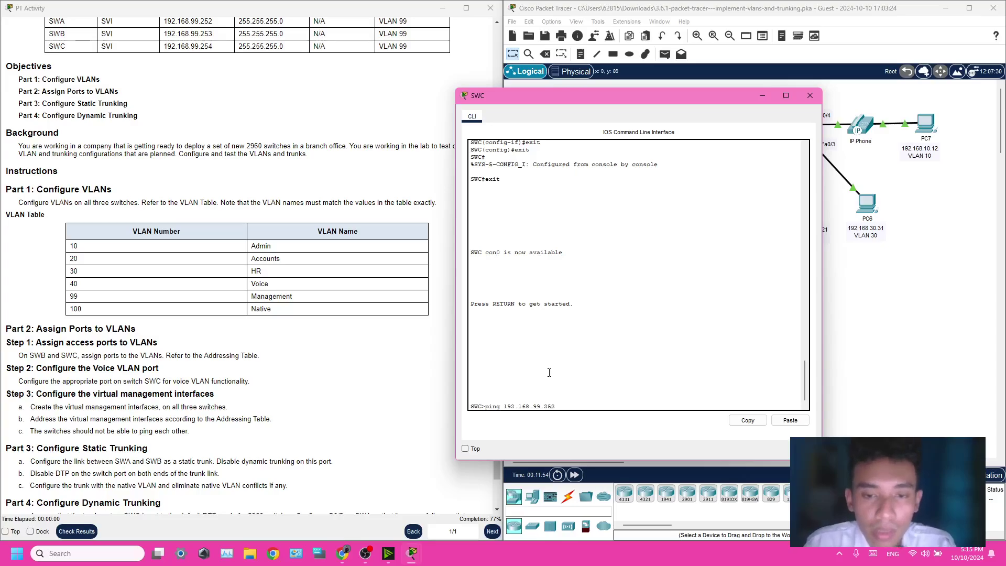
key("Return")
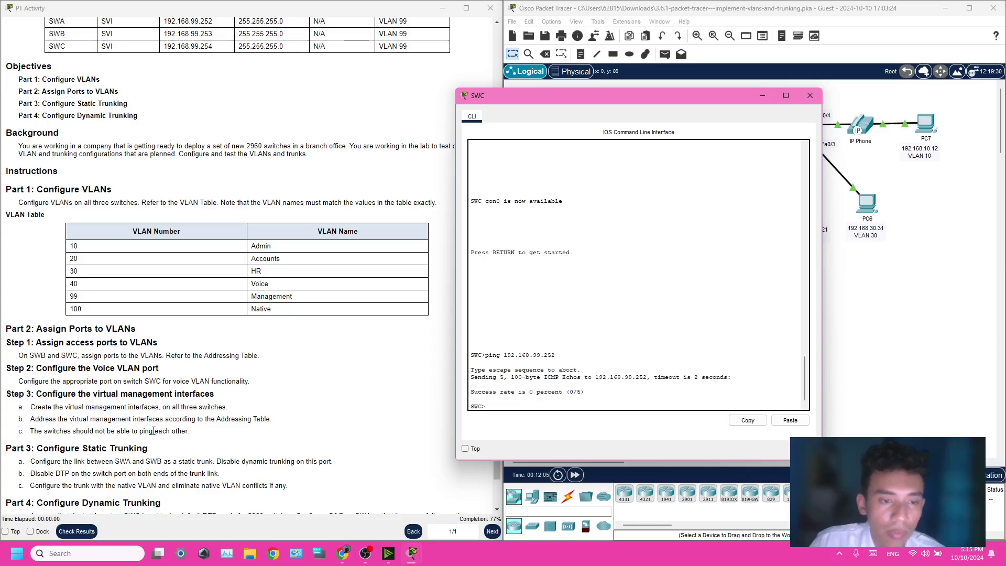
Enter privileged EXEC mode on SWC.
left_click(674, 355)
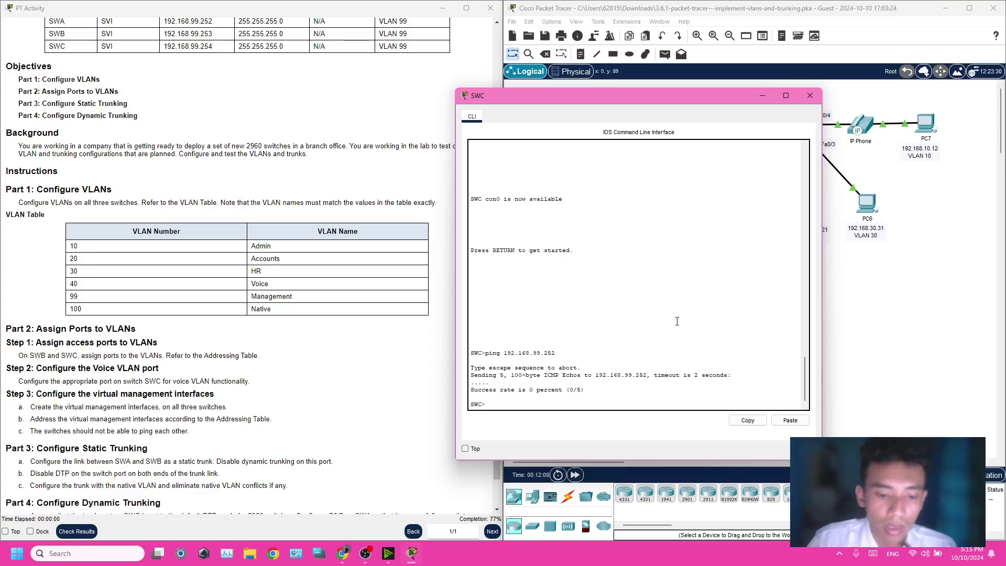
type("en")
key("Return")
Switch from SWC to SWA's command line and leave its VLAN 99 interface configuration mode.
scroll(244, 434, "down", 1)
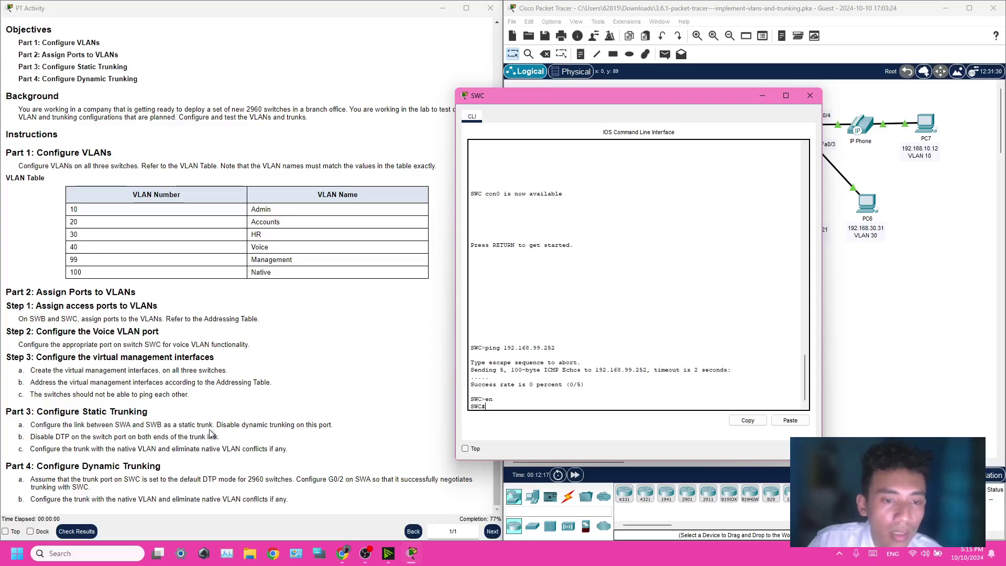
left_click(762, 100)
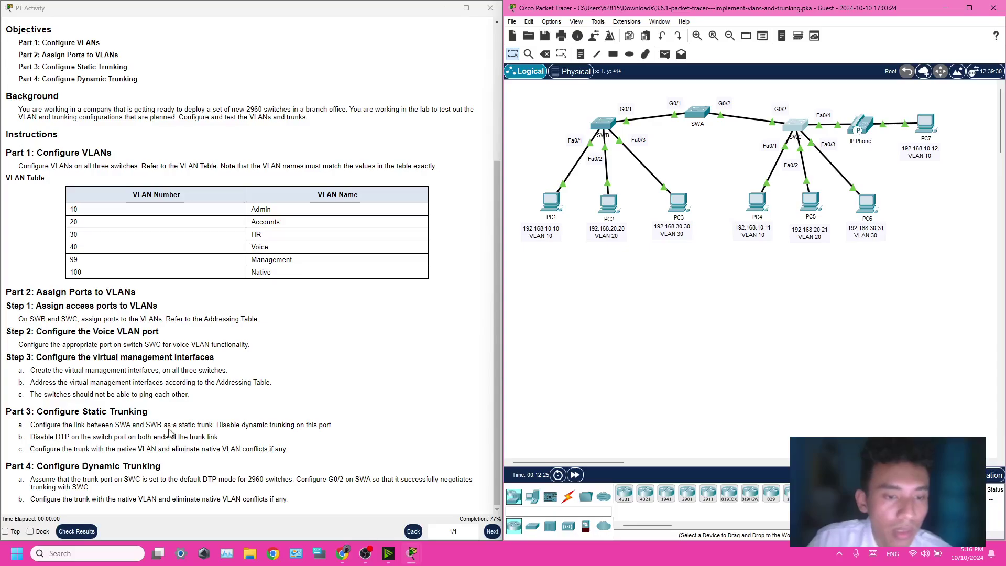
left_click(697, 112)
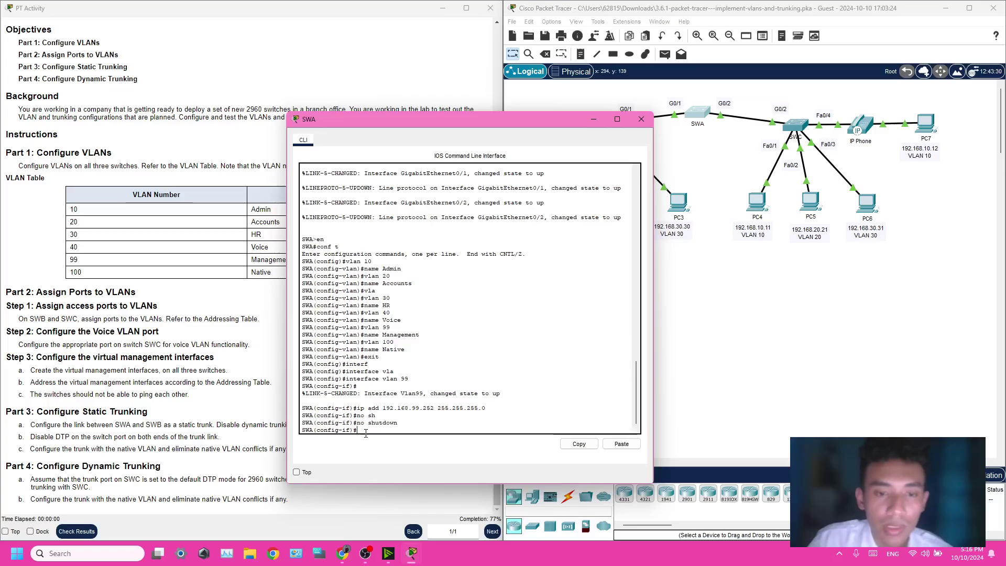
type("e")
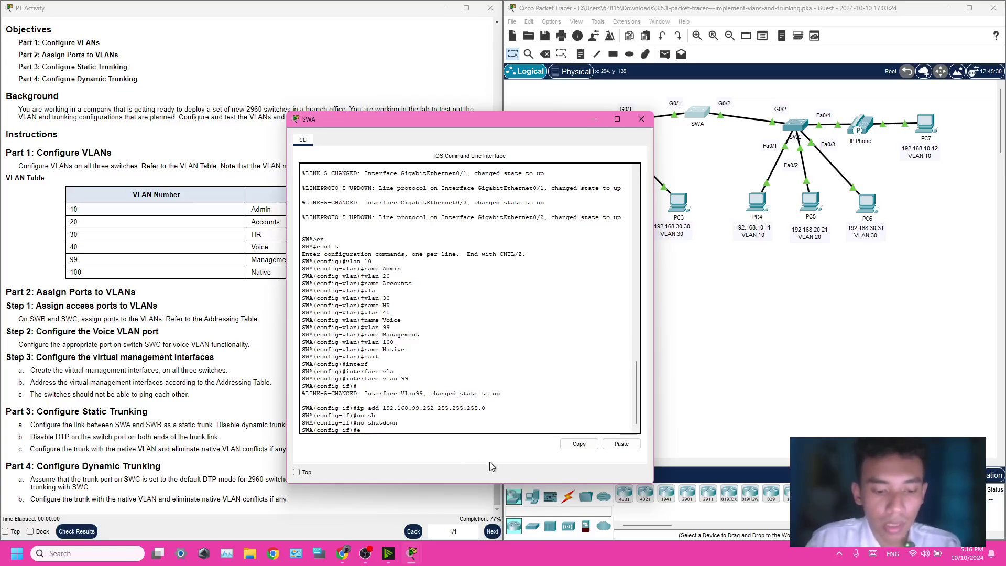
type("xit")
key("Return")
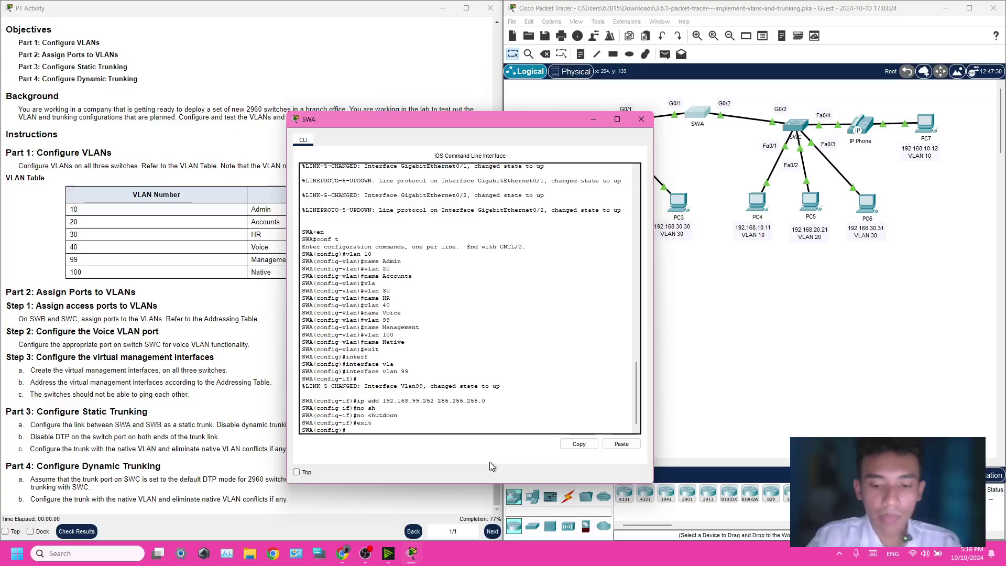
Enter interface range configuration for ports g0/1-2 on SWA.
type("inter")
key("Tab")
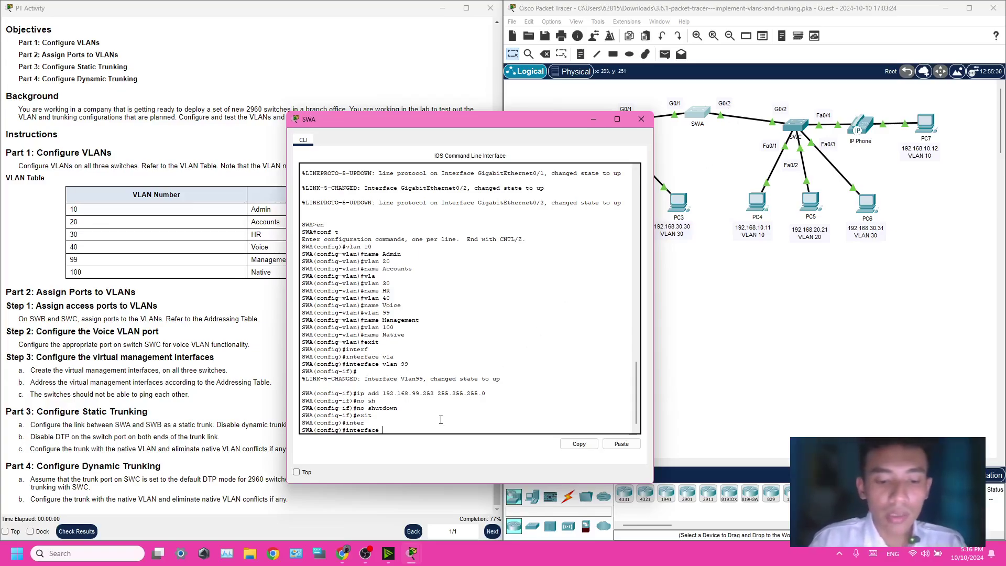
type("ra")
key("Tab")
type("g")
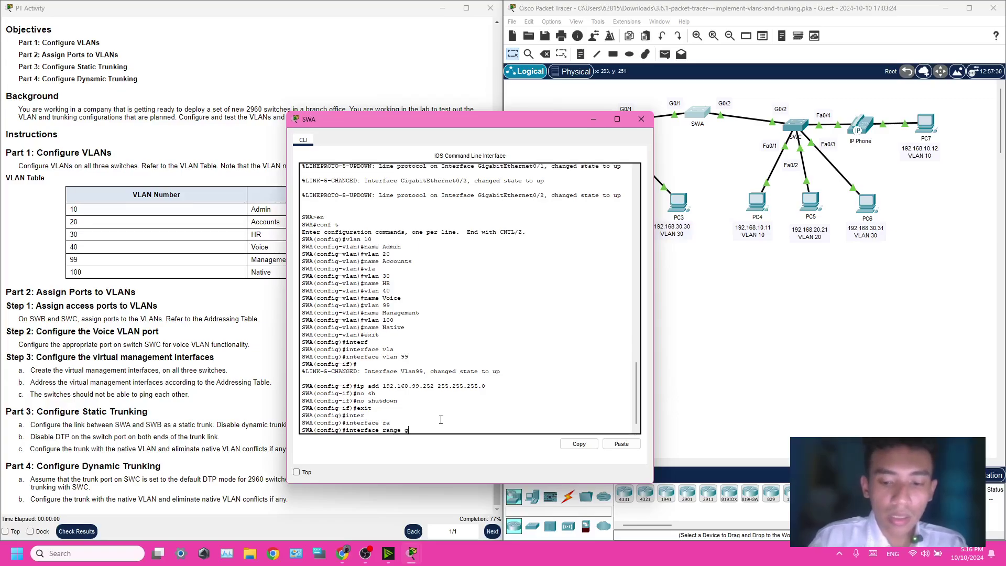
type("0/1")
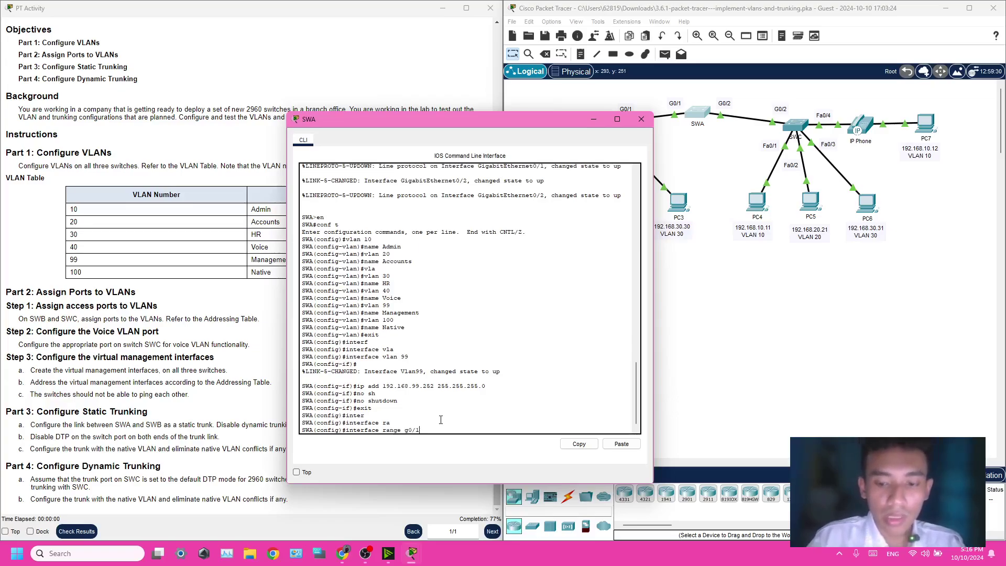
type("-2")
key("Return")
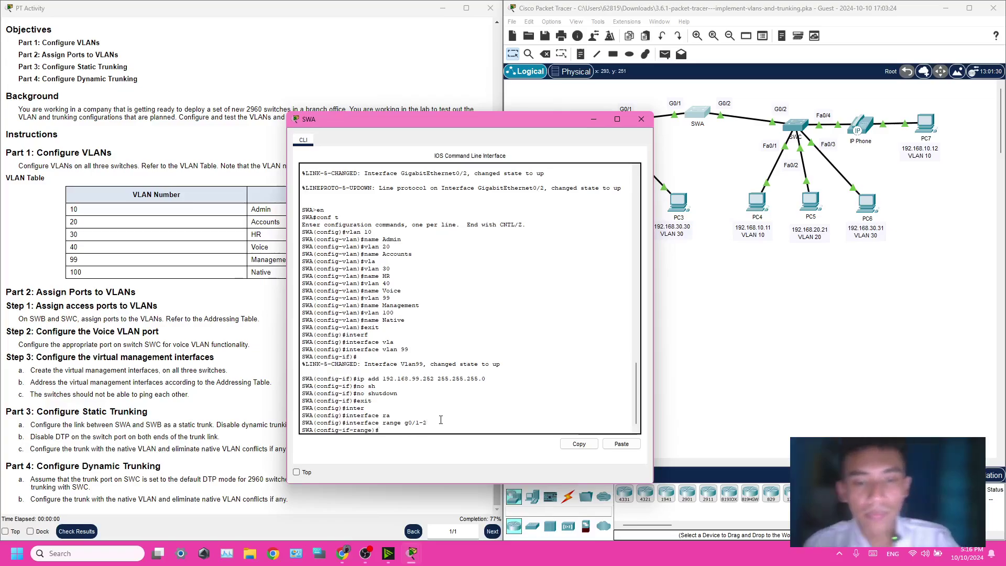
Set SWA's g0/1-2 port range to static trunking with the switchport mode trunk command.
type("swit")
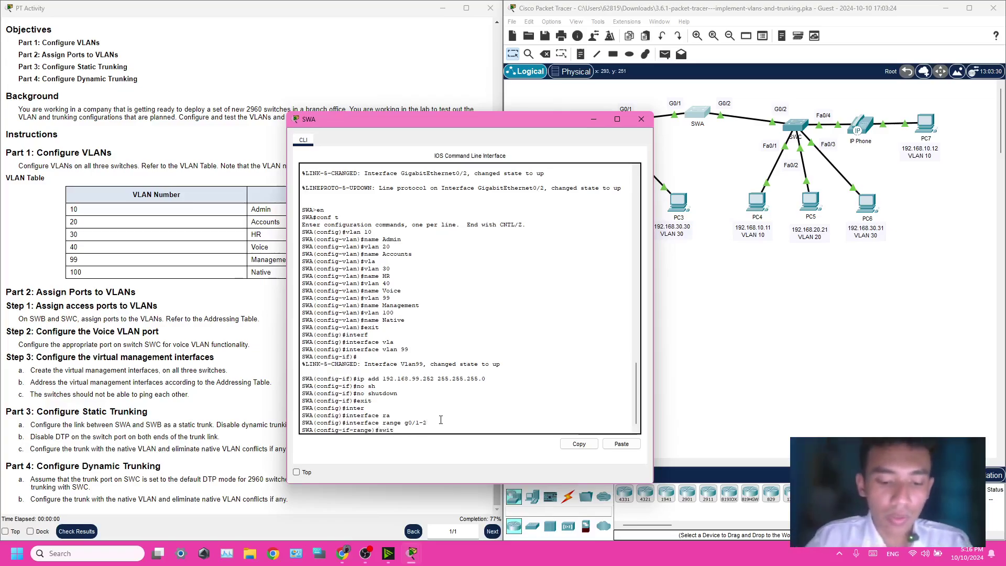
type("c")
key("Tab")
type("mode")
key("Tab")
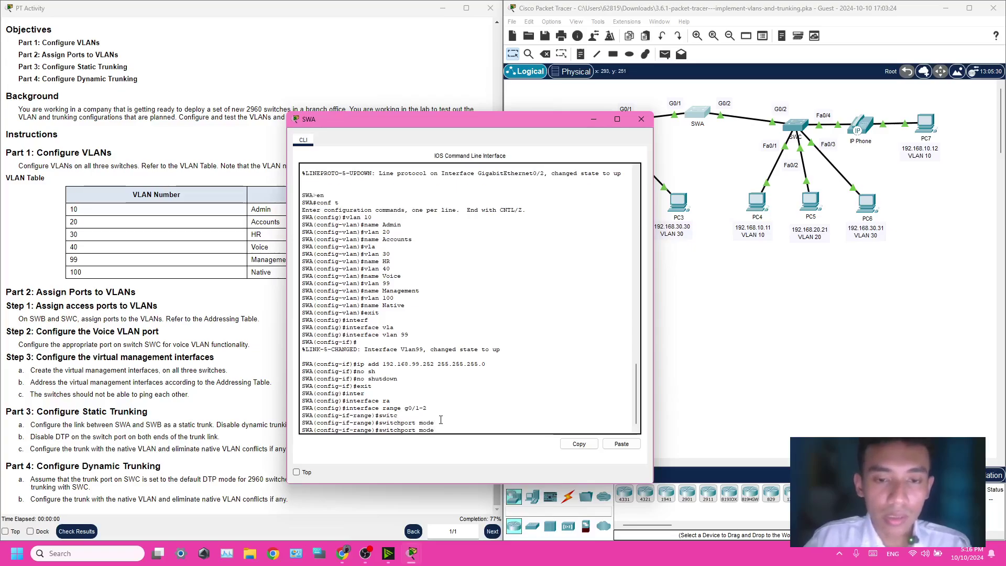
type("trun")
key("Tab")
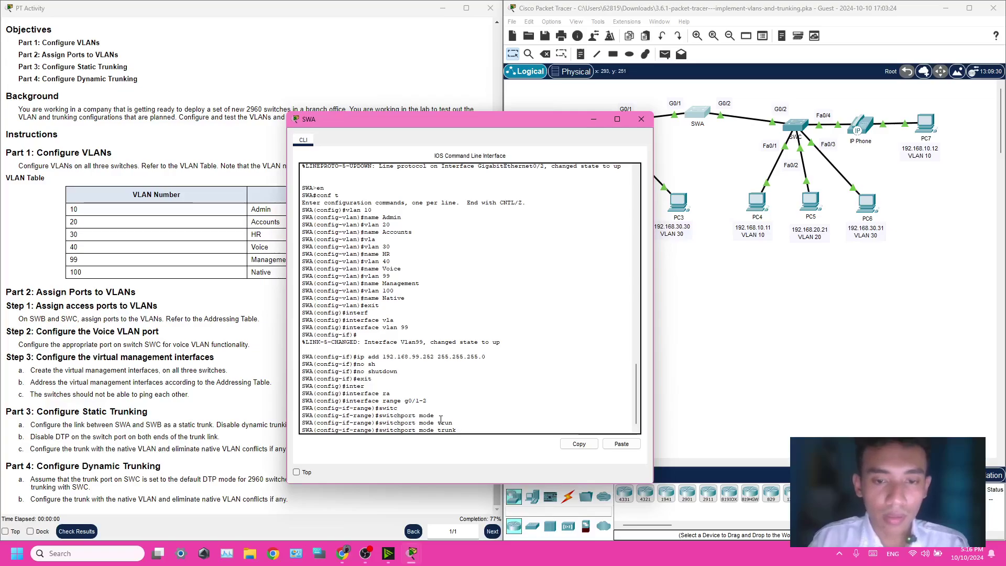
key("Return")
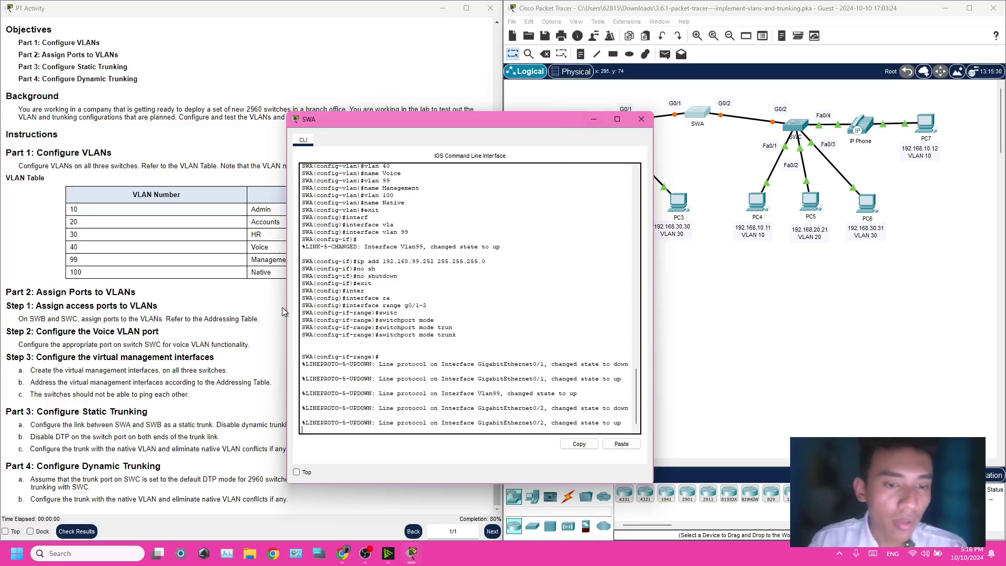
Put SWA's window away, open SWB's command line and return it to global configuration mode.
left_click_drag(526, 121, 746, 196)
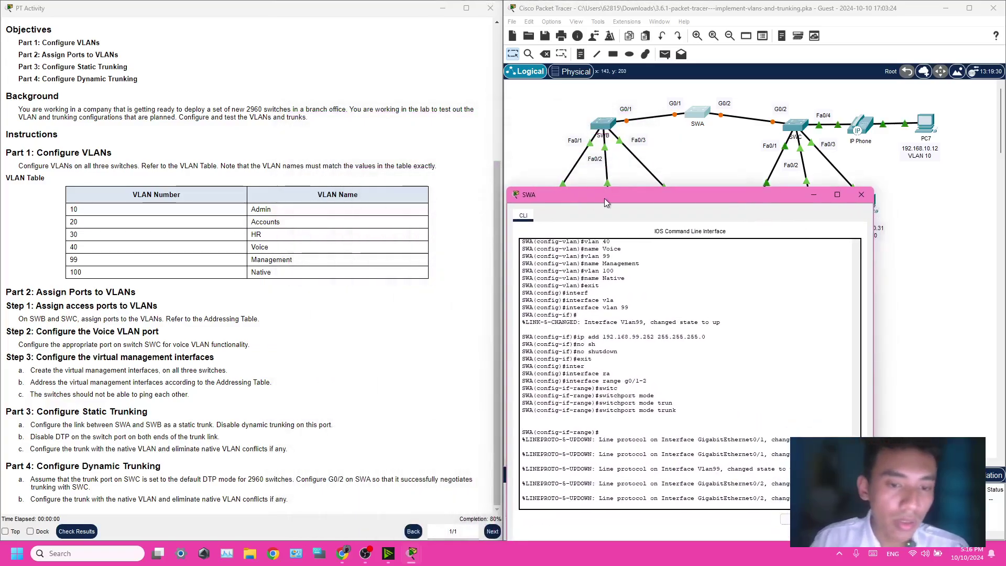
left_click(808, 196)
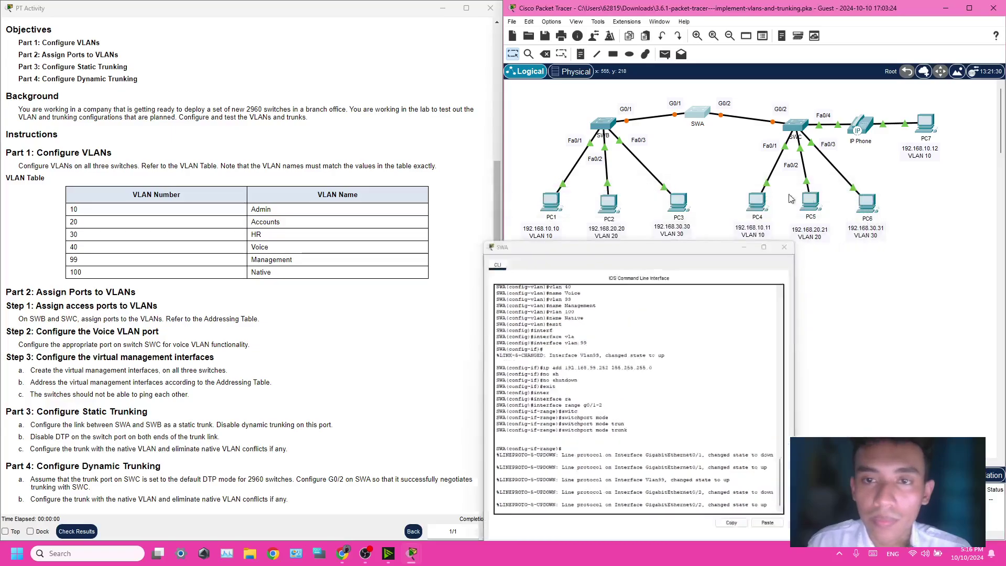
left_click(608, 128)
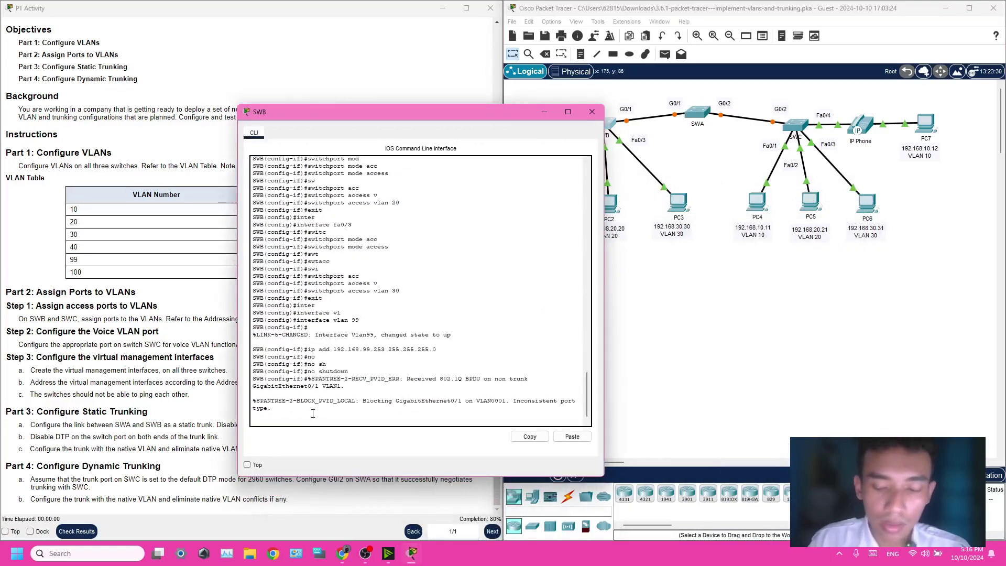
key("Return")
type("e")
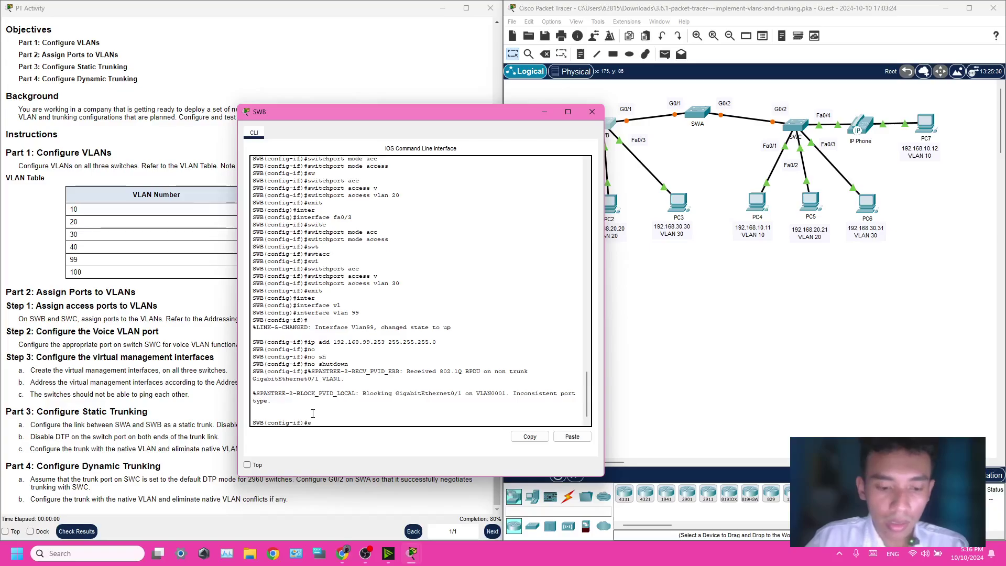
type("xit")
key("Return")
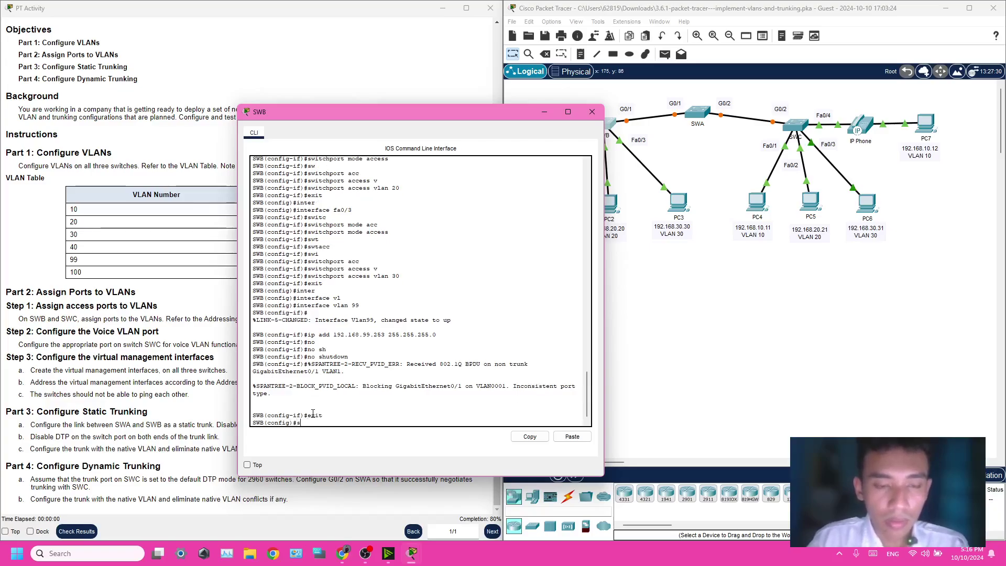
Enter interface configuration mode for port g0/1 on SWB.
type("inter")
key("Tab")
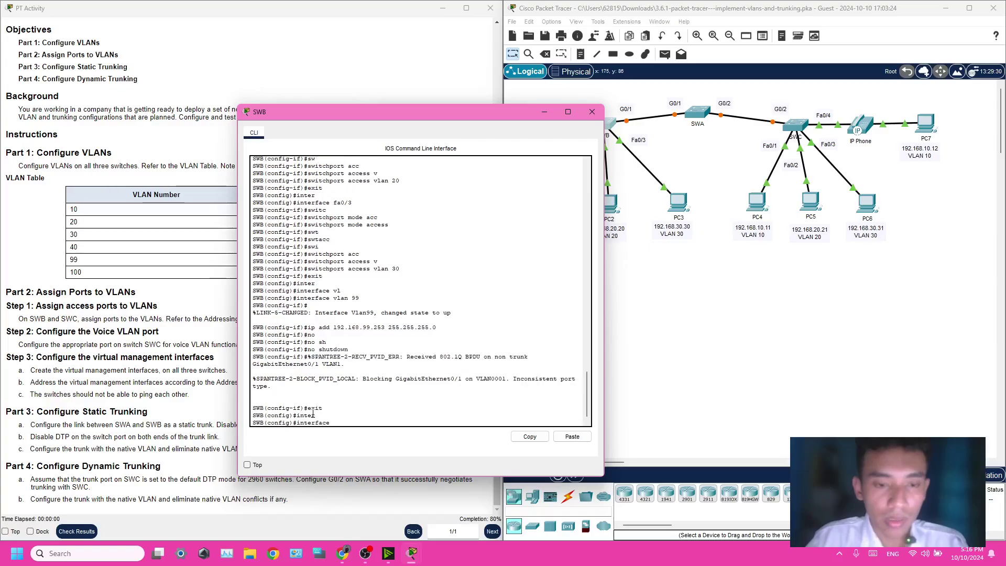
type("g0")
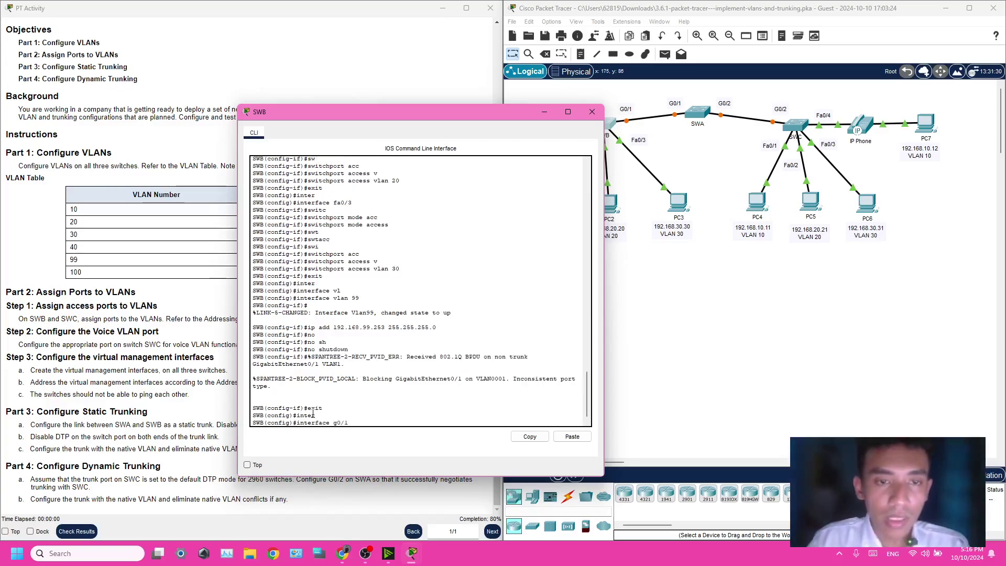
type("/1")
key("Return")
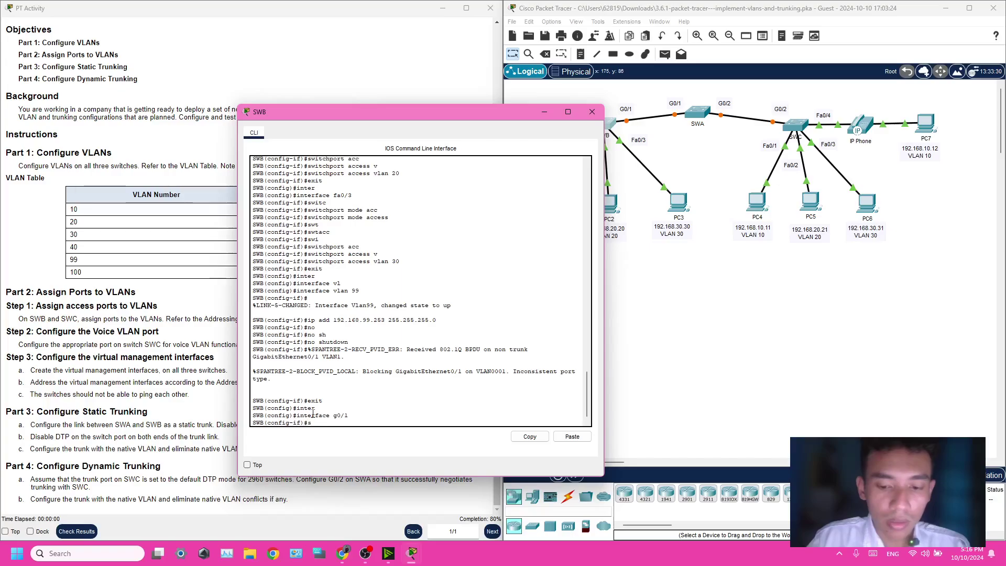
Set SWB's g0/1 port to static trunking with the switchport mode trunk command.
type("swotc")
key("Tab")
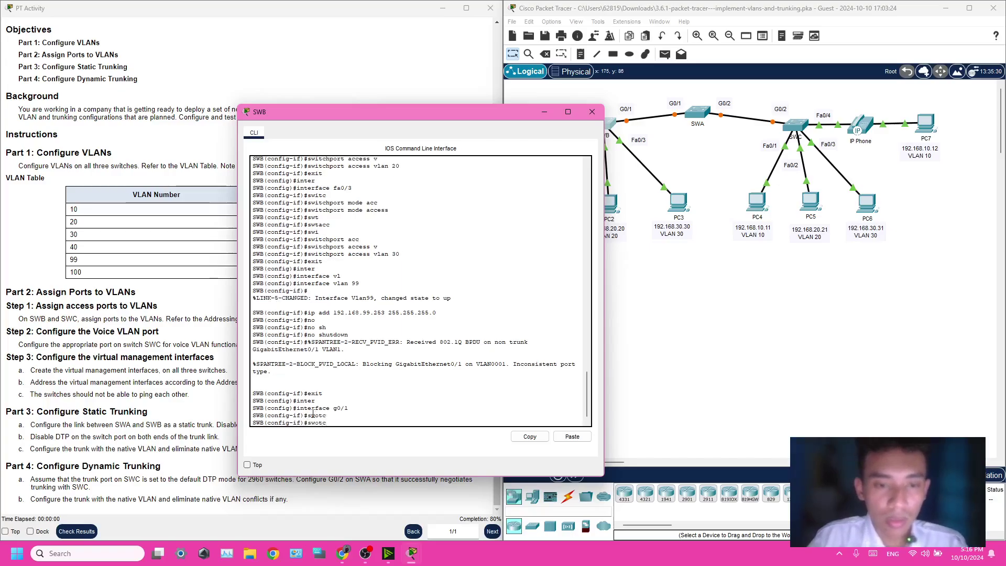
key("BackSpace")
key("BackSpace")
key("BackSpace")
type("i")
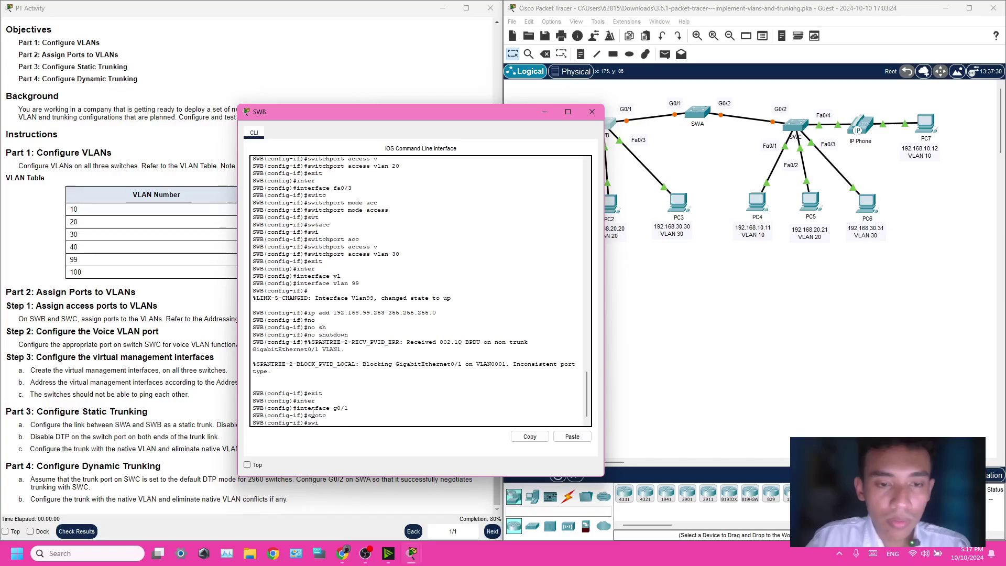
key("Tab")
type("mod")
key("Tab")
type("t")
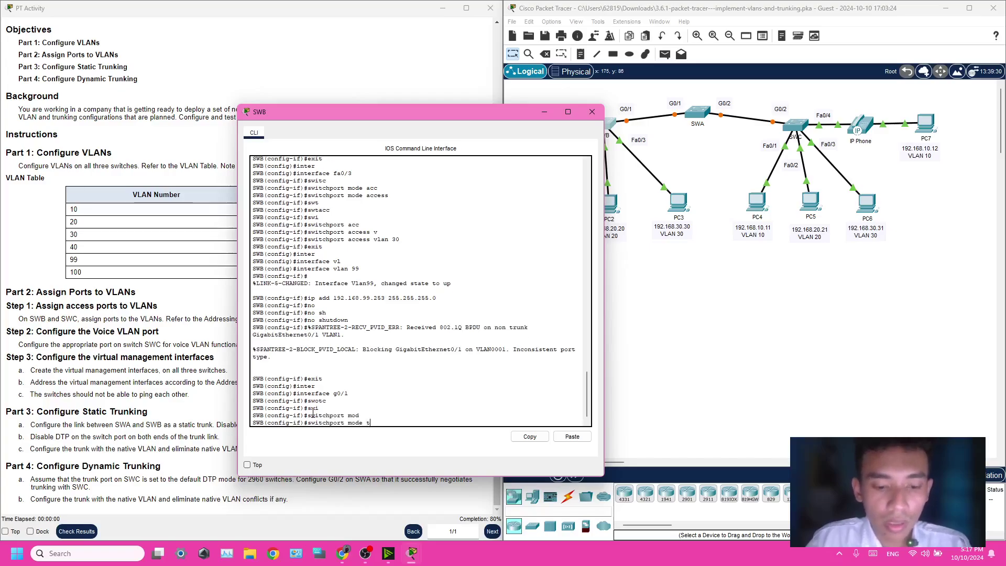
type("run")
key("Tab")
key("Return")
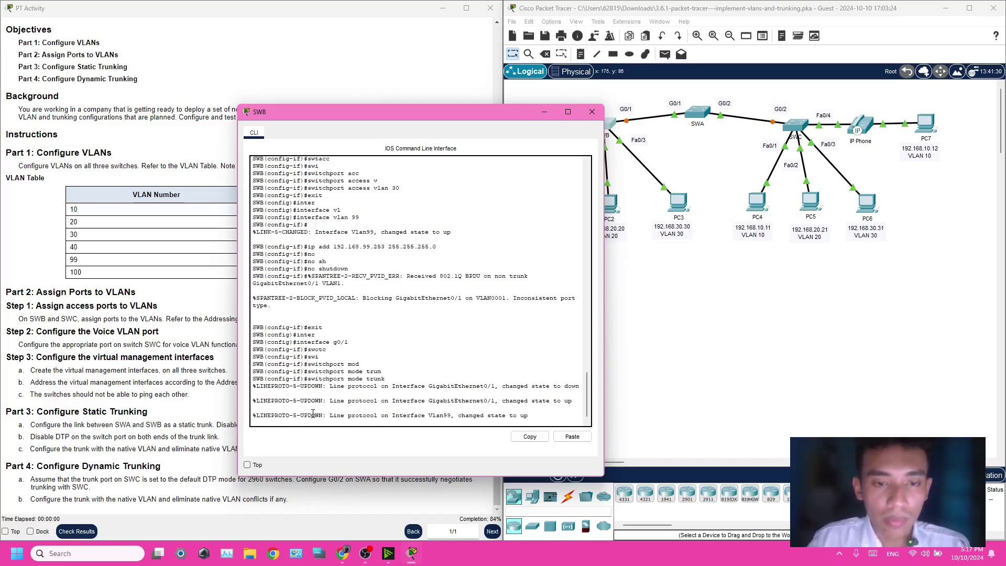
key("Return")
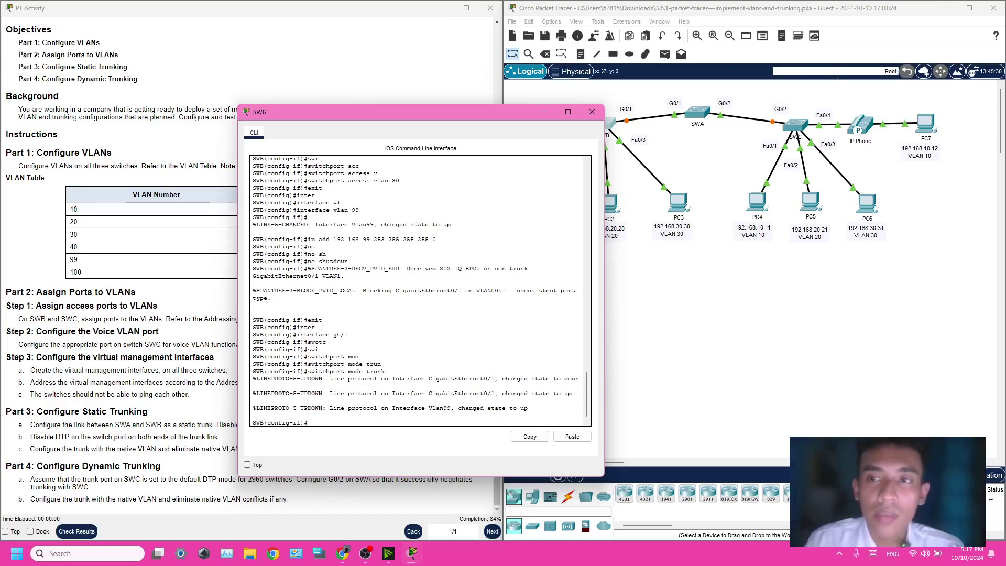
Open SWC's command line and enter global configuration mode.
left_click(805, 126)
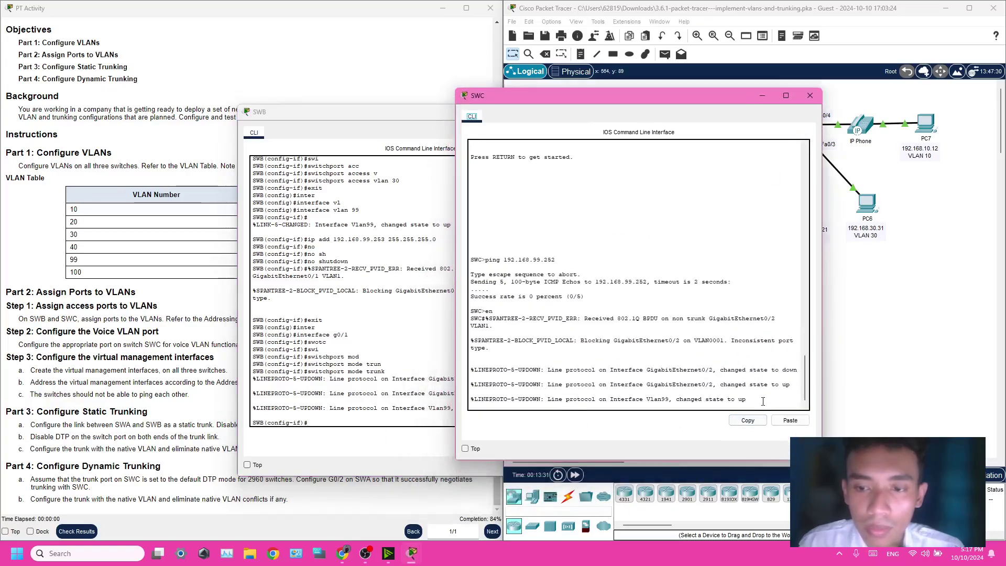
key("Return")
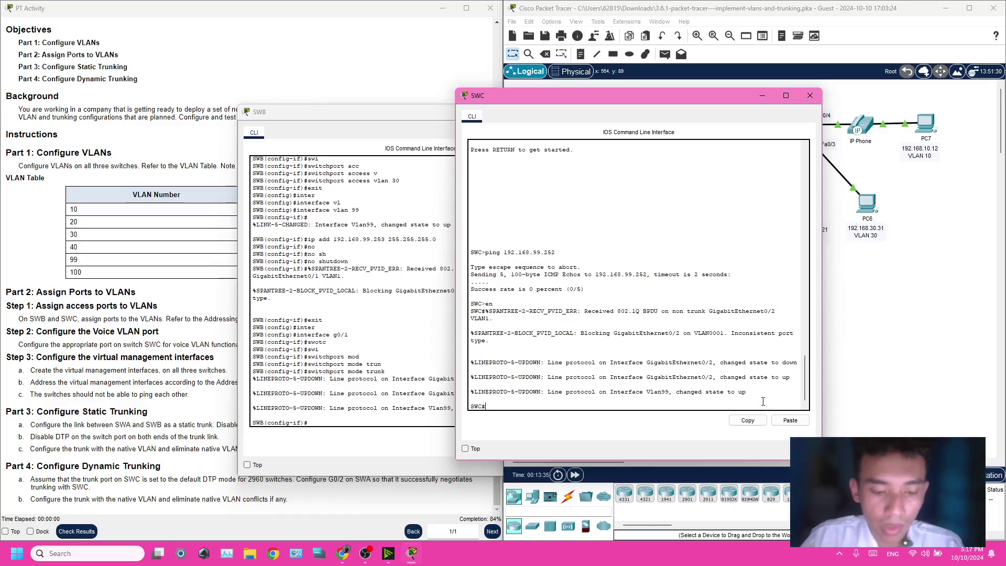
type("conf")
key("Tab")
type("t")
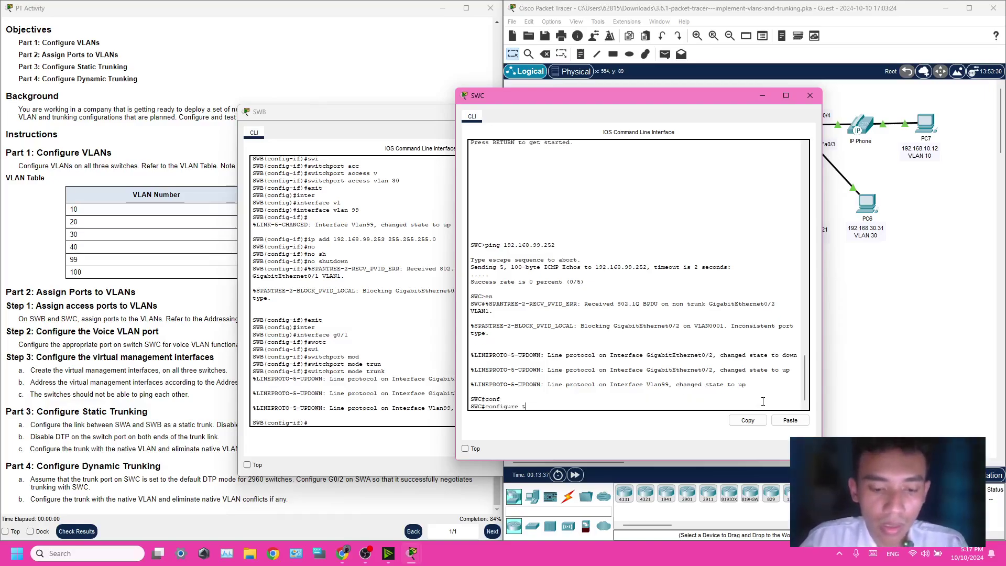
type("er")
key("Tab")
key("Return")
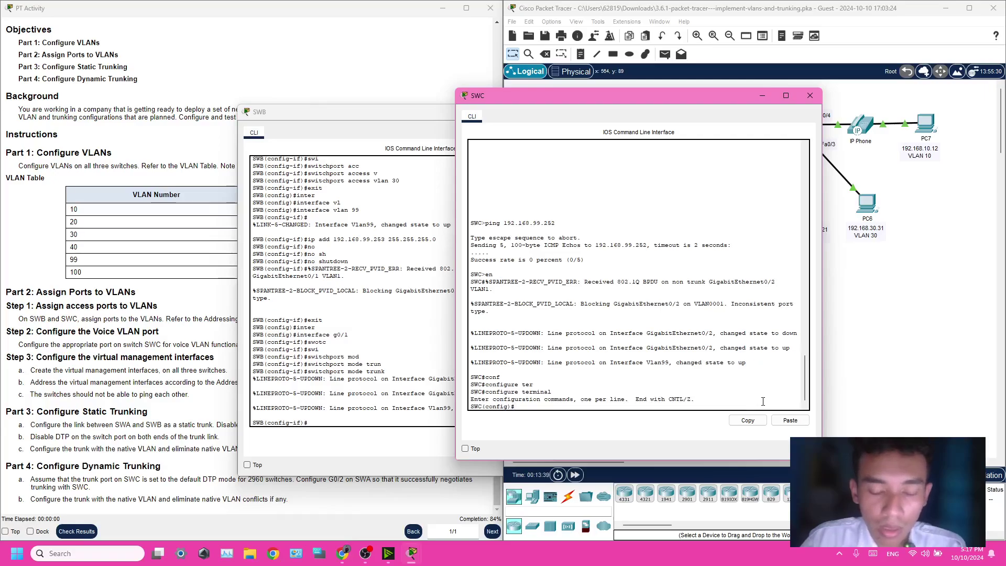
Enter interface configuration mode for port g0/2 on SWC.
type("interf")
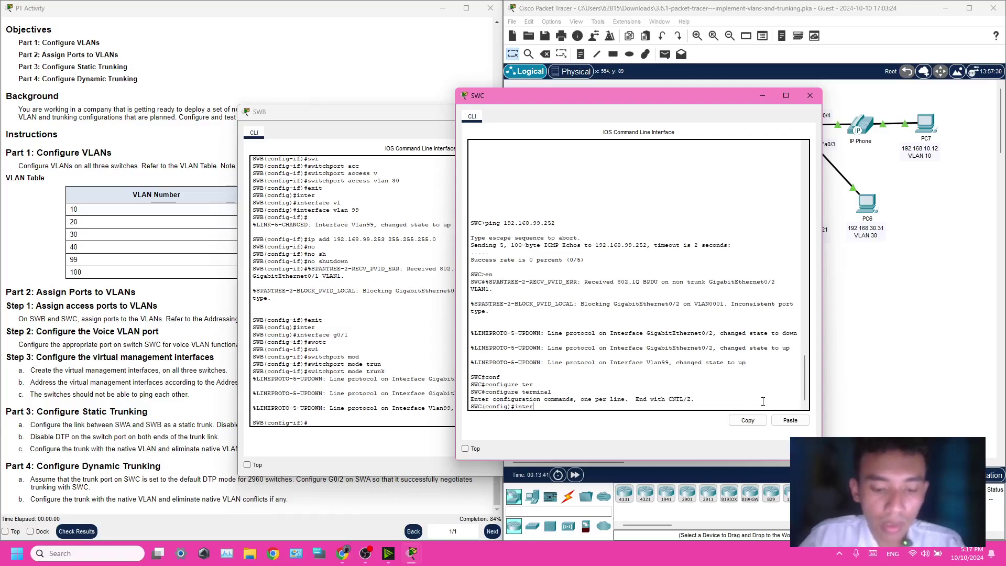
key("Tab")
type("g0")
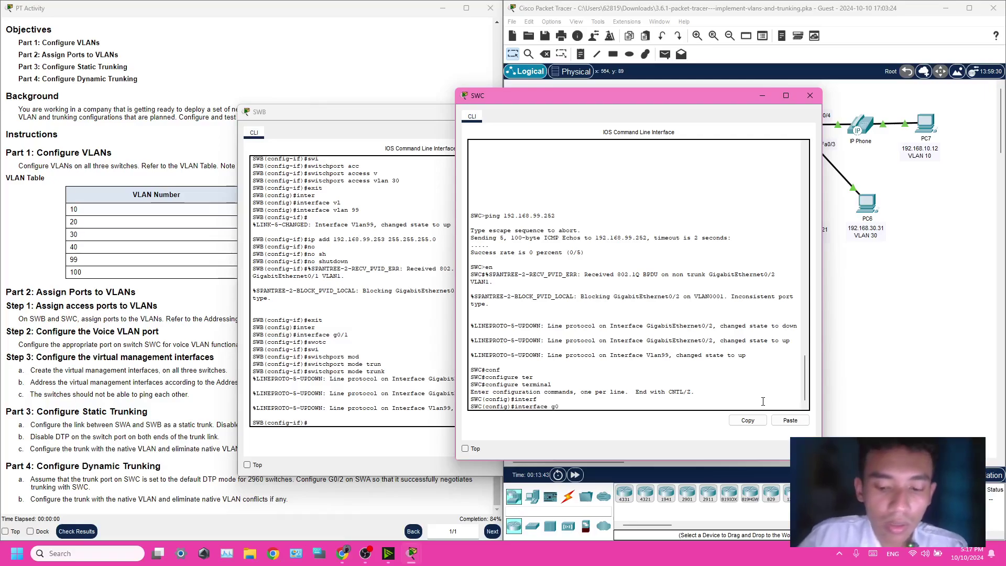
type("/2")
key("Return")
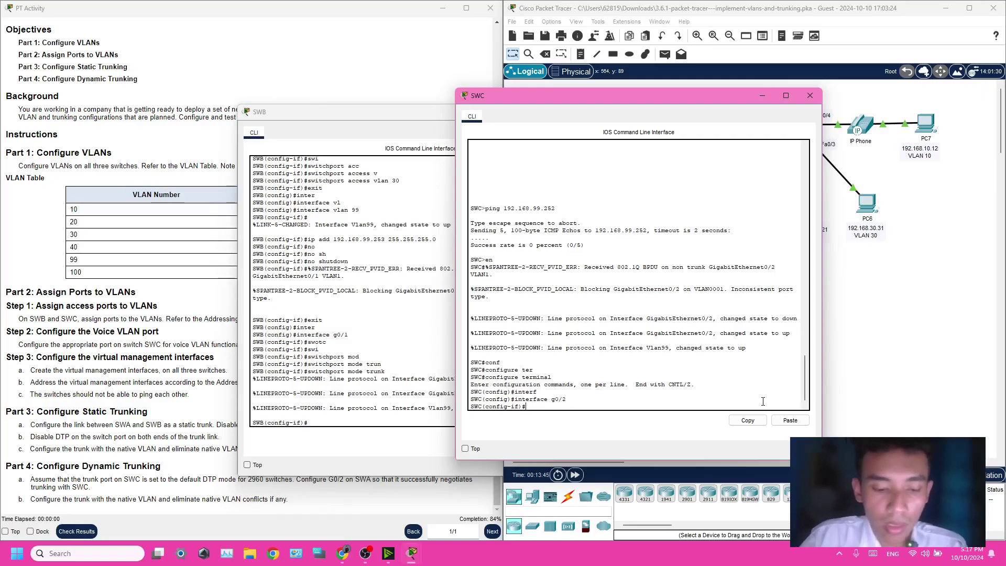
Set SWC's g0/2 port to trunking with the switchport mode trunk command.
type("swi")
key("Tab")
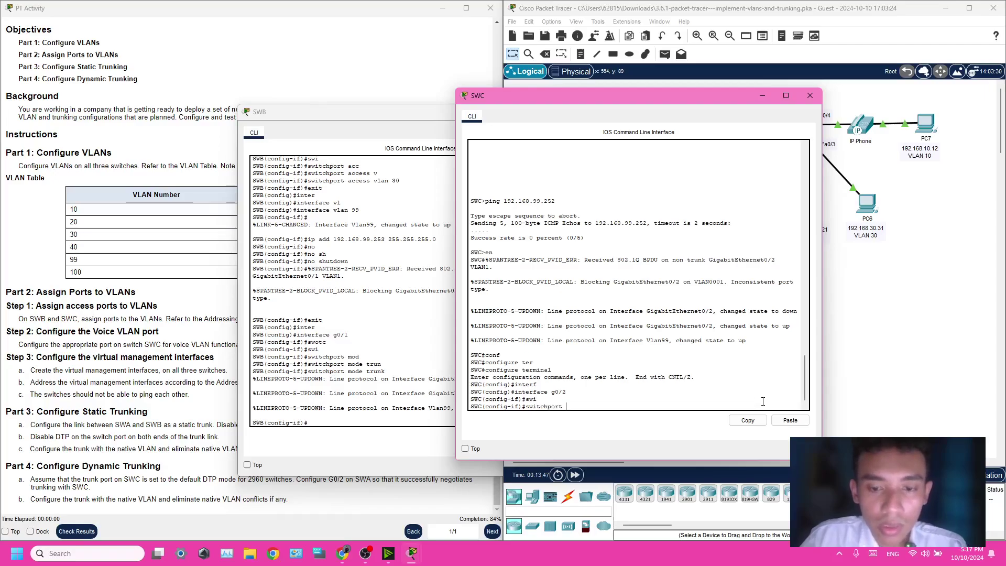
type("mod")
key("Tab")
type("tru")
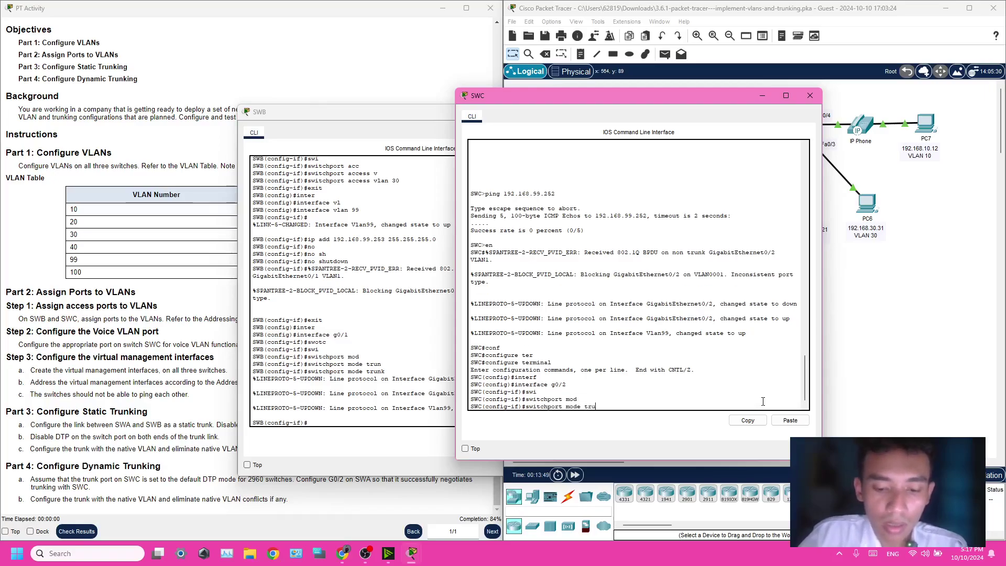
type("n")
key("Tab")
key("Return")
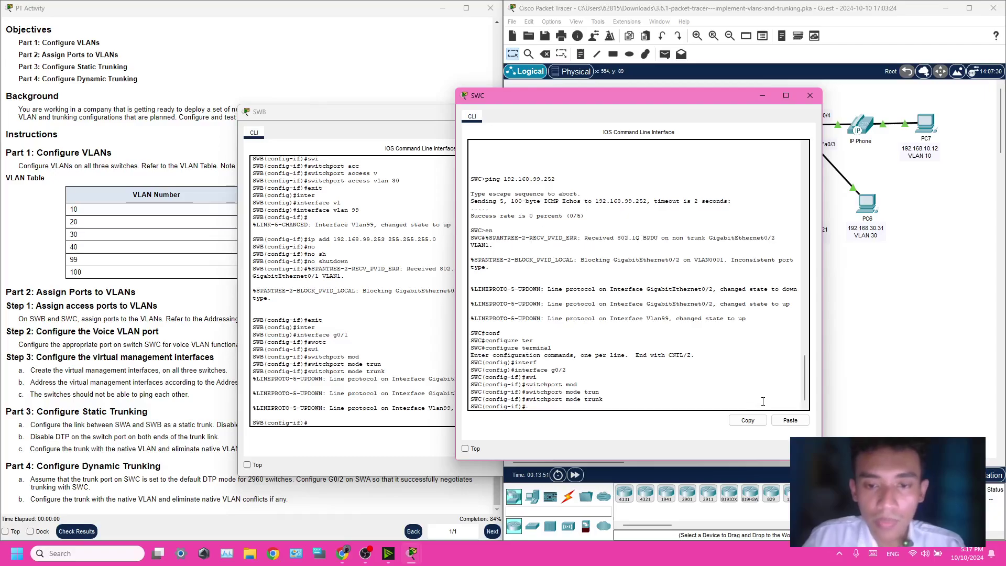
Clear the SWC and SWB windows out of the way and bring up SWA's command line at a fresh prompt.
left_click_drag(740, 97, 771, 113)
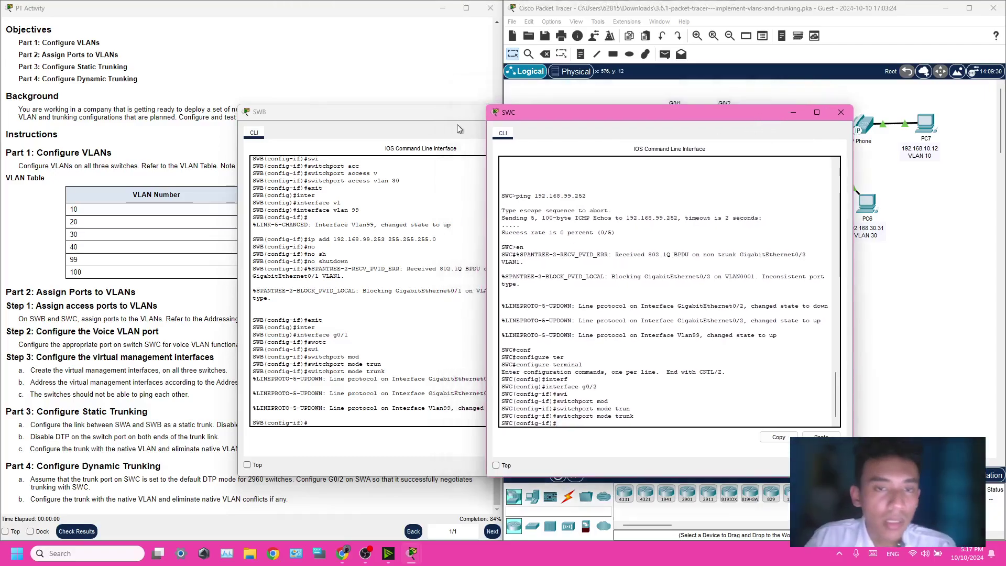
left_click_drag(457, 129, 652, 120)
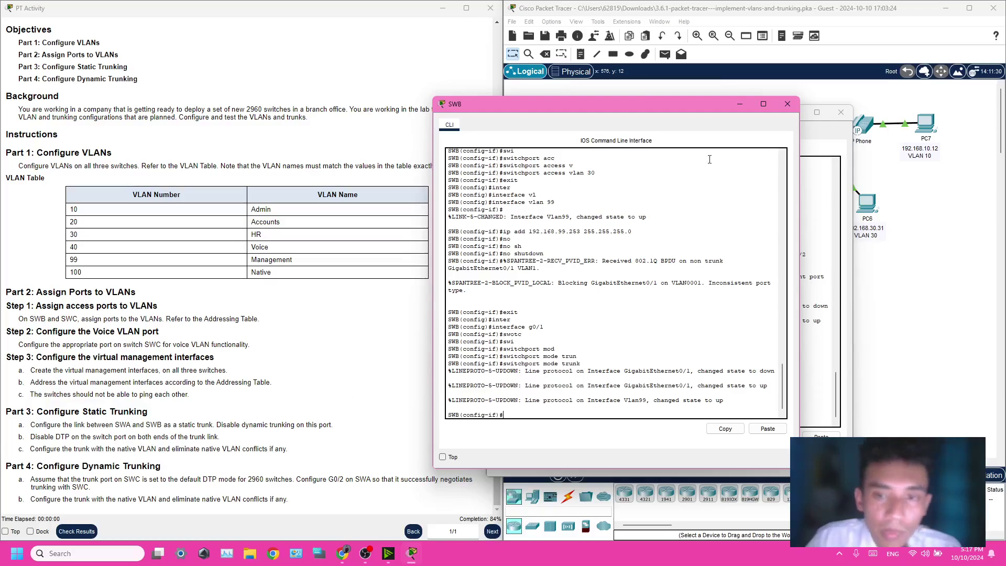
left_click(732, 103)
left_click(780, 117)
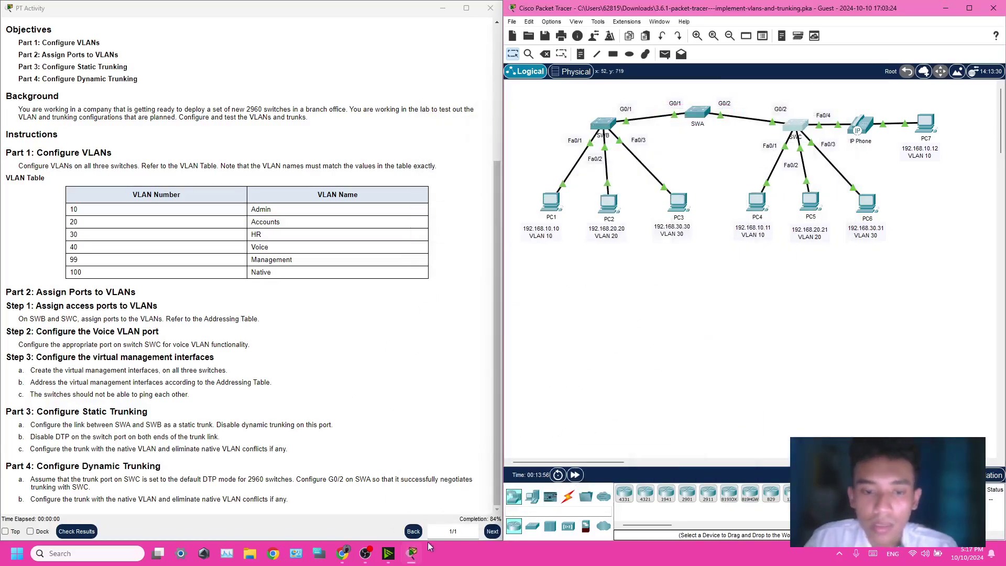
mouse_move(412, 554)
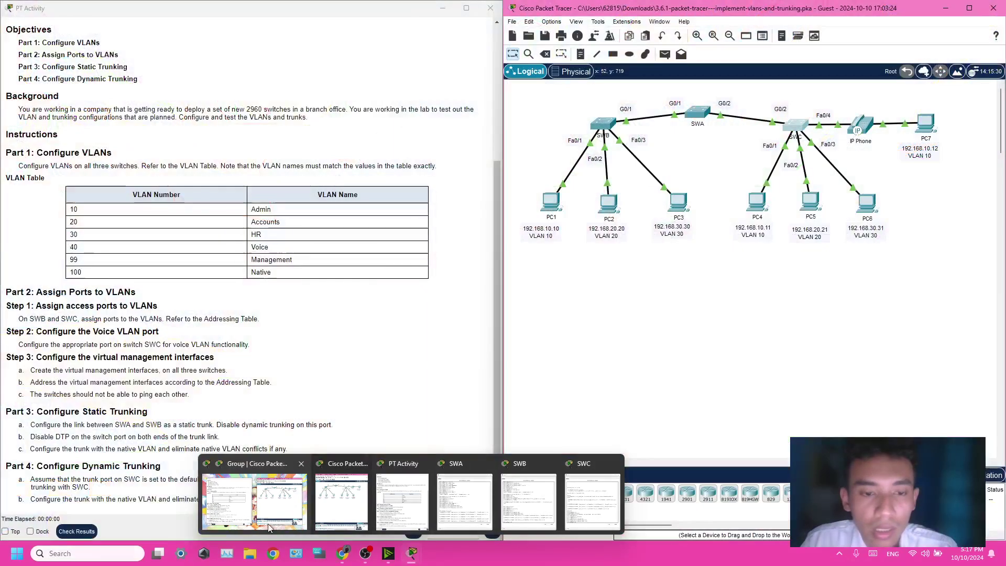
mouse_move(592, 502)
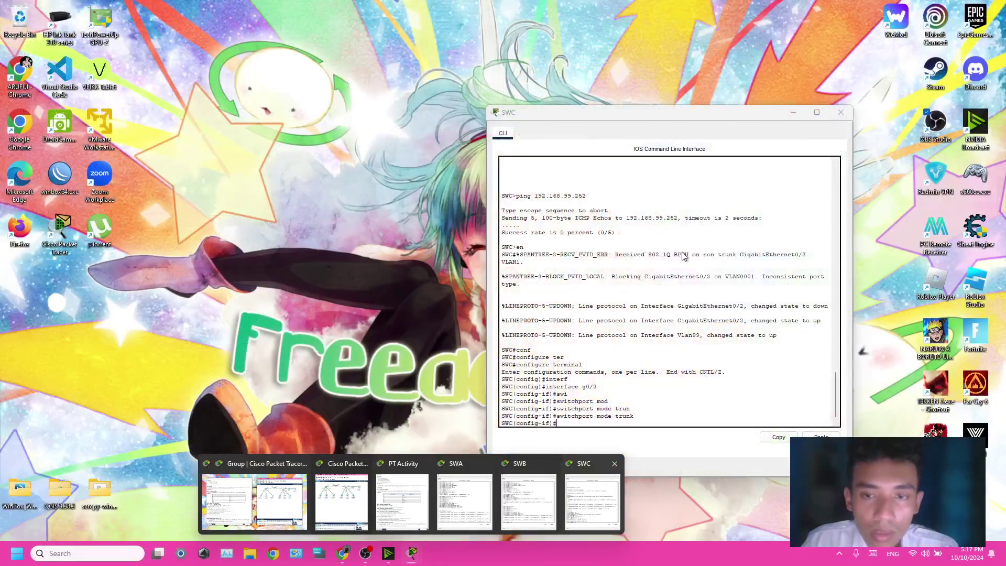
left_click(697, 112)
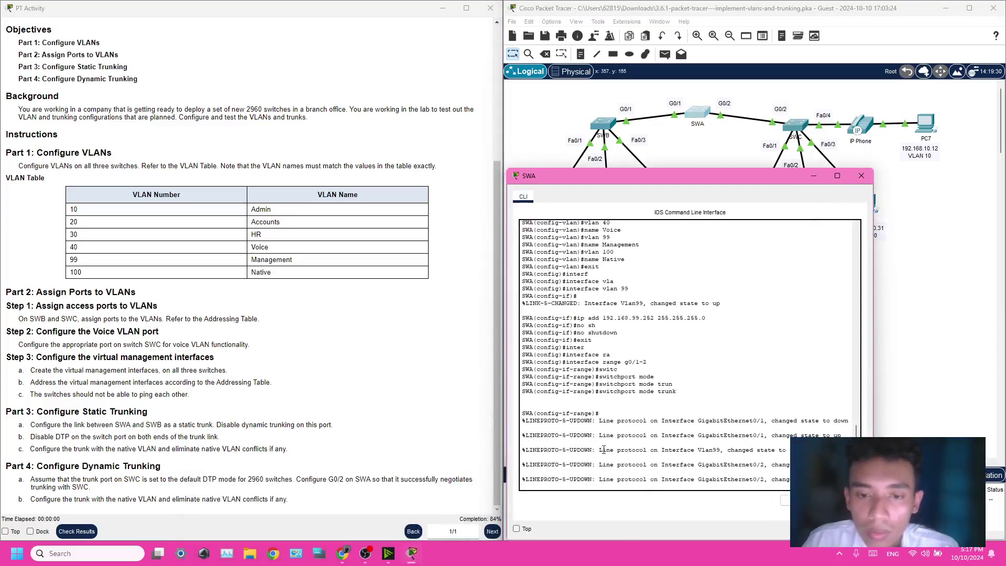
key("Return")
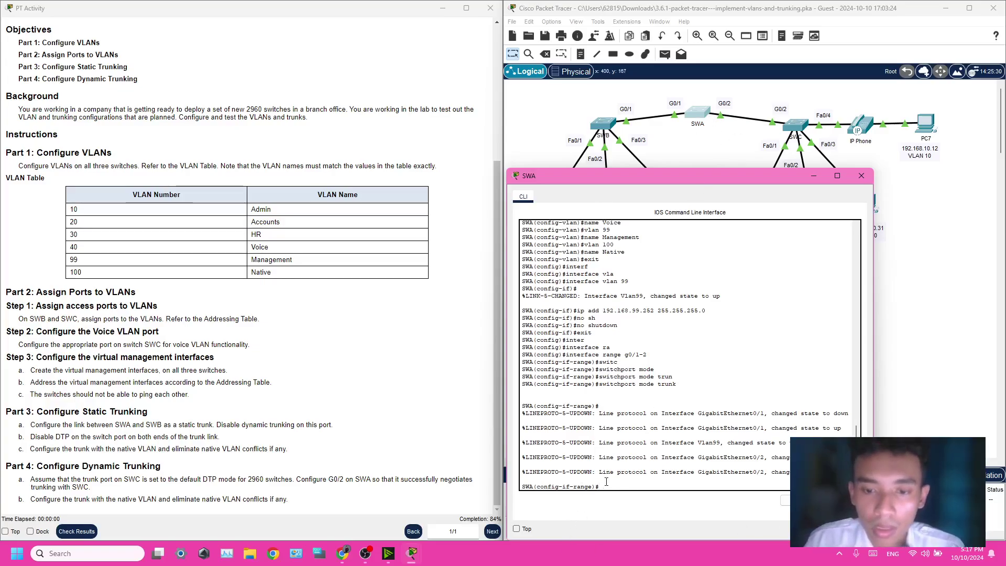
Disable DTP on SWA's g0/1-2 interface range with the switchport nonegotiate command.
left_click(622, 480)
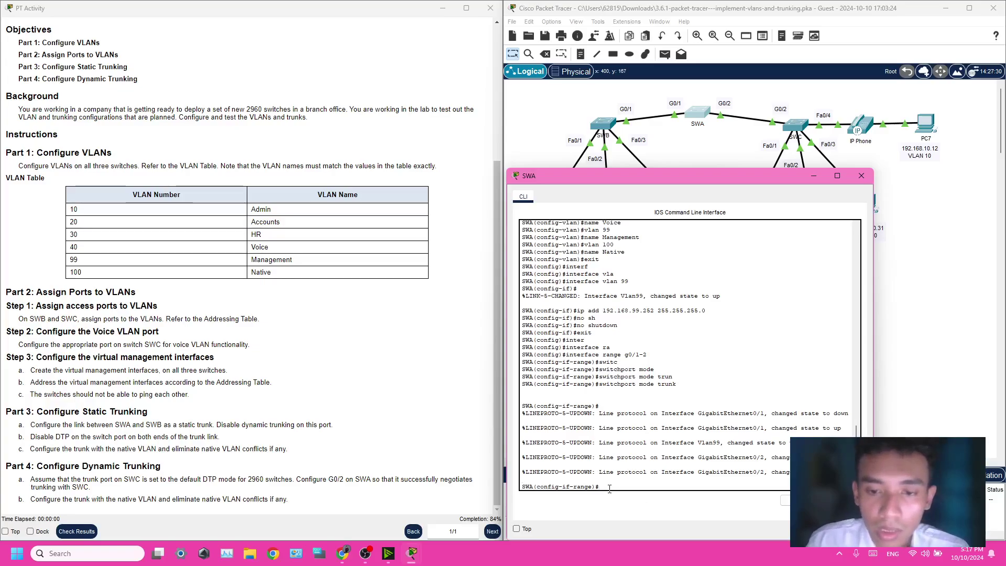
type("swit")
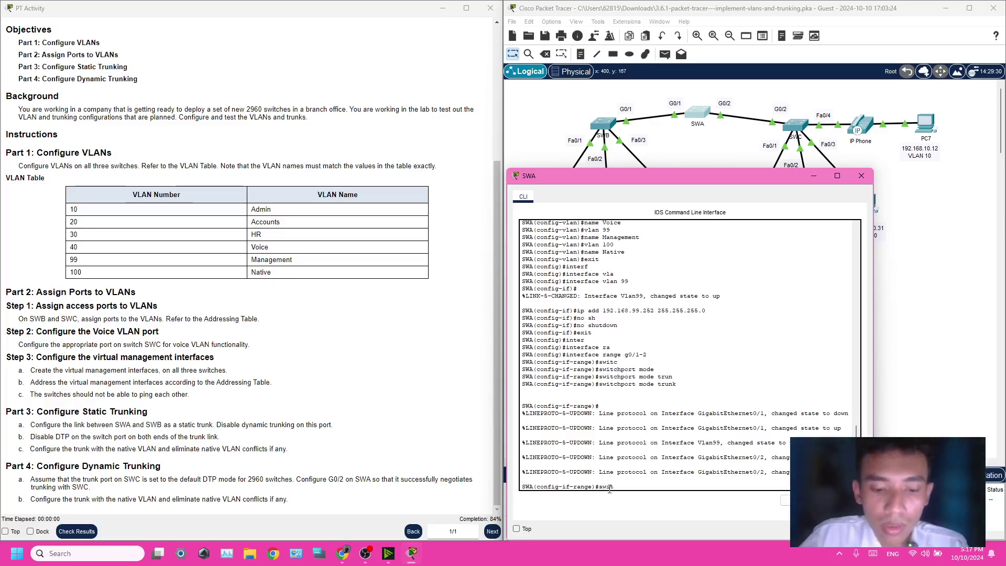
key("Tab")
type("non")
key("Tab")
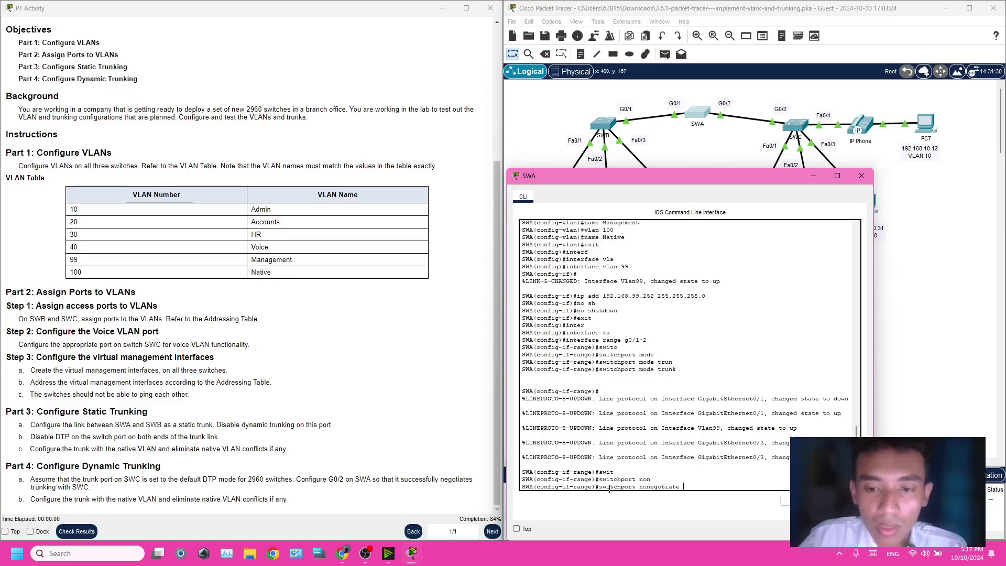
key("Return")
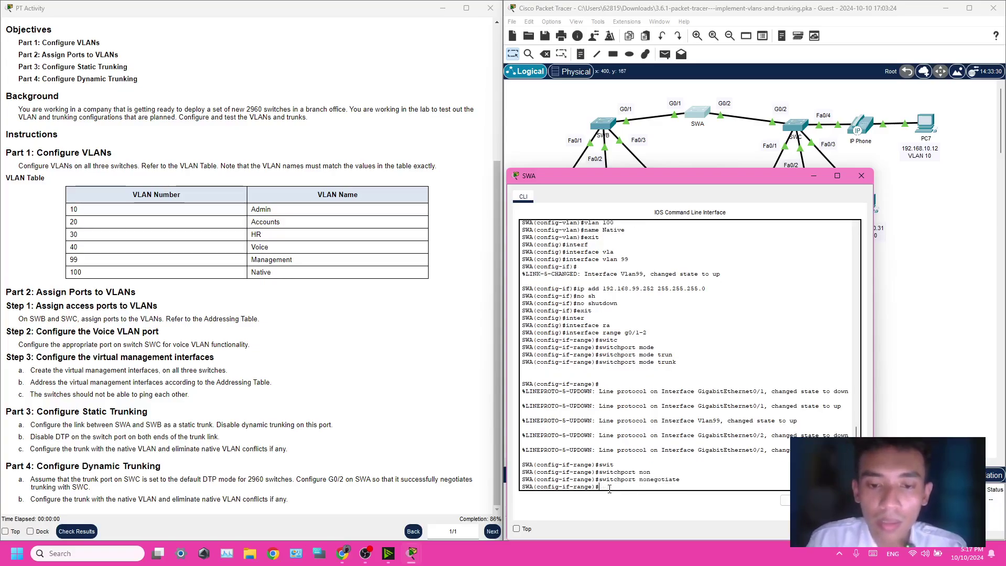
Disable DTP on SWB's g0/1 port with switchport nonegotiate, then put its command line window away.
left_click(601, 125)
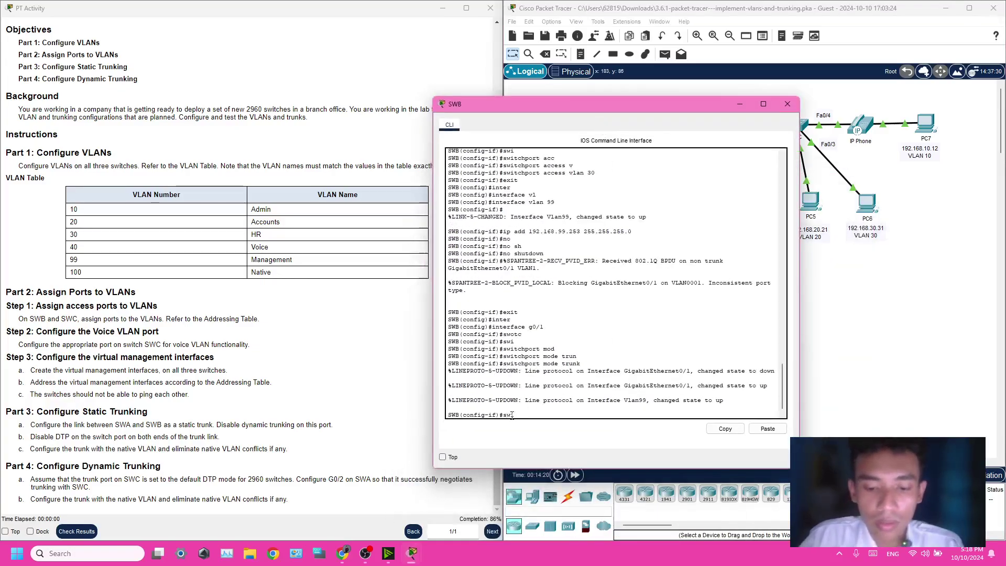
type("swic")
key("Tab")
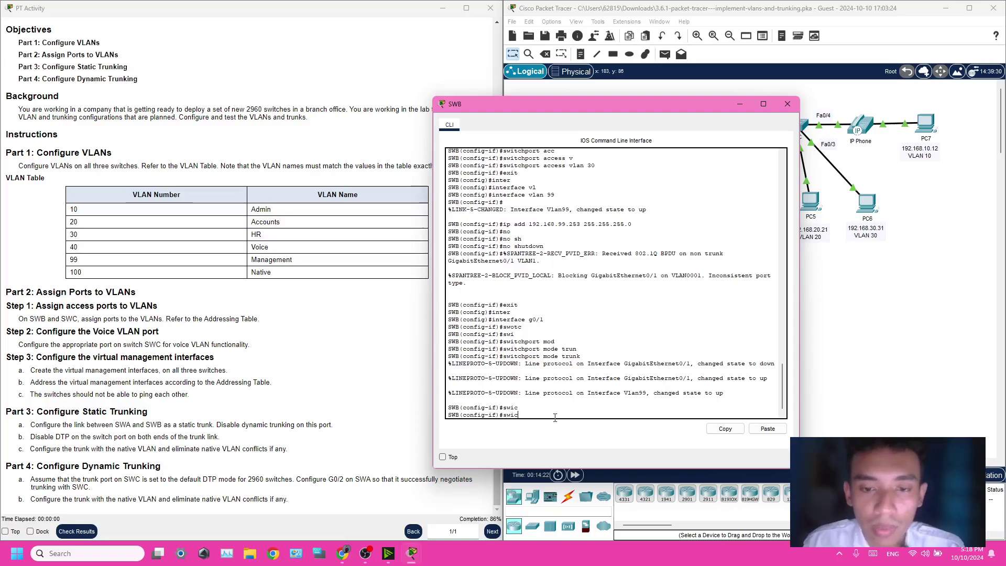
type("t")
key("Tab")
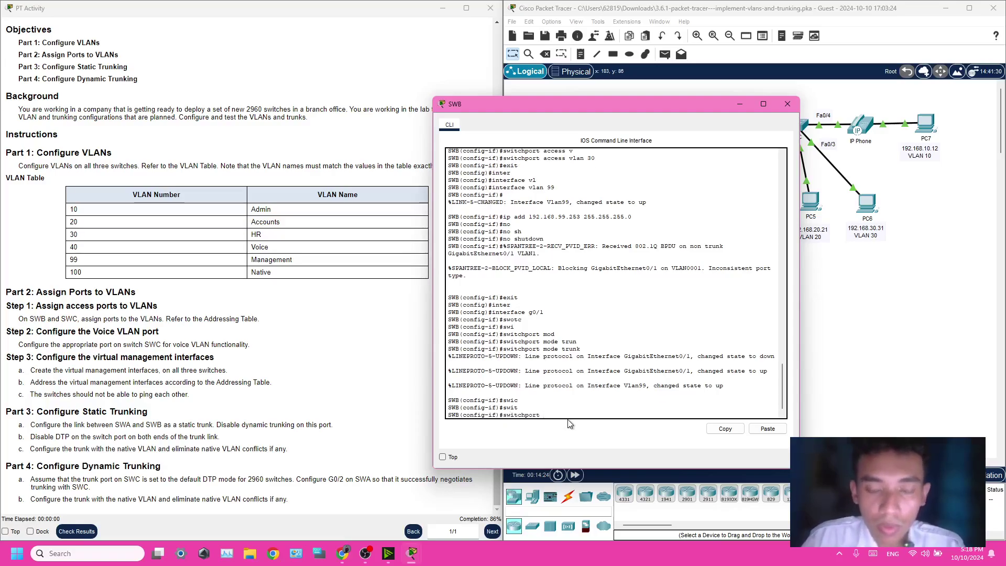
type("no")
key("Tab")
key("Return")
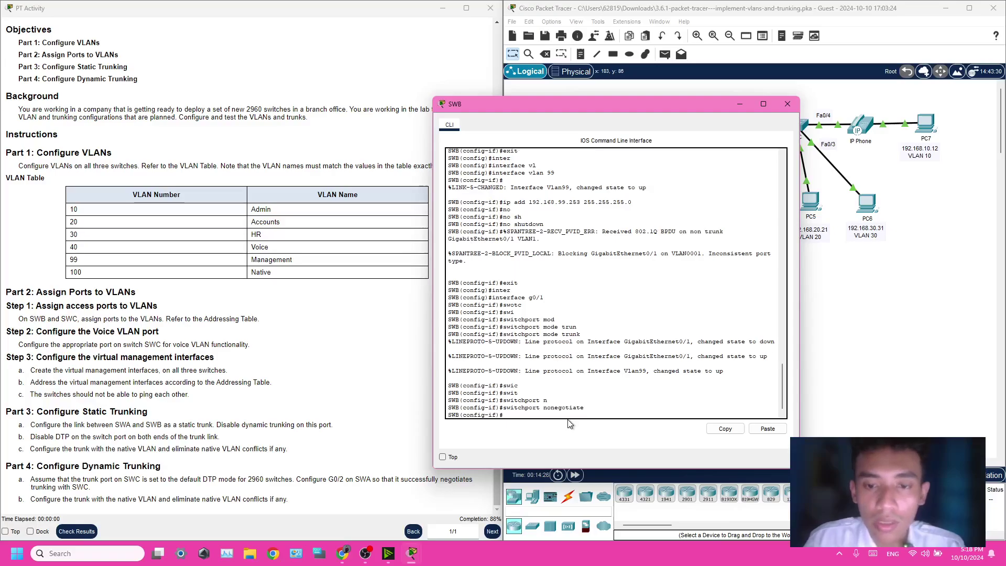
left_click(787, 103)
Disable DTP on SWC's g0/2 port with switchport nonegotiate and put its command line window away.
left_click(791, 121)
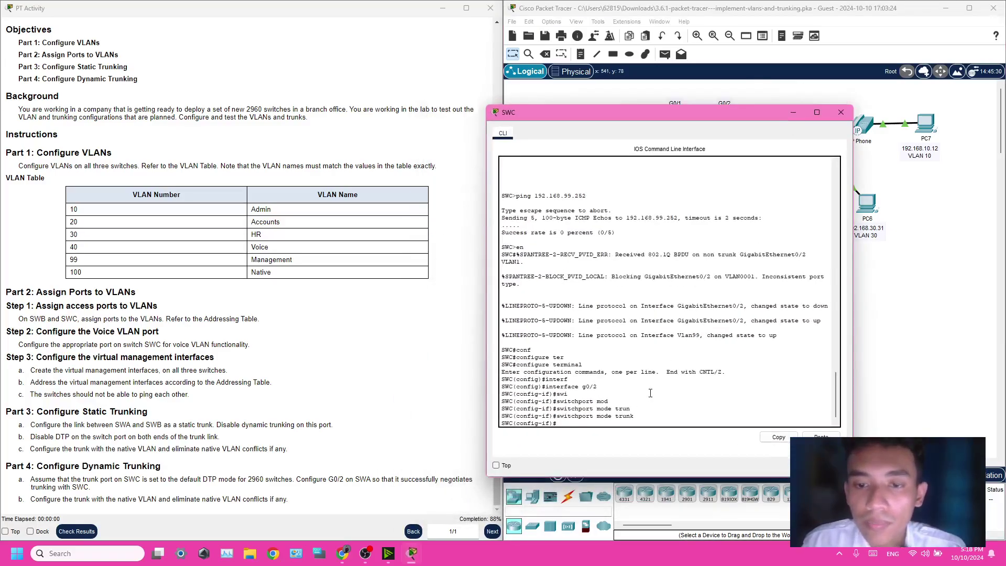
type("switch")
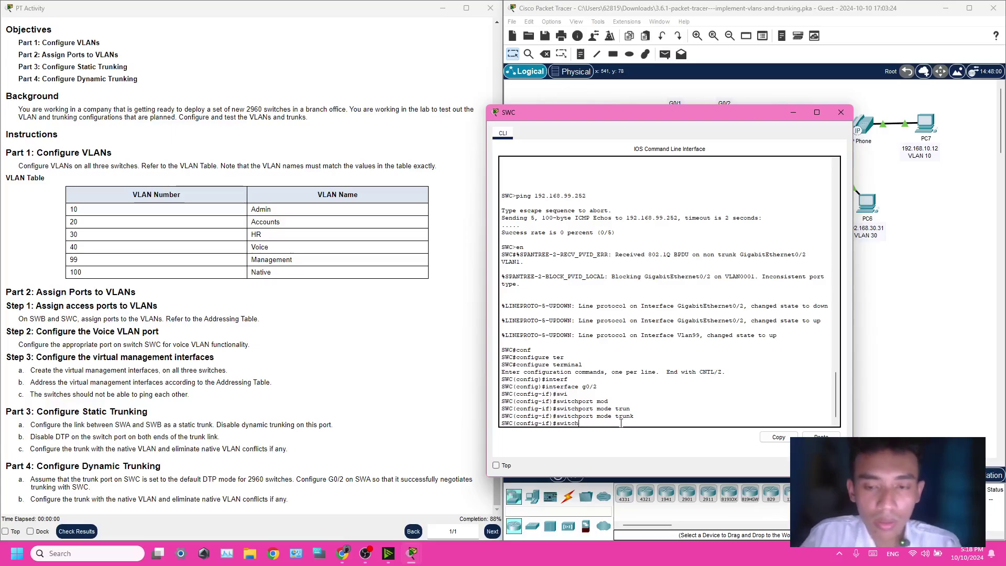
key("Tab")
type("n")
key("Tab")
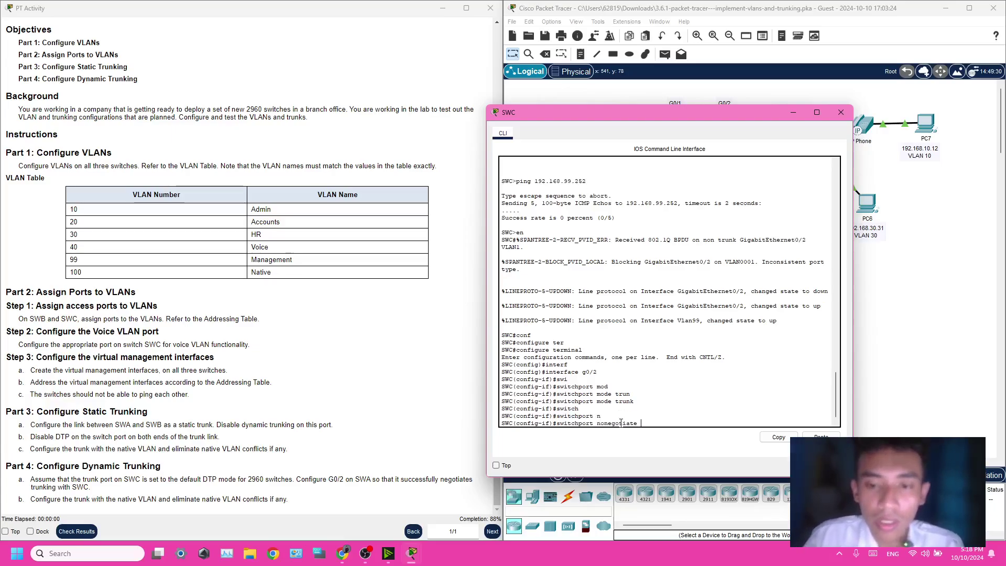
key("Return")
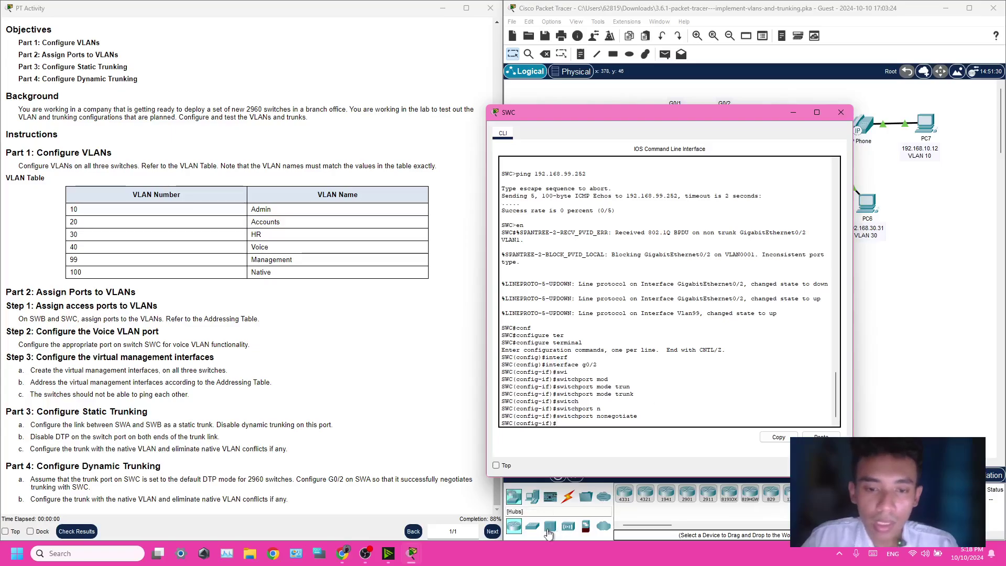
left_click(791, 118)
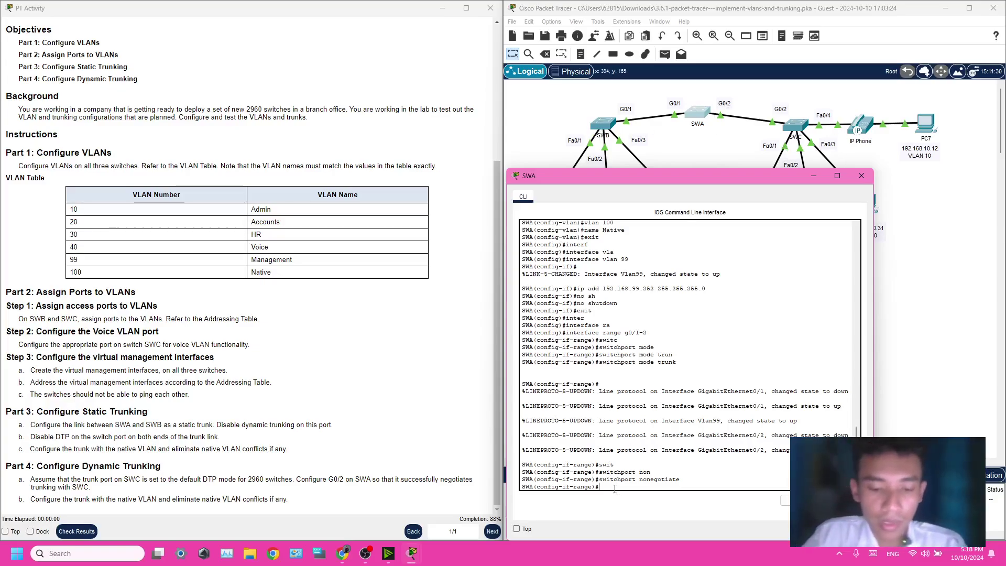
Set the native VLAN of SWA's g0/1-2 trunk ports to 100 with the switchport trunk native vlan command.
type("switc")
key("Tab")
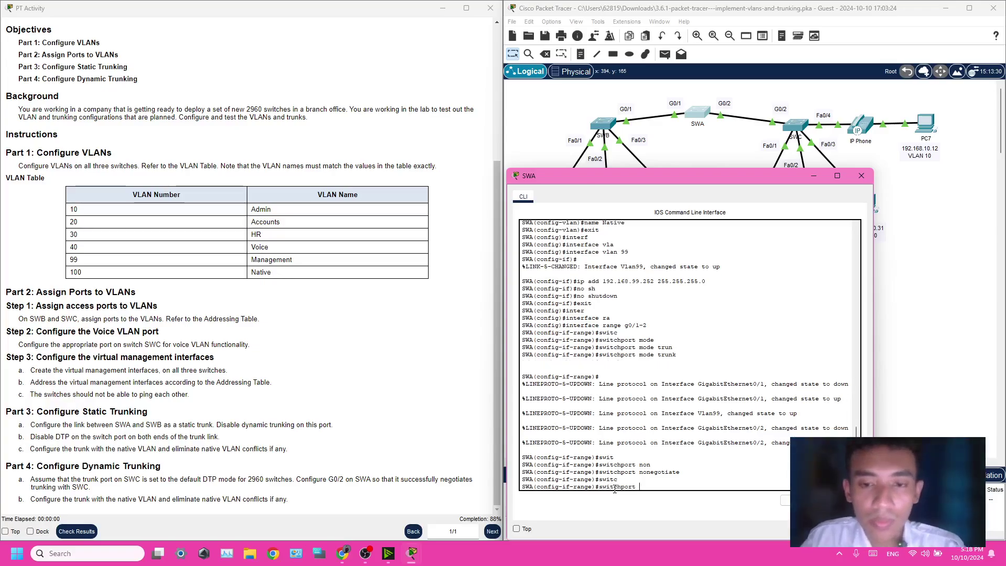
type("tr")
key("Tab")
type("na")
key("Tab")
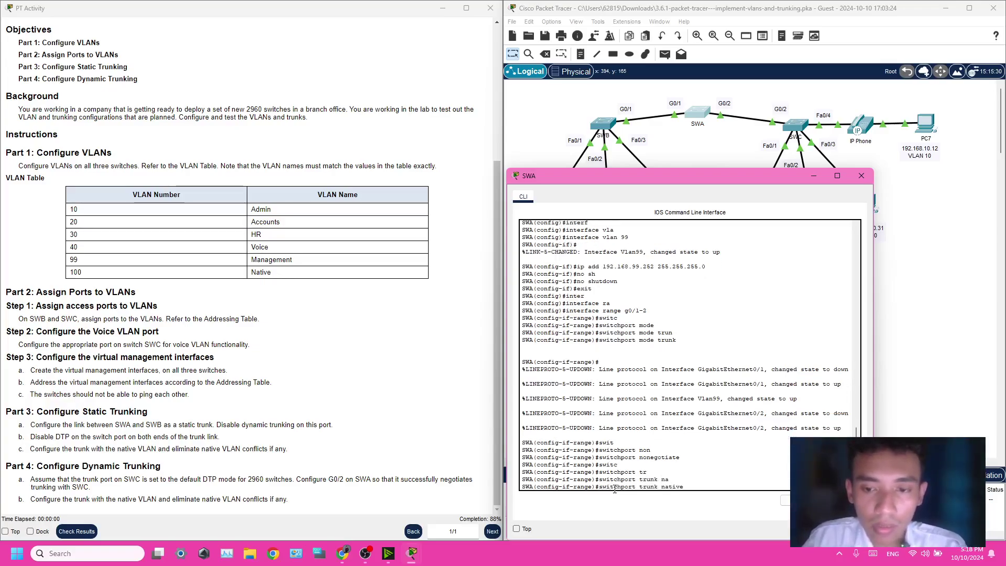
type("v")
key("Tab")
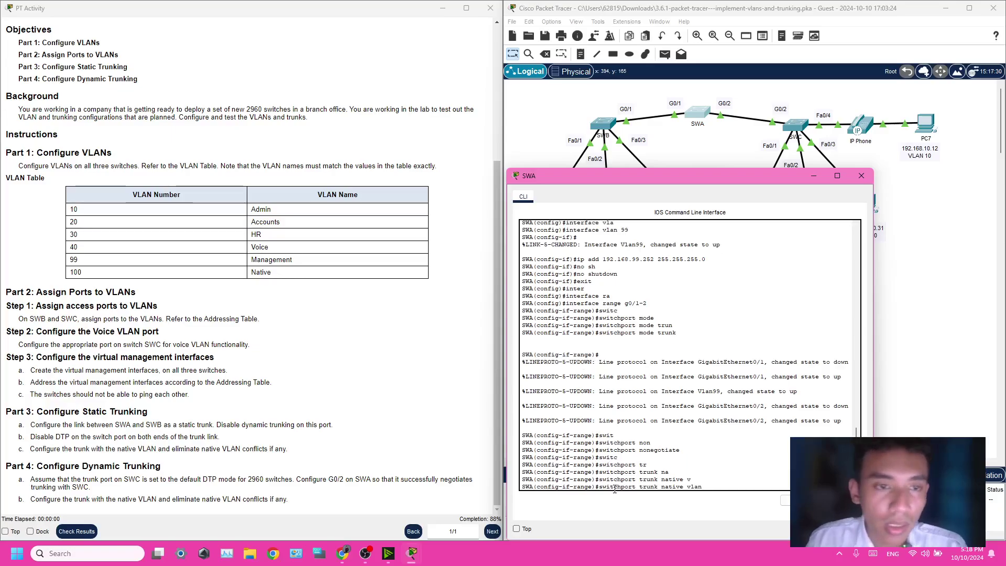
scroll(115, 285, "up", 1)
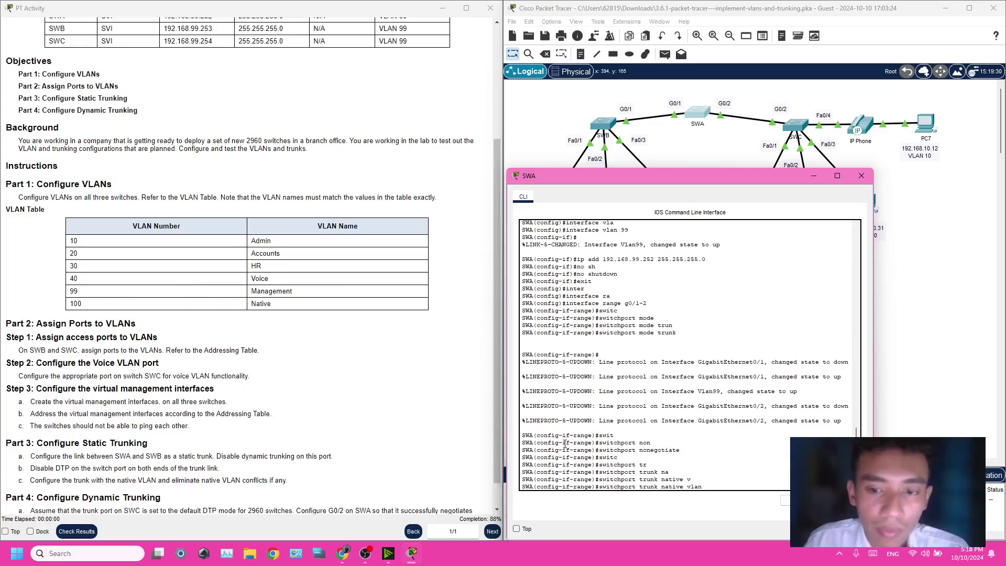
type("100")
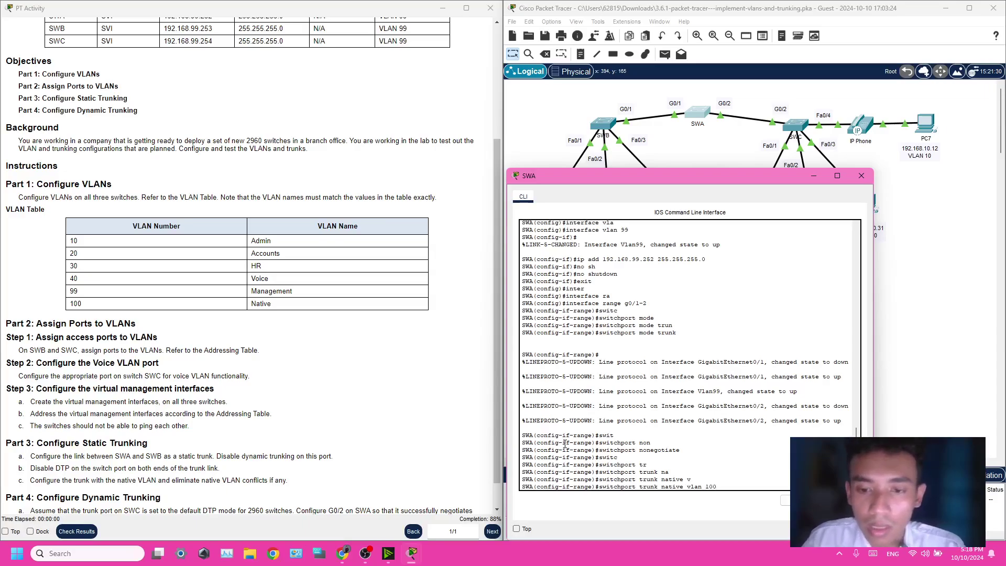
key("Return")
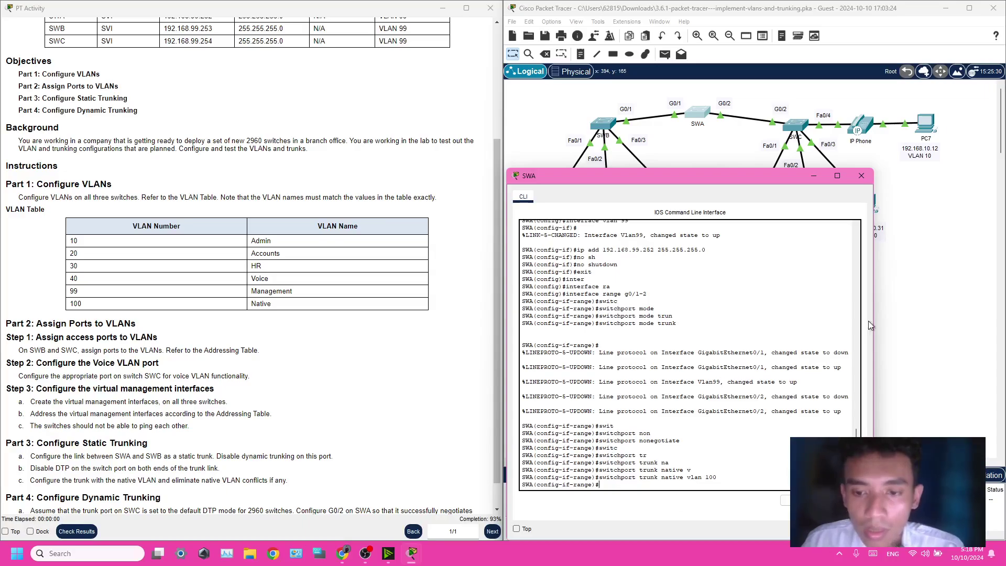
left_click(813, 176)
Set the native VLAN of SWB's g0/1 trunk port to 100 with switchport trunk native vlan, then put its command line window away.
left_click(603, 125)
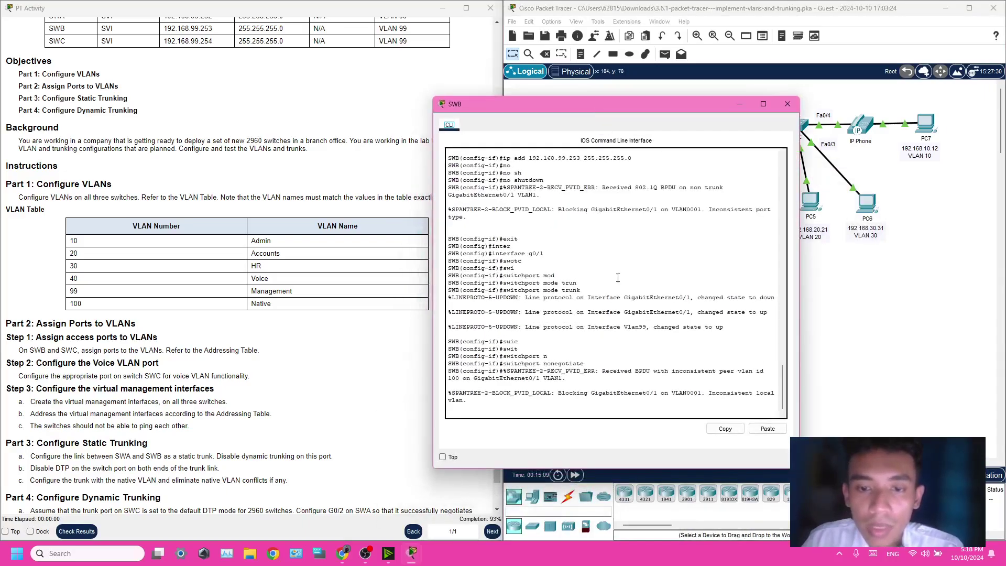
key("Return")
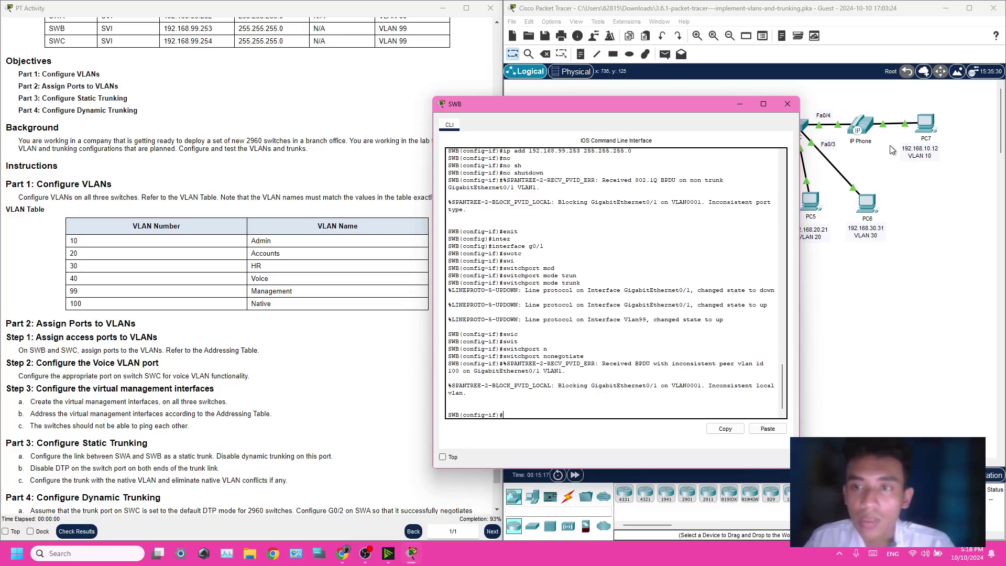
left_click_drag(722, 105, 692, 103)
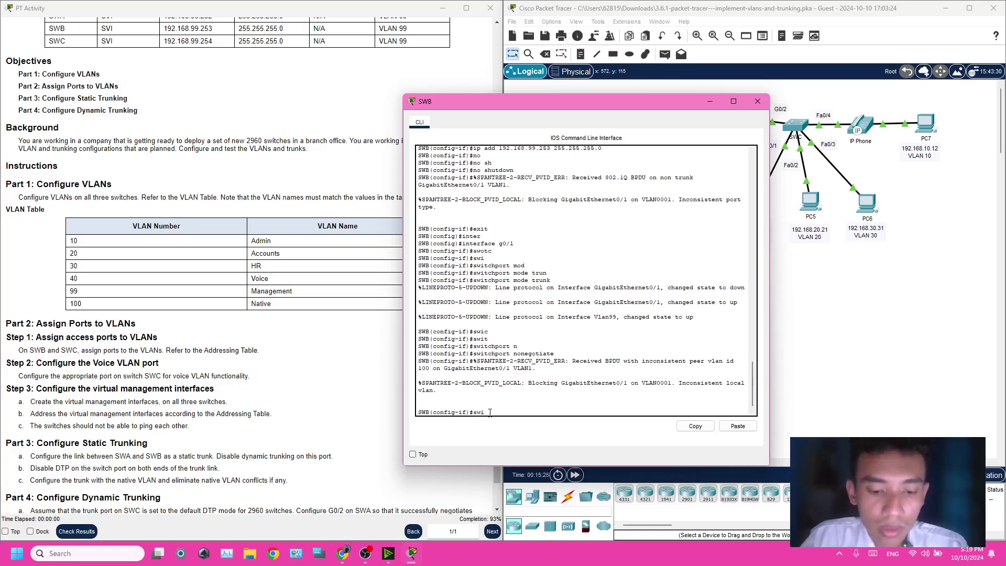
type("v")
key("Tab")
key("BackSpace")
key("Tab")
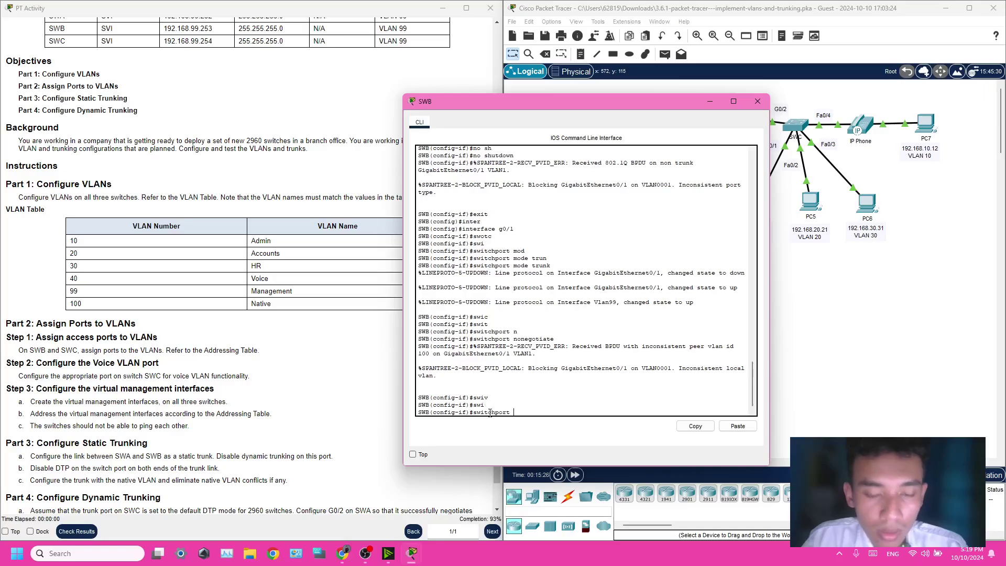
type("tr")
key("Tab")
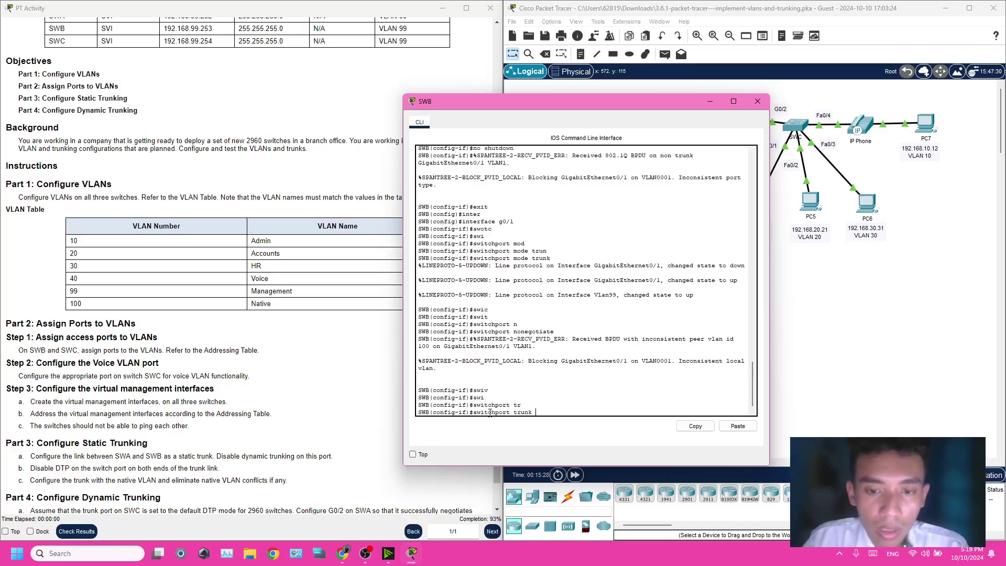
type("na")
key("Tab")
type("v")
key("Tab")
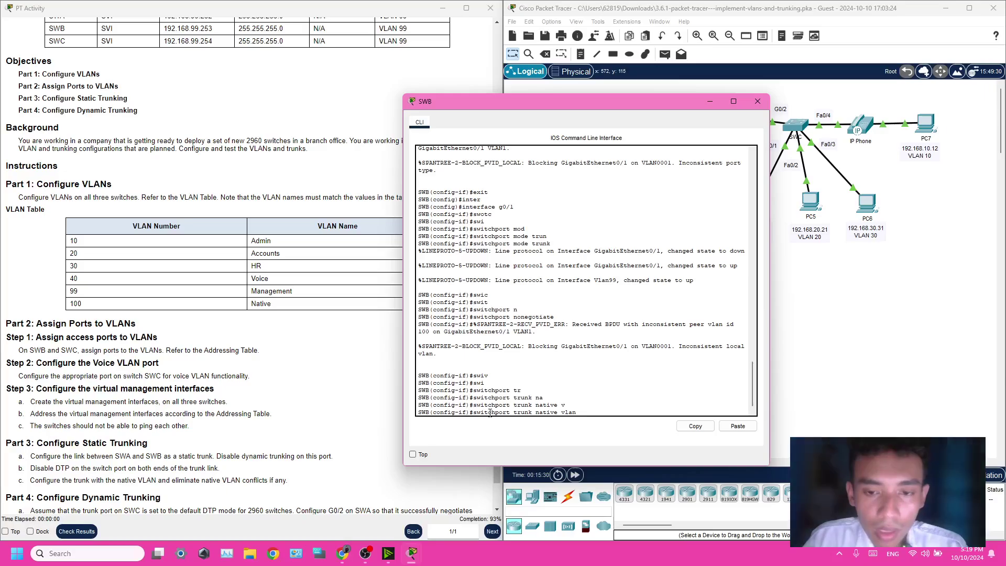
type("100")
key("Return")
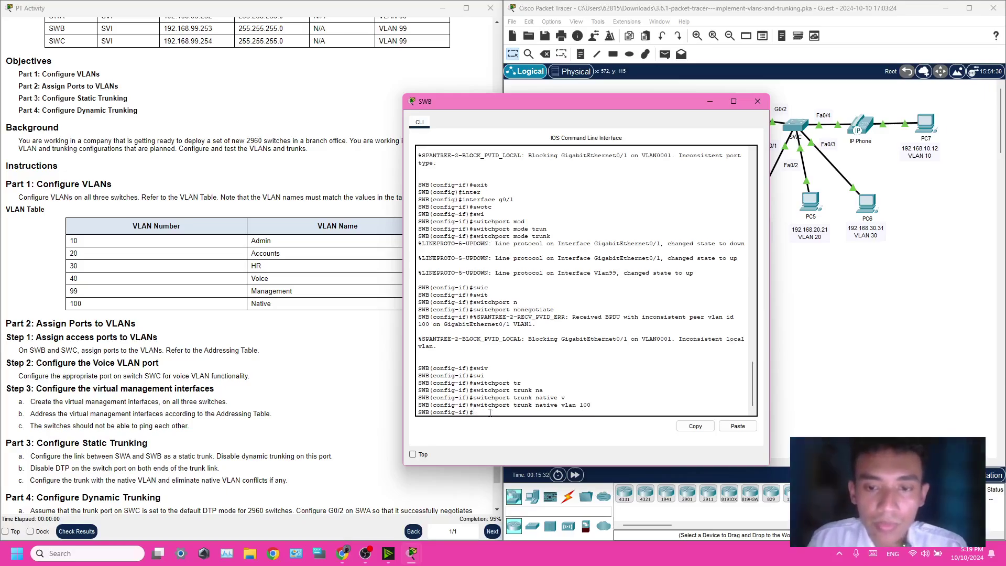
left_click(710, 101)
Set the native VLAN of SWC's g0/2 trunk port to 100 with switchport trunk native vlan and put its command line window away.
left_click(788, 132)
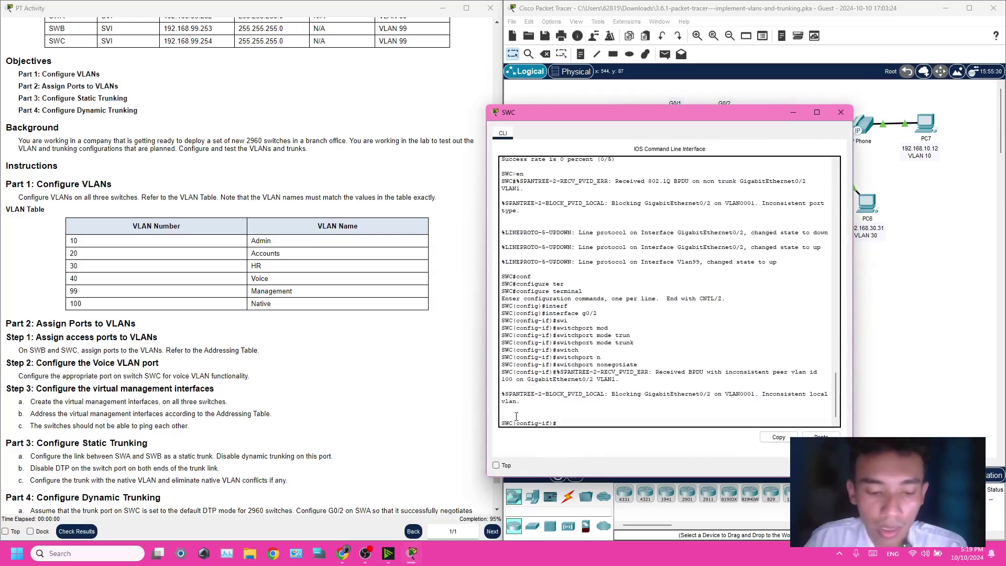
type("swi")
key("Tab")
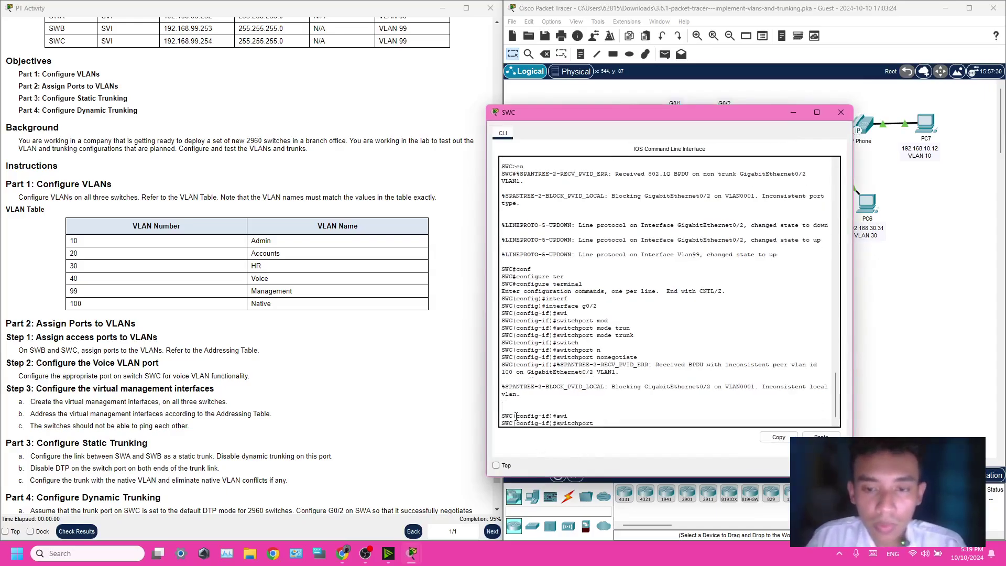
type("t")
key("Tab")
type("n")
key("Tab")
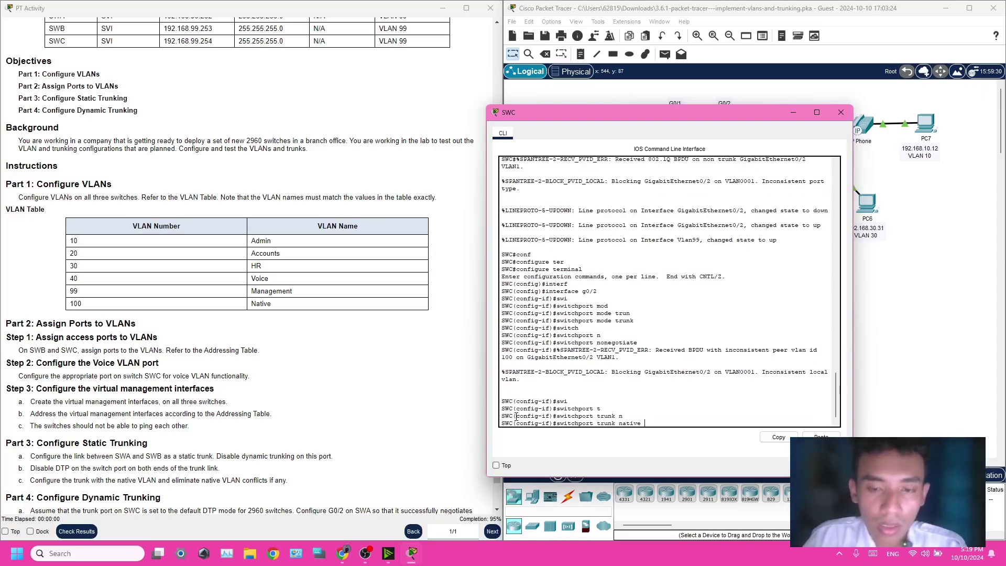
type("v")
key("Tab")
type("100")
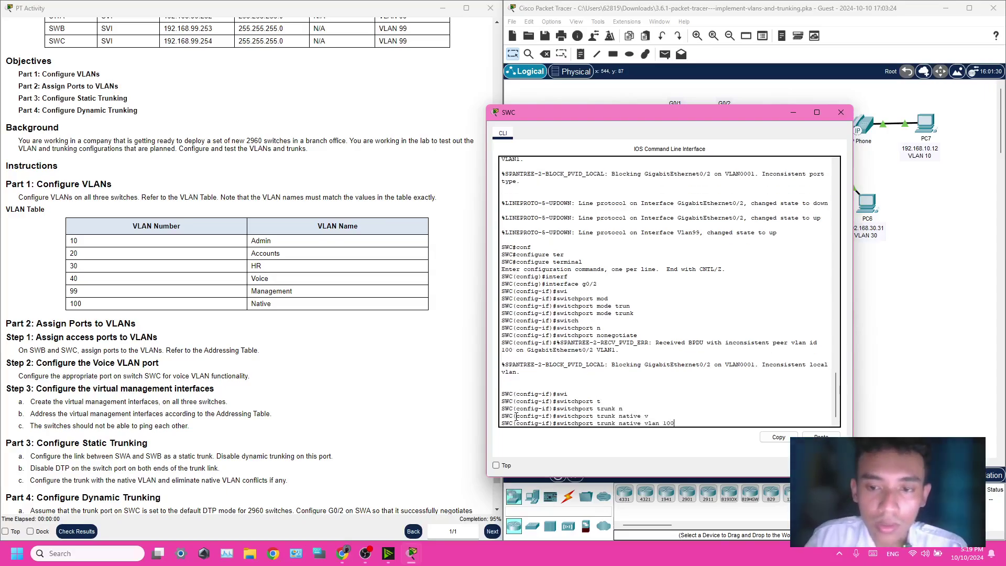
key("Return")
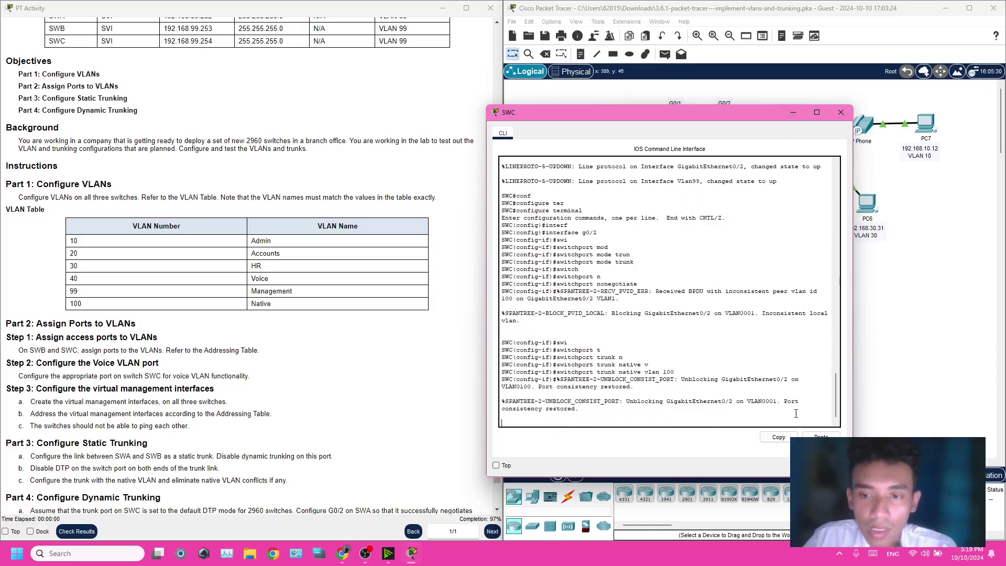
left_click(800, 115)
Review the Part 3 static trunking and Part 4 dynamic trunking instructions, including the requirement for G0/2 on SWA.
scroll(227, 334, "down", 1)
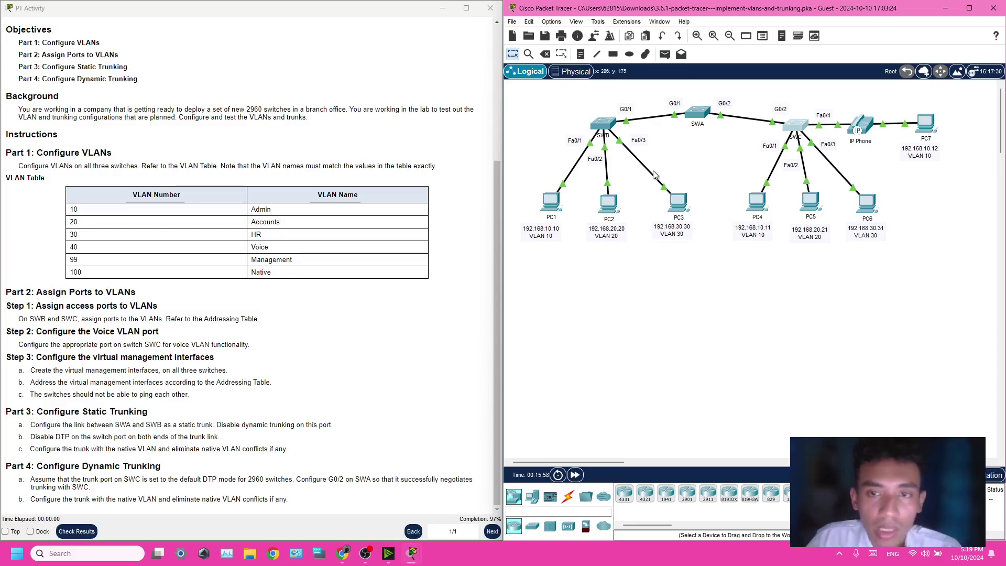
left_click(31, 435)
left_click_drag(36, 436, 127, 437)
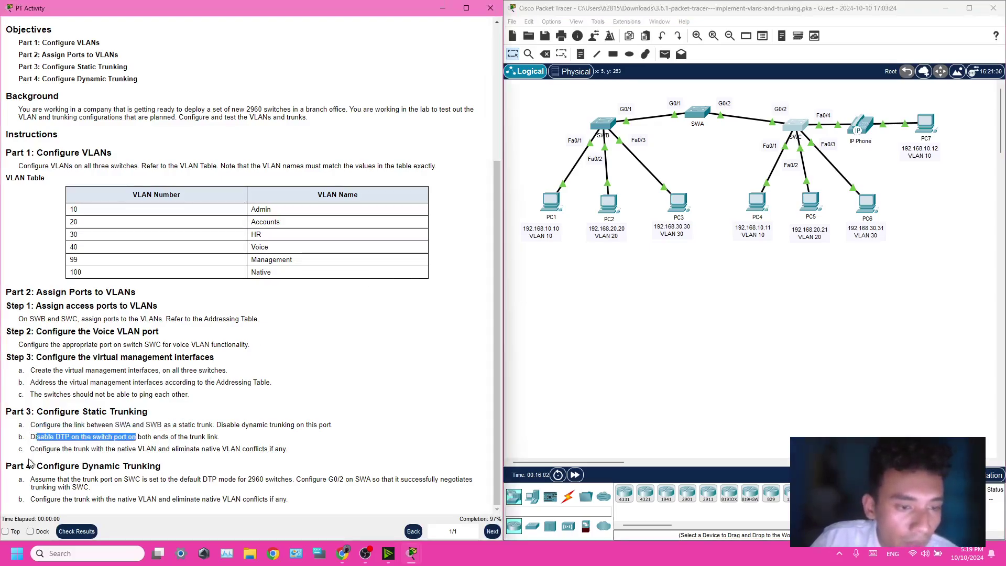
left_click_drag(50, 464, 270, 449)
left_click(219, 462)
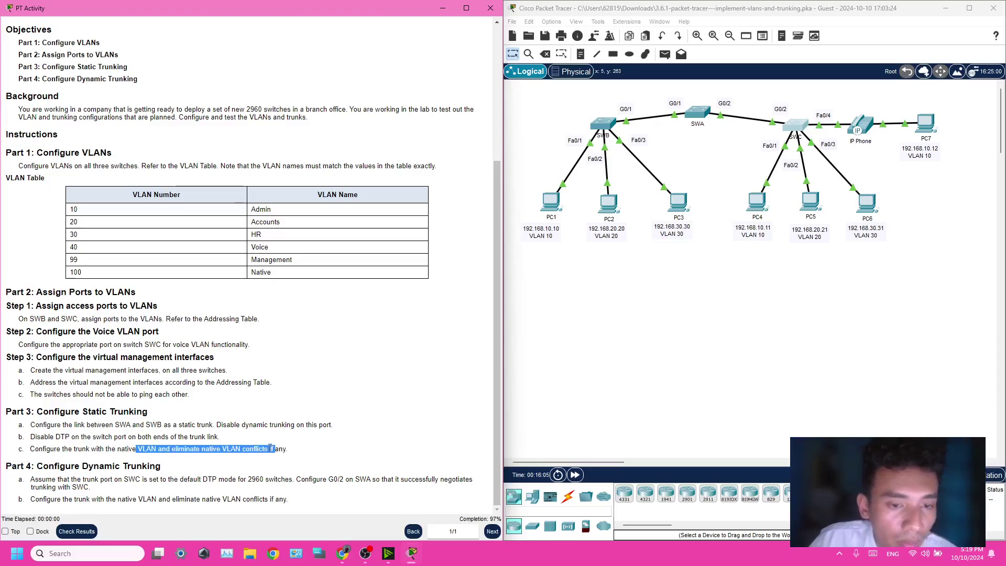
left_click(26, 462)
left_click_drag(30, 479, 366, 479)
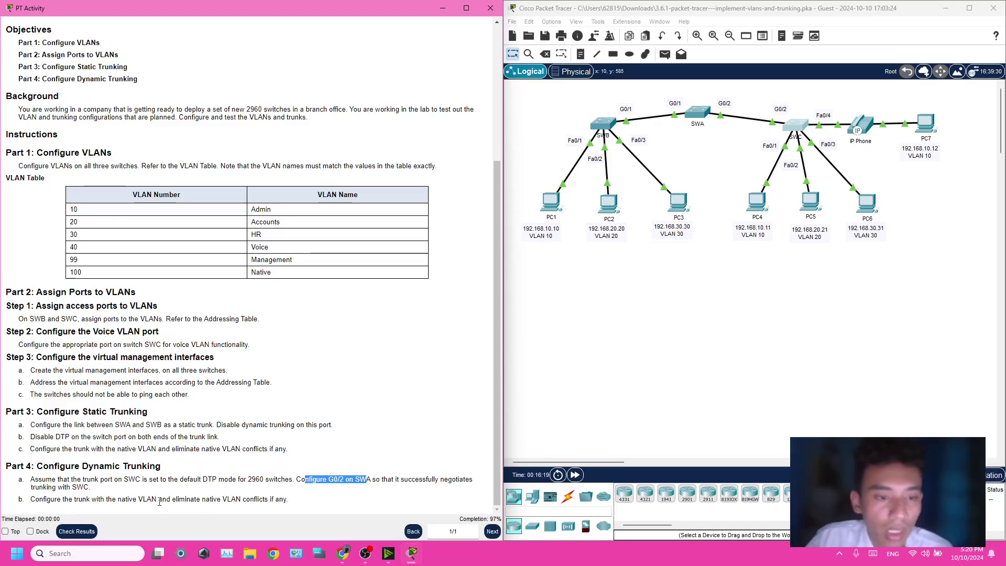
Leave the interface range configuration on SWA and enter interface configuration mode for g0/2.
left_click(693, 118)
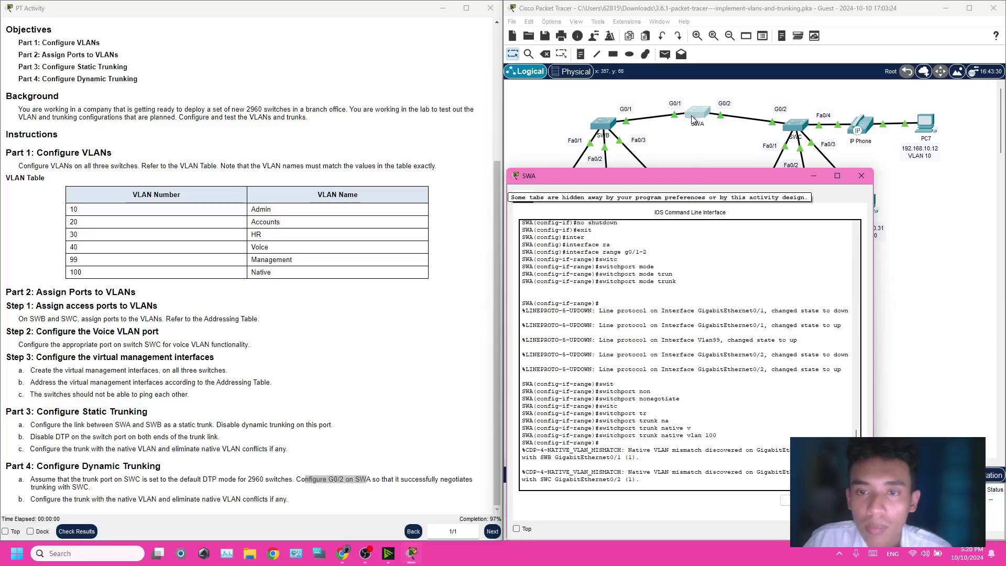
left_click(654, 490)
key("Return")
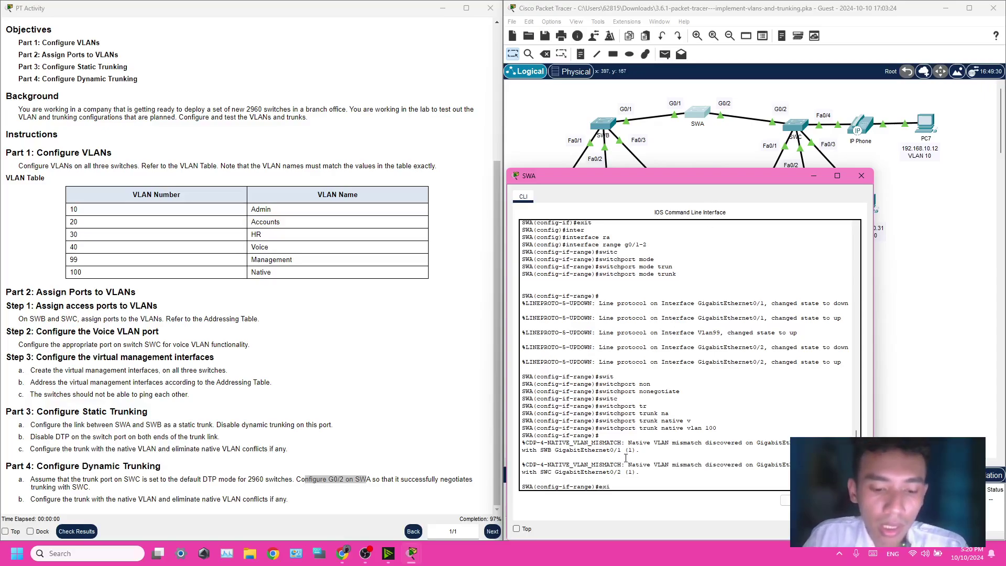
type("exit")
key("Return")
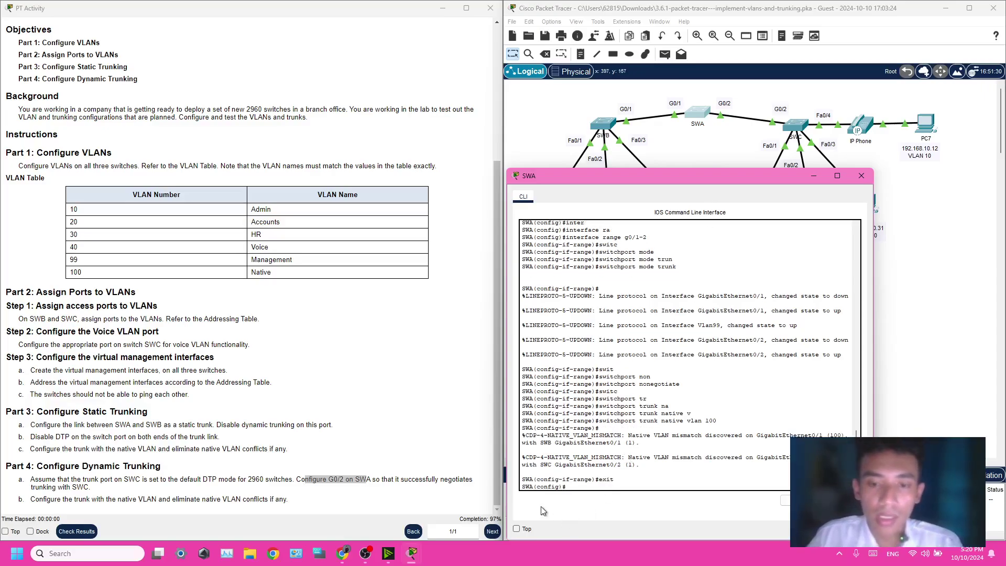
type("i")
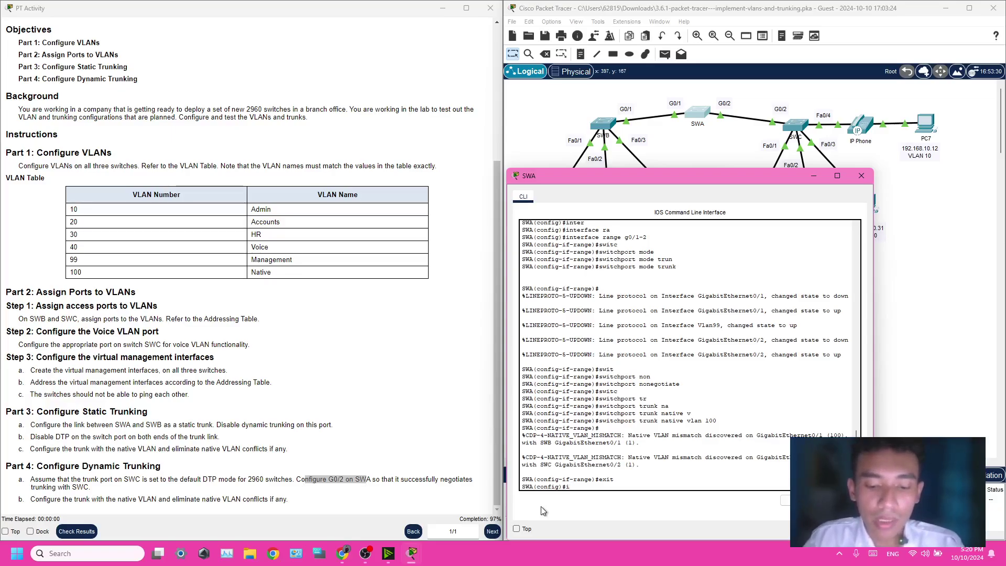
type("nt")
key("Tab")
type("g")
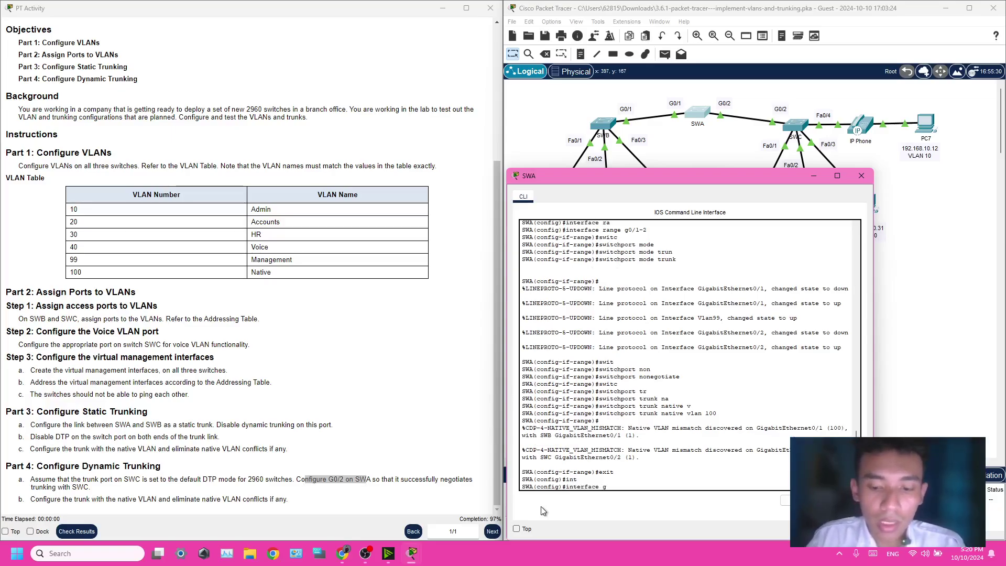
type("0/2")
key("Return")
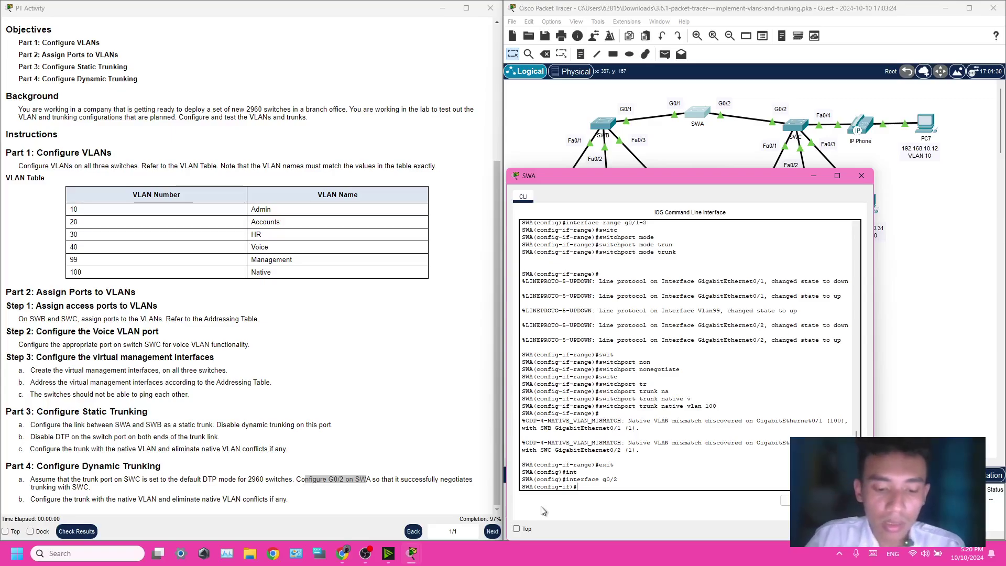
List the switchport mode dynamic options on SWA's g0/2 and try to set the port to dynamic desirable.
type("switc")
key("Tab")
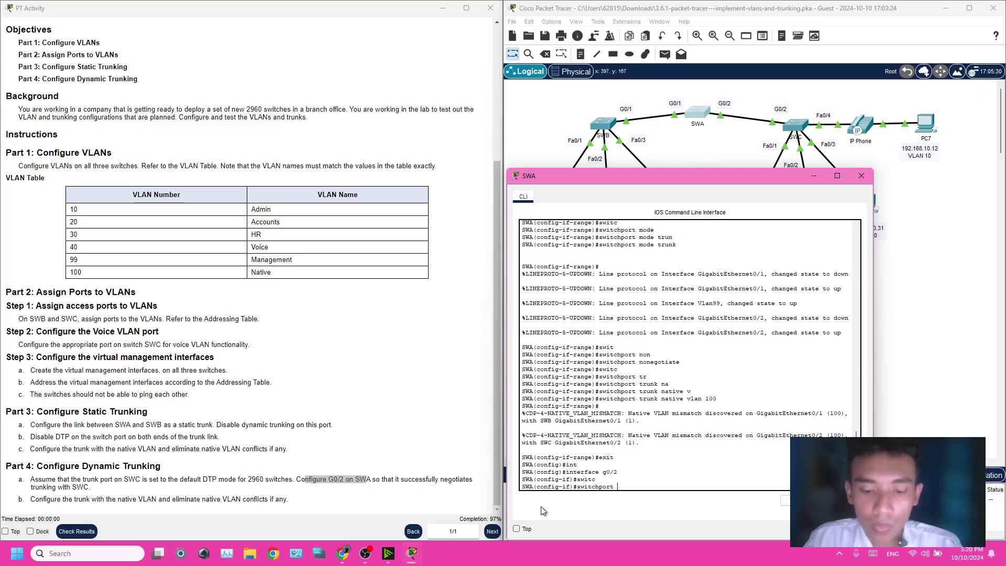
type("m")
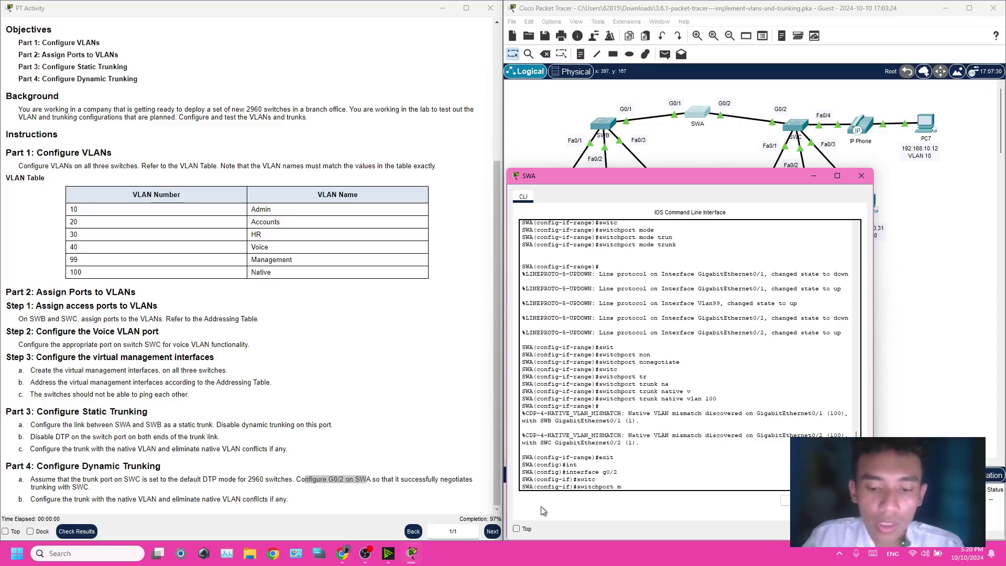
key("Tab")
type("d")
key("Tab")
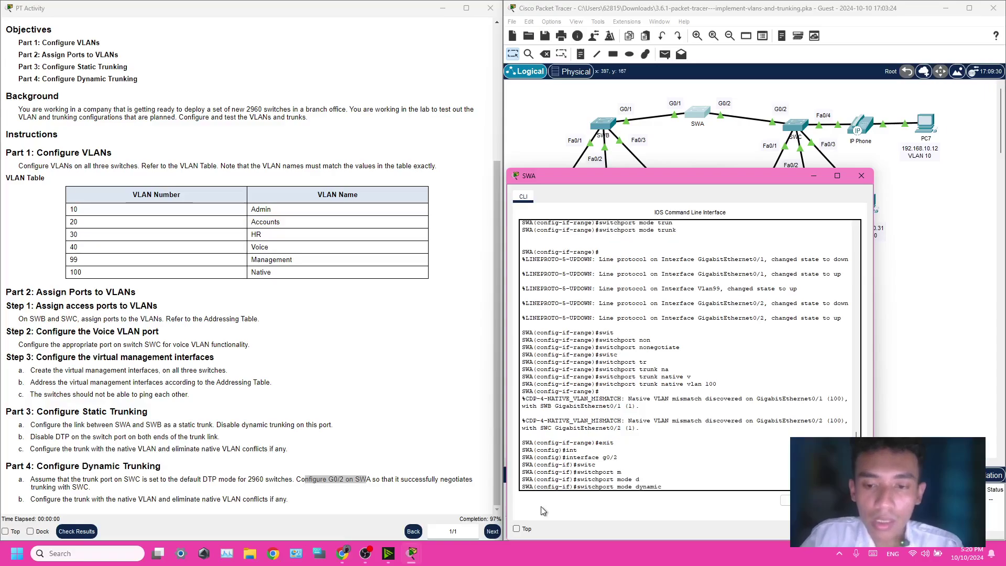
type("d")
key("Tab")
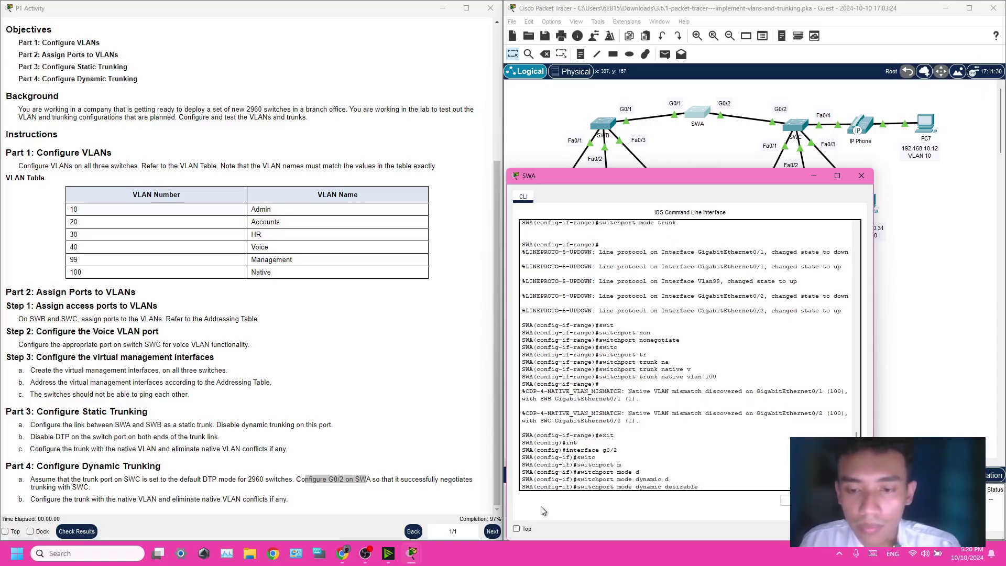
key("BackSpace")
key("BackSpace")
key("BackSpace")
key("BackSpace")
key("BackSpace")
key("BackSpace")
key("BackSpace")
key("BackSpace")
key("BackSpace")
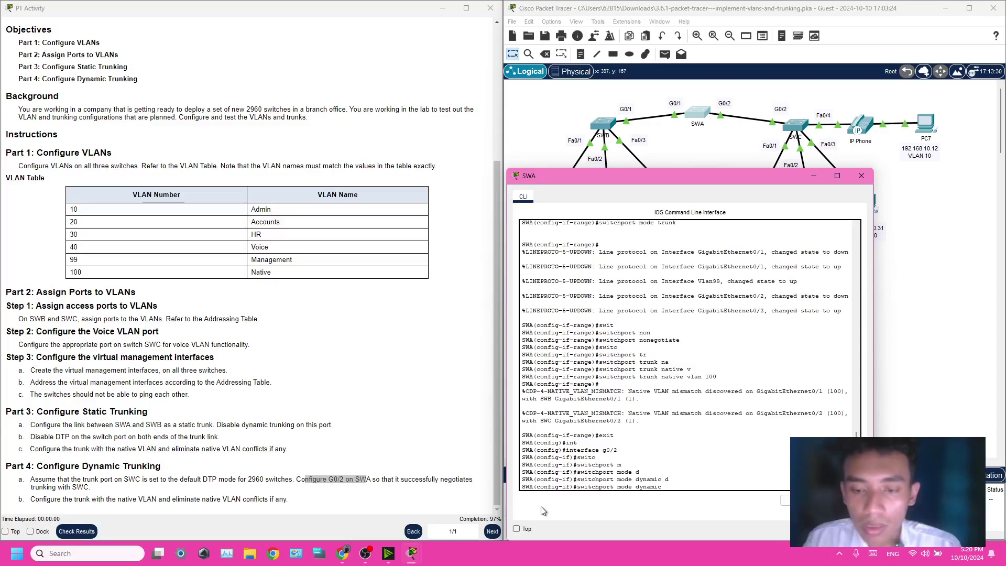
type("?")
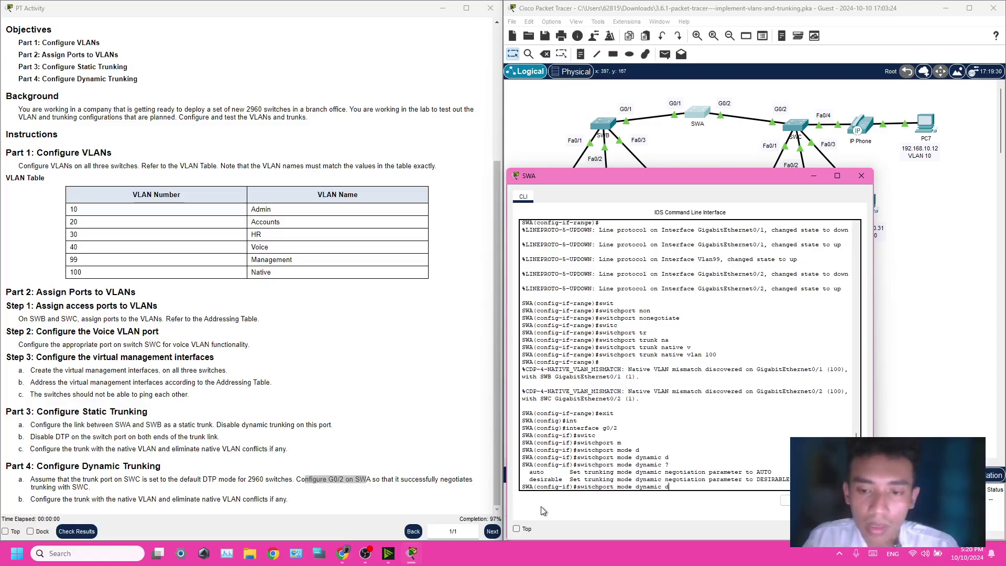
type("d")
key("Return")
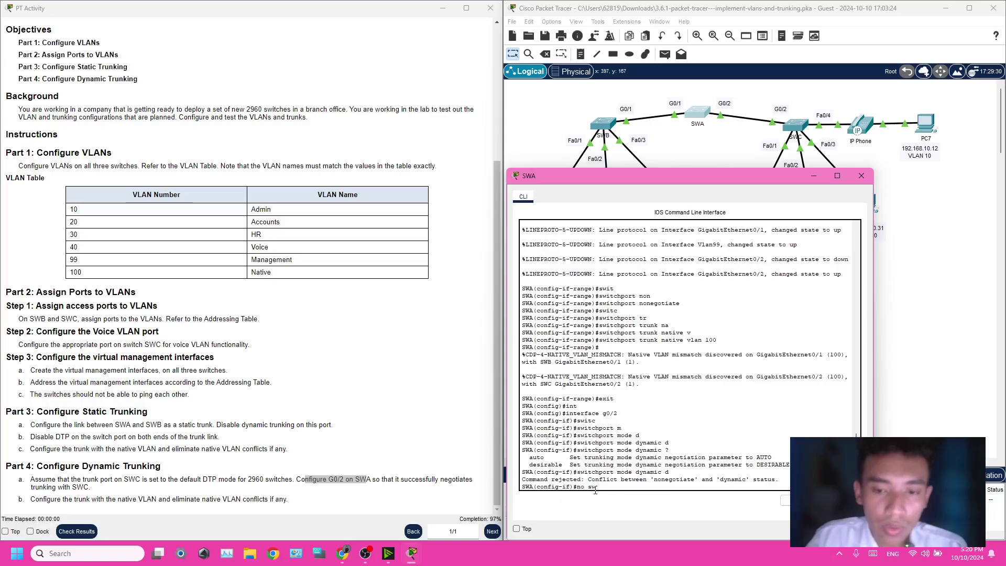
Re-enable DTP negotiation on SWA's g0/2 port with the no switchport nonegotiate command.
type("sw")
key("Tab")
type("no")
key("Tab")
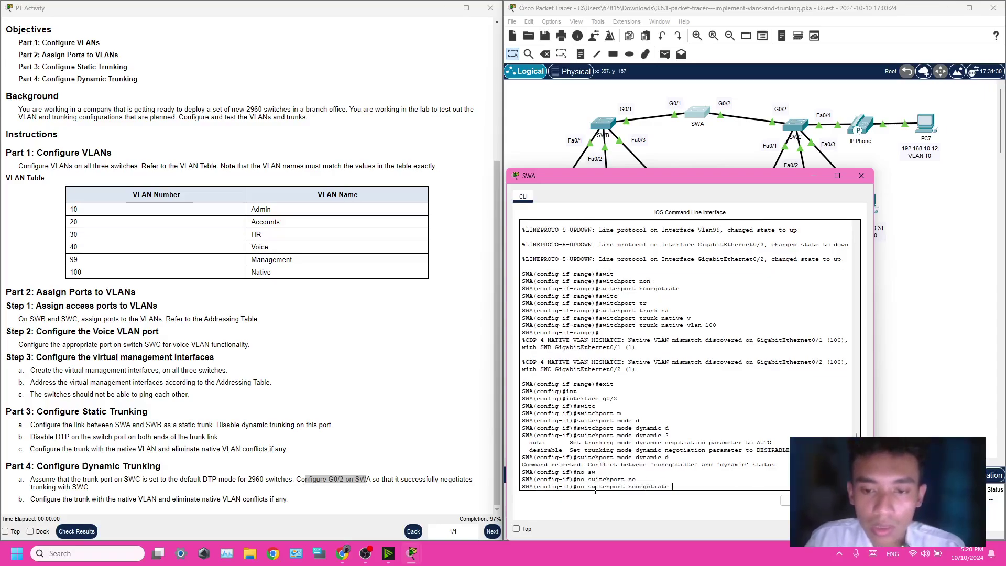
key("Return")
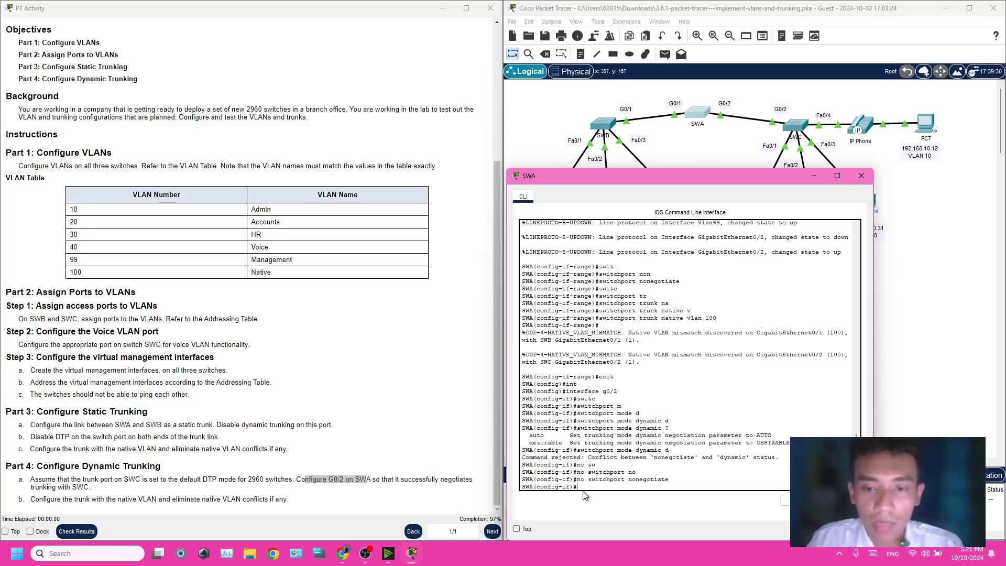
Set SWA's g0/2 port to negotiate trunking with the switchport mode dynamic desirable command.
type("t")
key("Tab")
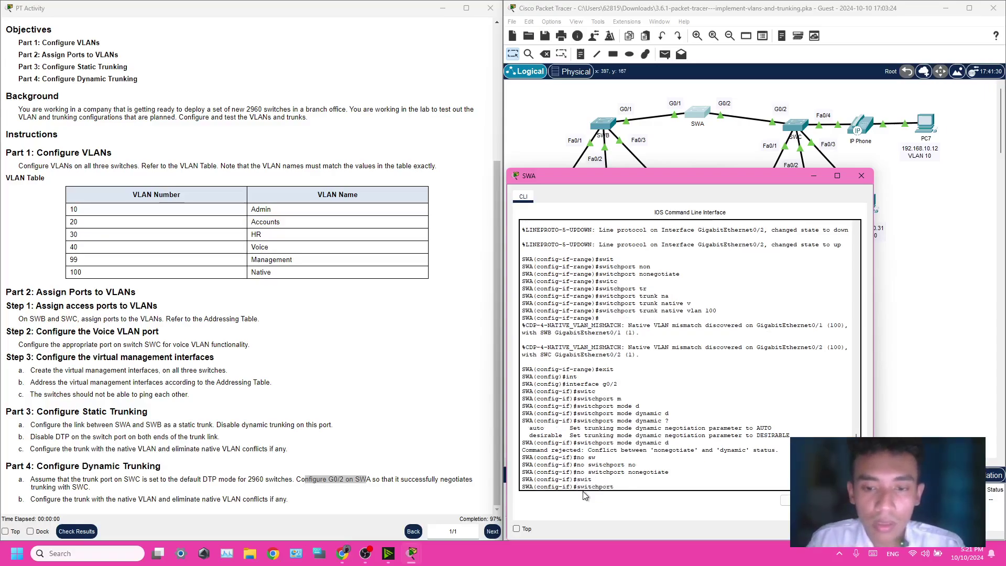
type("mod")
key("Tab")
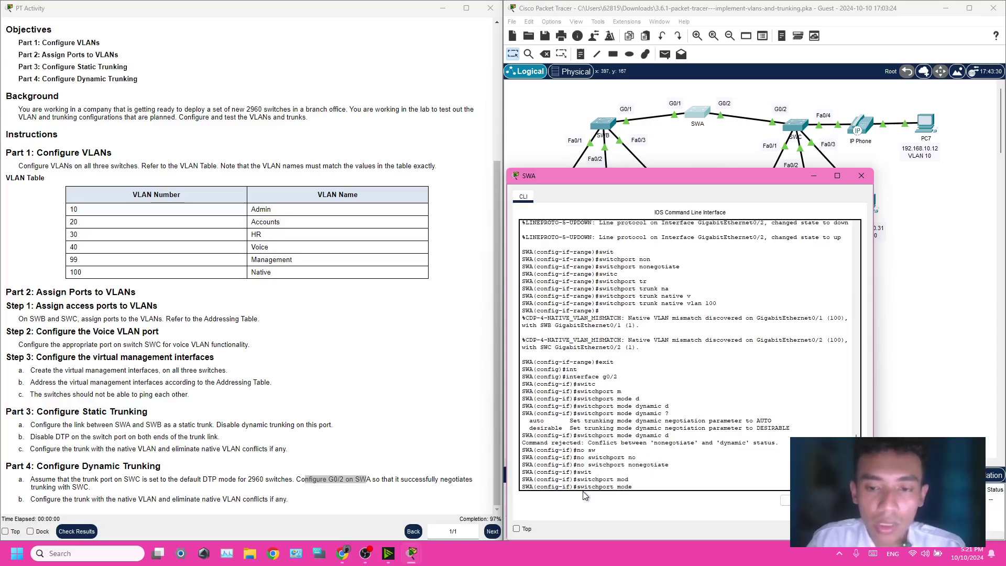
type("d")
key("Tab")
type("d")
key("Tab")
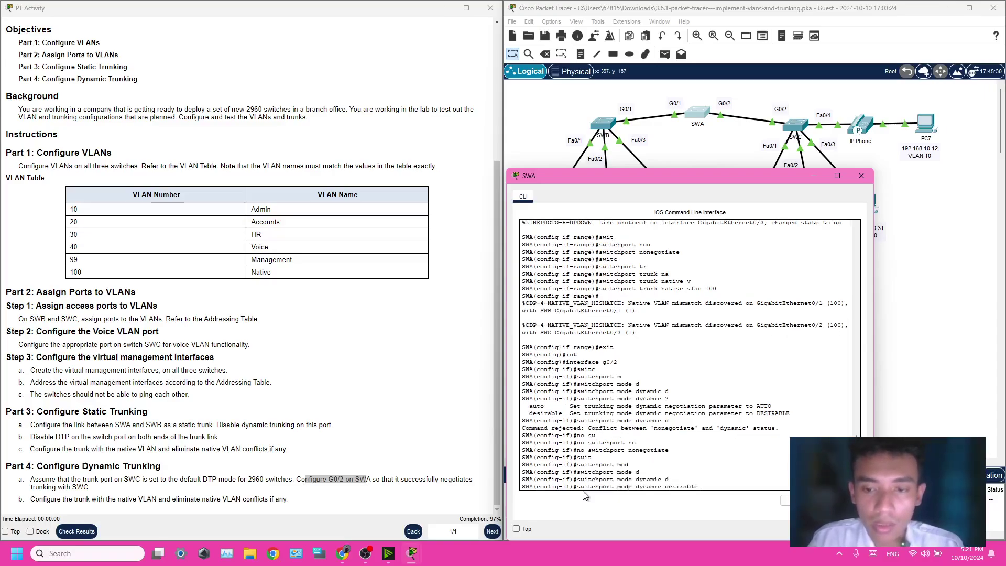
key("Return")
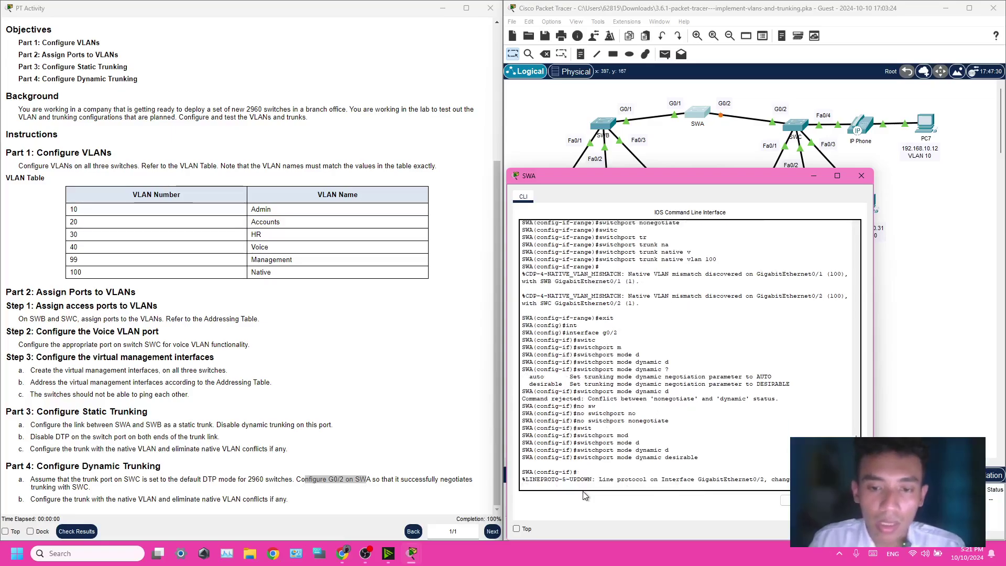
Check the activity results and review the assessment items for switches SWA, SWB and SWC.
left_click_drag(712, 174, 341, 59)
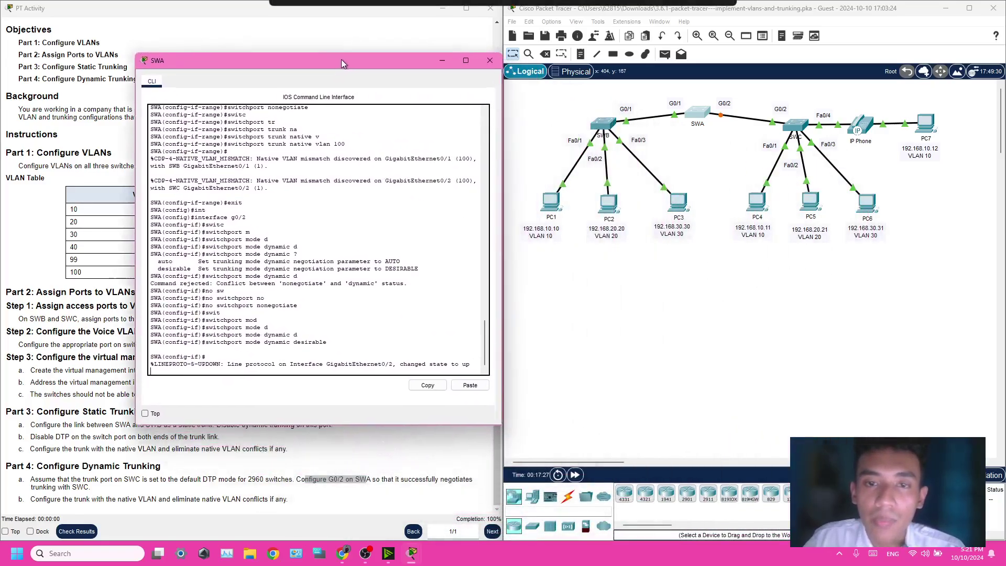
left_click(427, 499)
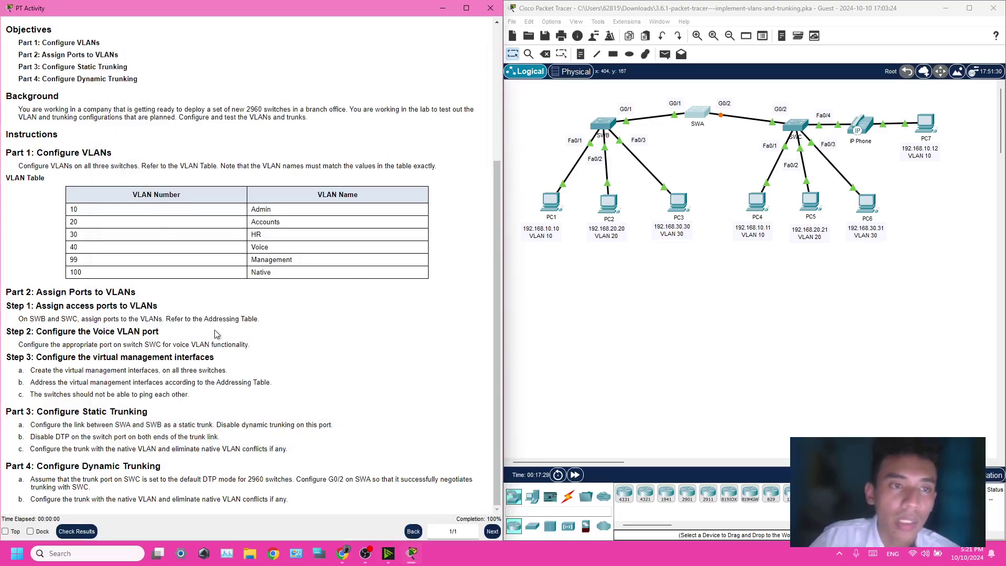
left_click(77, 532)
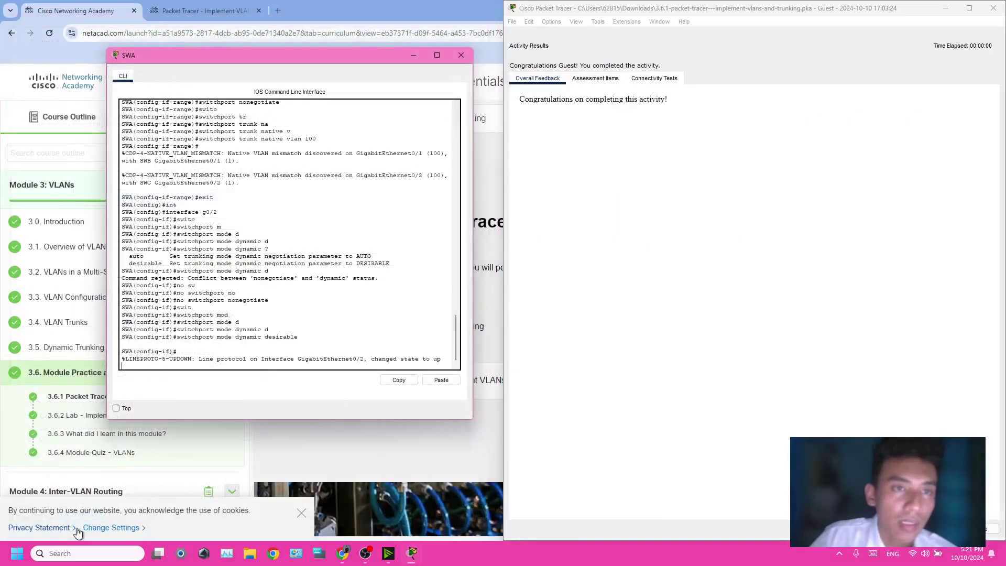
left_click(592, 79)
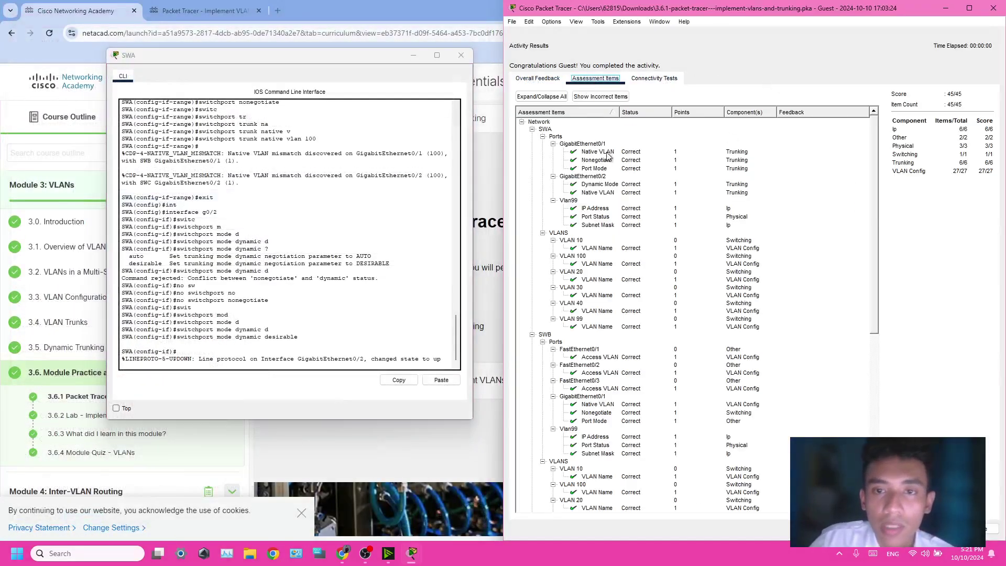
scroll(571, 225, "down", 4)
scroll(571, 225, "down", 8)
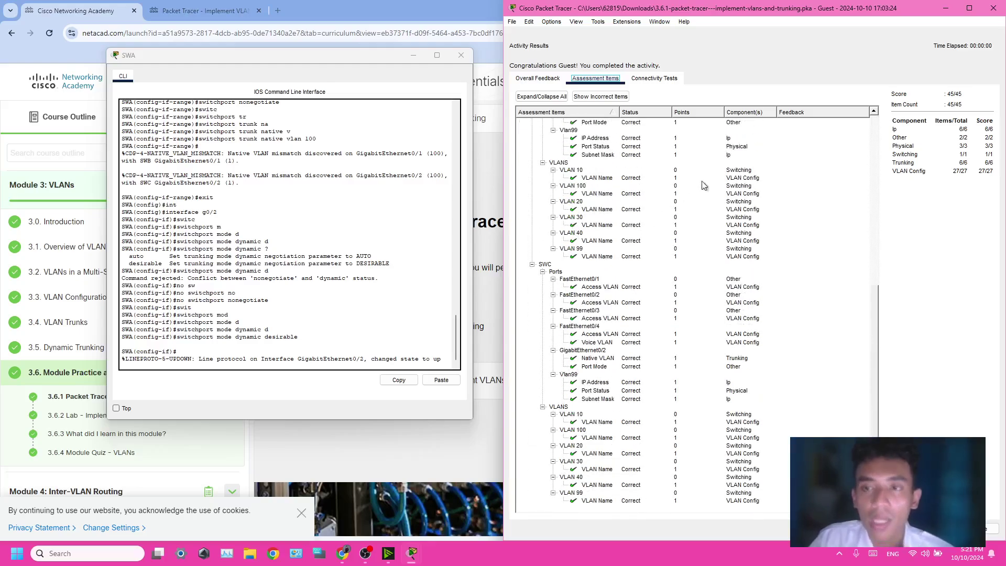
scroll(583, 183, "up", 12)
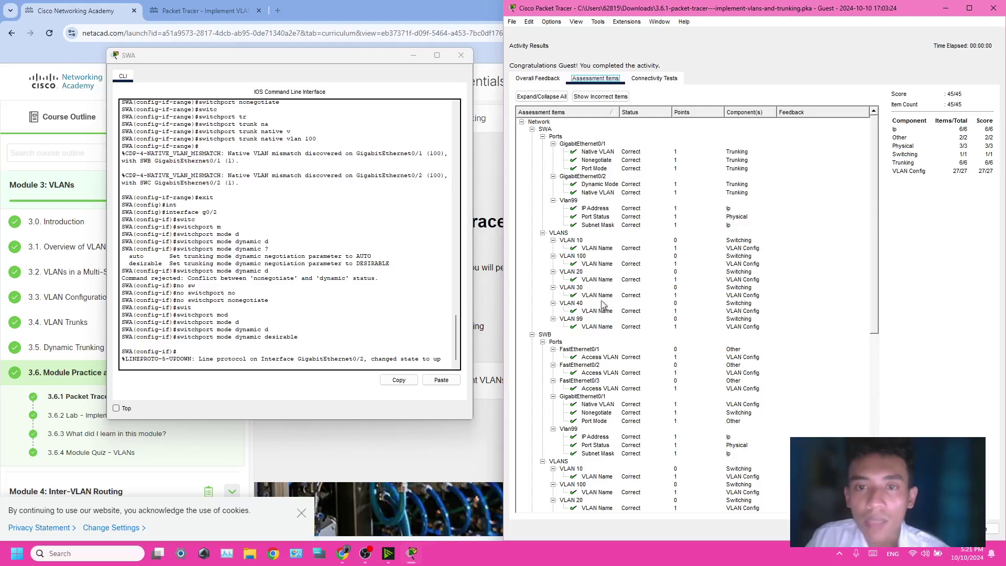
Close the activity results and snap the PT Activity instructions window beside the network topology.
left_click(992, 529)
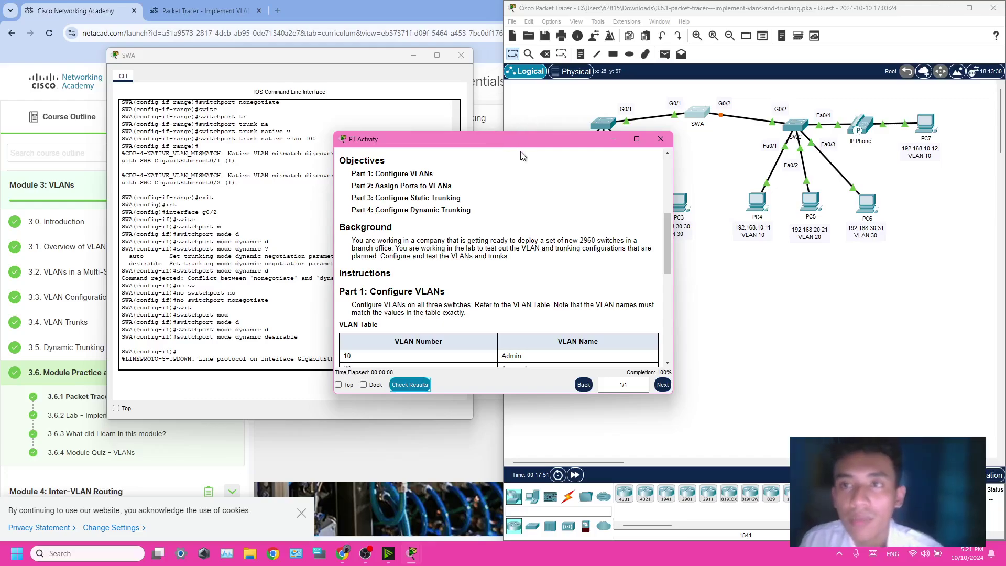
left_click_drag(523, 141, 2, 177)
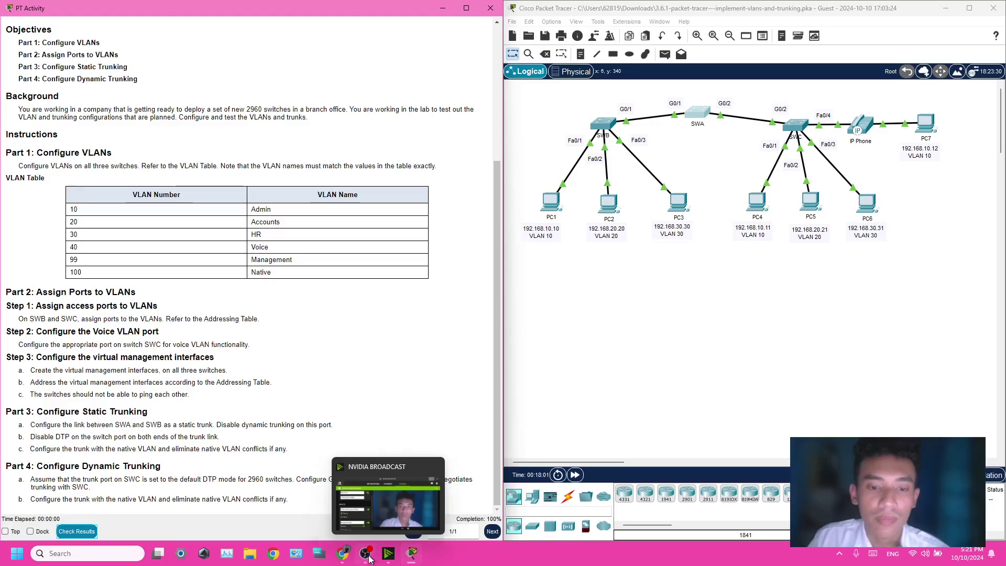
mouse_move(366, 560)
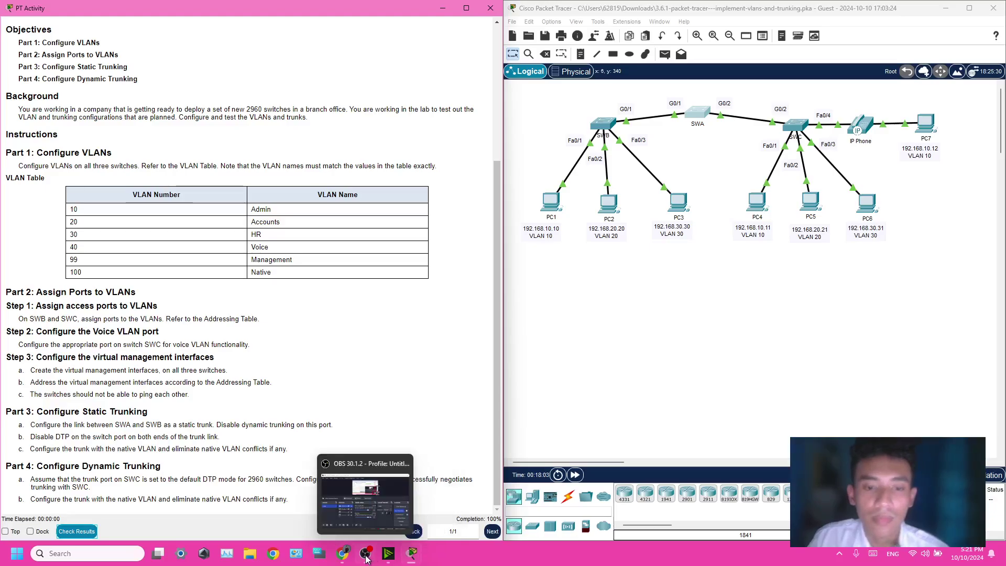